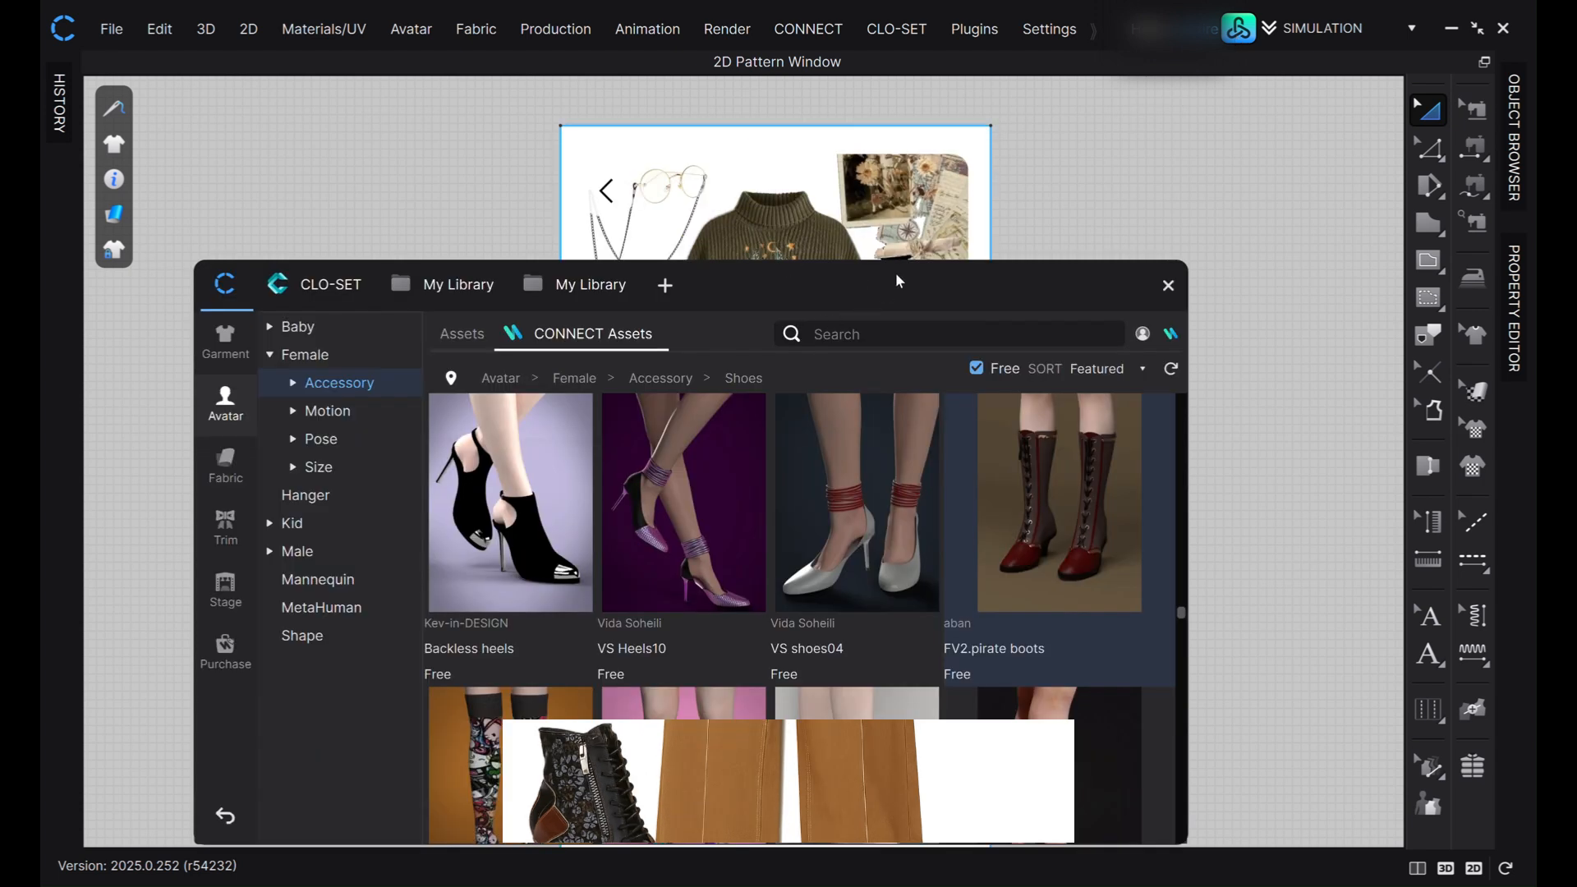
Switch the asset library from the CONNECT shoes to the local assets and show the Female avatar folder.
{"action": "left_click_drag", "start_coordinate": [900, 282], "coordinate": [758, 153]}
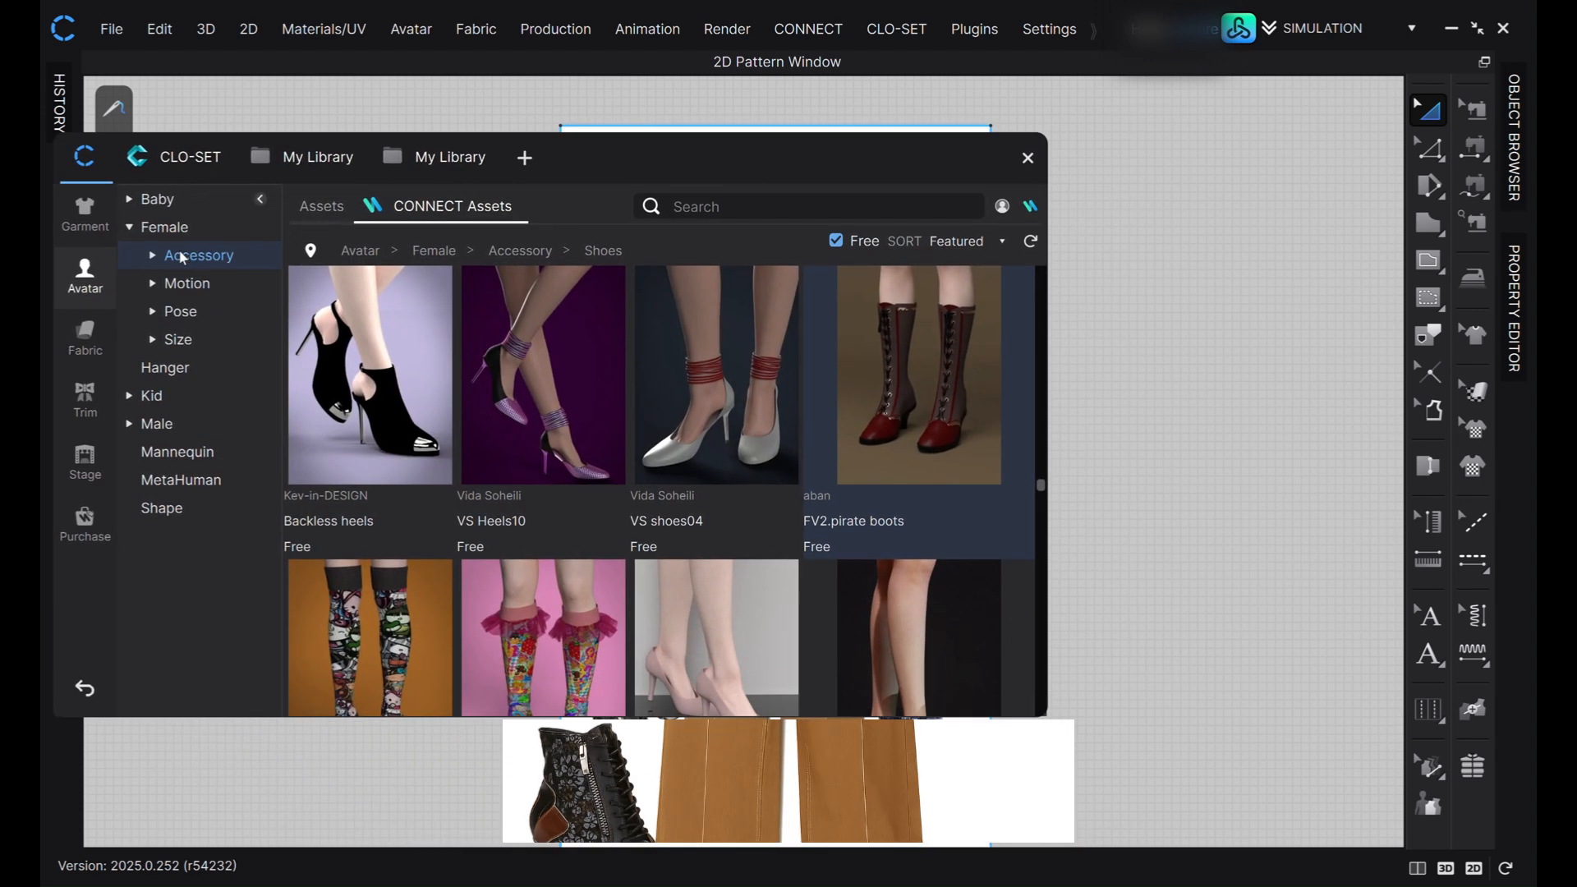
{"action": "left_click", "coordinate": [321, 206]}
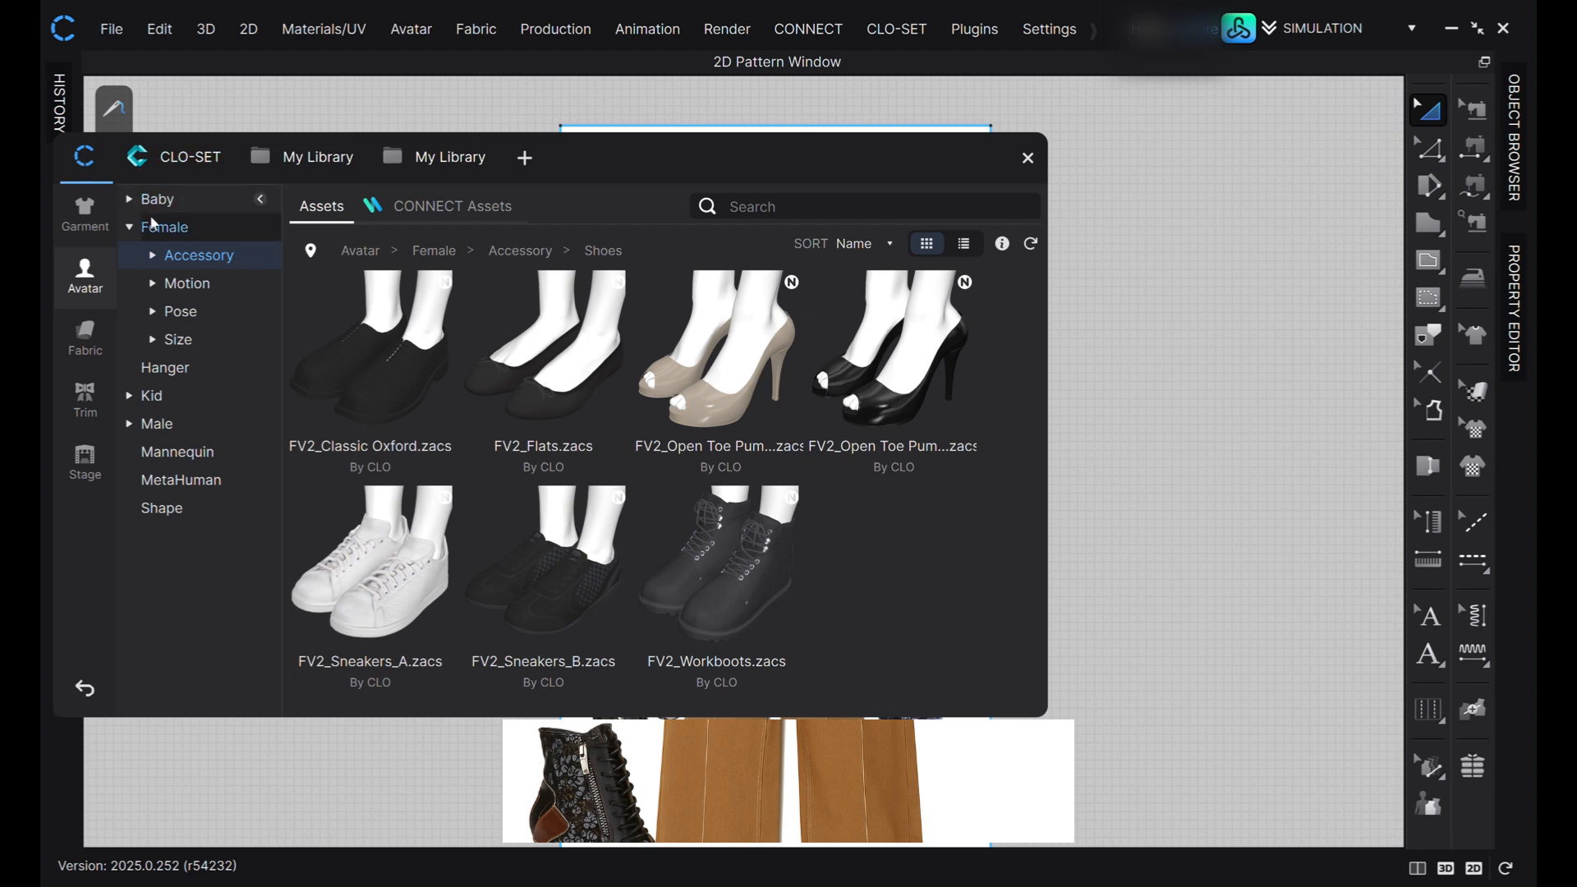
{"action": "left_click", "coordinate": [130, 200]}
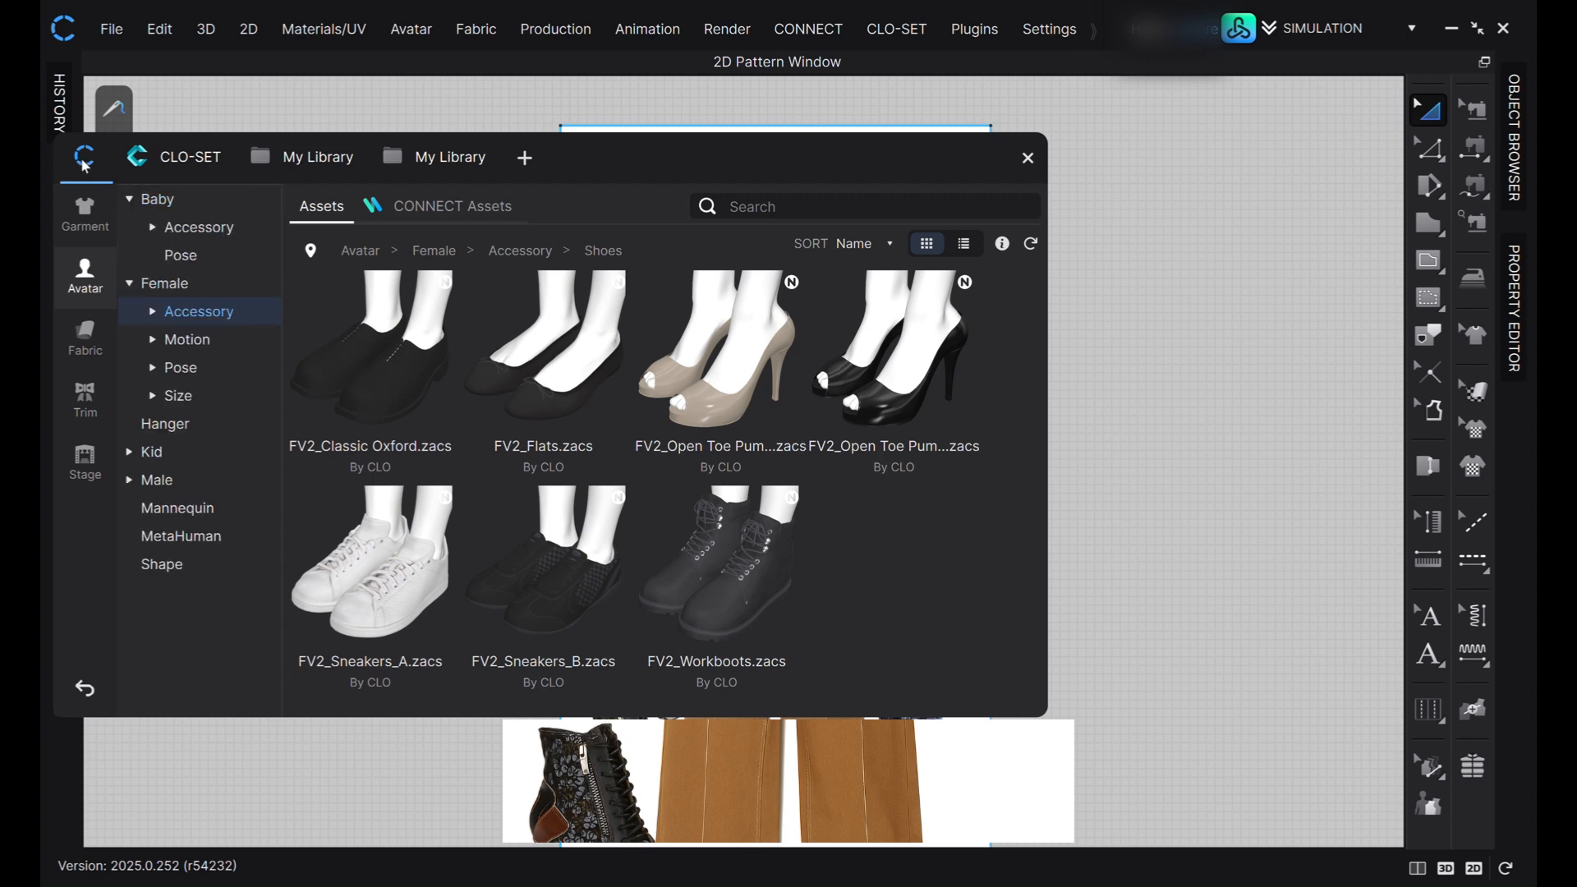
{"action": "mouse_move", "coordinate": [566, 150]}
{"action": "left_mouse_down"}
{"action": "mouse_move", "coordinate": [628, 160]}
{"action": "mouse_move", "coordinate": [577, 166]}
{"action": "left_mouse_up"}
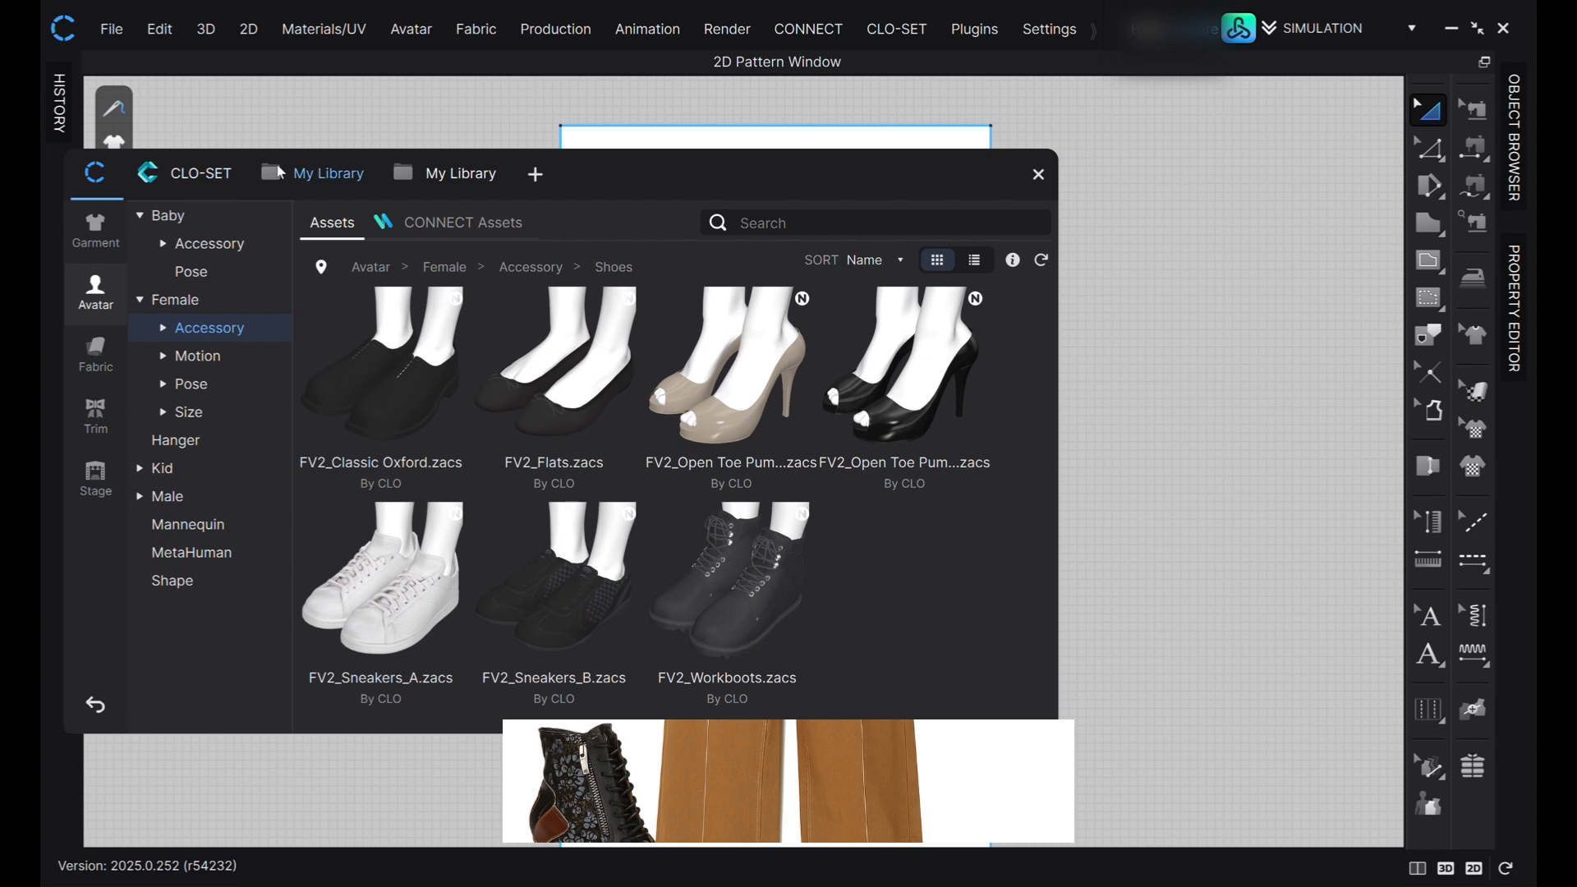
{"action": "left_click", "coordinate": [103, 304]}
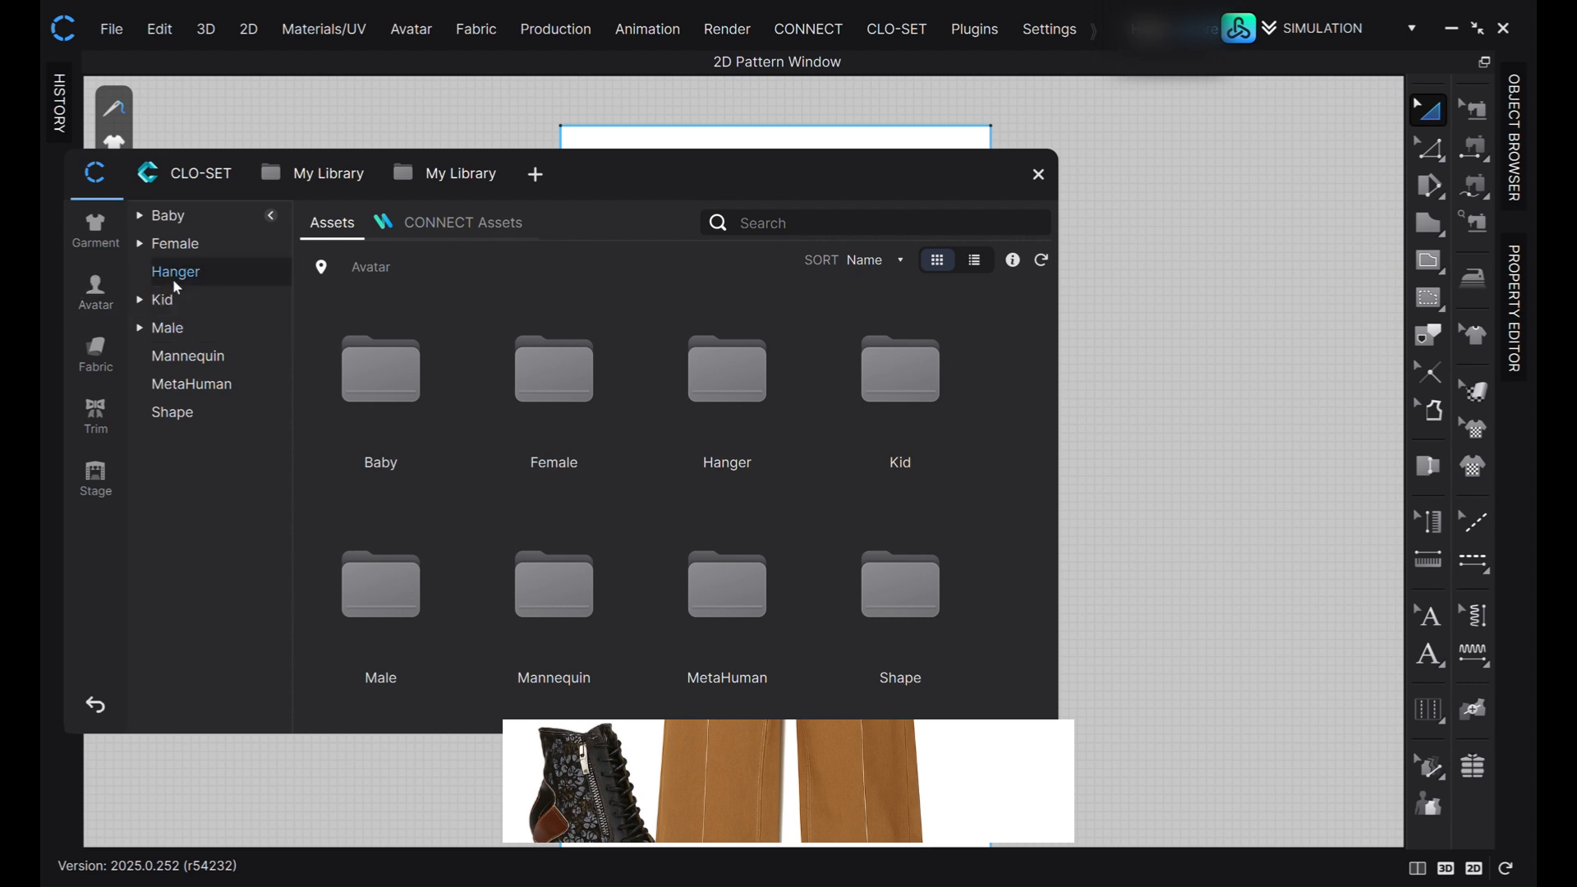
{"action": "left_click", "coordinate": [169, 247]}
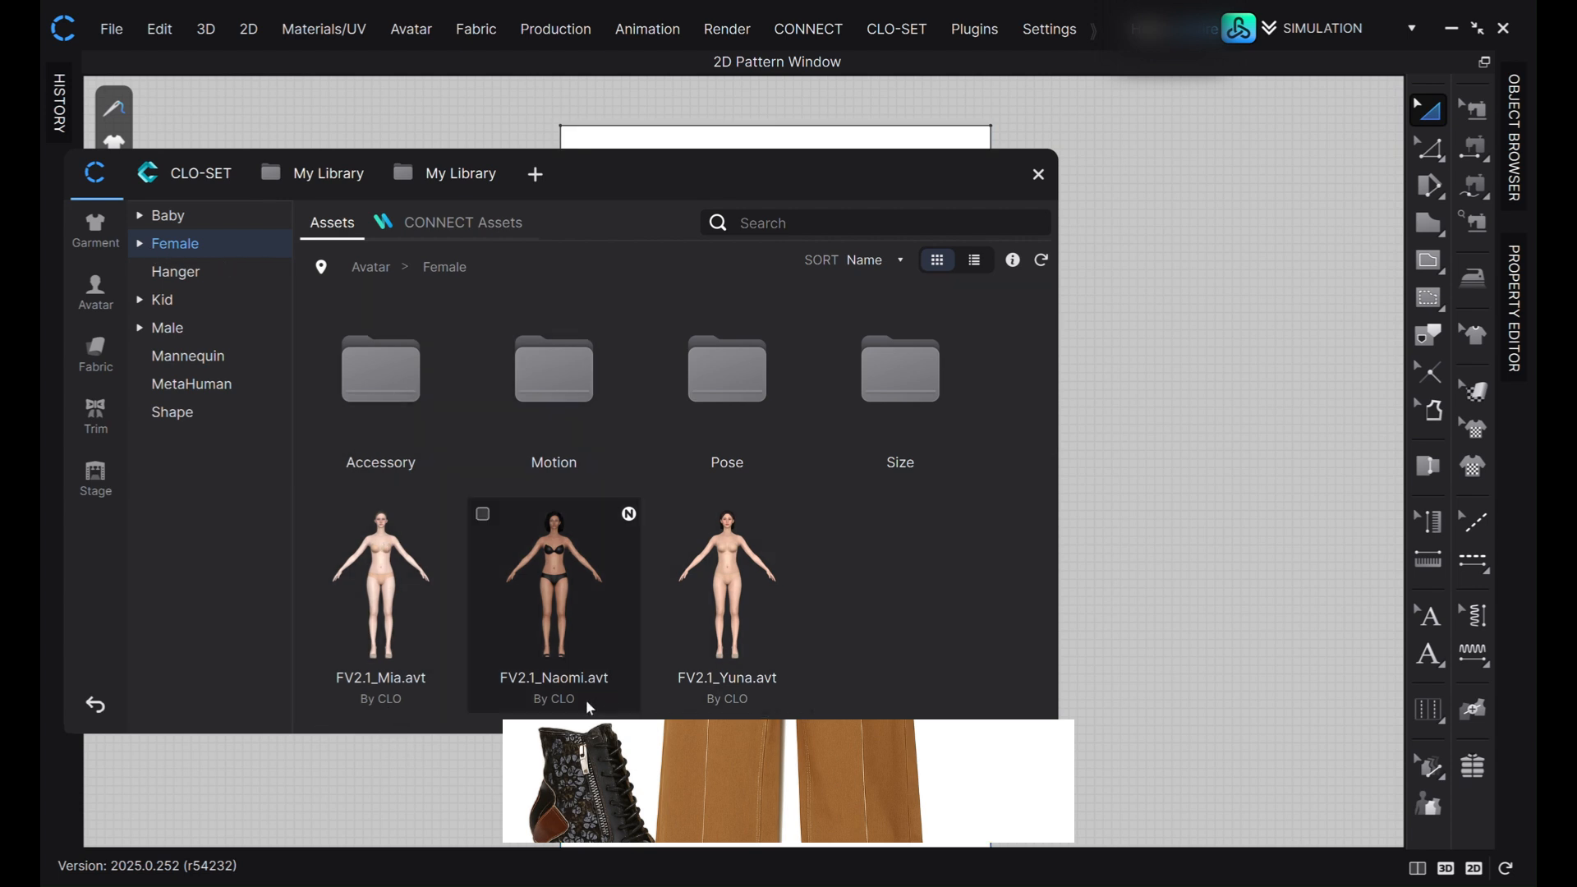
Load the FV2.1_Yuna avatar without saving the current file and show the 3D window beside the 2D pattern window.
{"action": "left_click", "coordinate": [739, 641]}
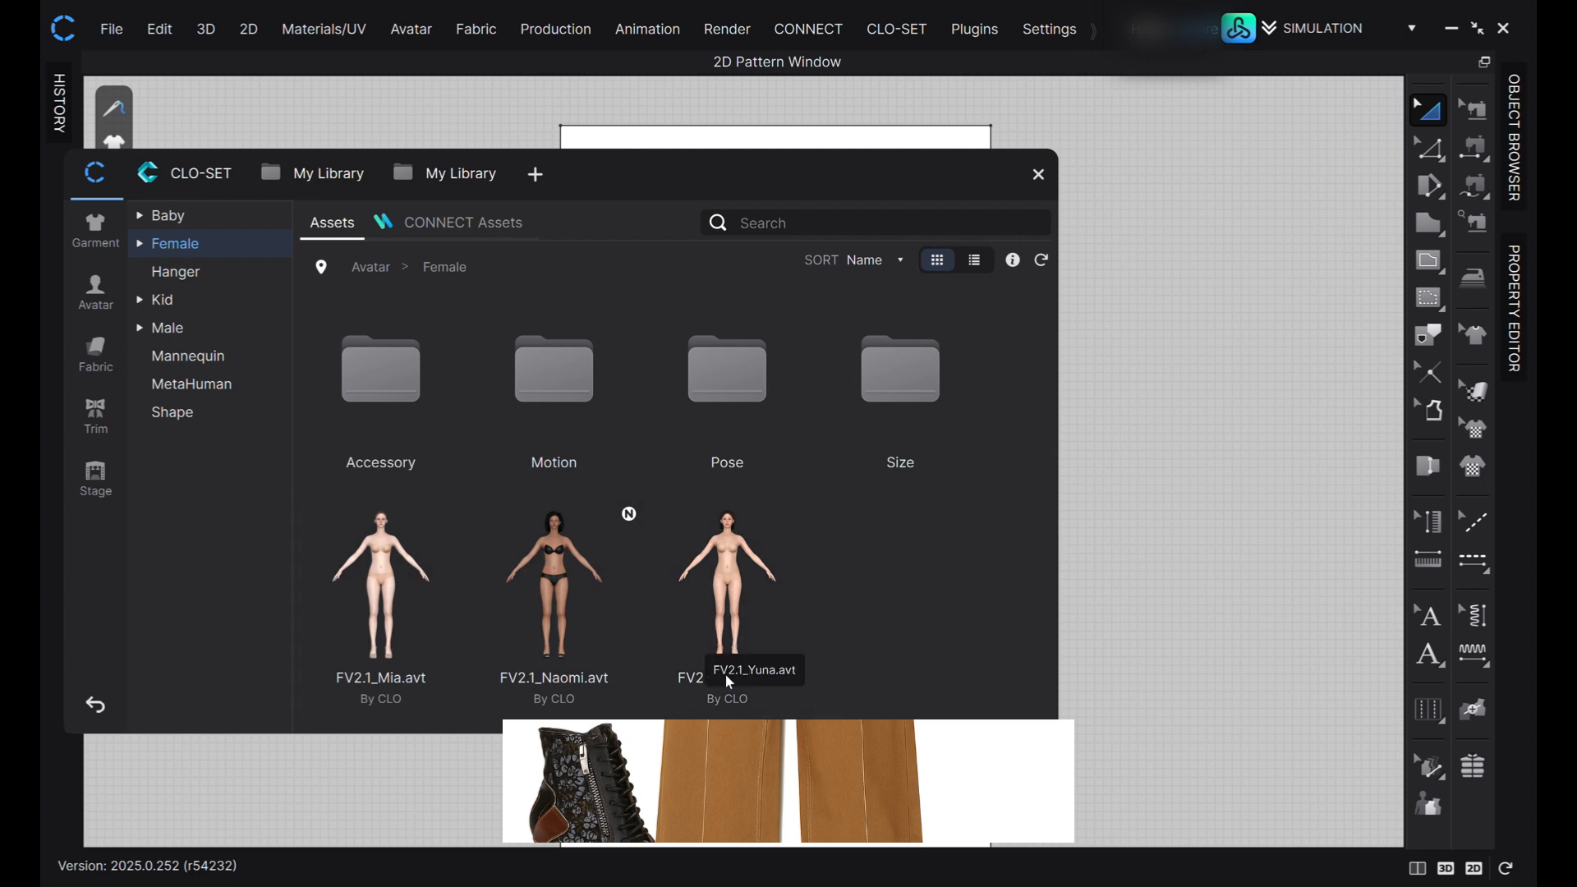
{"action": "double_click", "coordinate": [752, 589]}
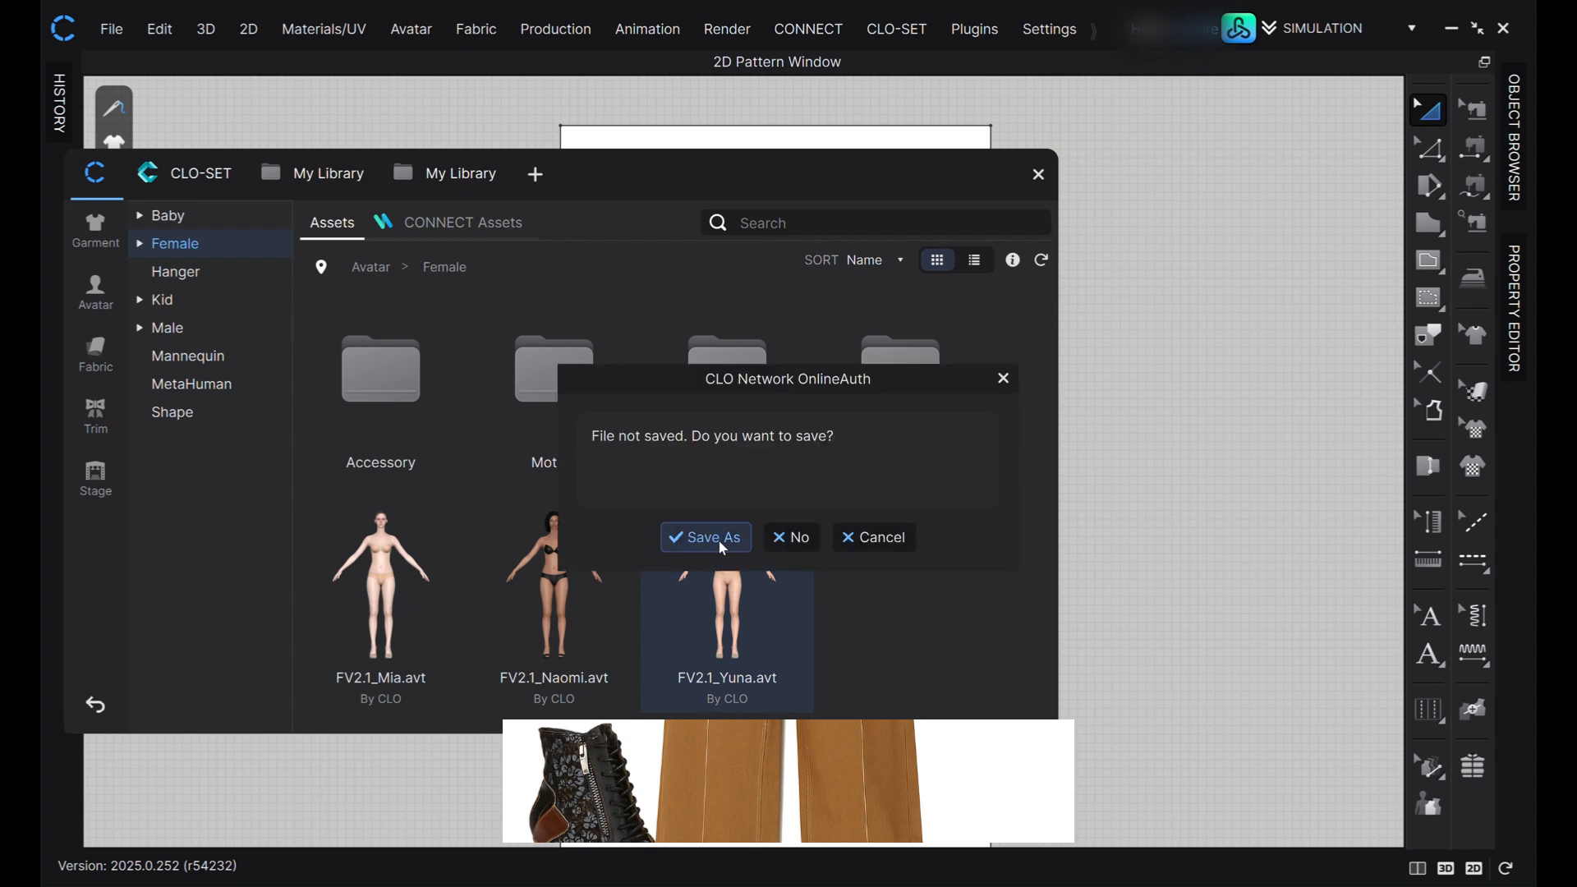
{"action": "left_click", "coordinate": [811, 551]}
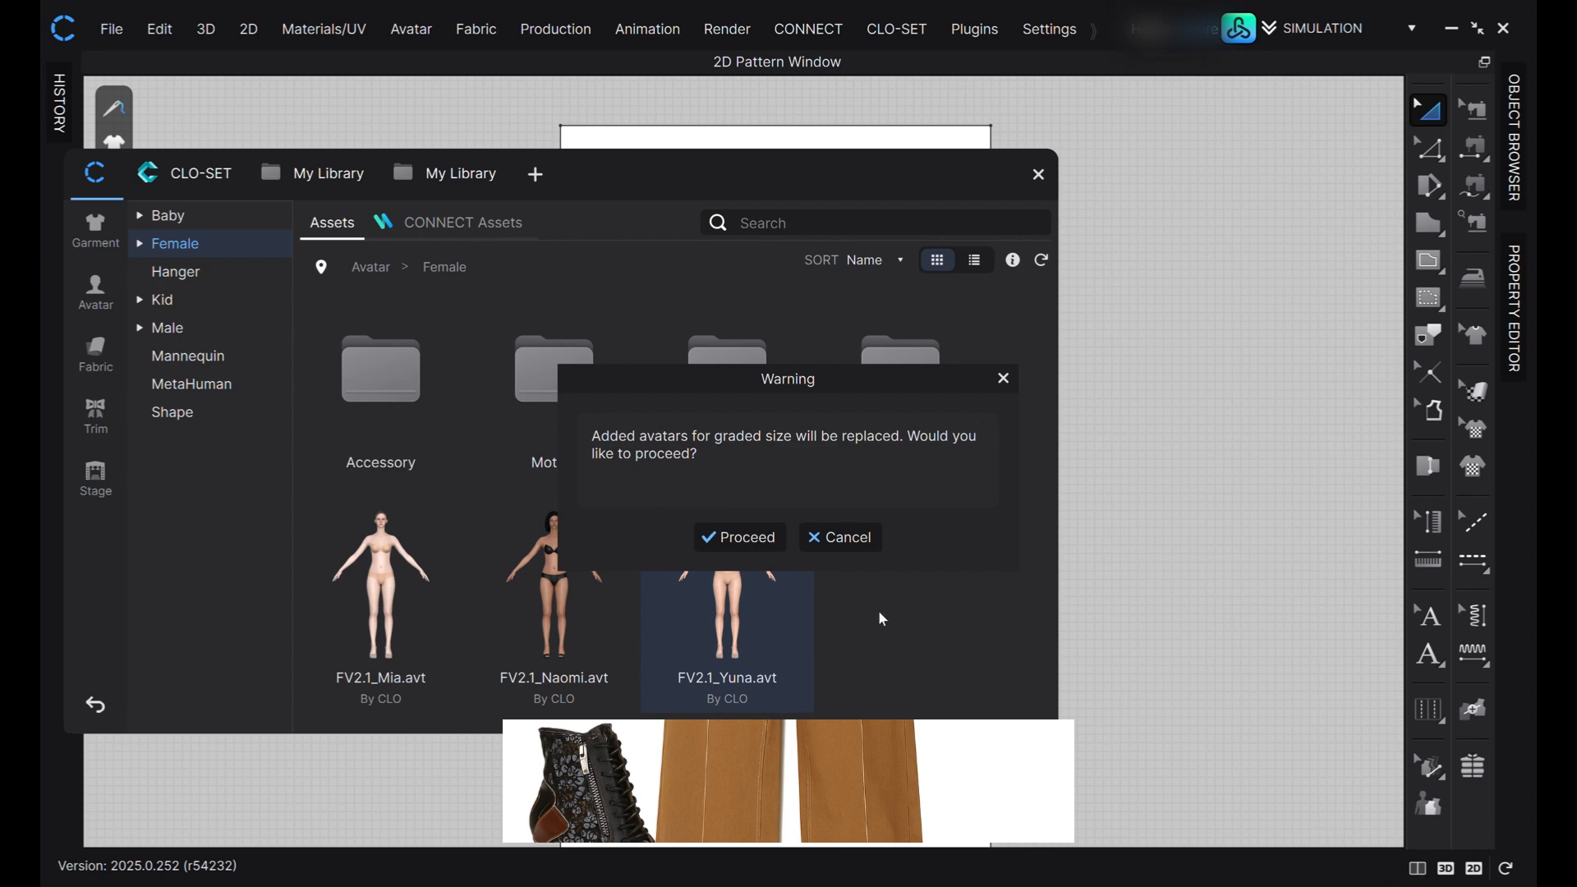
{"action": "left_click", "coordinate": [757, 547]}
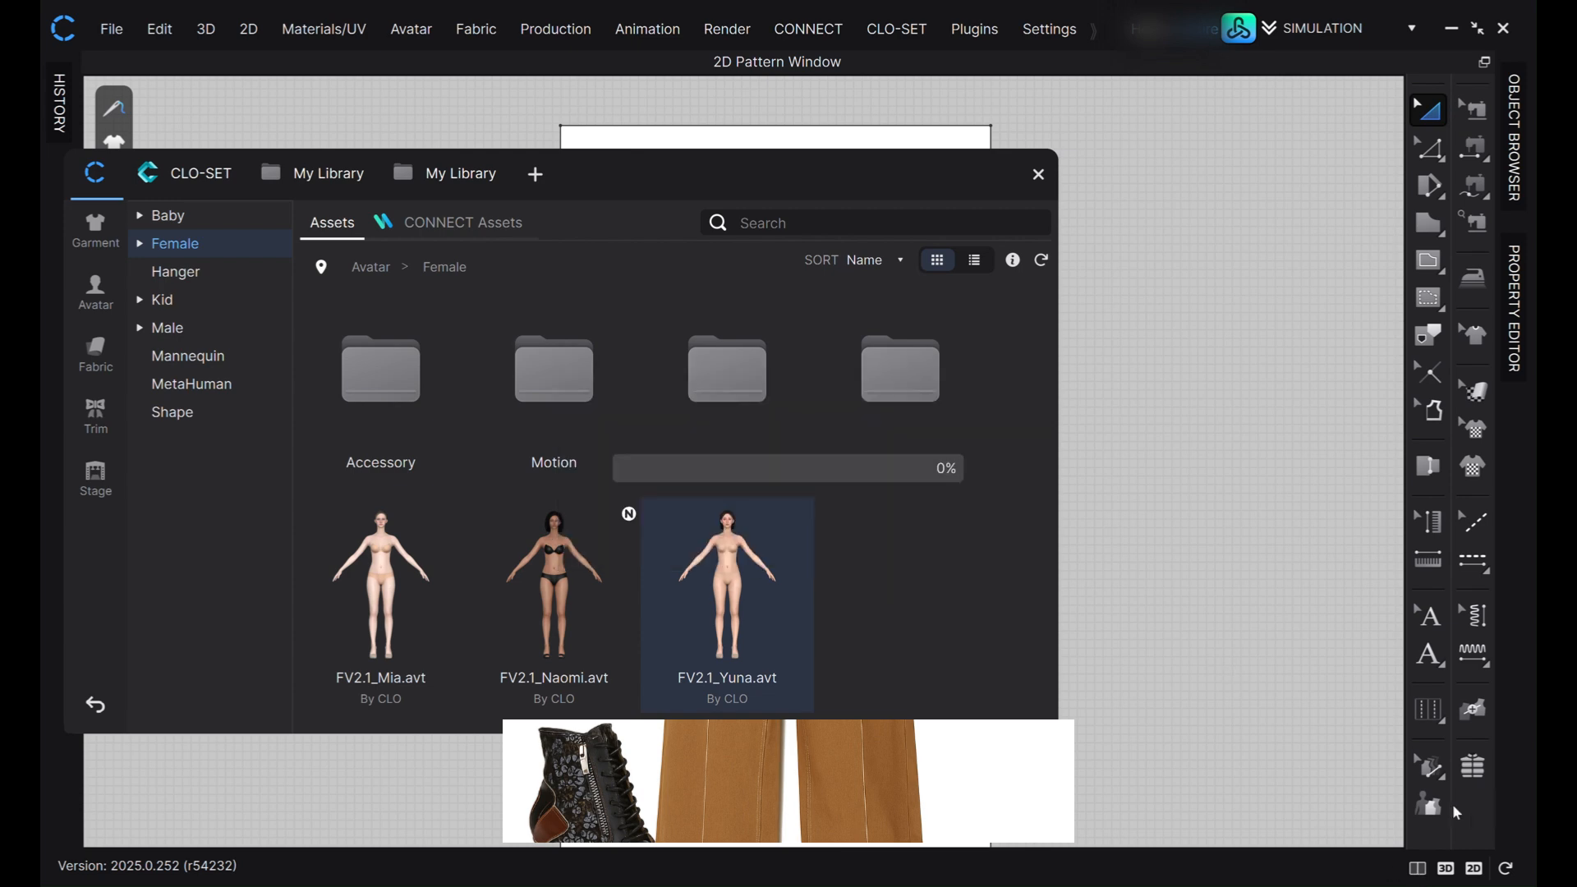
{"action": "left_click", "coordinate": [1418, 869]}
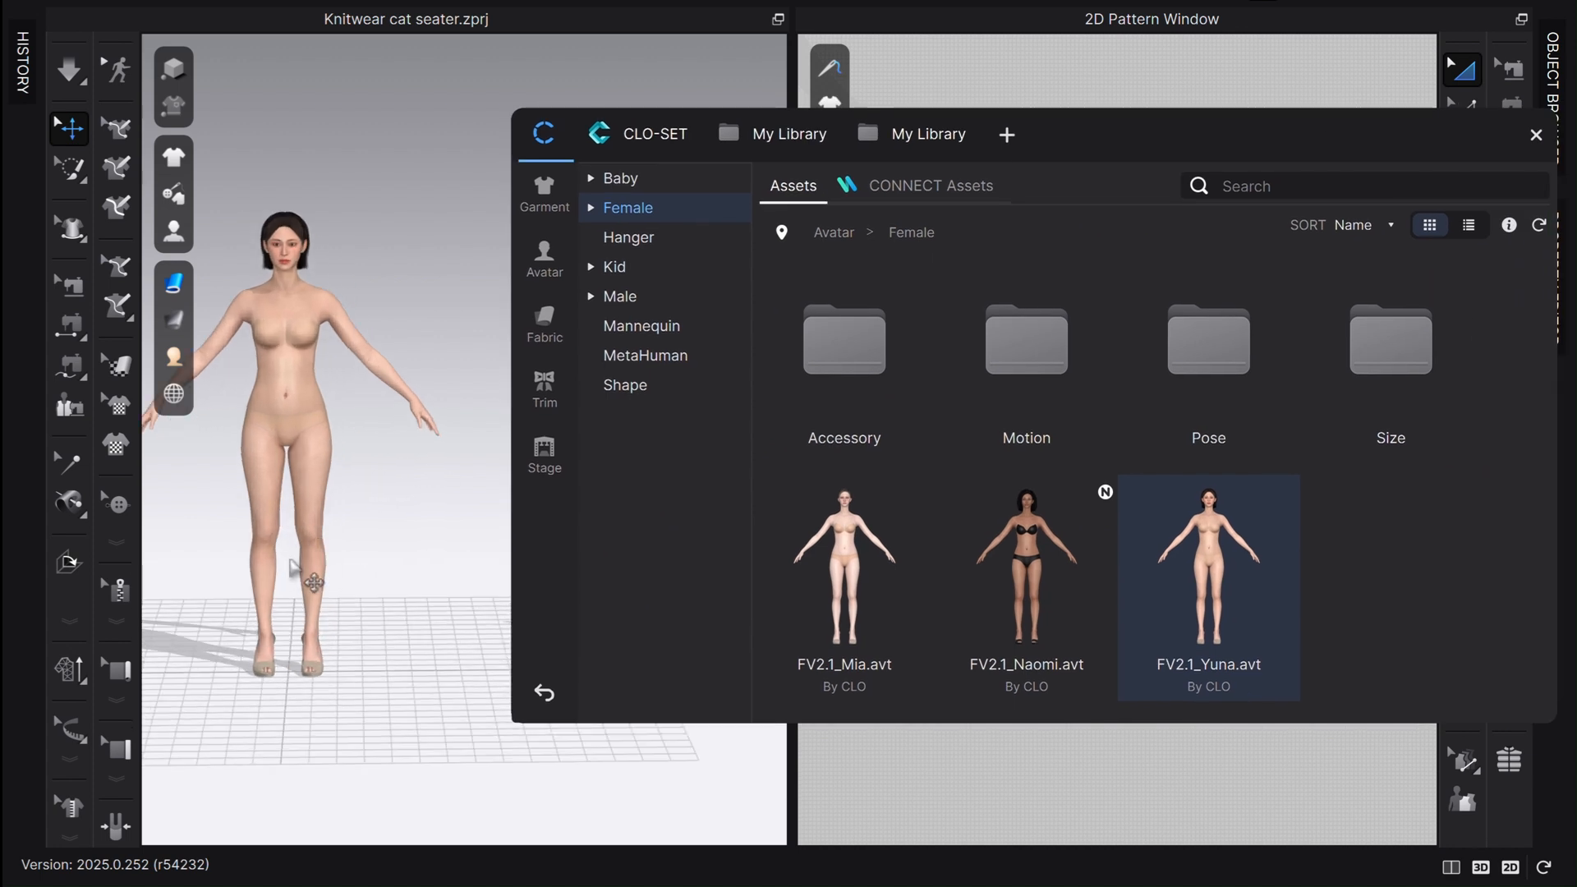
{"action": "right_click_drag", "start_coordinate": [290, 561], "coordinate": [292, 545]}
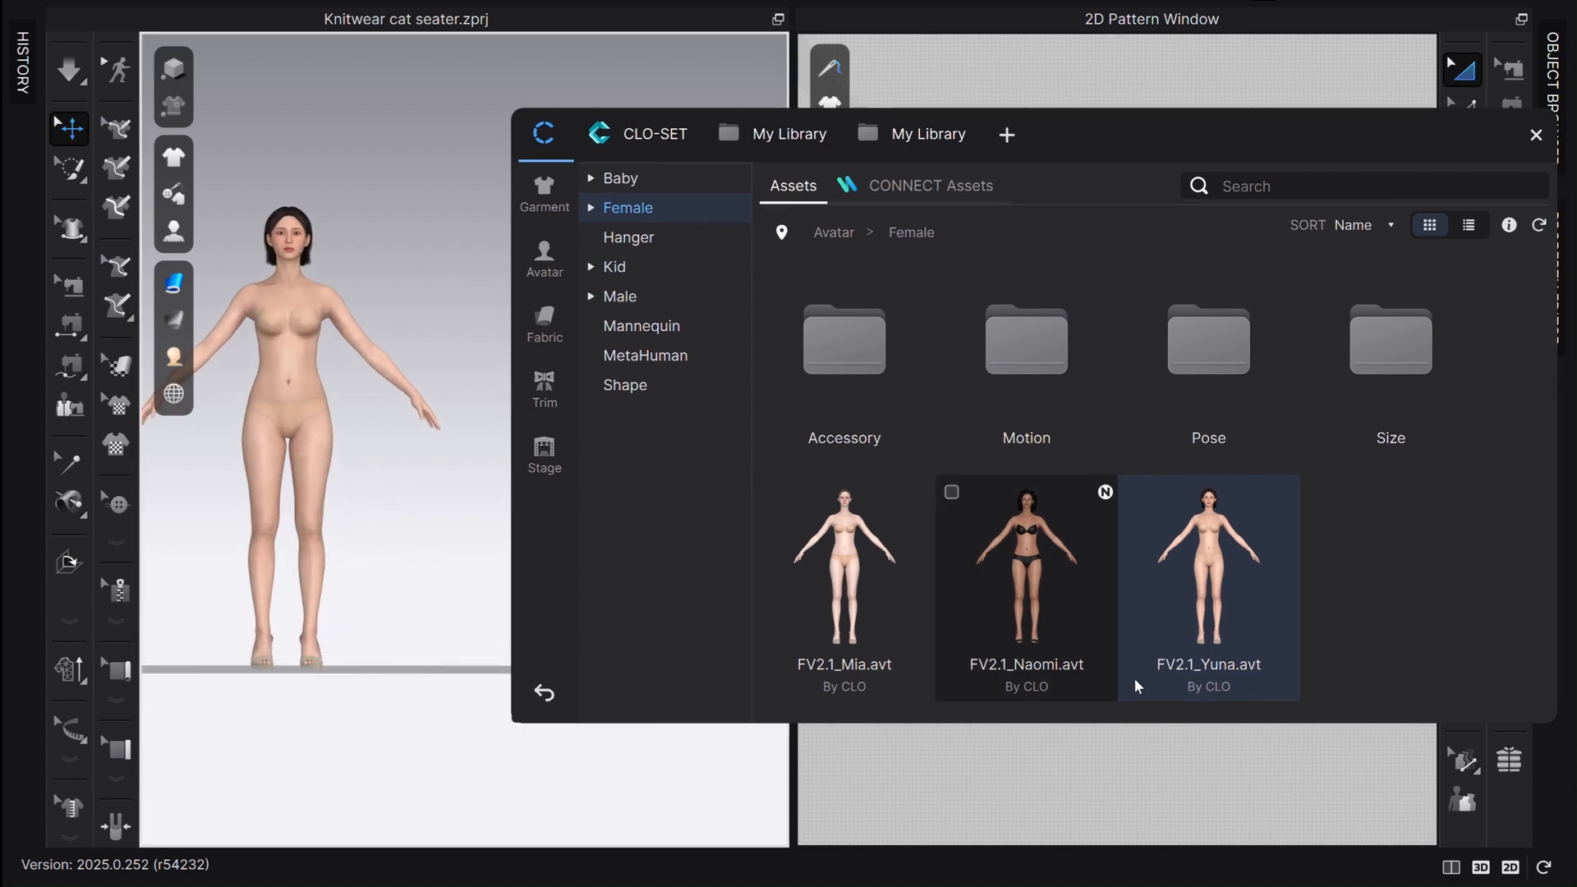
Look through the female avatar size sets and open the US_ASTM_Missy_Straight folder.
{"action": "double_click", "coordinate": [1437, 373]}
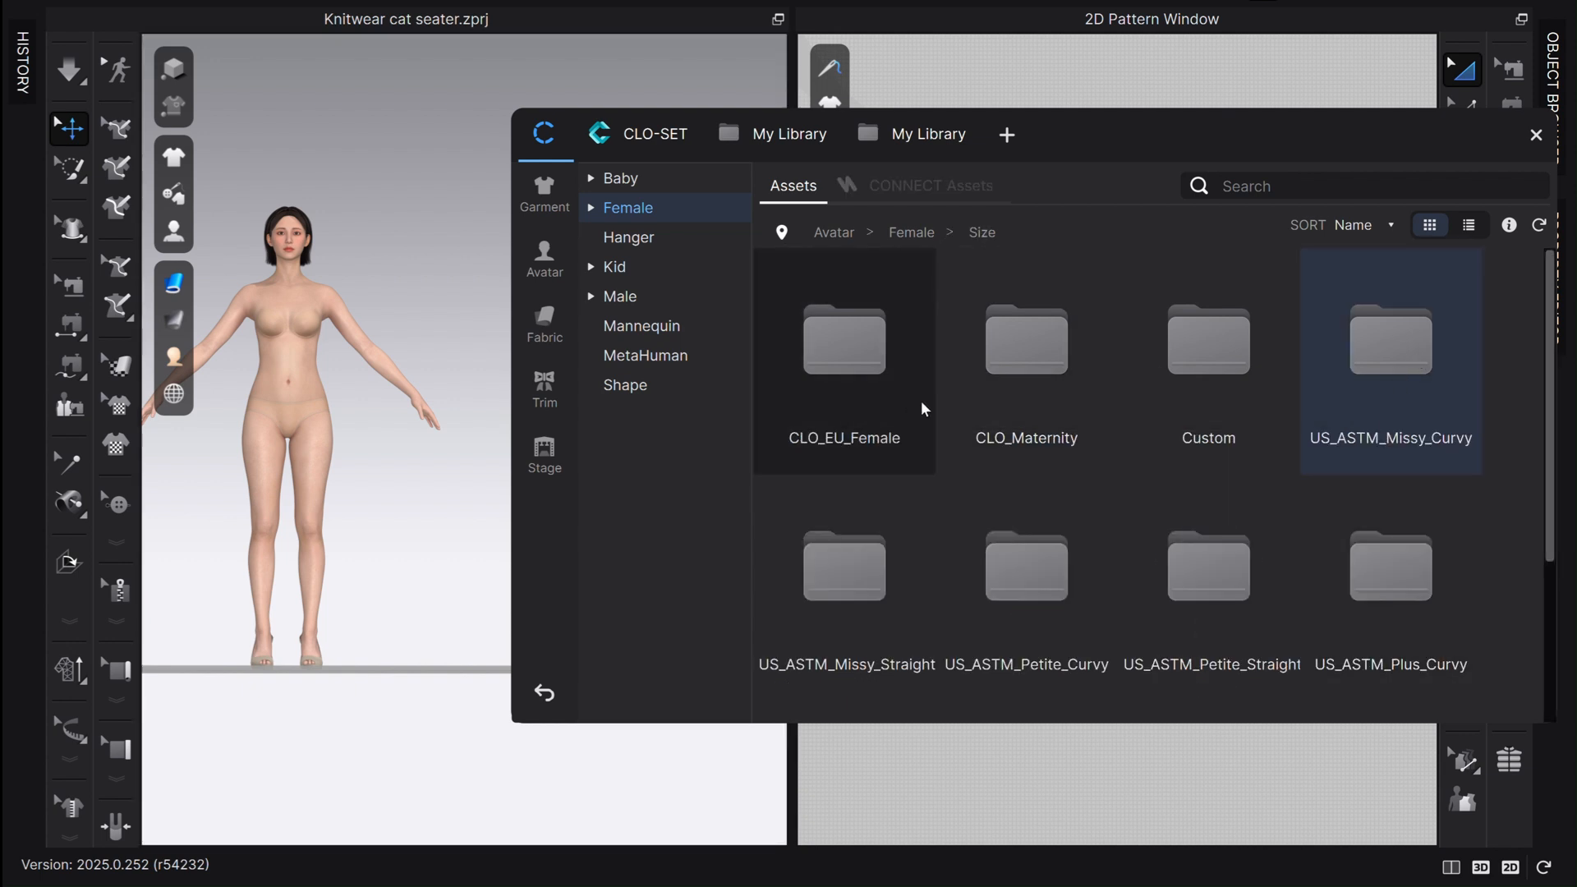
{"action": "scroll", "coordinate": [1399, 494], "scroll_direction": "down", "scroll_amount": 2}
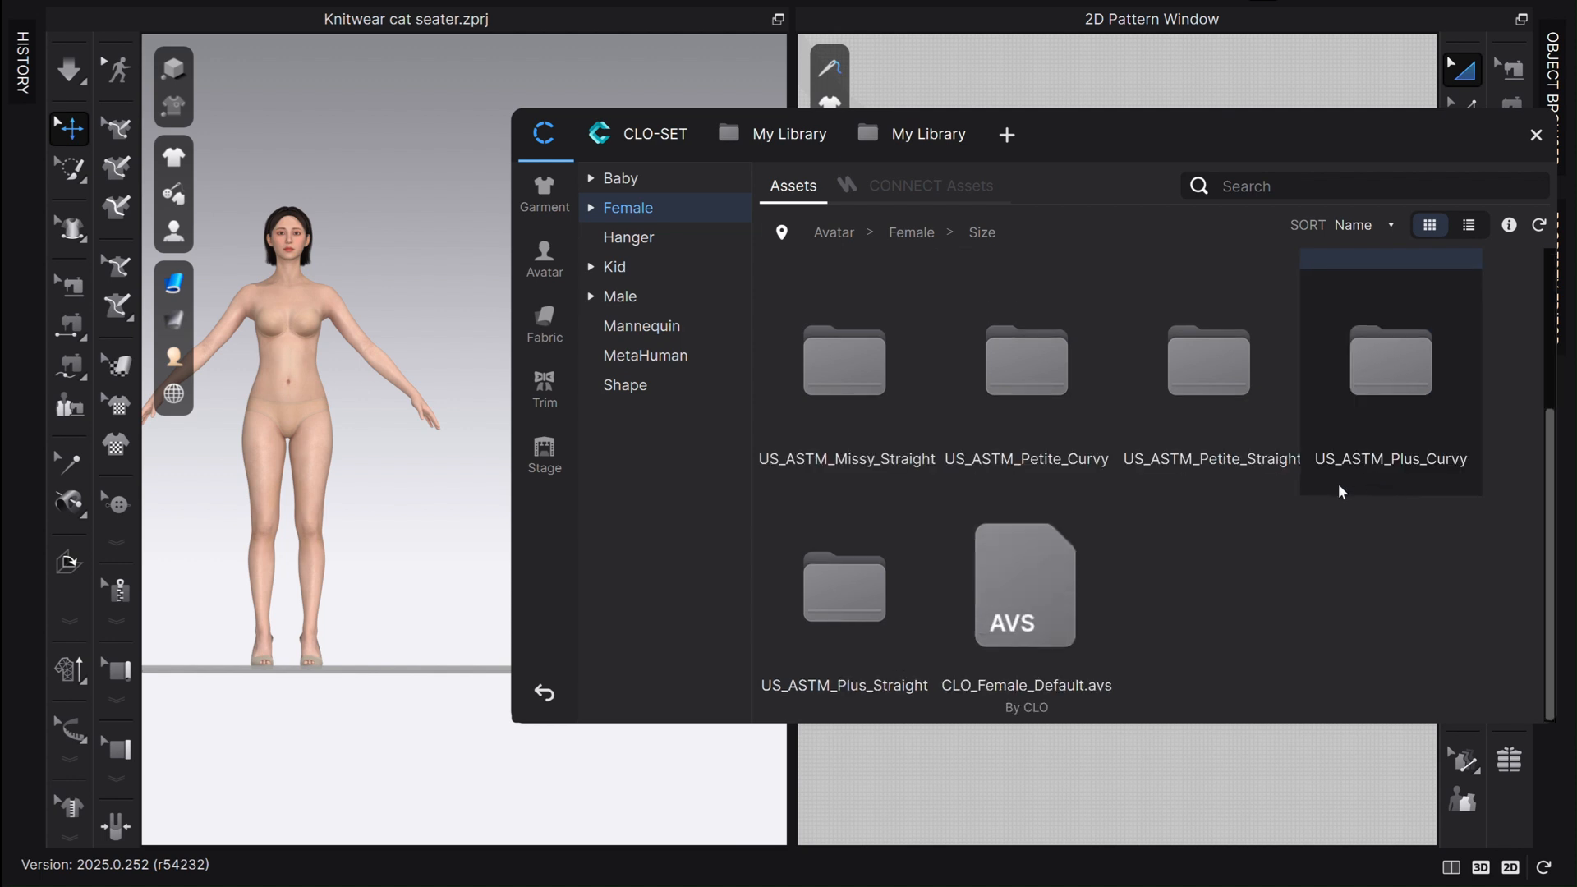
{"action": "scroll", "coordinate": [1339, 491], "scroll_direction": "up", "scroll_amount": 2}
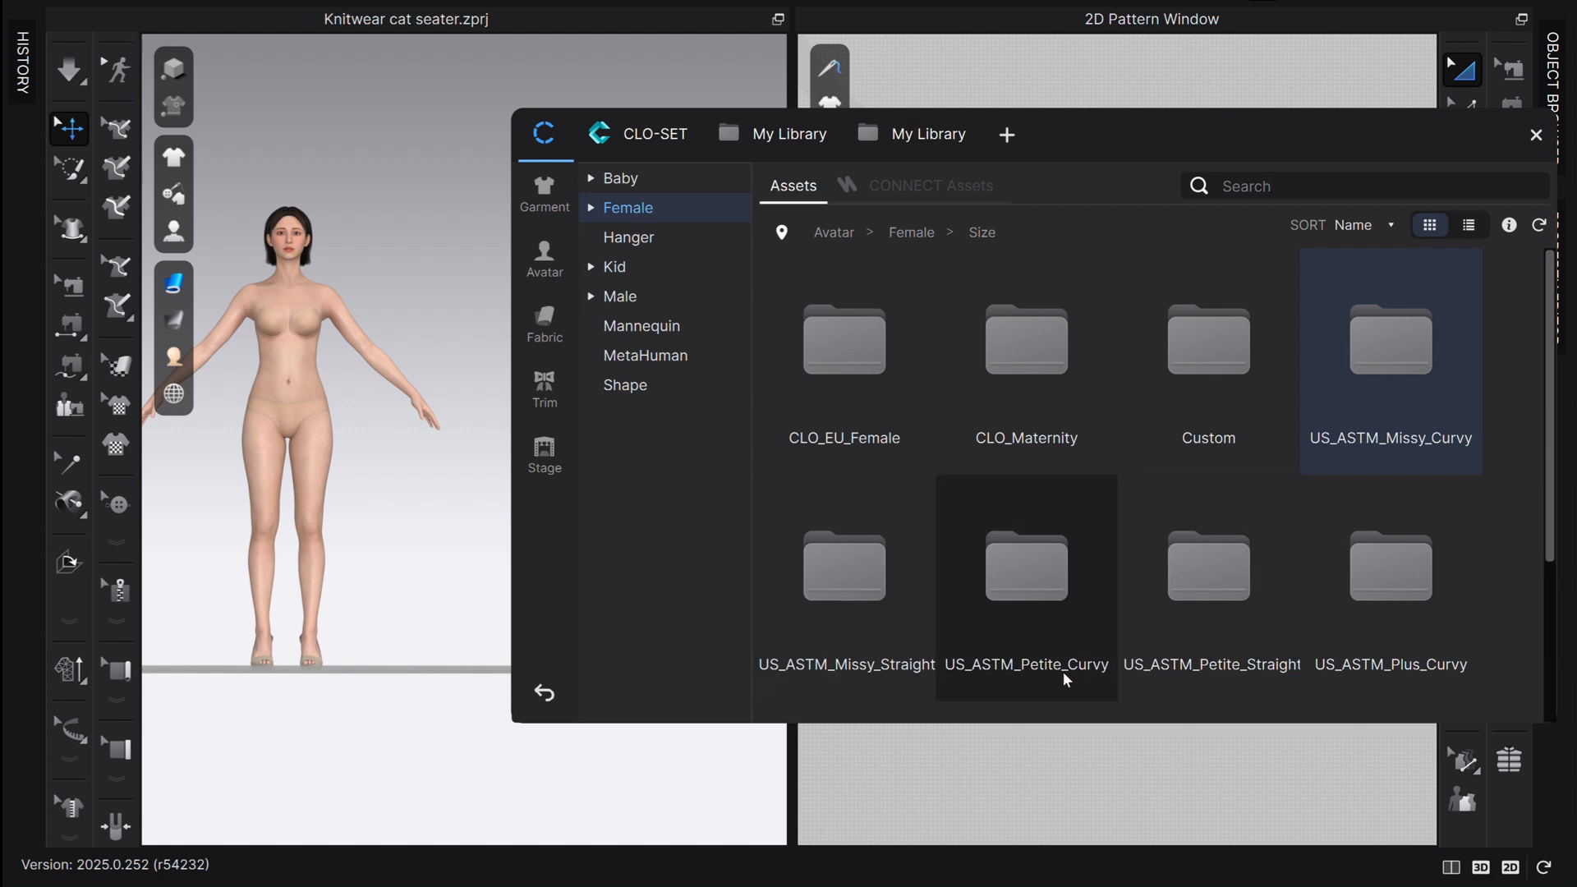
{"action": "scroll", "coordinate": [1406, 659], "scroll_direction": "down", "scroll_amount": 2}
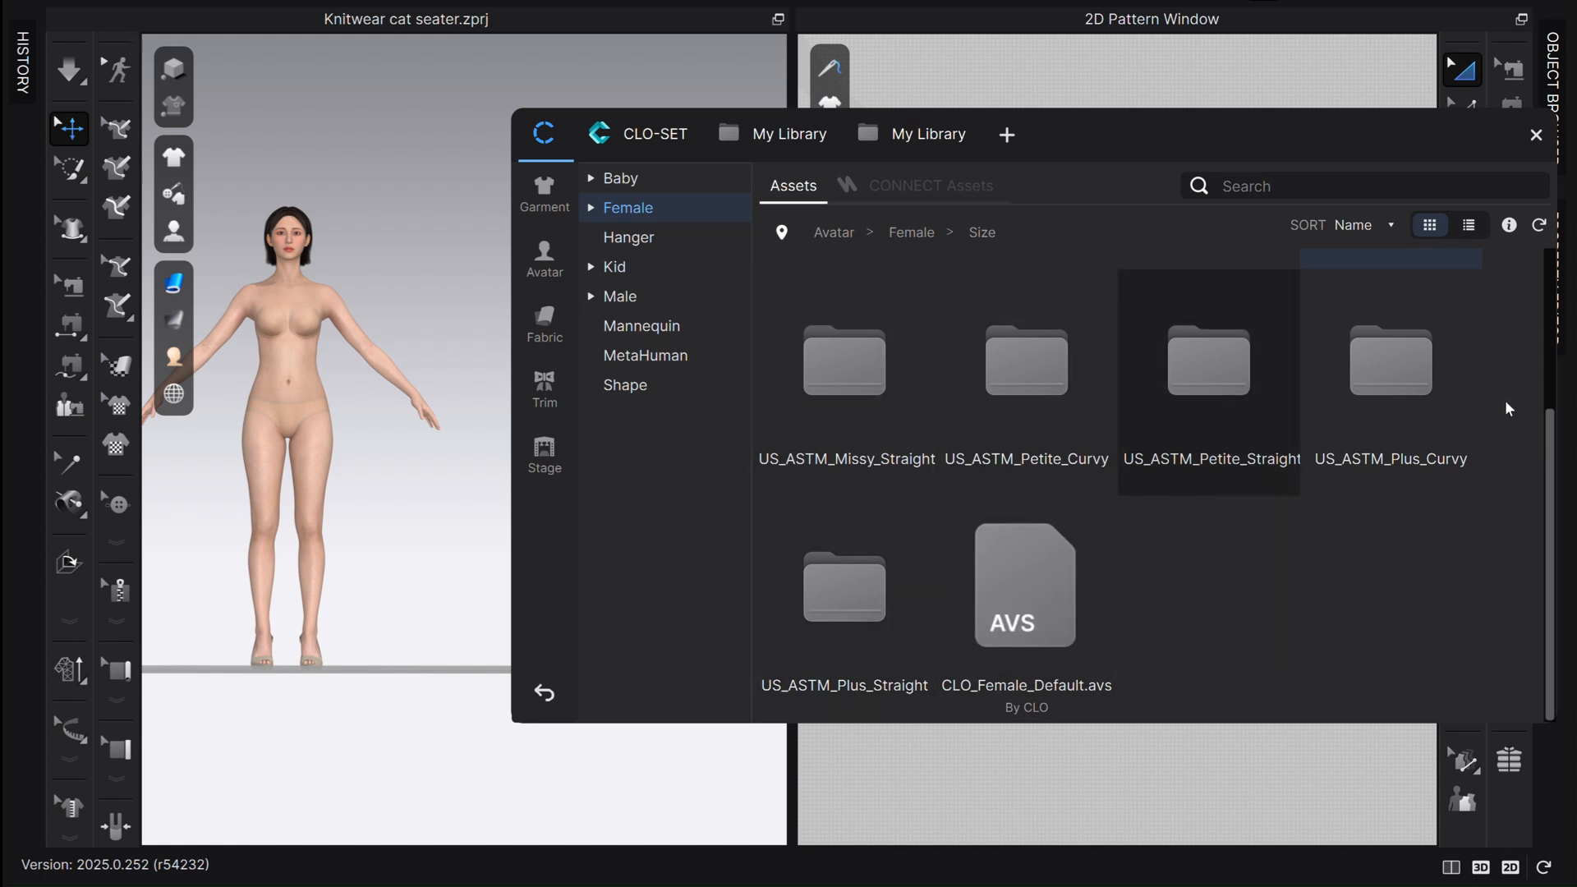
{"action": "scroll", "coordinate": [1319, 500], "scroll_direction": "up", "scroll_amount": 2}
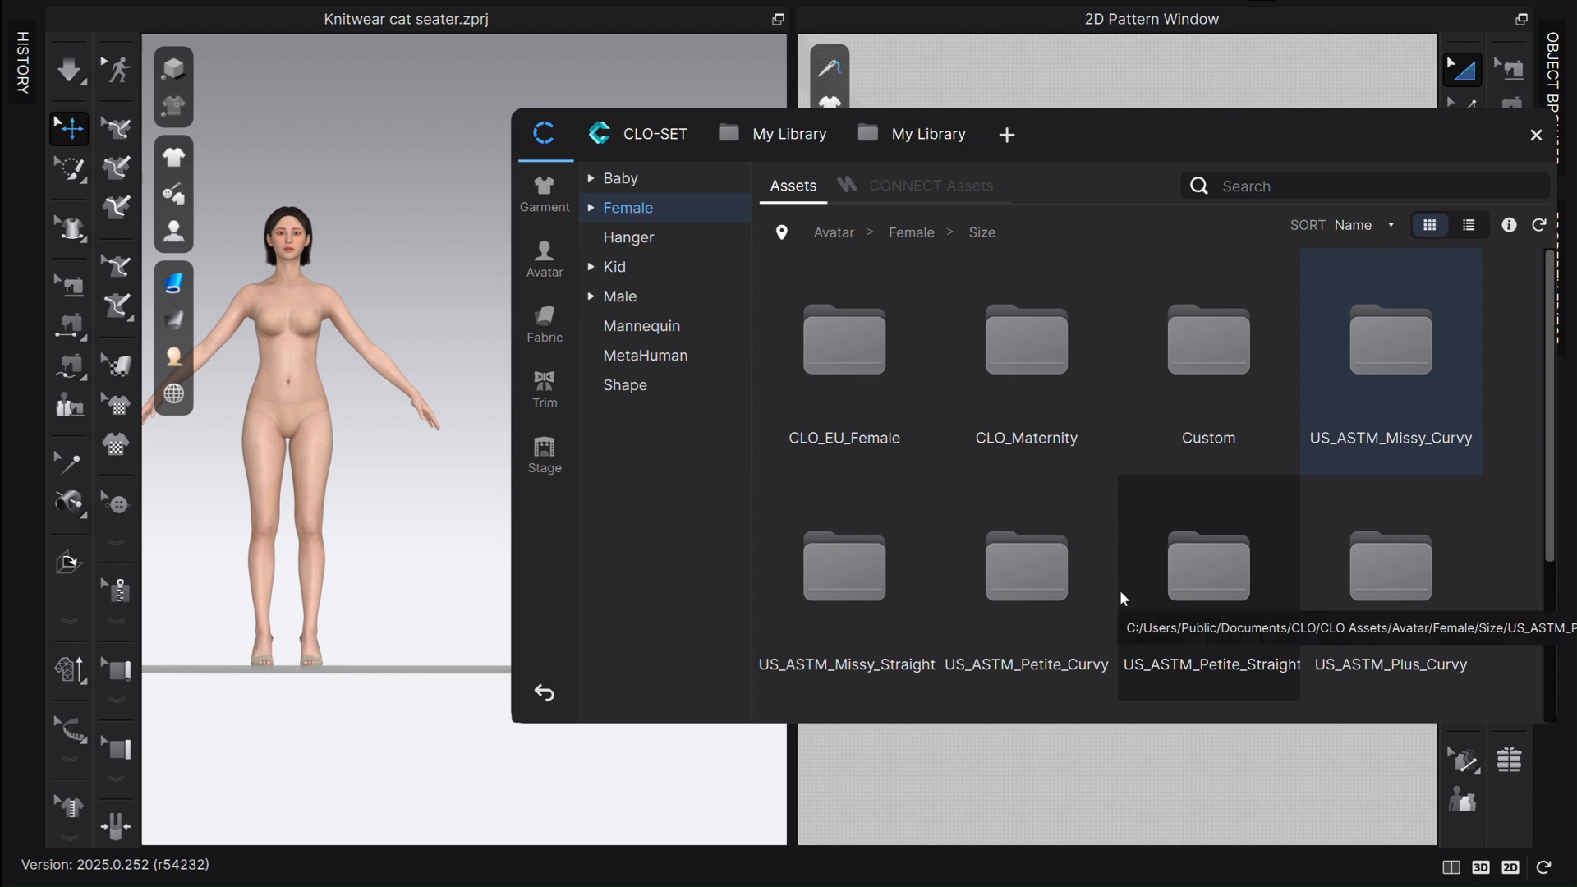
{"action": "double_click", "coordinate": [810, 593]}
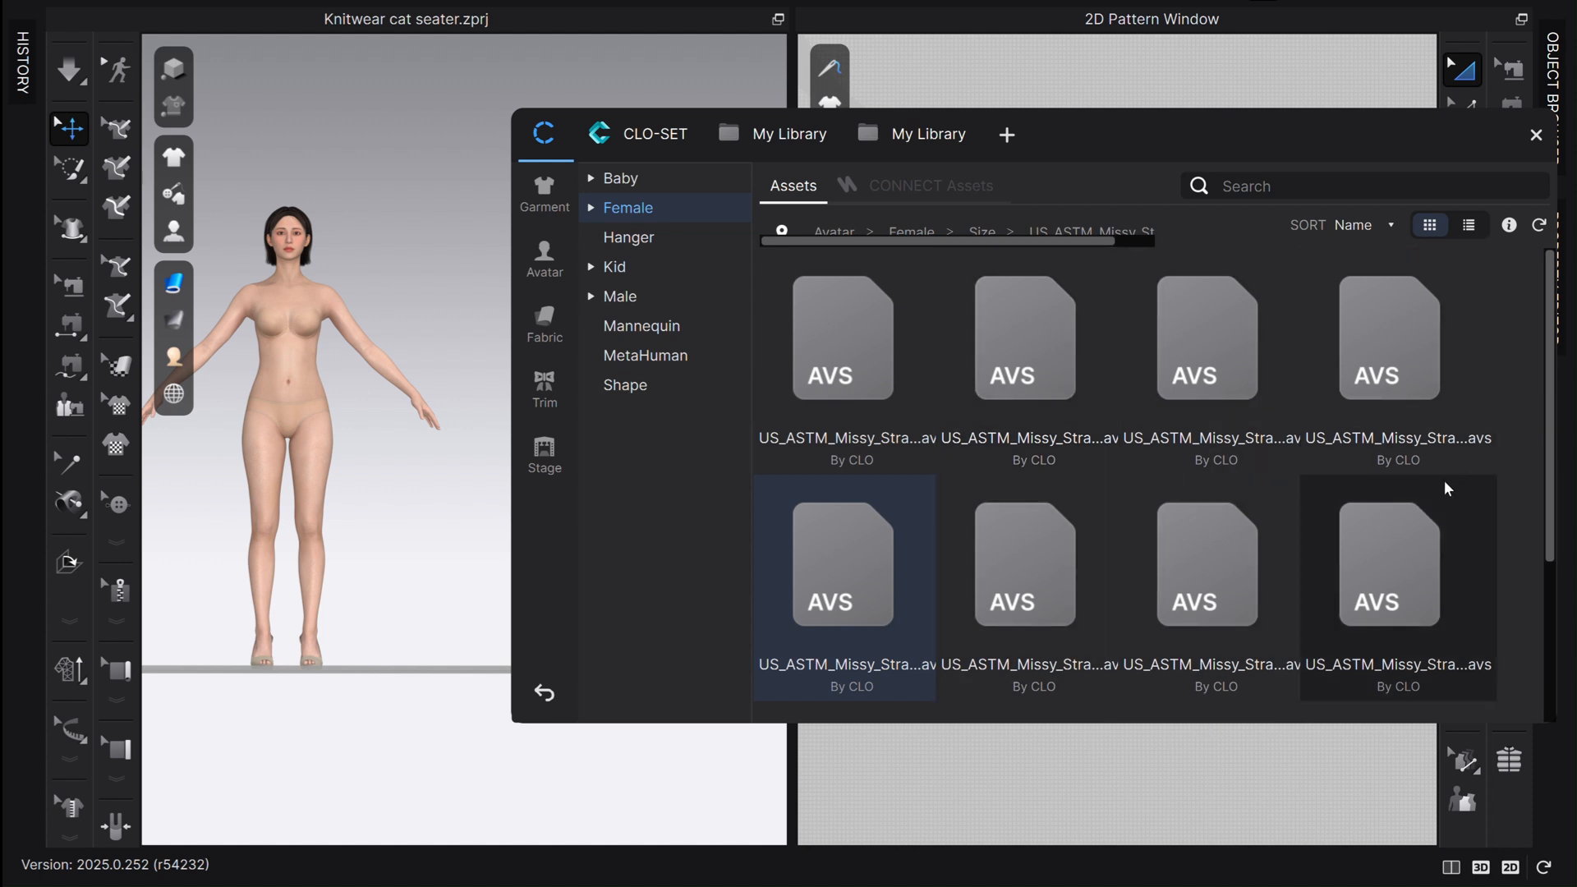
List the size files by full name, apply US_ASTM_Missy_Straight_10.avs to the avatar, and close the library.
{"action": "scroll", "coordinate": [1383, 517], "scroll_direction": "down", "scroll_amount": 2}
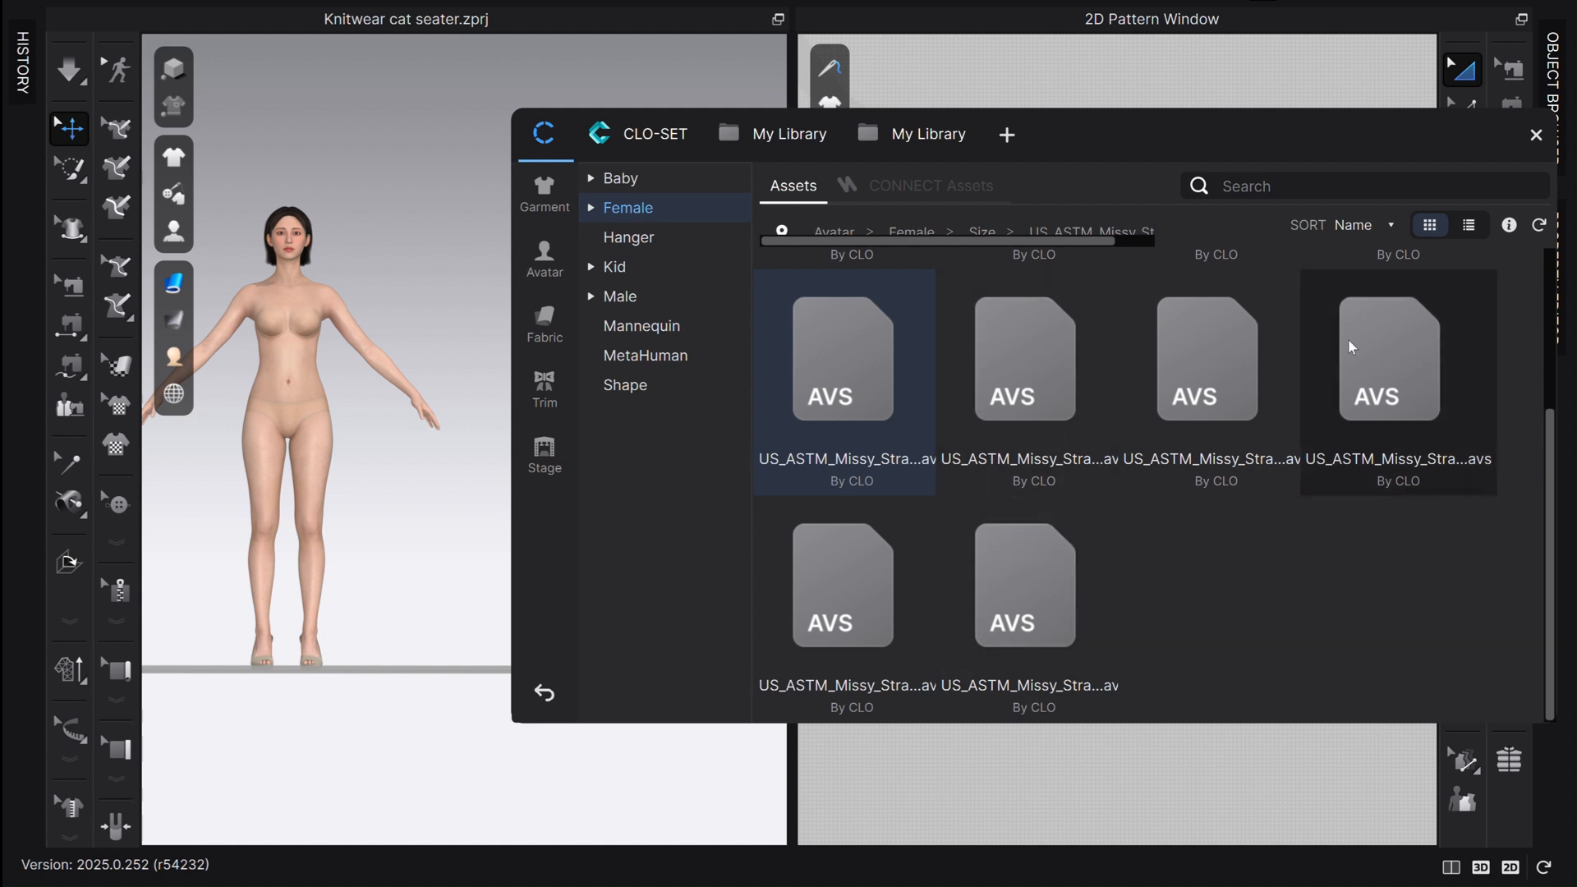
{"action": "scroll", "coordinate": [1349, 343], "scroll_direction": "down", "scroll_amount": 1}
{"action": "left_click", "coordinate": [1468, 225]}
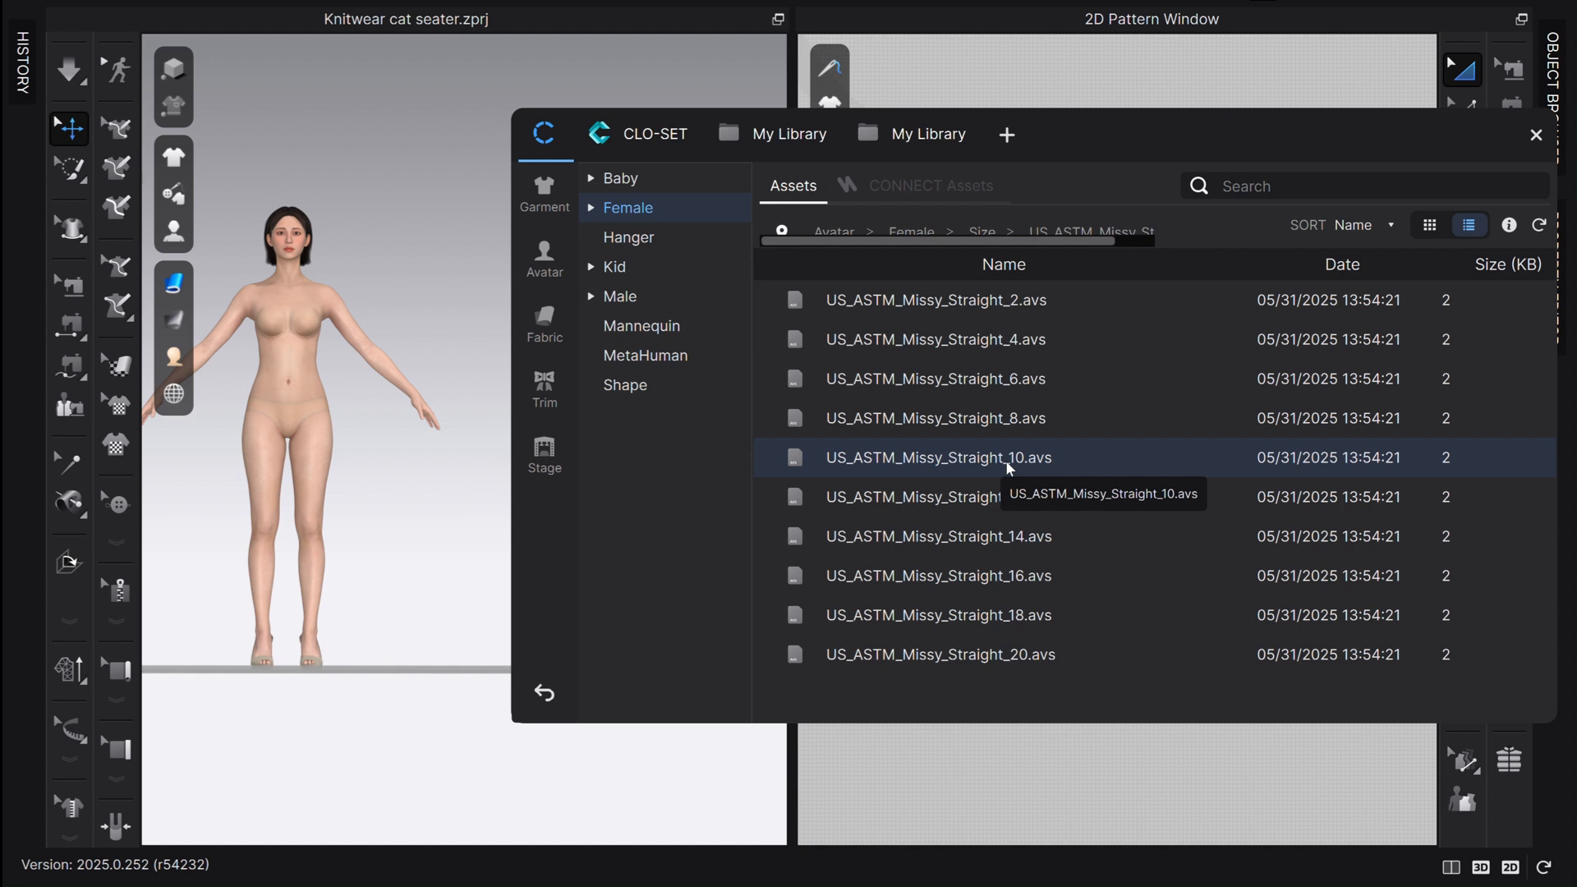
{"action": "double_click", "coordinate": [845, 468]}
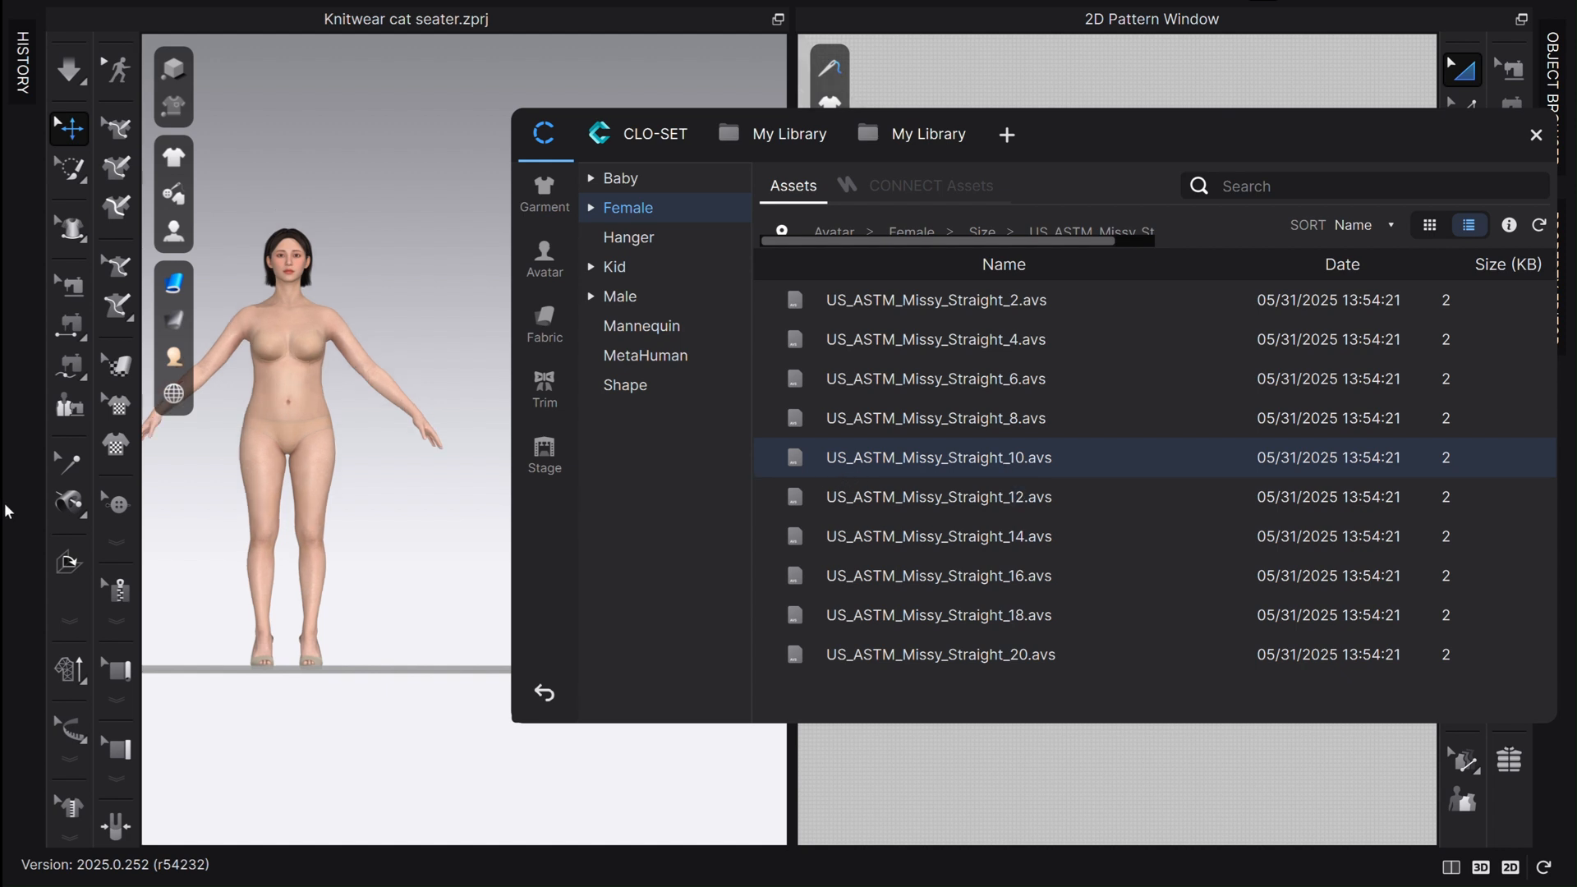
{"action": "left_click", "coordinate": [1534, 136]}
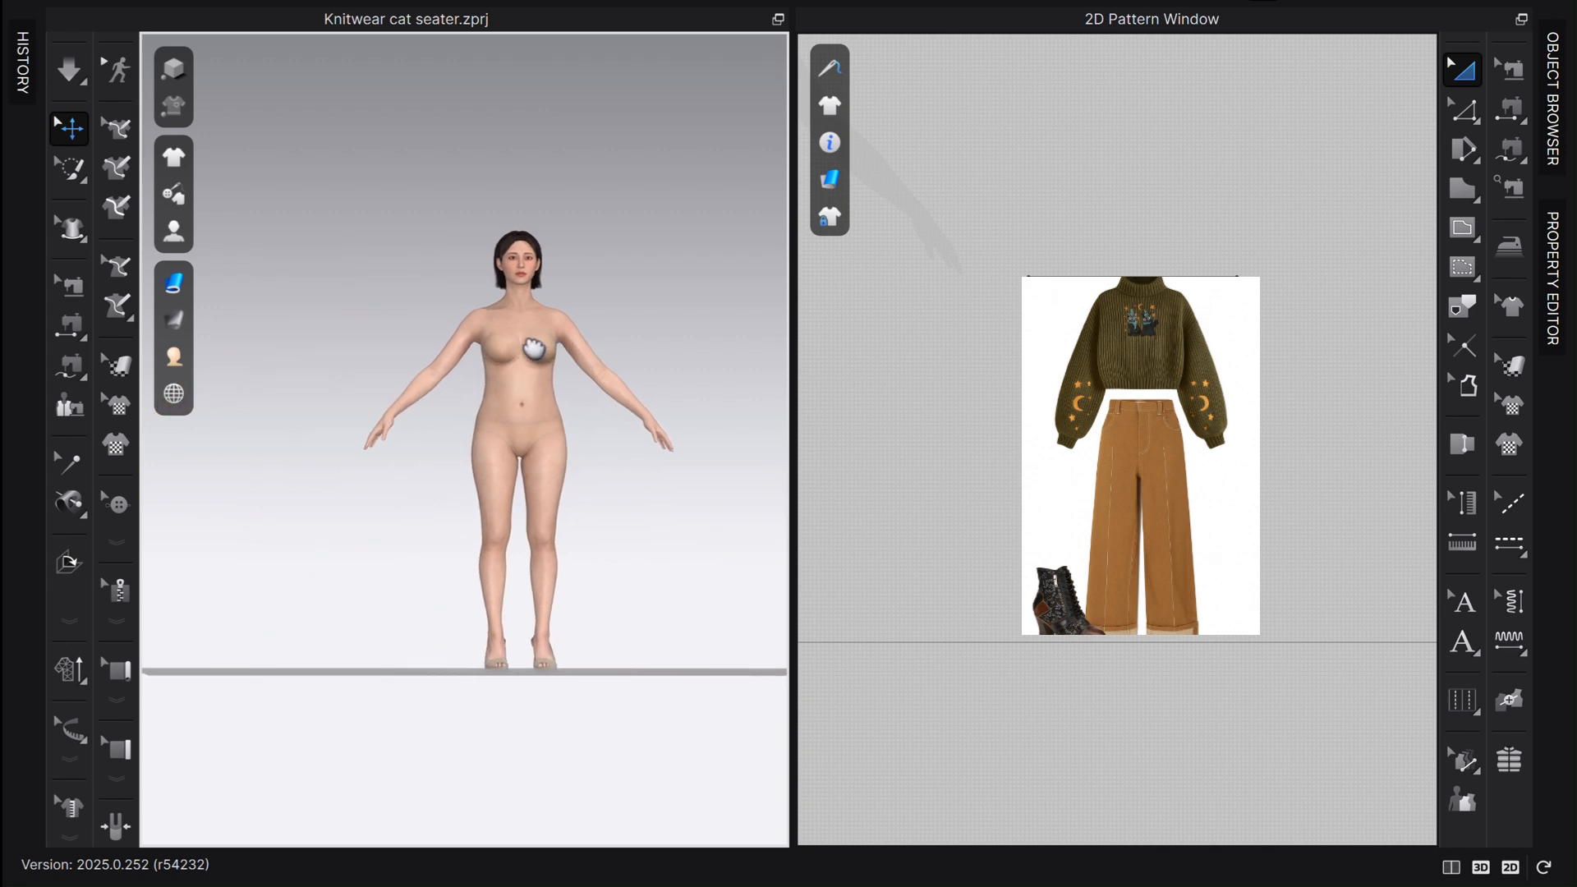
Open the Avatar Editor and review the avatar's circumference values from the hips up to the neck base.
{"action": "left_click", "coordinate": [370, 1]}
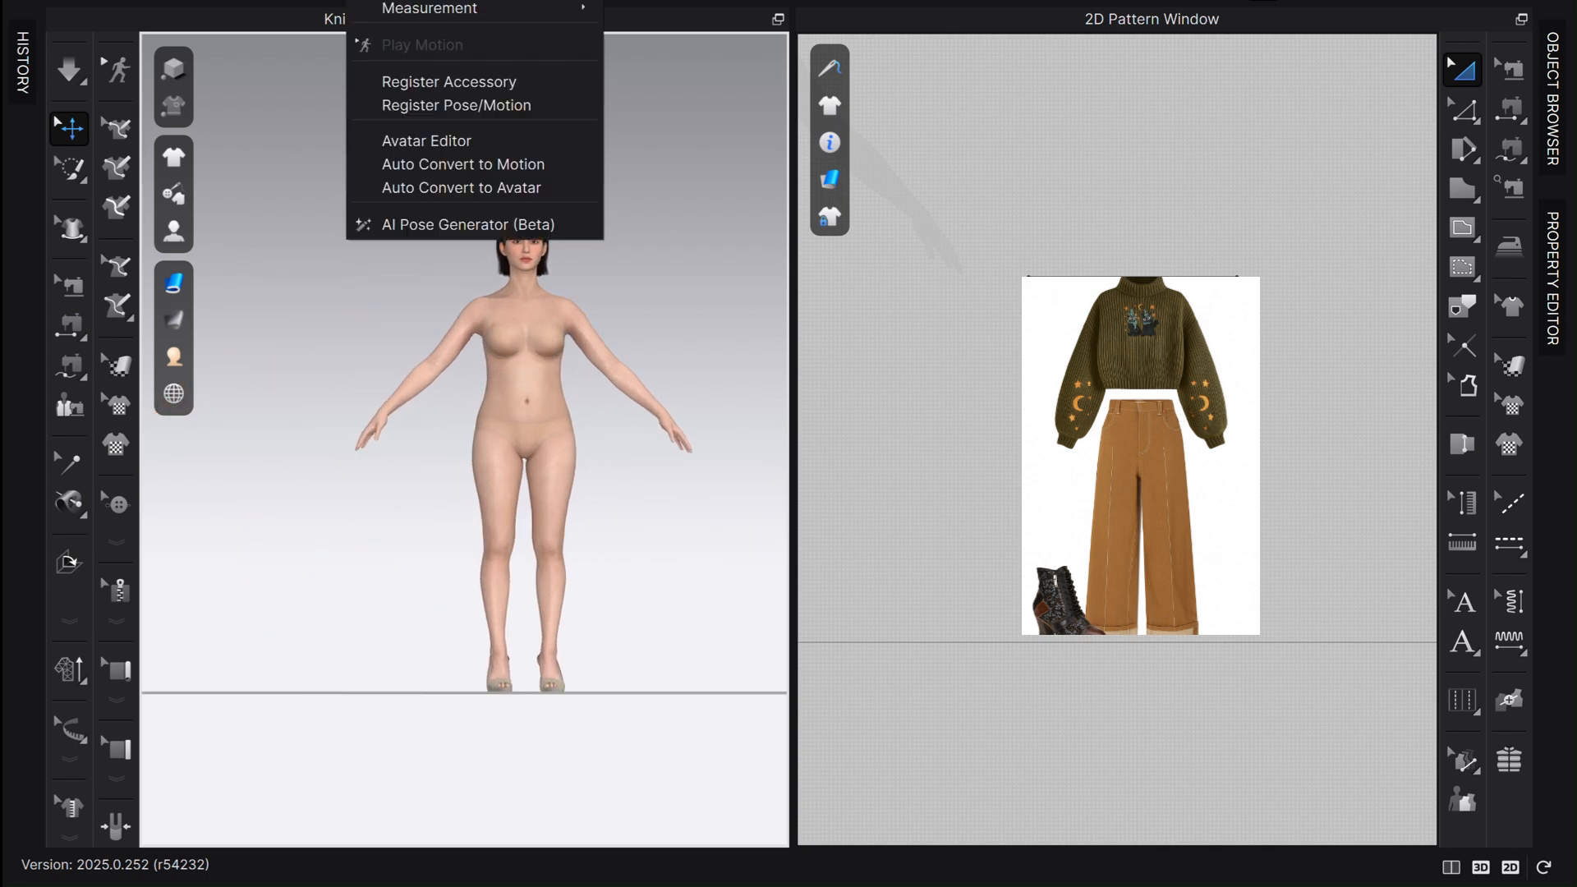
{"action": "mouse_move", "coordinate": [408, 17]}
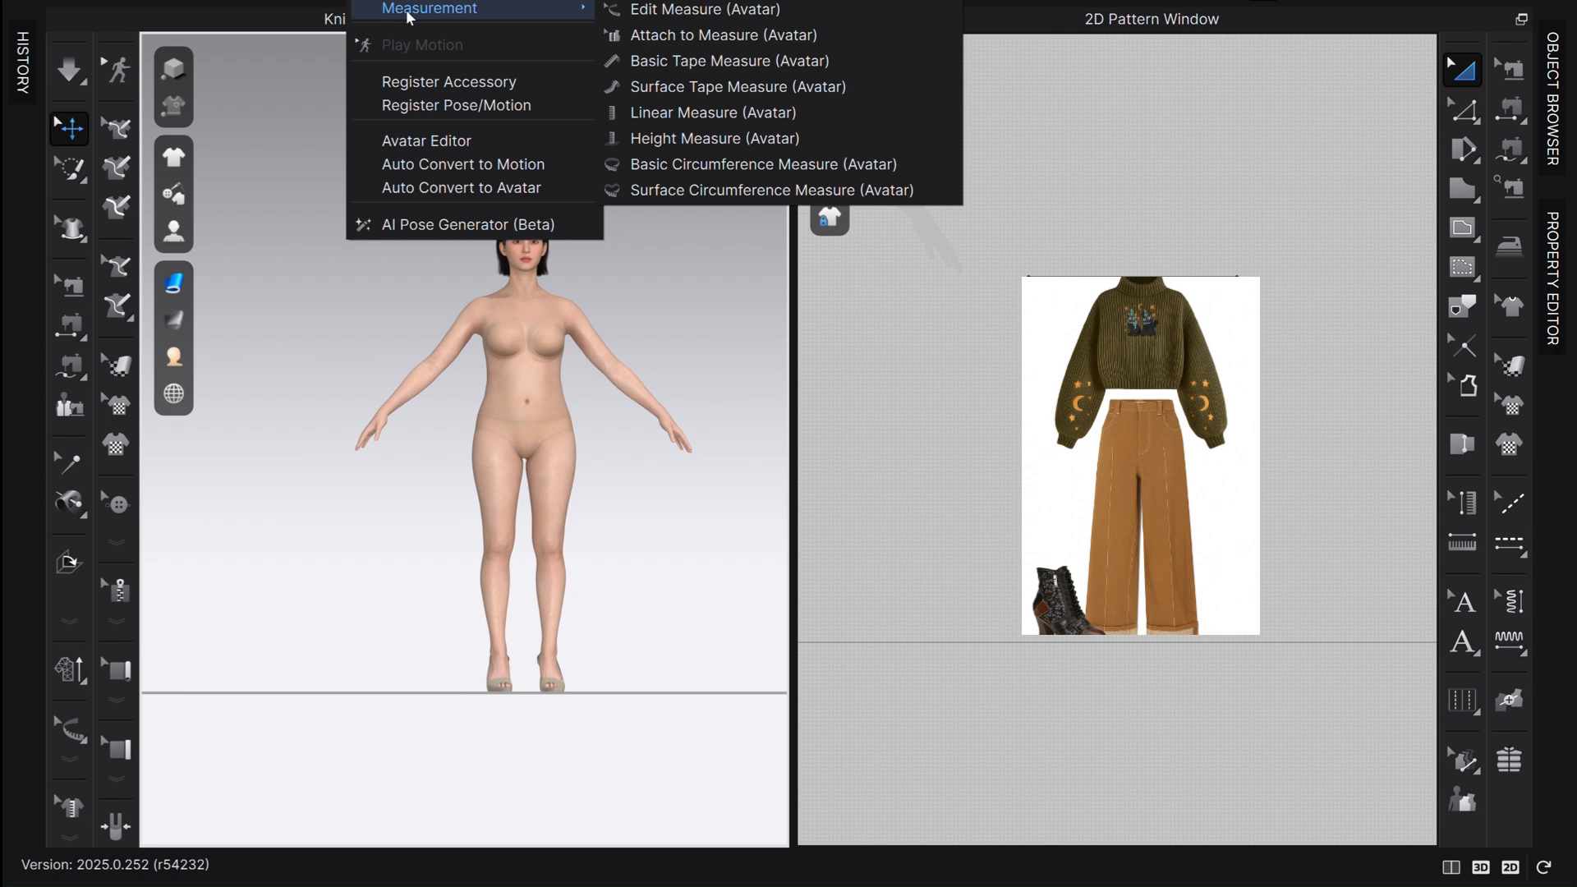
{"action": "left_click", "coordinate": [440, 143]}
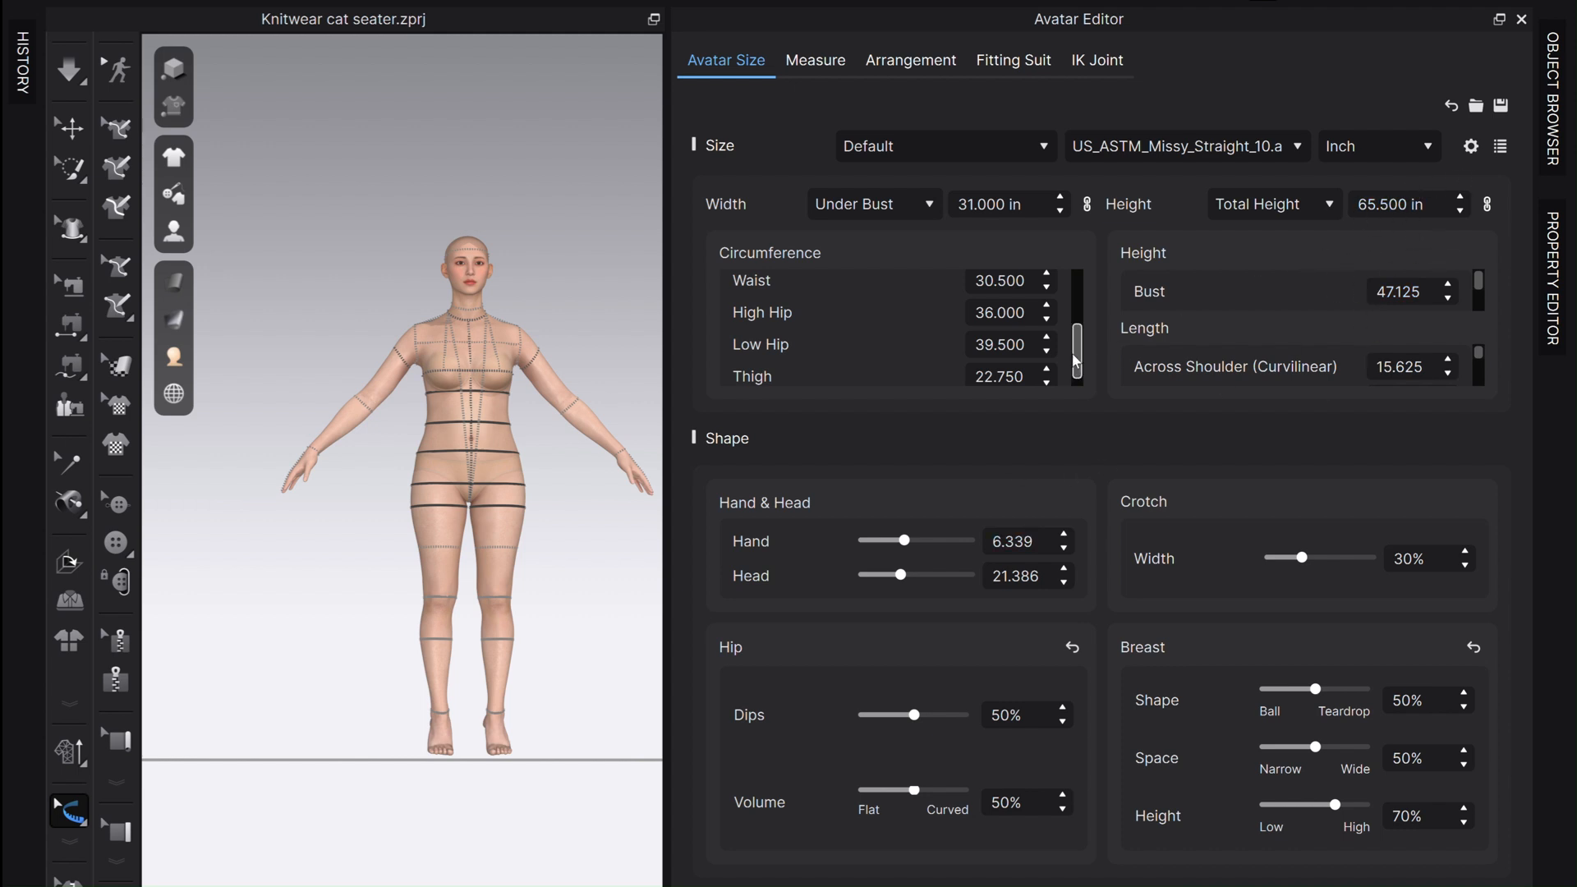
{"action": "left_click_drag", "start_coordinate": [1081, 362], "coordinate": [1083, 340]}
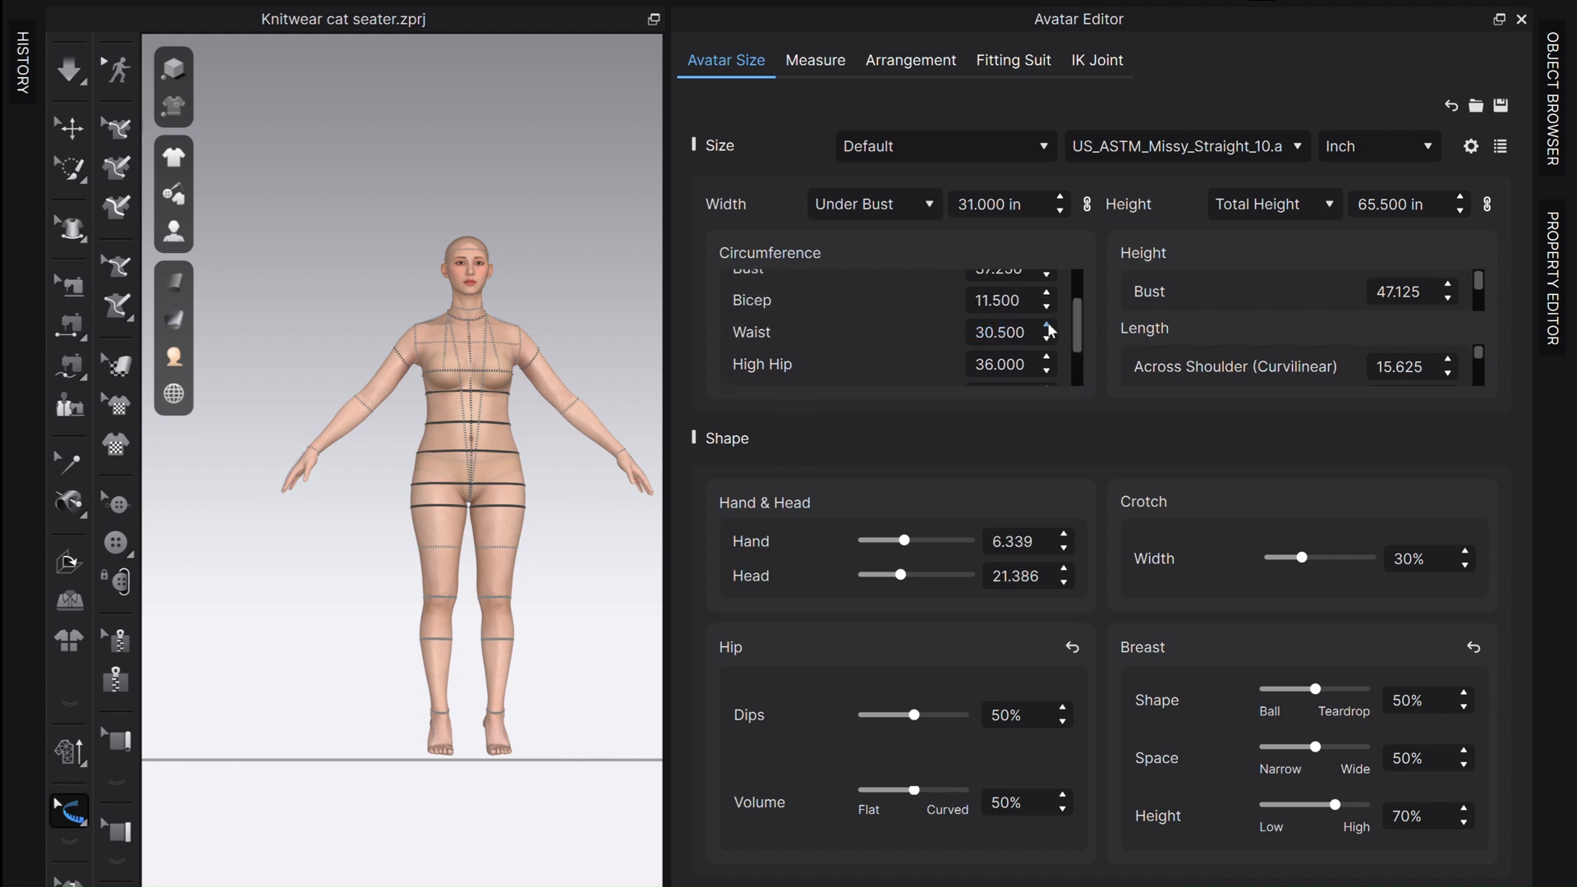
{"action": "left_click_drag", "start_coordinate": [1081, 332], "coordinate": [1083, 322]}
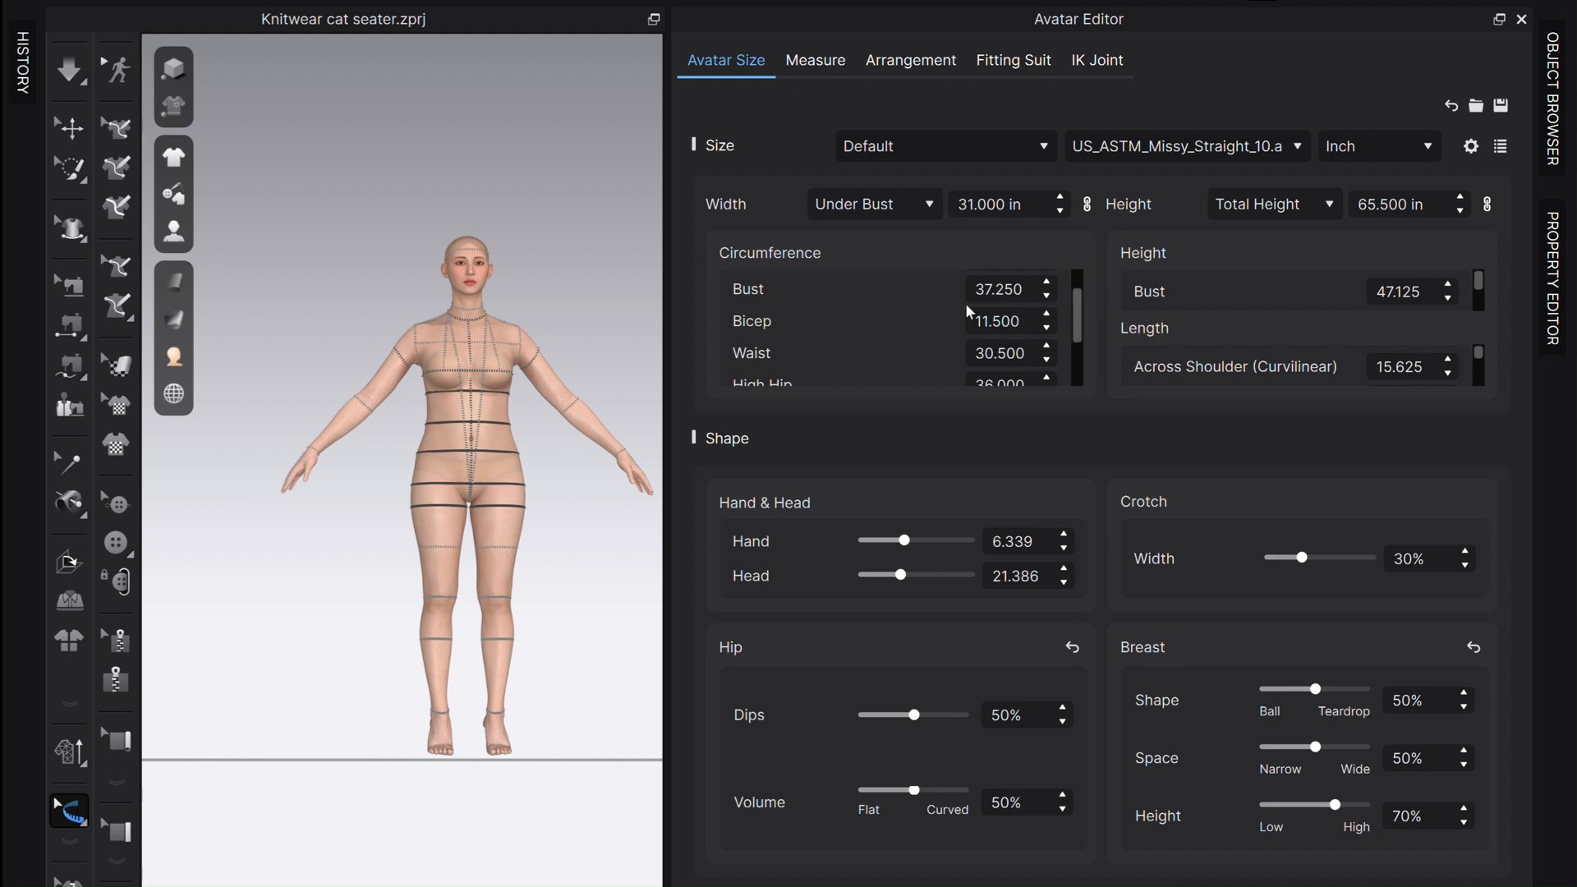
{"action": "scroll", "coordinate": [1067, 308], "scroll_direction": "up", "scroll_amount": 1}
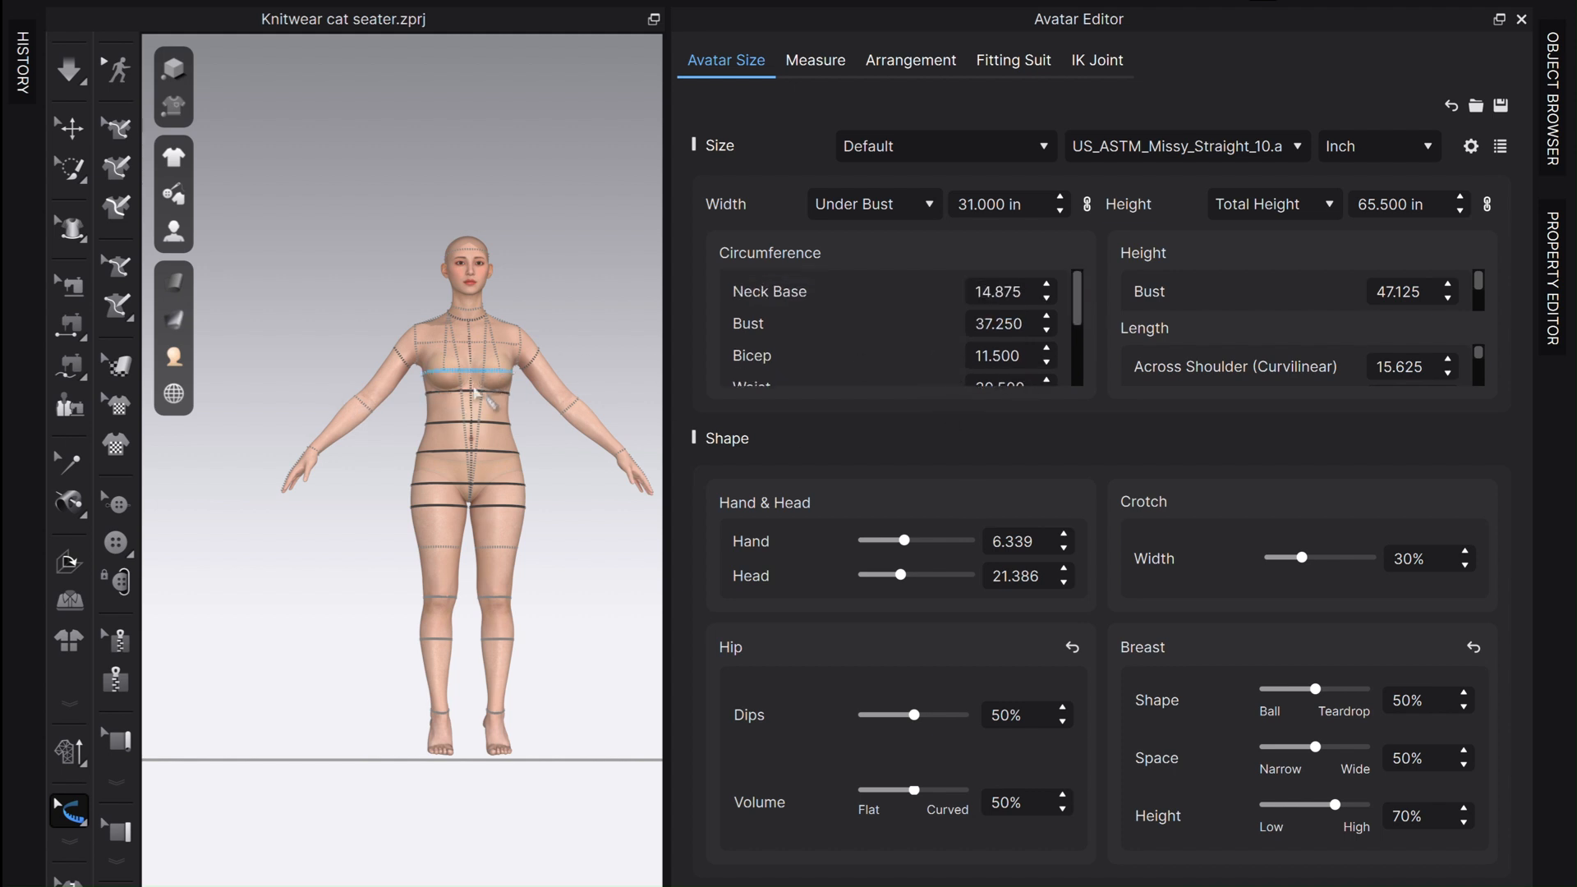
Inspect the bust, waist and low hip measurement lines on the avatar, then close the Avatar Editor.
{"action": "left_click", "coordinate": [497, 373]}
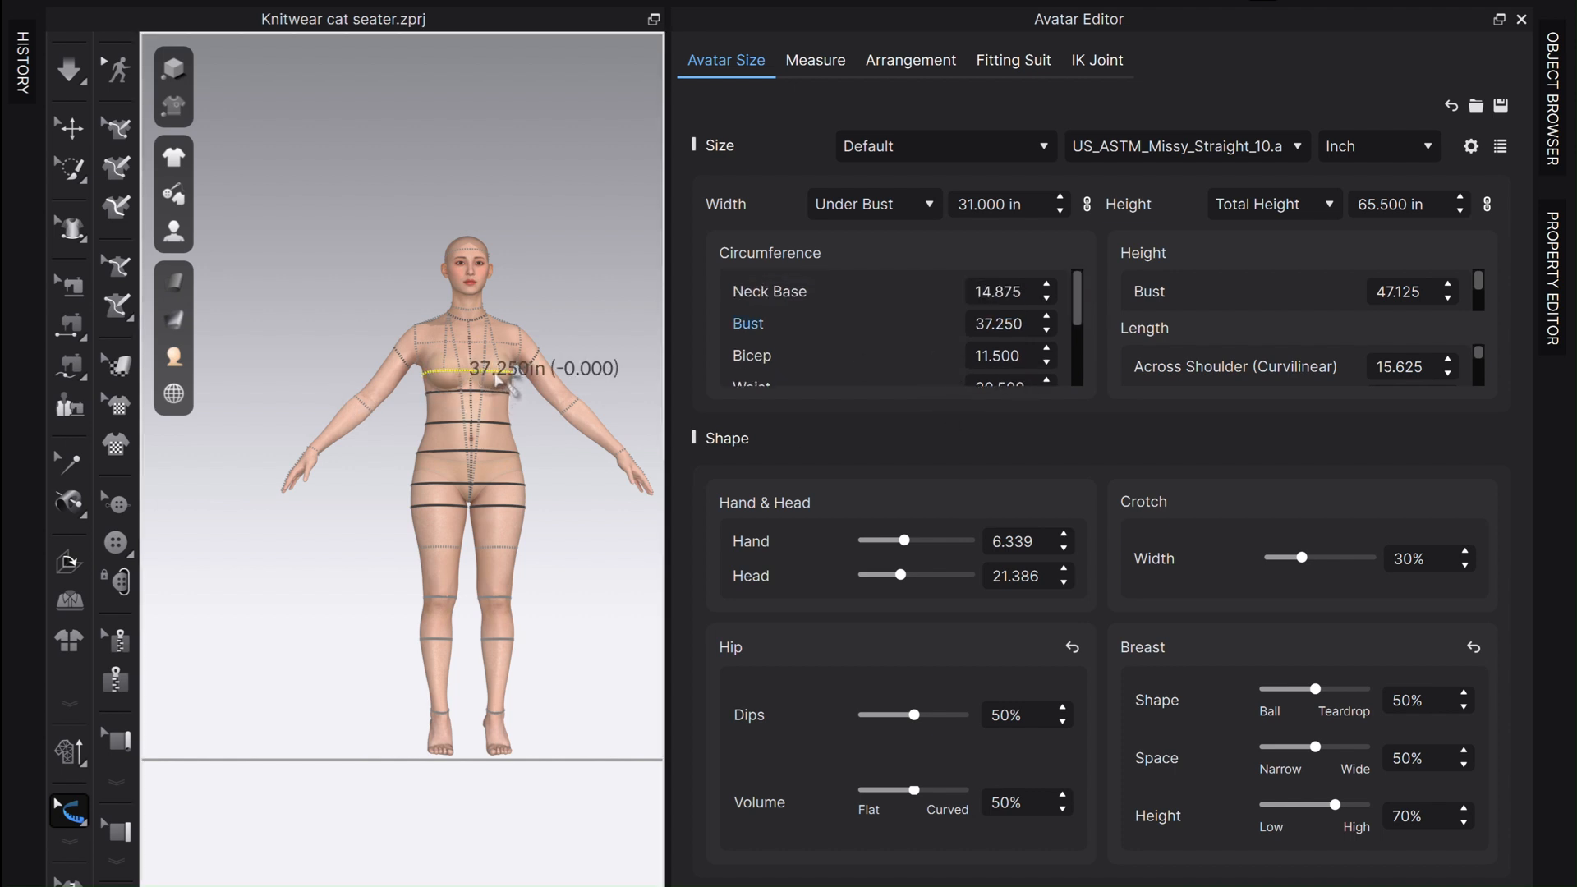
{"action": "left_click", "coordinate": [491, 422]}
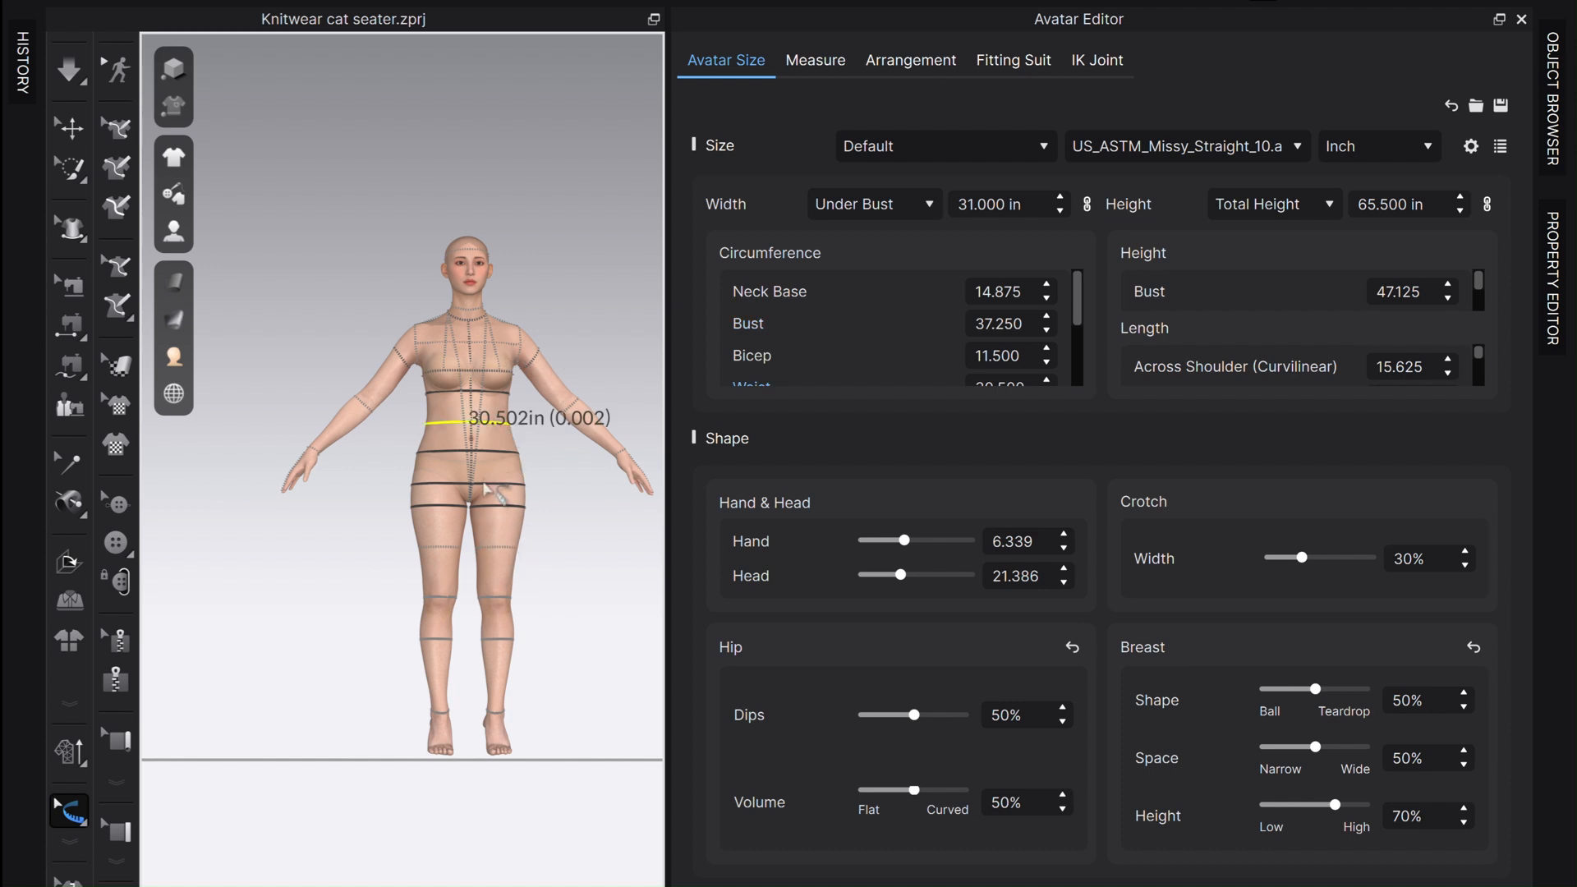
{"action": "left_click", "coordinate": [498, 484]}
{"action": "mouse_move", "coordinate": [407, 522]}
{"action": "right_mouse_down"}
{"action": "mouse_move", "coordinate": [475, 520]}
{"action": "mouse_move", "coordinate": [465, 528]}
{"action": "mouse_move", "coordinate": [436, 430]}
{"action": "mouse_move", "coordinate": [410, 528]}
{"action": "right_mouse_up"}
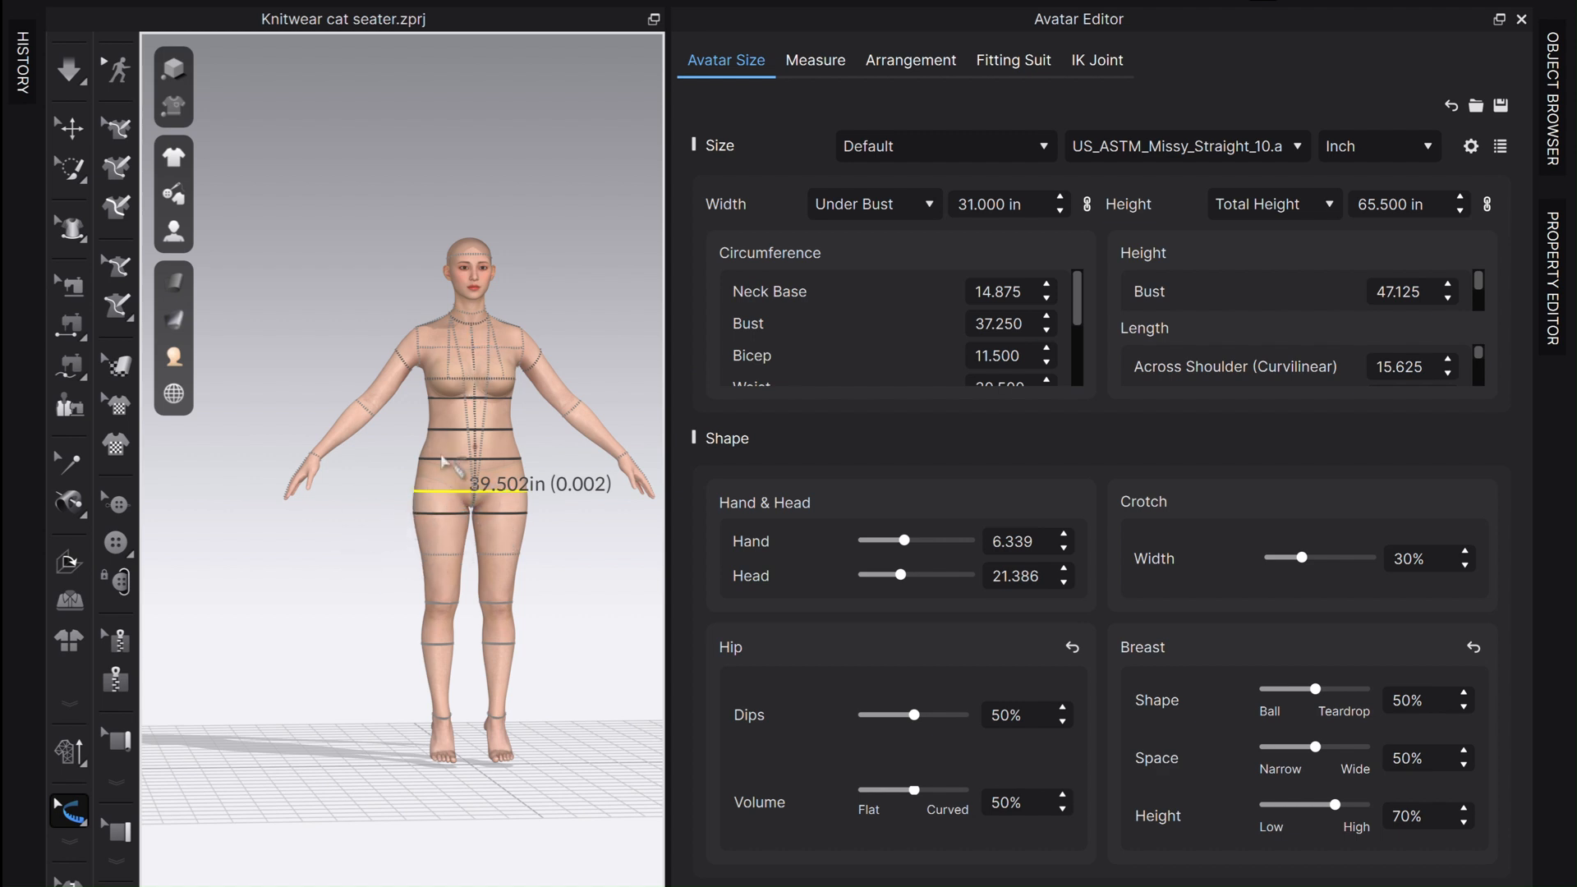
{"action": "right_click_drag", "start_coordinate": [383, 608], "coordinate": [460, 624]}
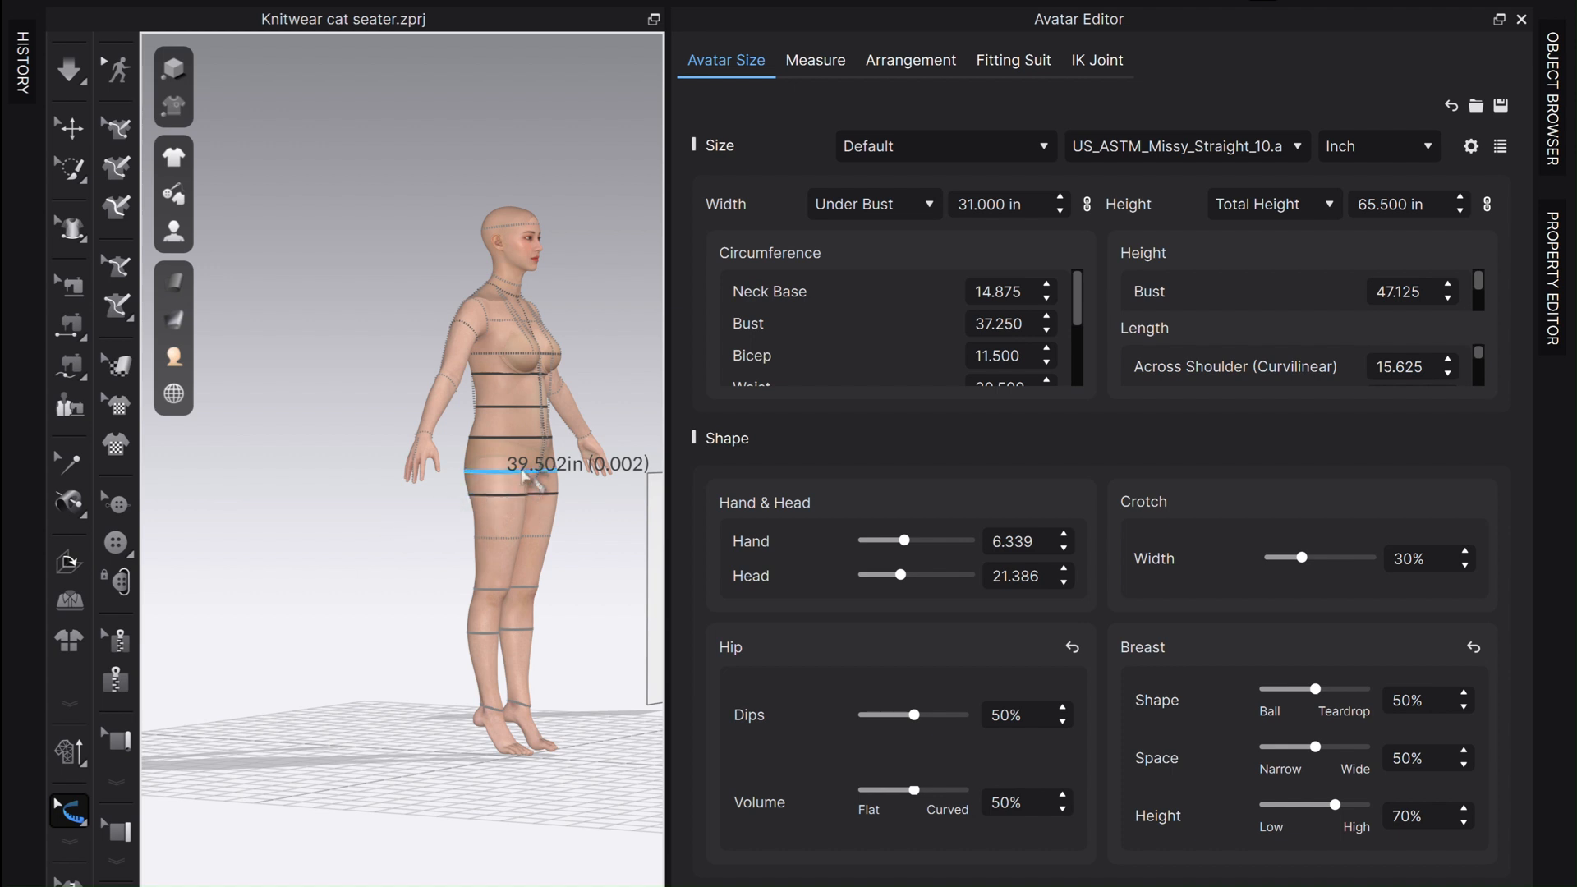
{"action": "left_click", "coordinate": [522, 469]}
{"action": "left_click", "coordinate": [1521, 18]}
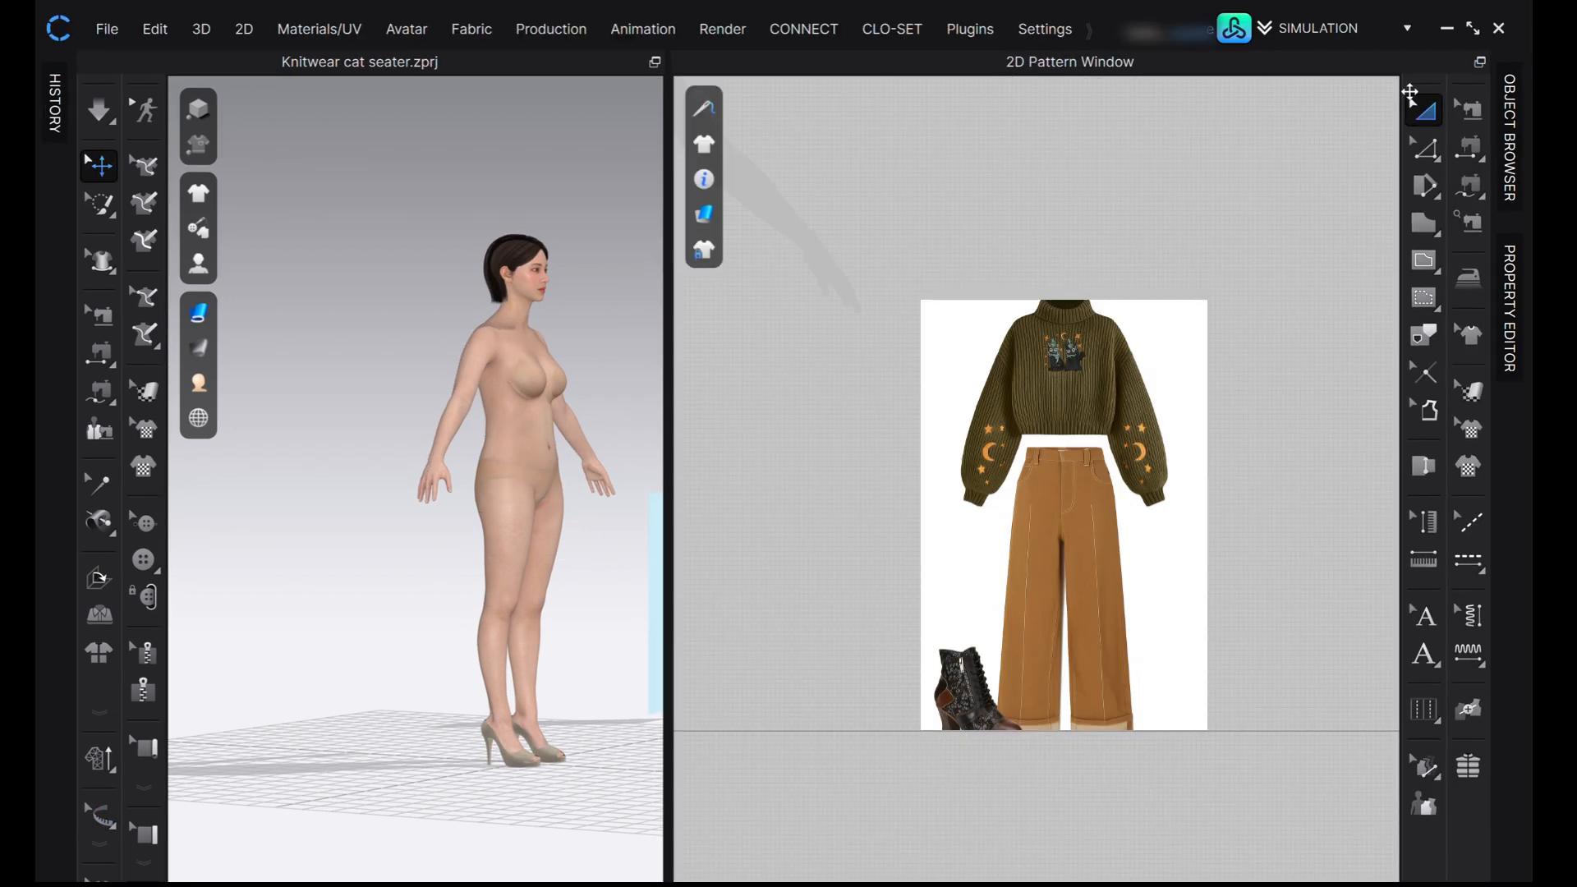
Show the avatar from the front at a closer zoom to compare it with the outfit reference.
{"action": "right_click_drag", "start_coordinate": [564, 605], "coordinate": [491, 598]}
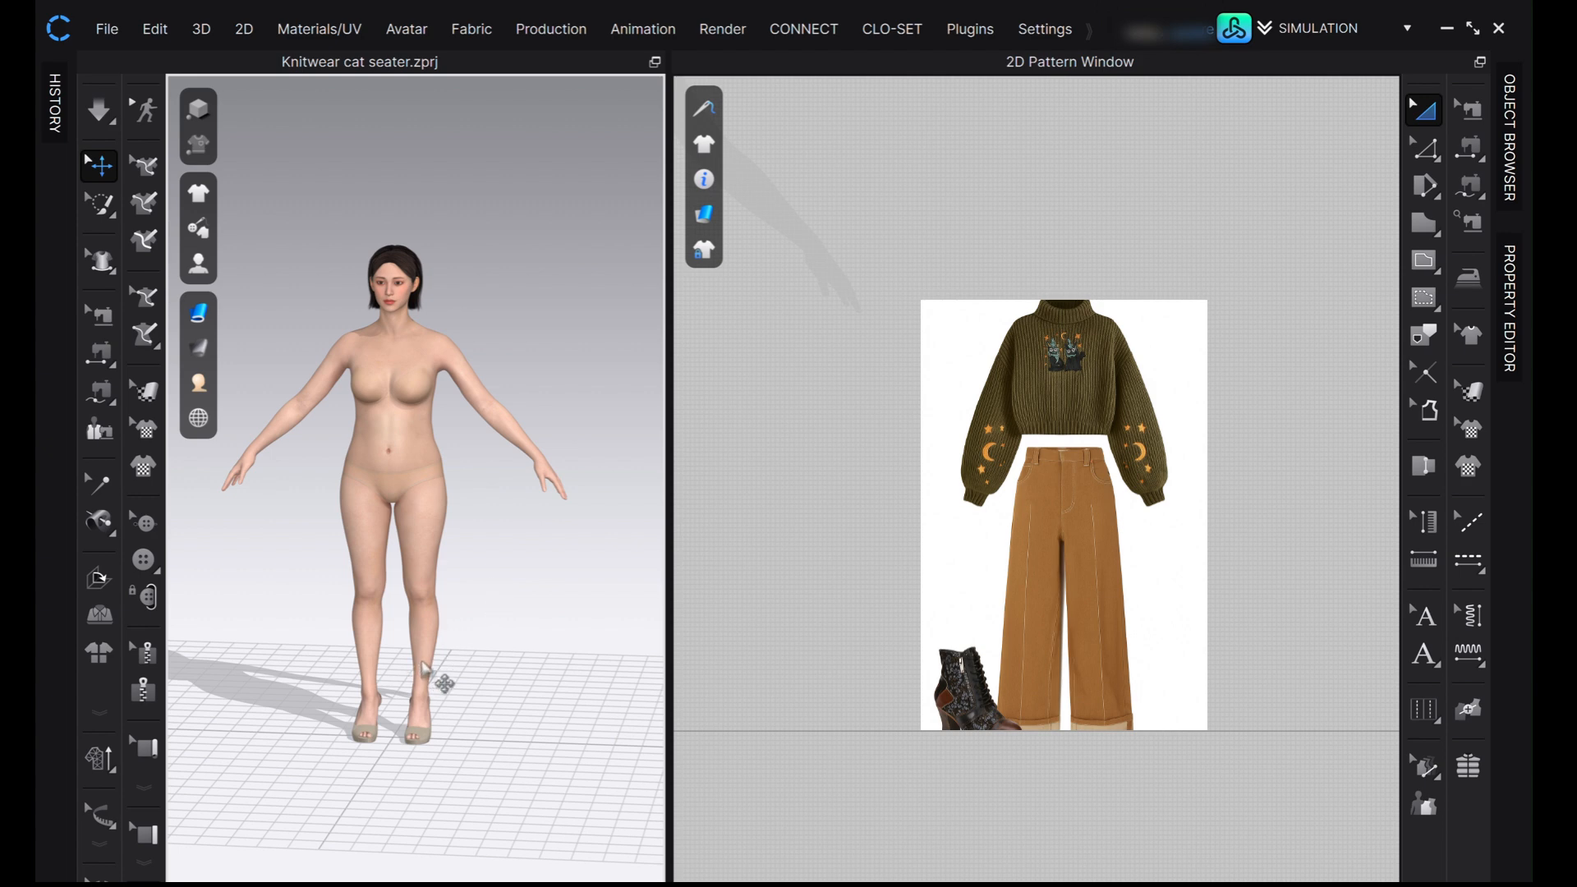
{"action": "key", "text": "2"}
{"action": "scroll", "coordinate": [988, 671], "scroll_direction": "up", "scroll_amount": 5}
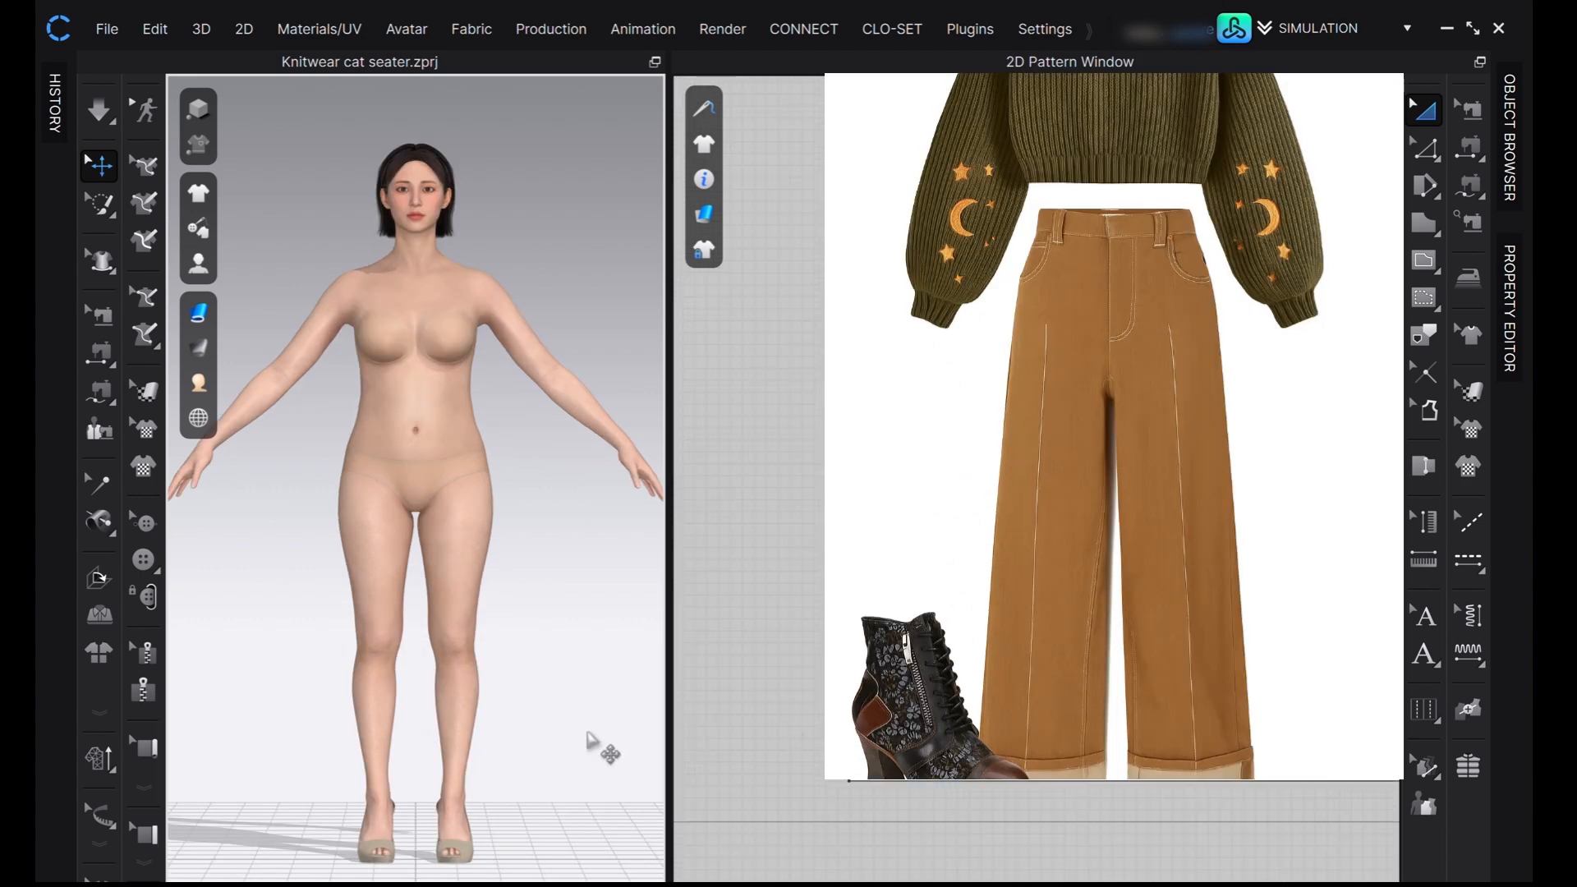
Open the asset library at the female avatar's Shoes accessory folder and show its CONNECT assets.
{"action": "scroll", "coordinate": [484, 784], "scroll_direction": "up", "scroll_amount": 1}
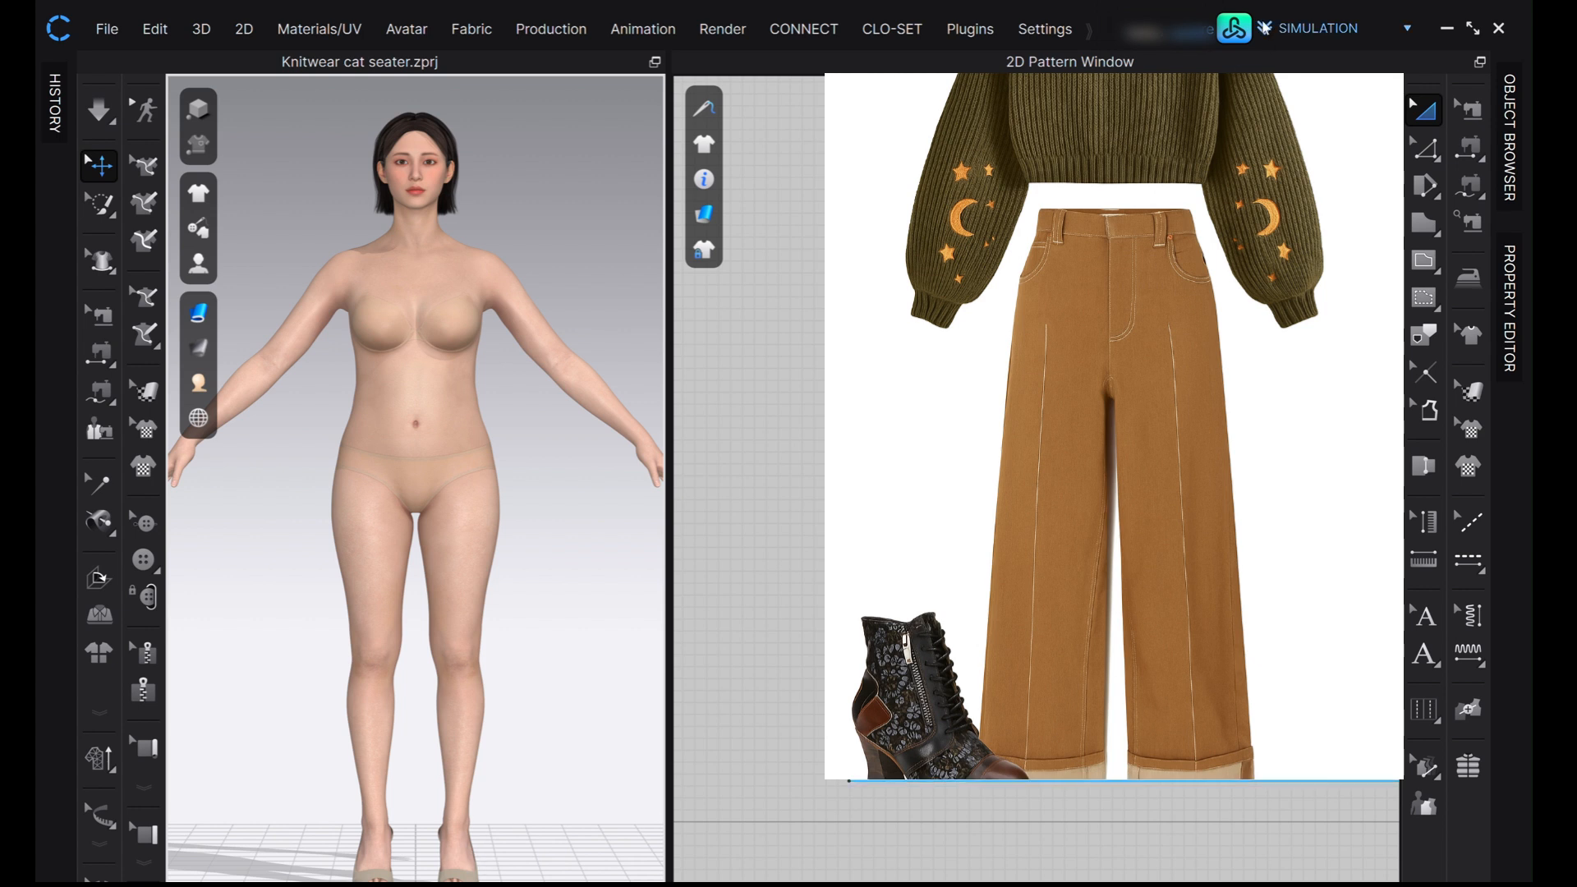
{"action": "left_click", "coordinate": [1233, 30]}
{"action": "left_click", "coordinate": [1235, 31]}
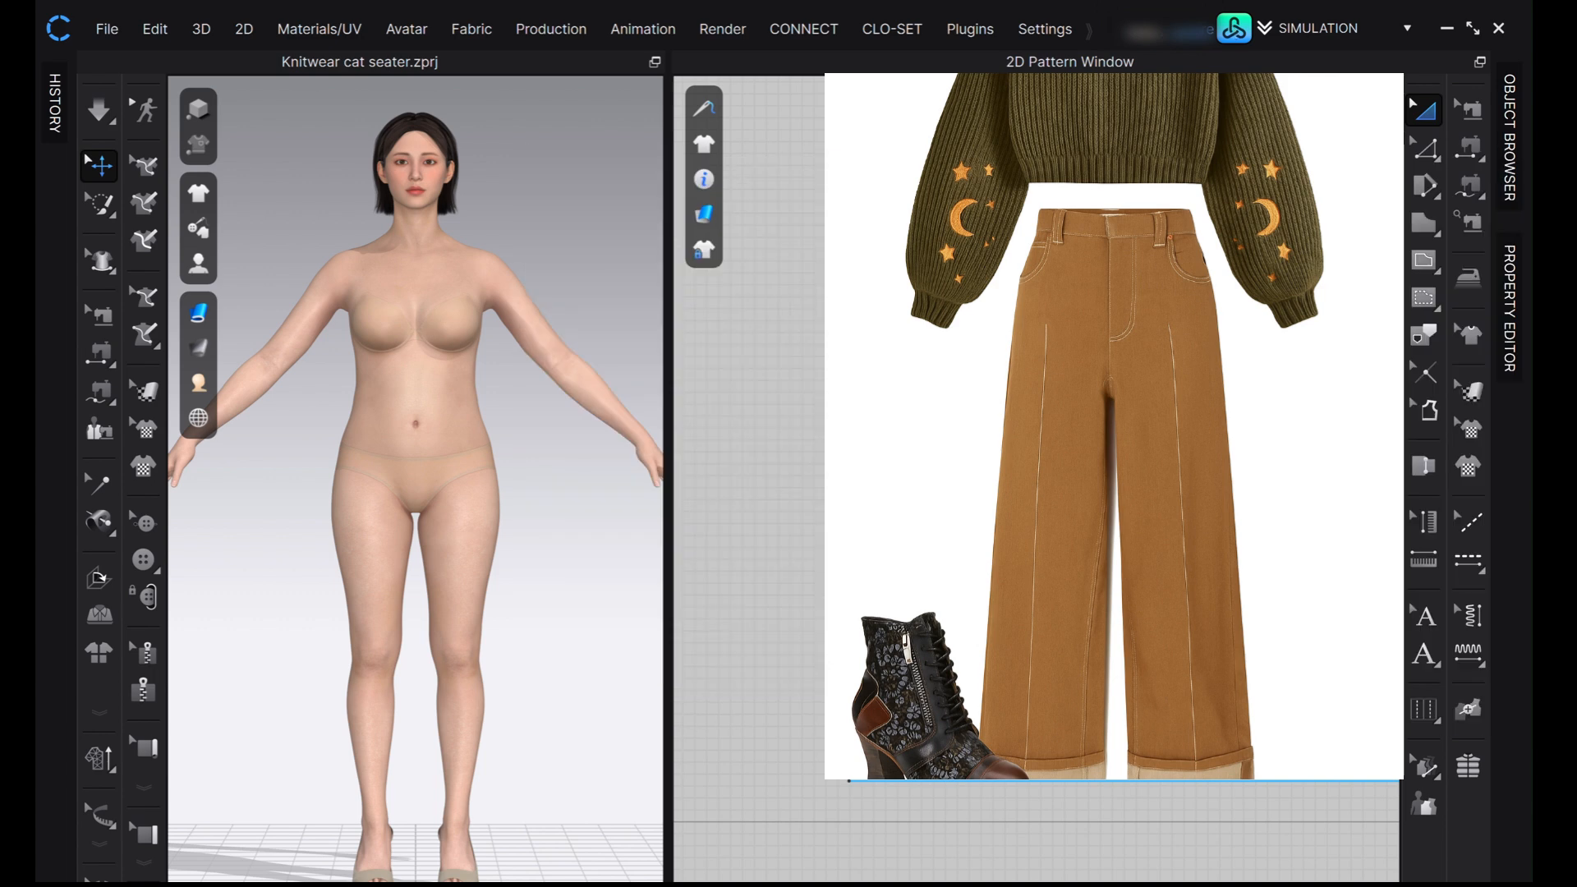
{"action": "left_click", "coordinate": [1228, 33]}
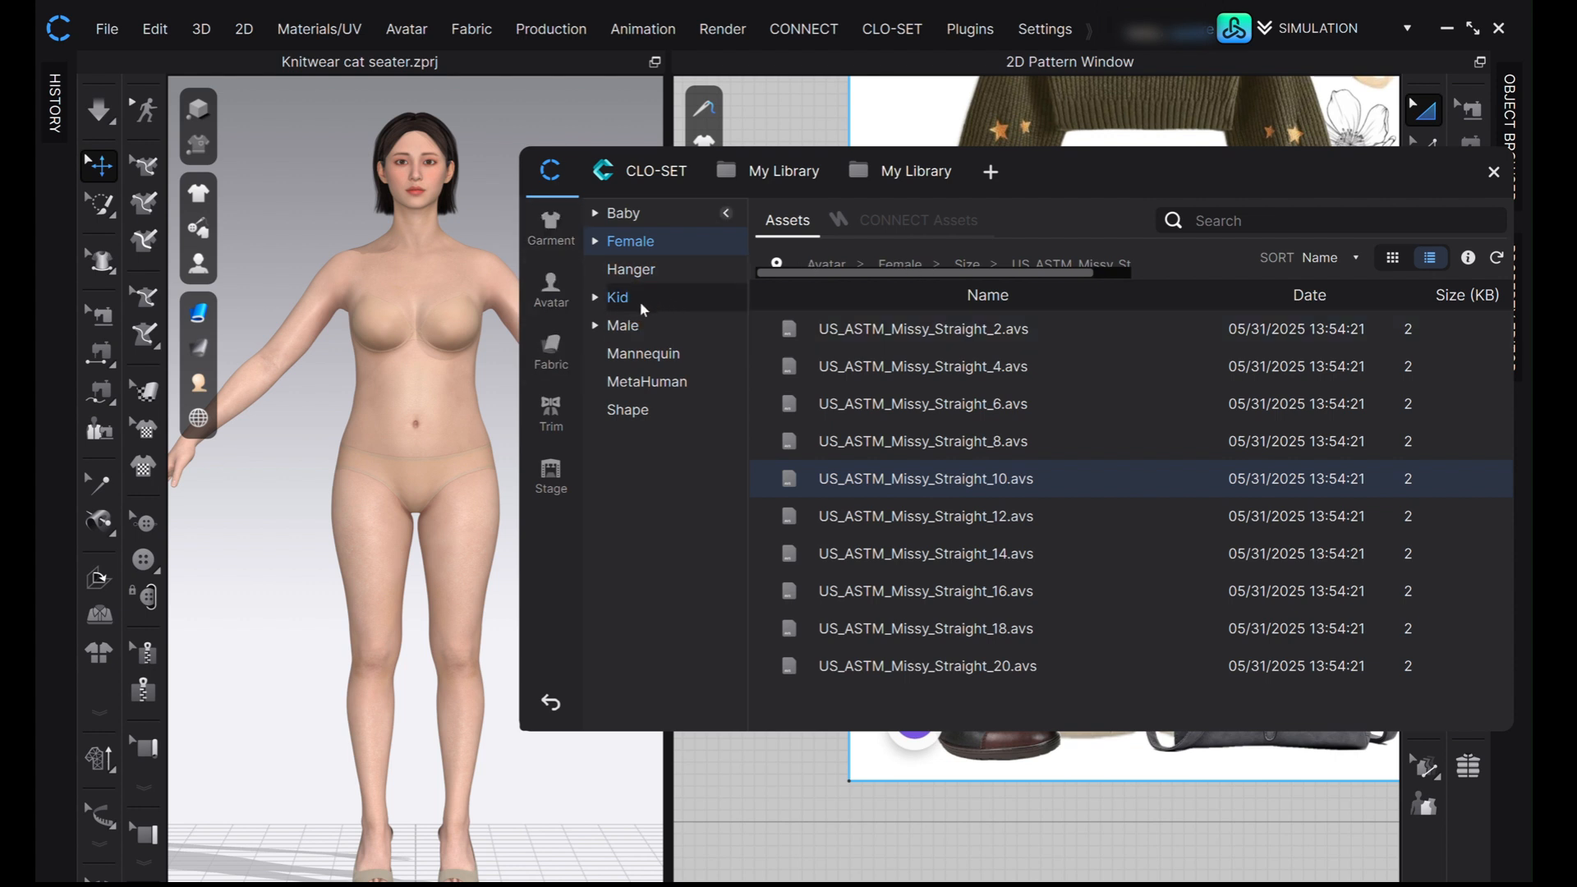
{"action": "left_click", "coordinate": [551, 287]}
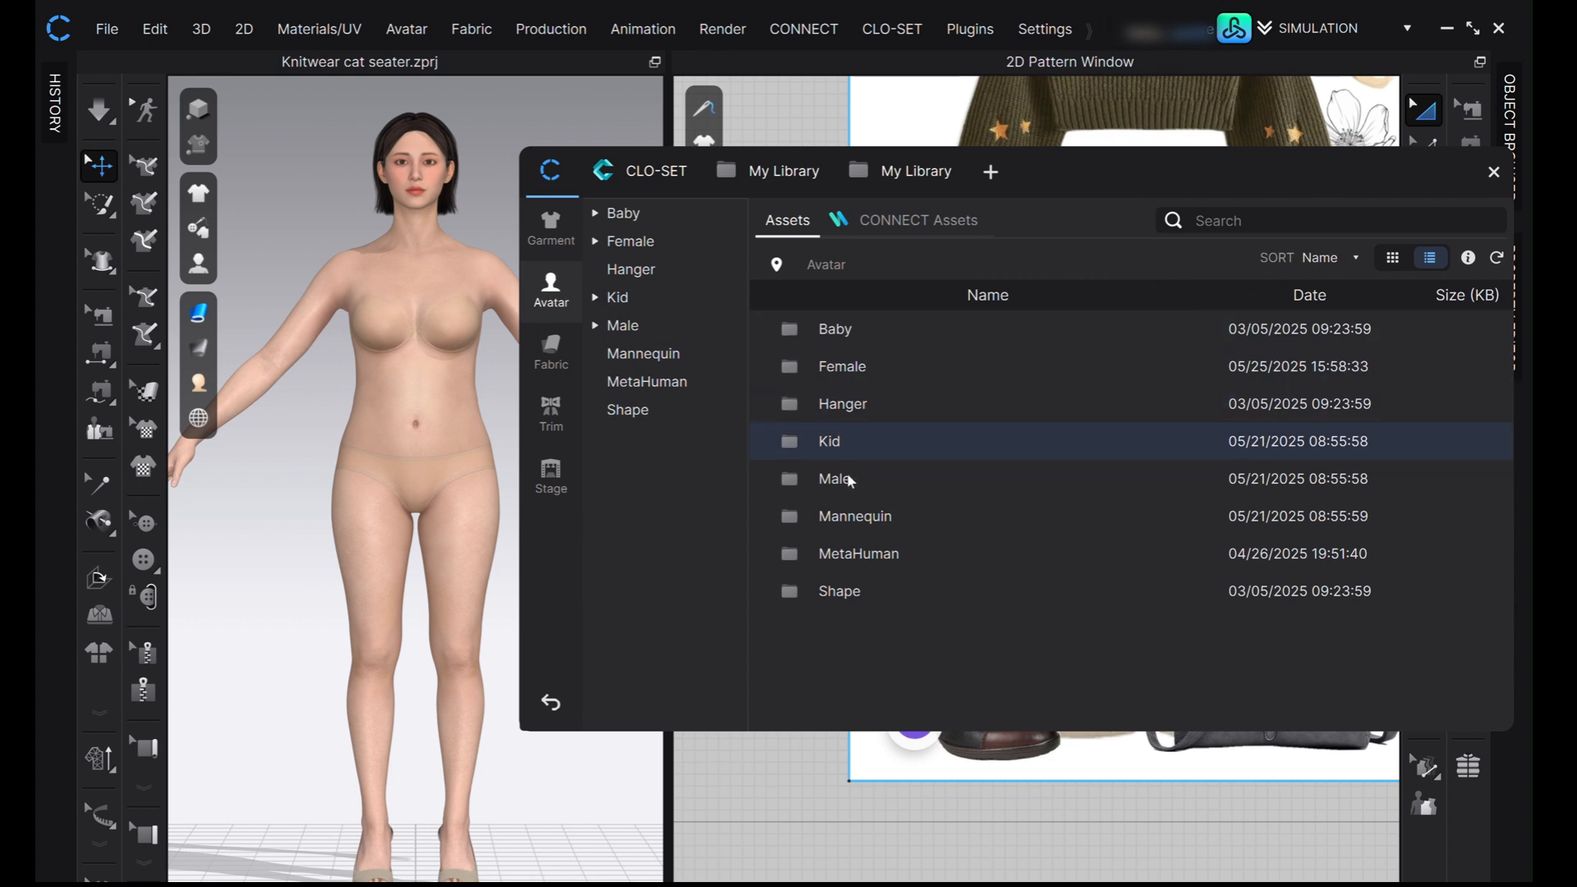
{"action": "double_click", "coordinate": [855, 371]}
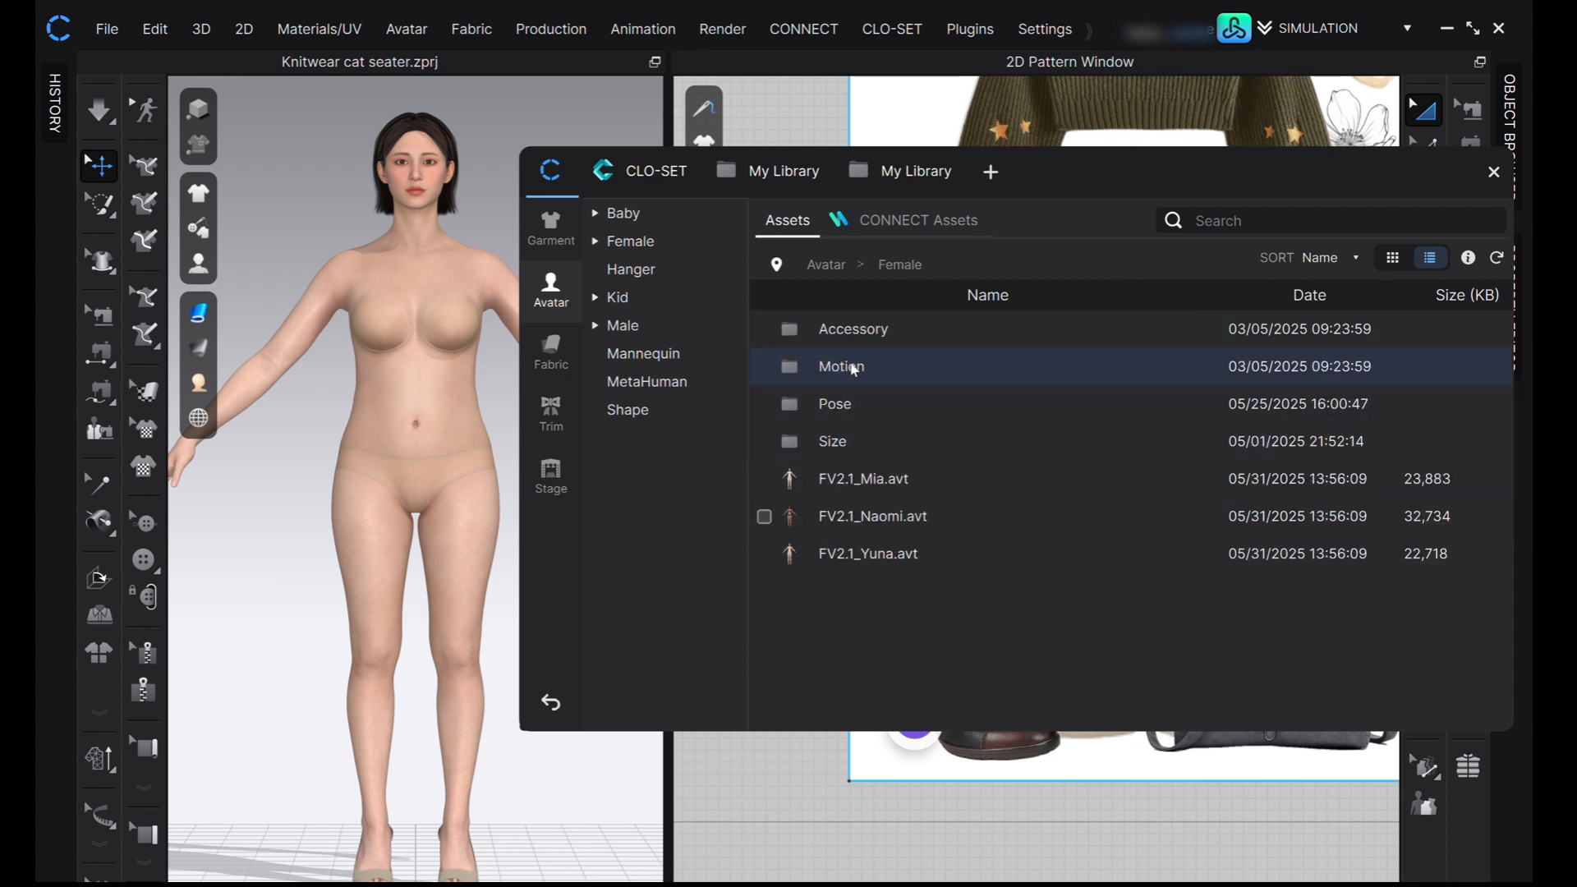
{"action": "double_click", "coordinate": [862, 331]}
{"action": "double_click", "coordinate": [841, 367]}
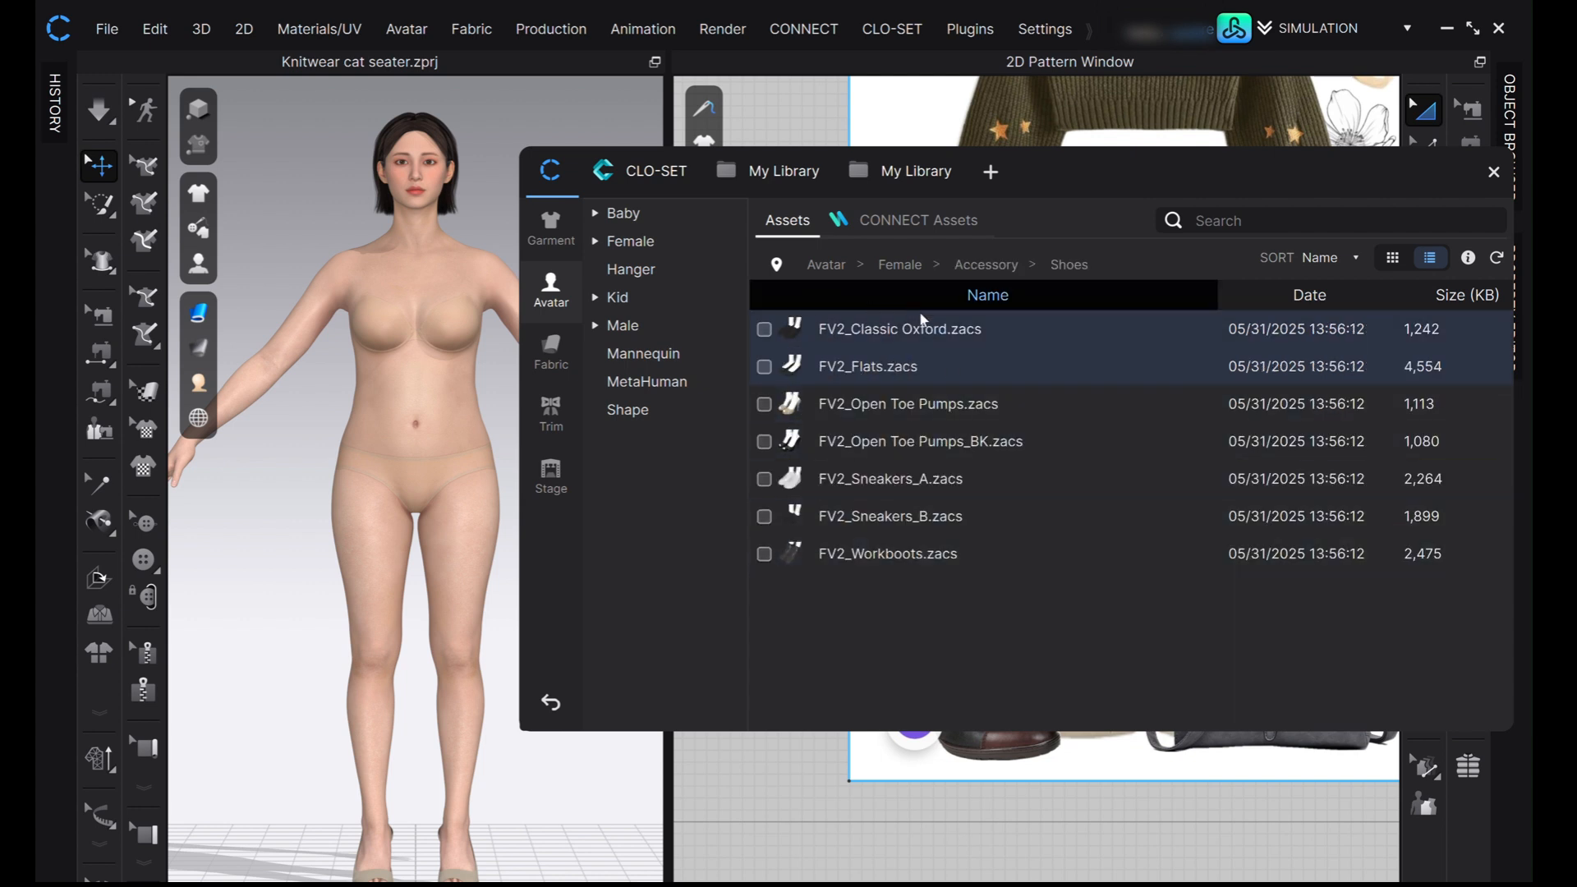
{"action": "left_click", "coordinate": [899, 222]}
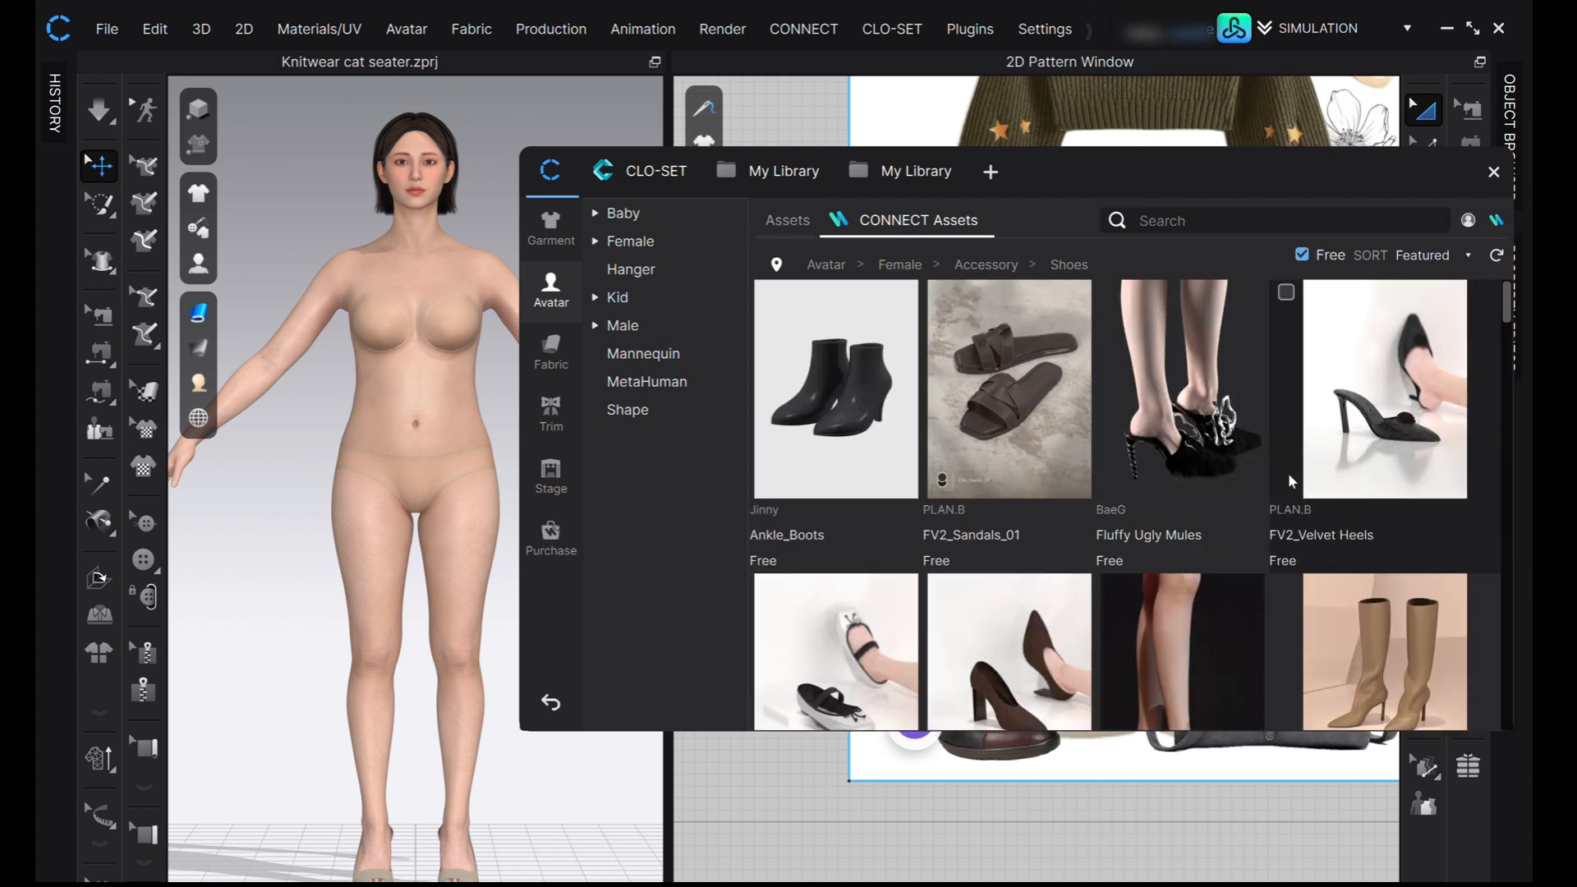
Find a lace-up heeled boot among the free shoes, put FV2.pirate boots on the avatar, and close the library.
{"action": "scroll", "coordinate": [1301, 537], "scroll_direction": "down", "scroll_amount": 3}
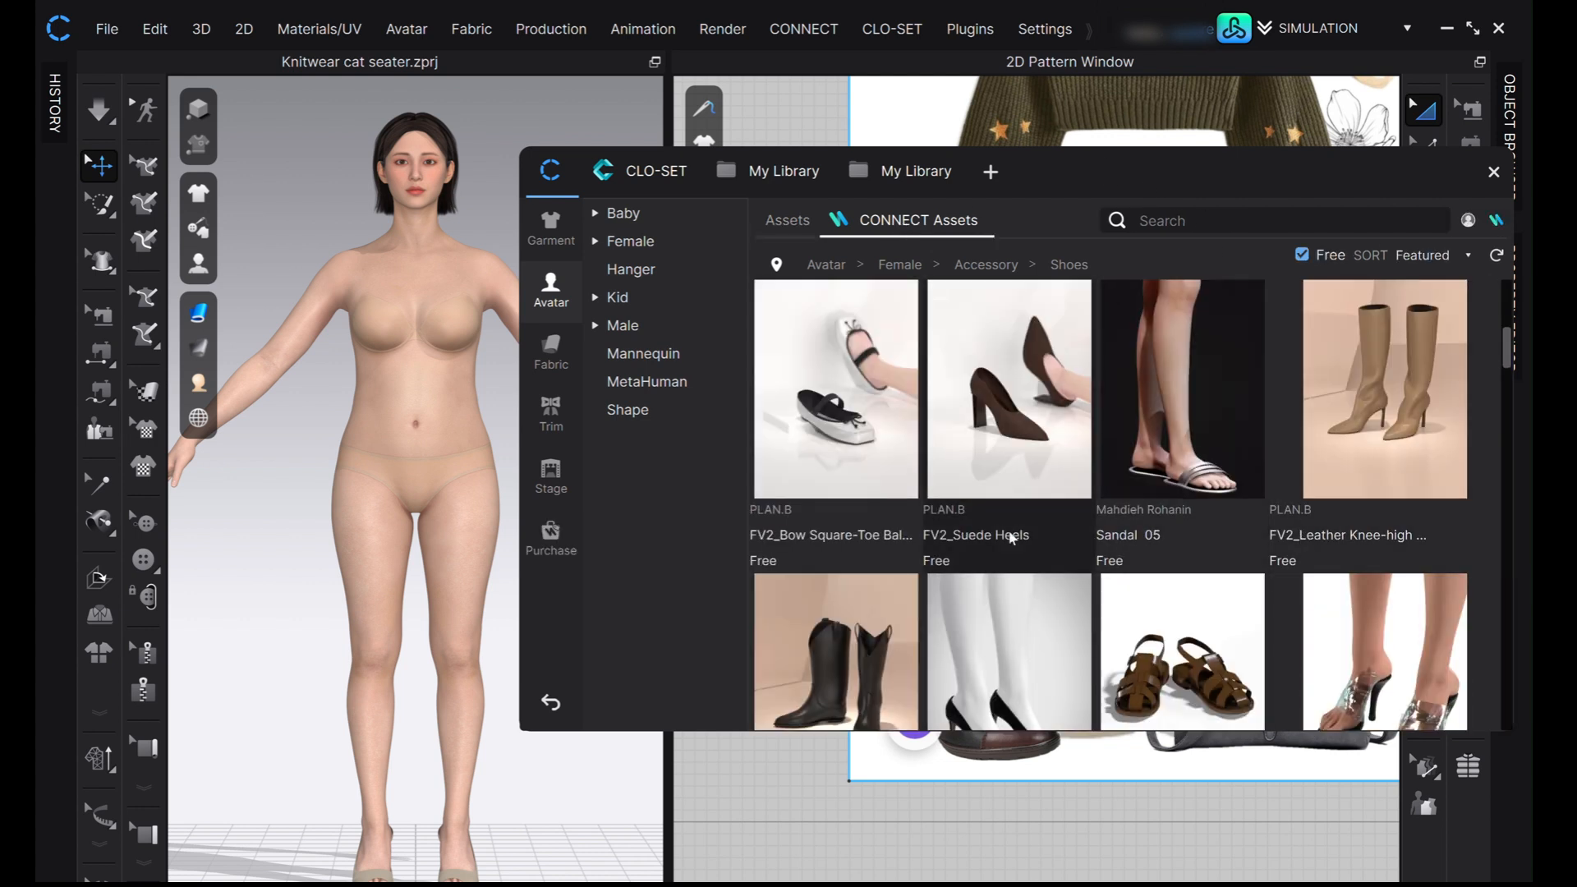
{"action": "scroll", "coordinate": [1364, 628], "scroll_direction": "down", "scroll_amount": 3}
{"action": "scroll", "coordinate": [1362, 627], "scroll_direction": "down", "scroll_amount": 10}
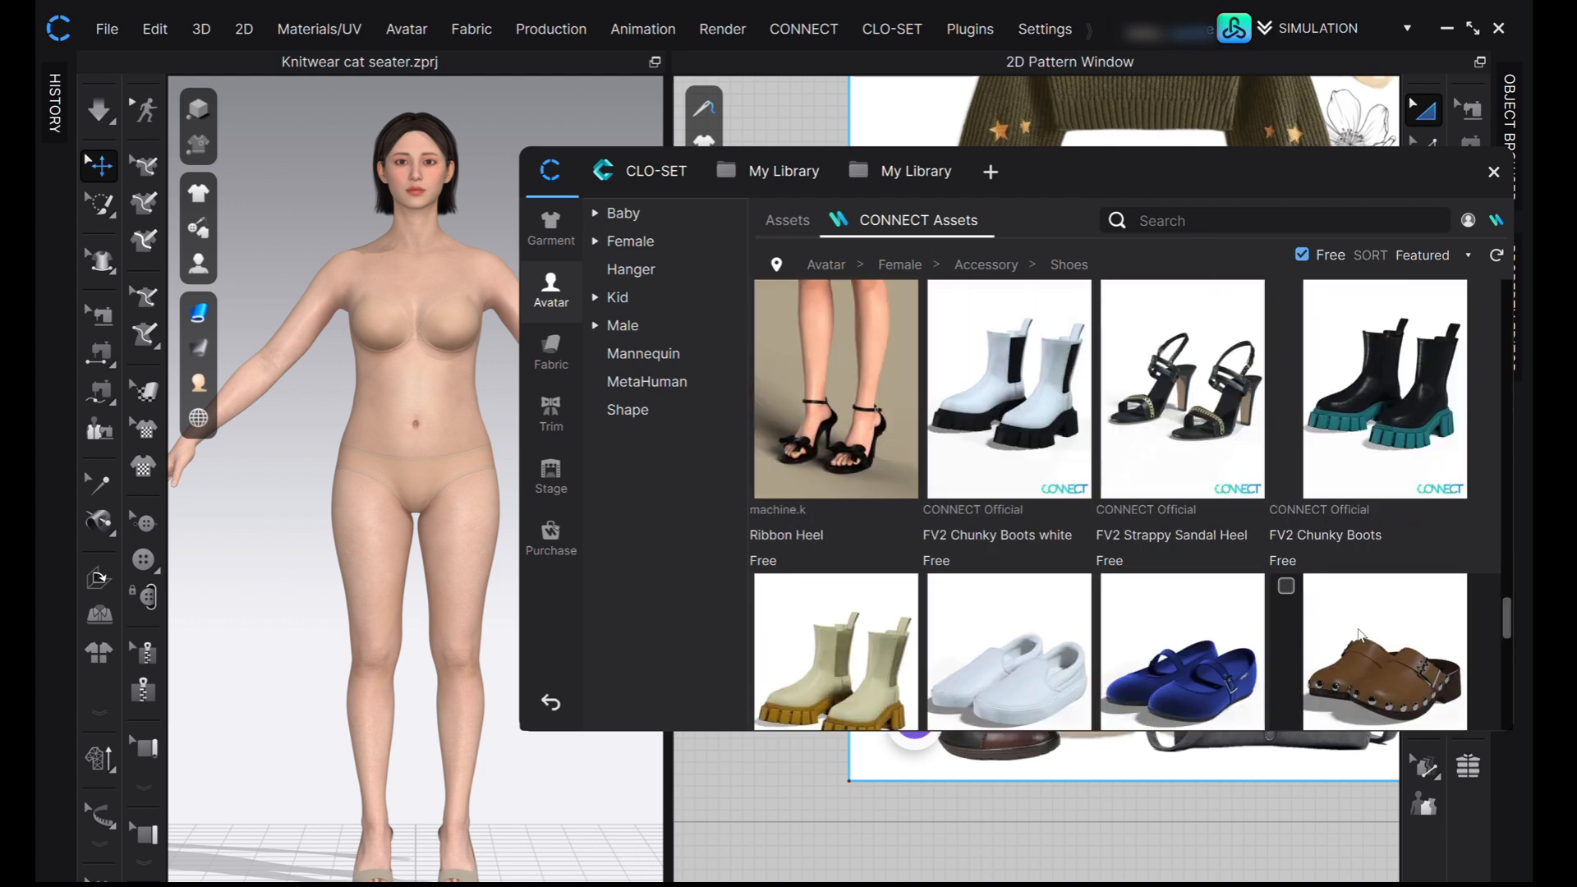
{"action": "scroll", "coordinate": [1363, 628], "scroll_direction": "down", "scroll_amount": 8}
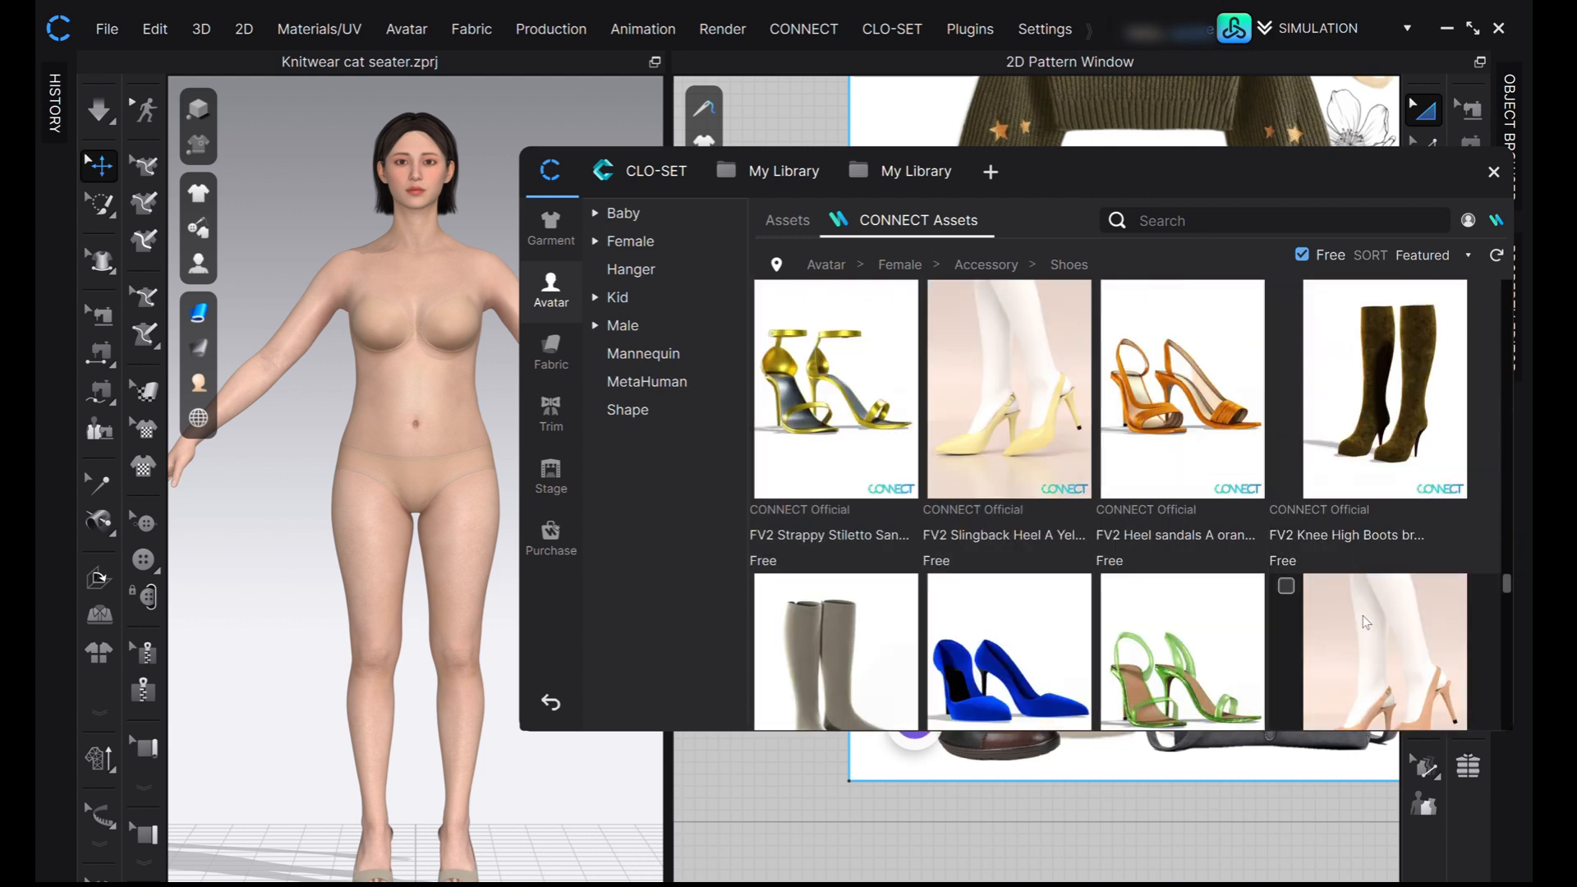
{"action": "scroll", "coordinate": [1364, 591], "scroll_direction": "down", "scroll_amount": 3}
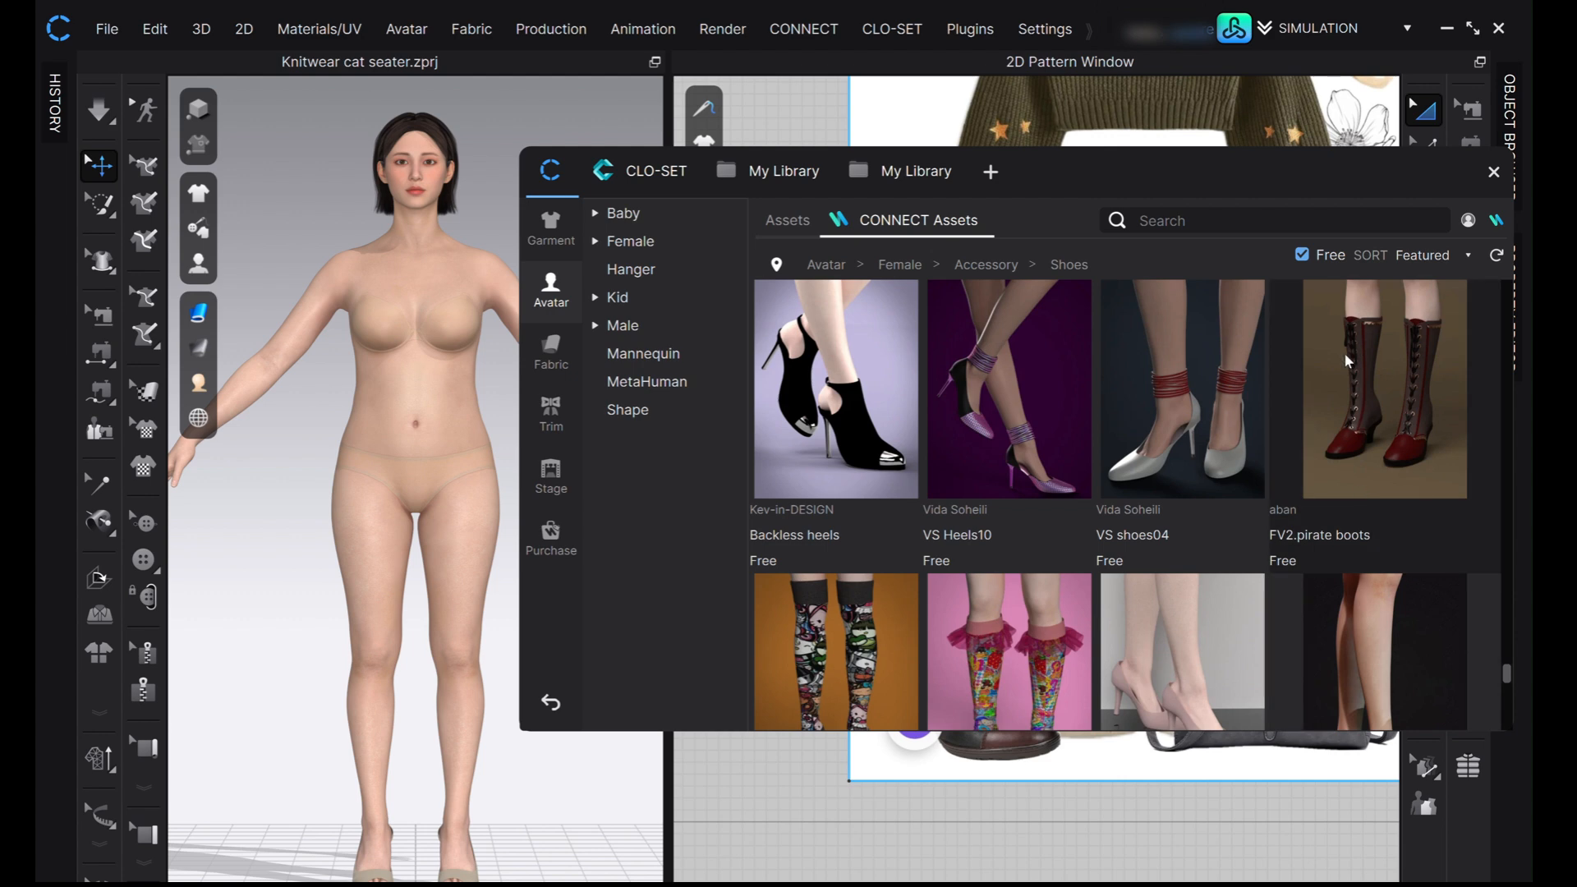
{"action": "scroll", "coordinate": [1347, 353], "scroll_direction": "up", "scroll_amount": 3}
{"action": "scroll", "coordinate": [1360, 438], "scroll_direction": "down", "scroll_amount": 3}
{"action": "double_click", "coordinate": [1347, 413]}
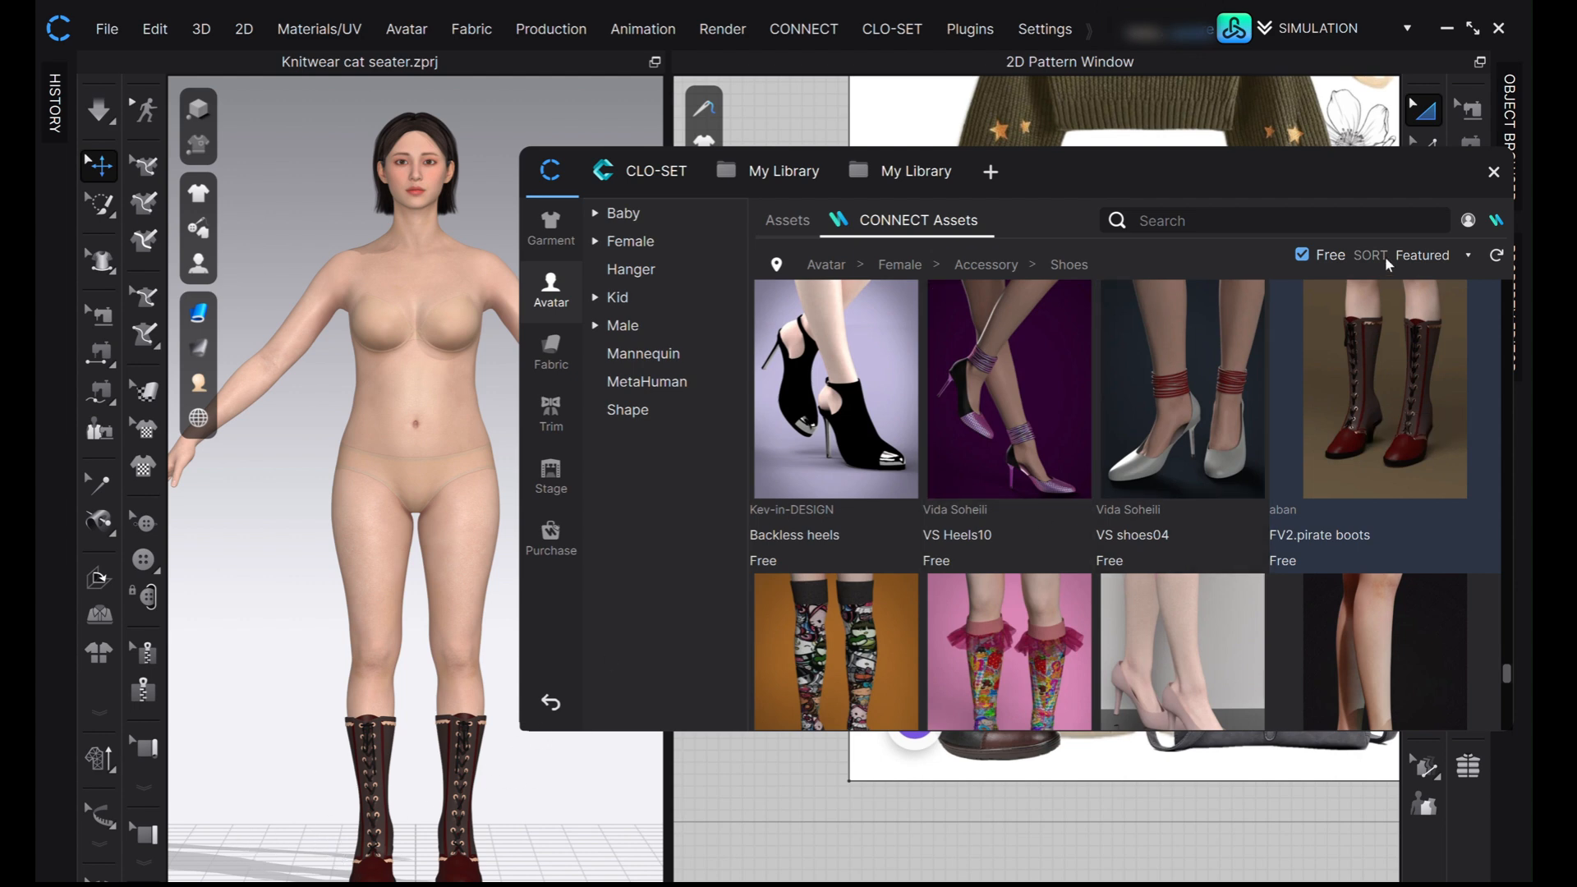
{"action": "left_click", "coordinate": [1494, 171]}
Check the boots from the side and move the avatar to ground.
{"action": "scroll", "coordinate": [381, 730], "scroll_direction": "down", "scroll_amount": 2}
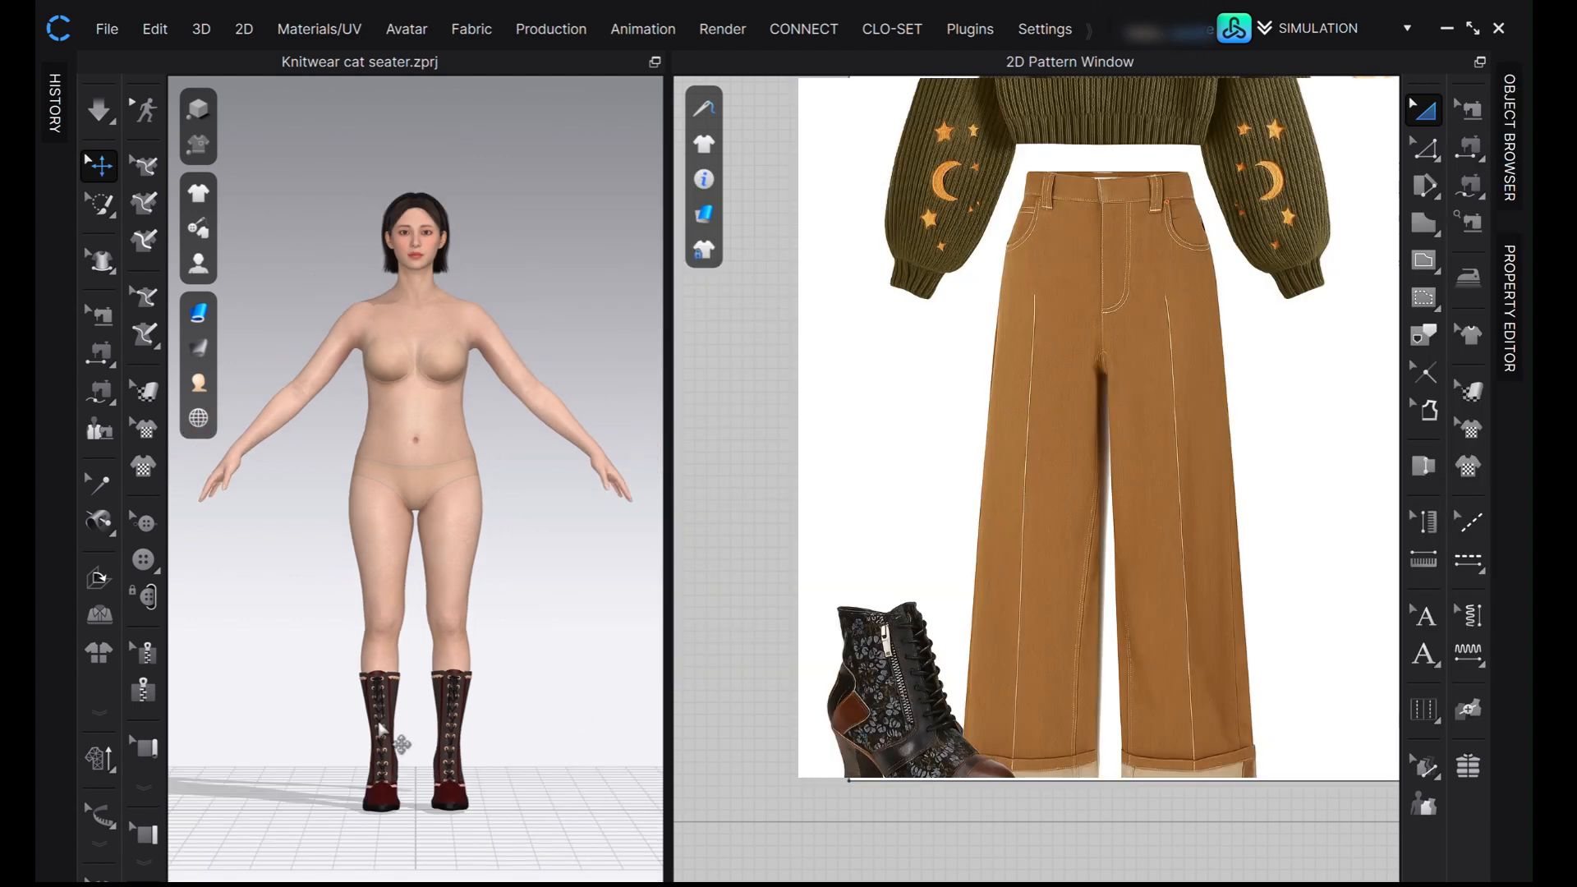
{"action": "right_click_drag", "start_coordinate": [314, 773], "coordinate": [337, 620]}
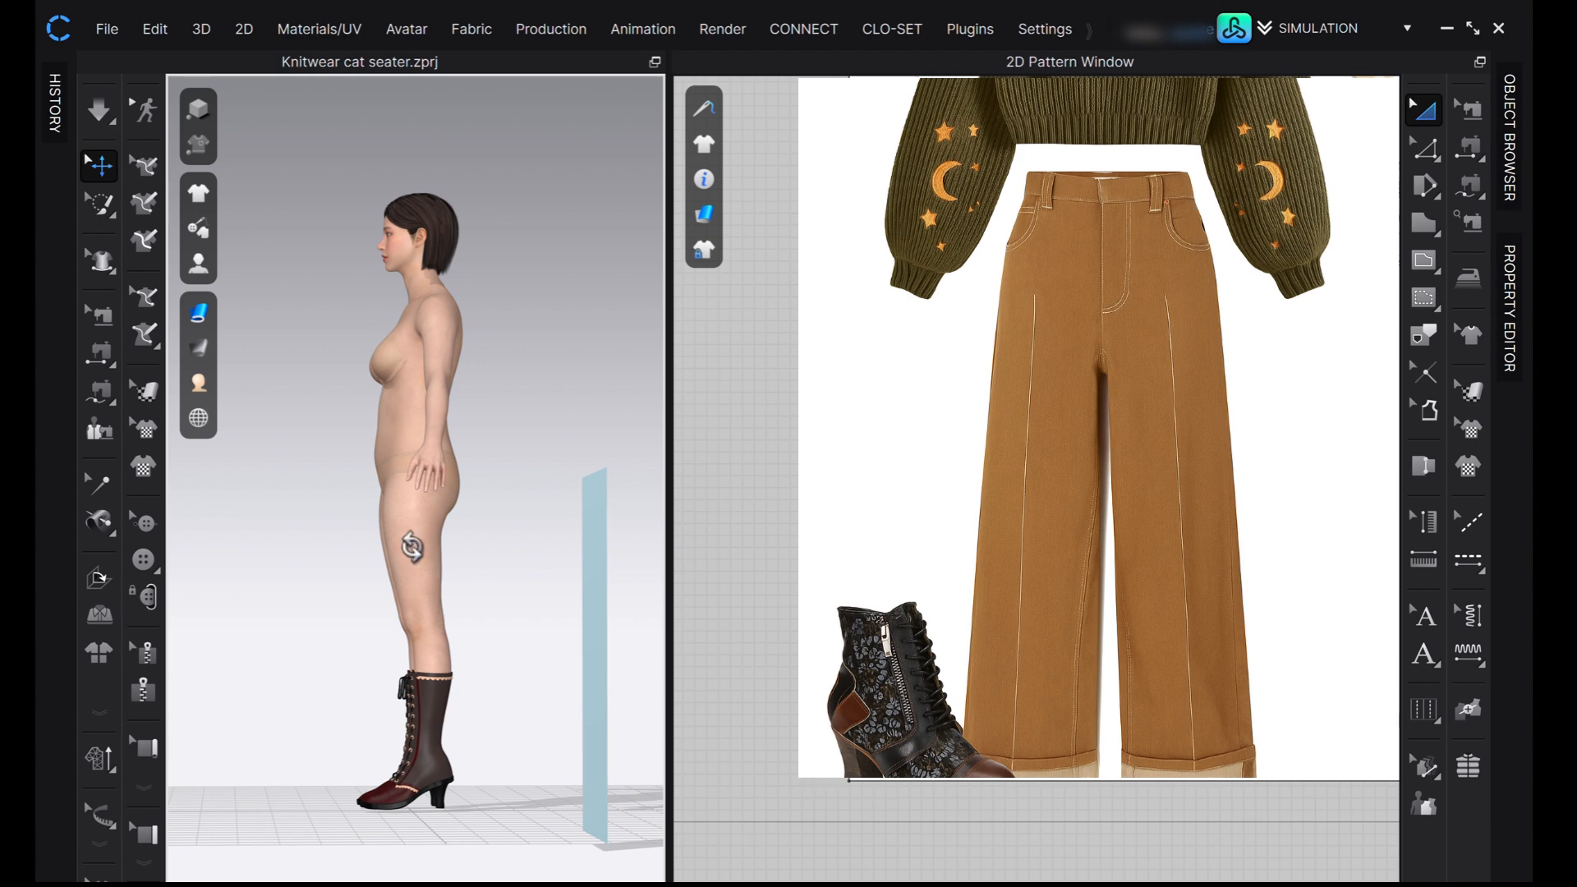
{"action": "right_click", "coordinate": [412, 547]}
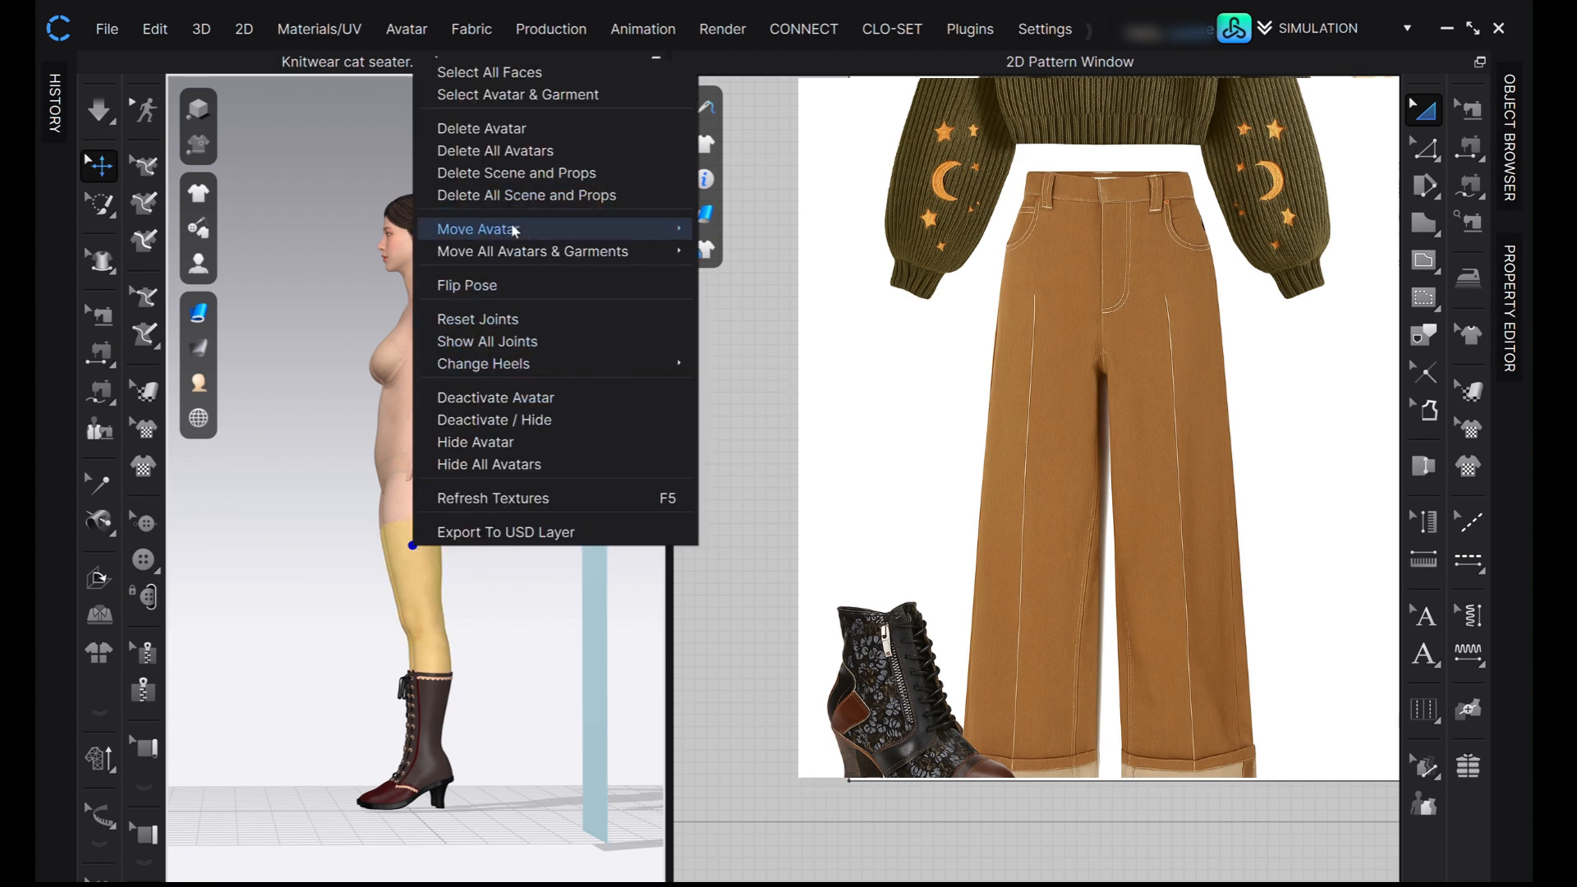
{"action": "mouse_move", "coordinate": [526, 238]}
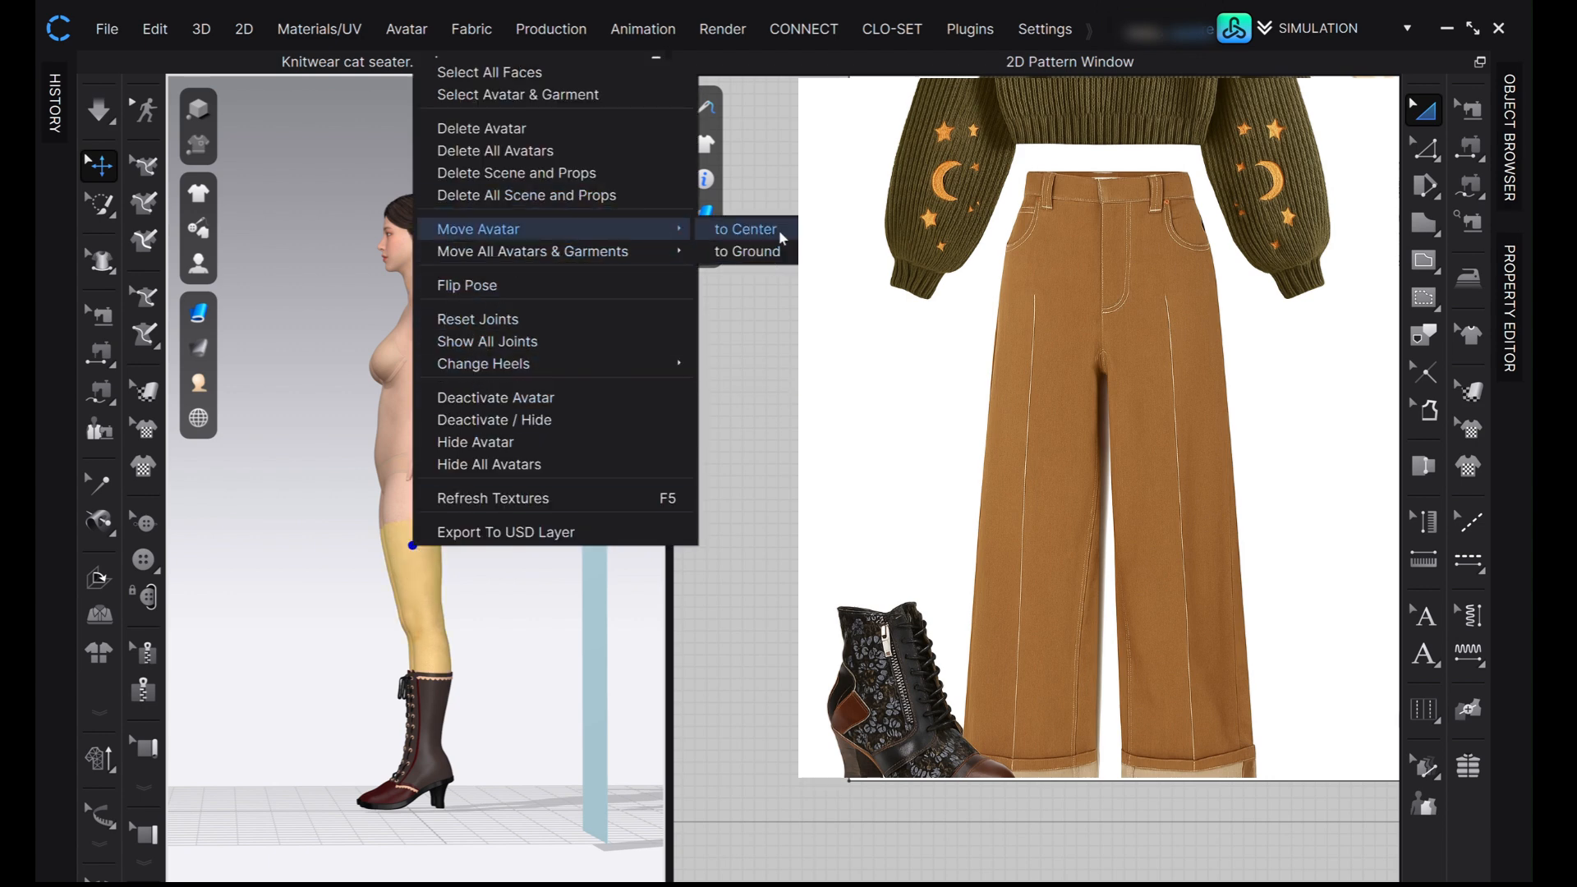
{"action": "left_click", "coordinate": [776, 252]}
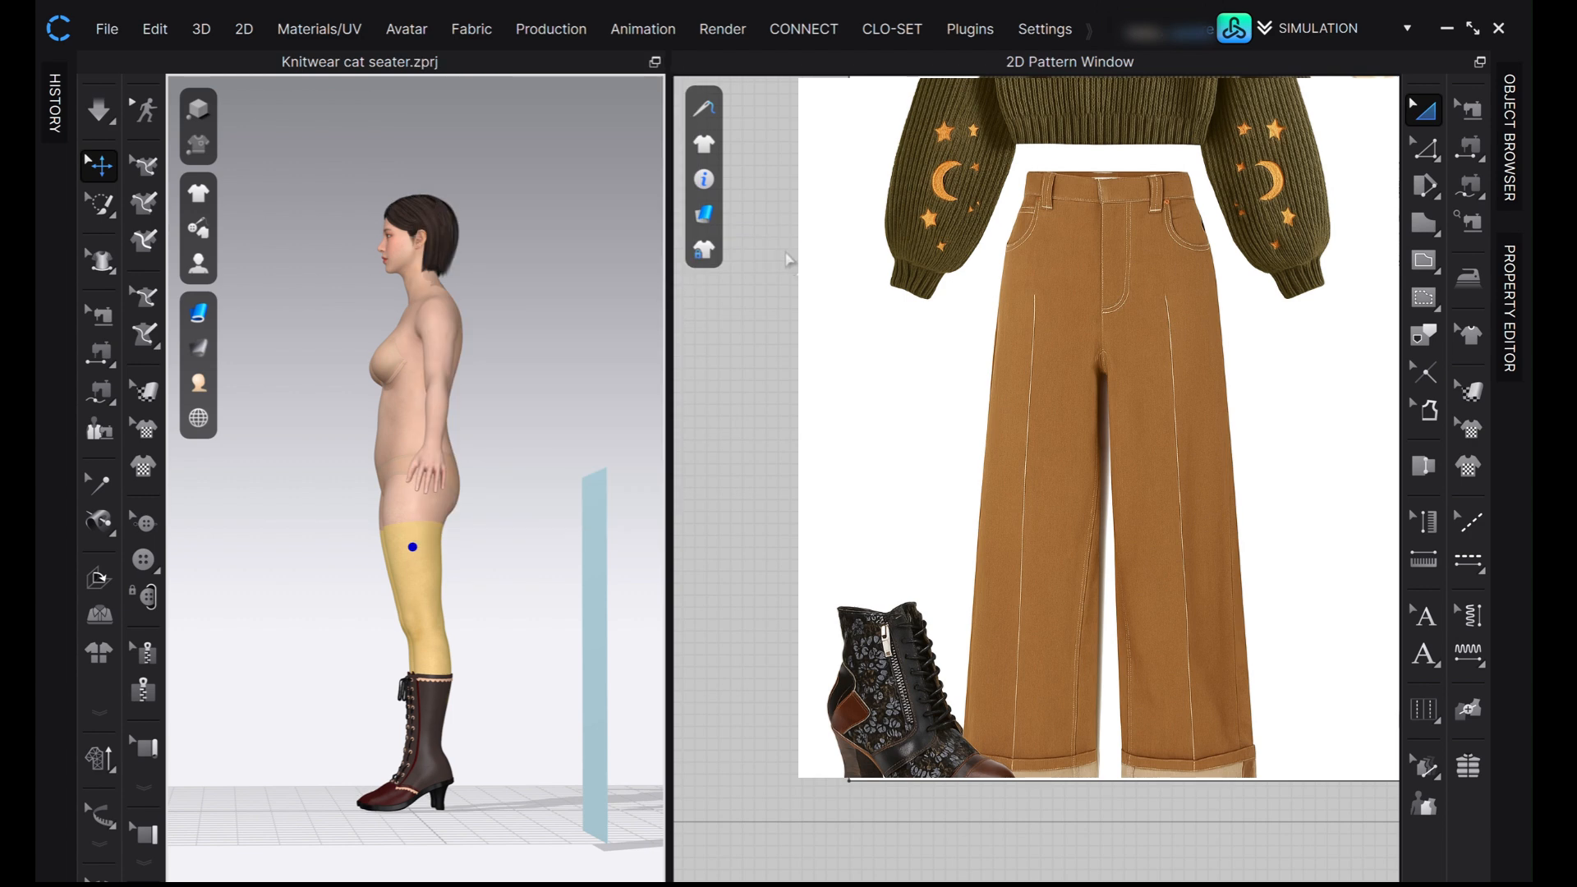
{"action": "left_click", "coordinate": [324, 770]}
{"action": "right_click_drag", "start_coordinate": [325, 759], "coordinate": [405, 747]}
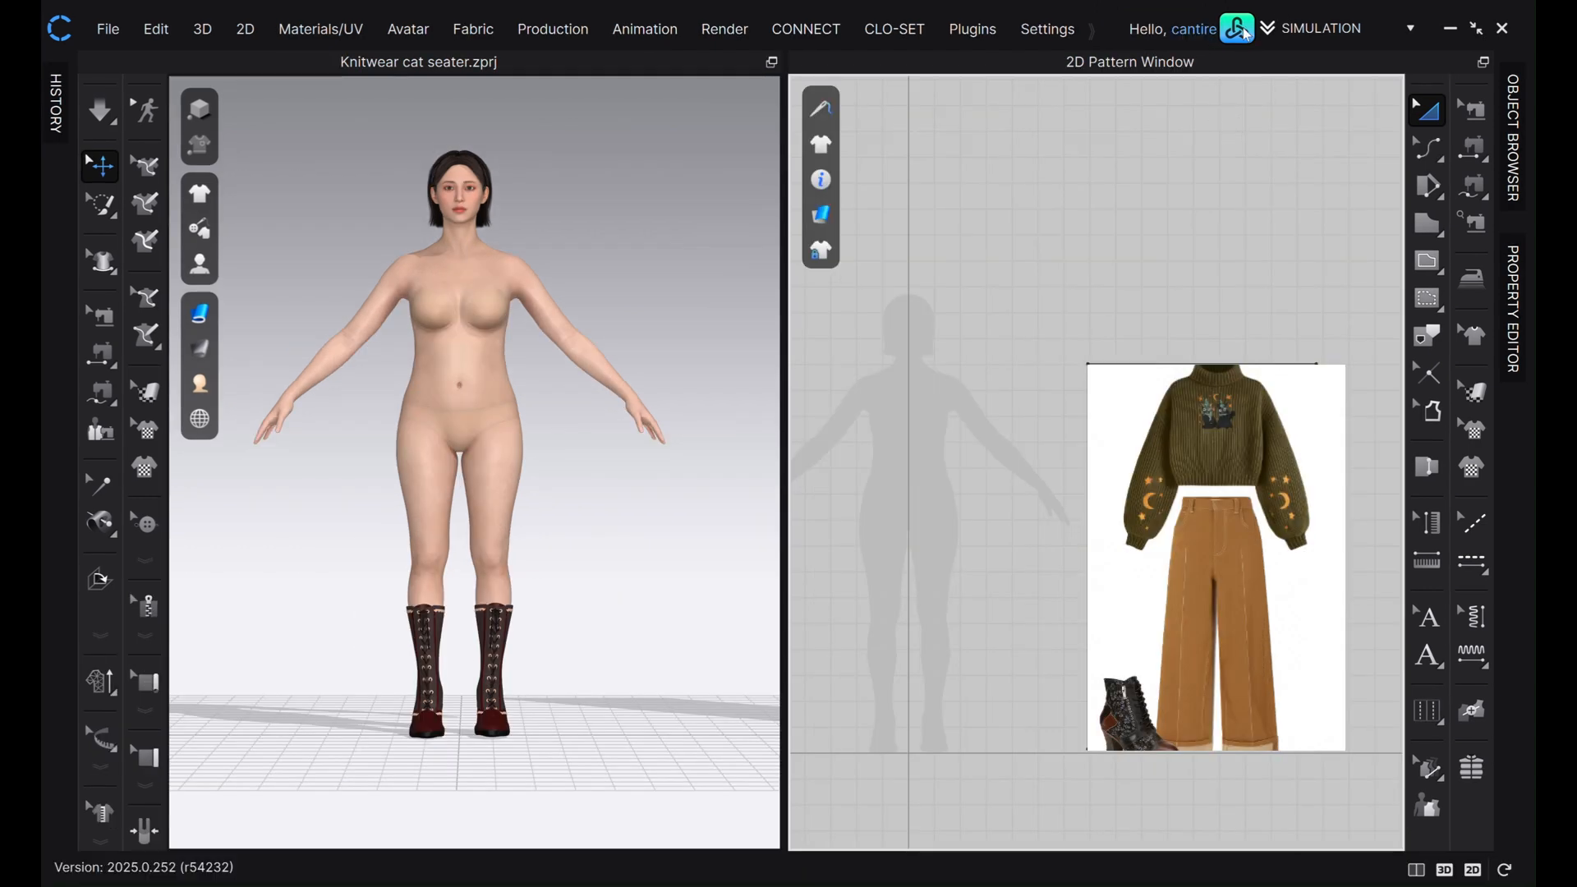
Add the garment Women's jeans basic block size10.zpac.zprj.zpac without saving the project, maintaining the current avatar's size and pose.
{"action": "left_click", "coordinate": [1240, 32]}
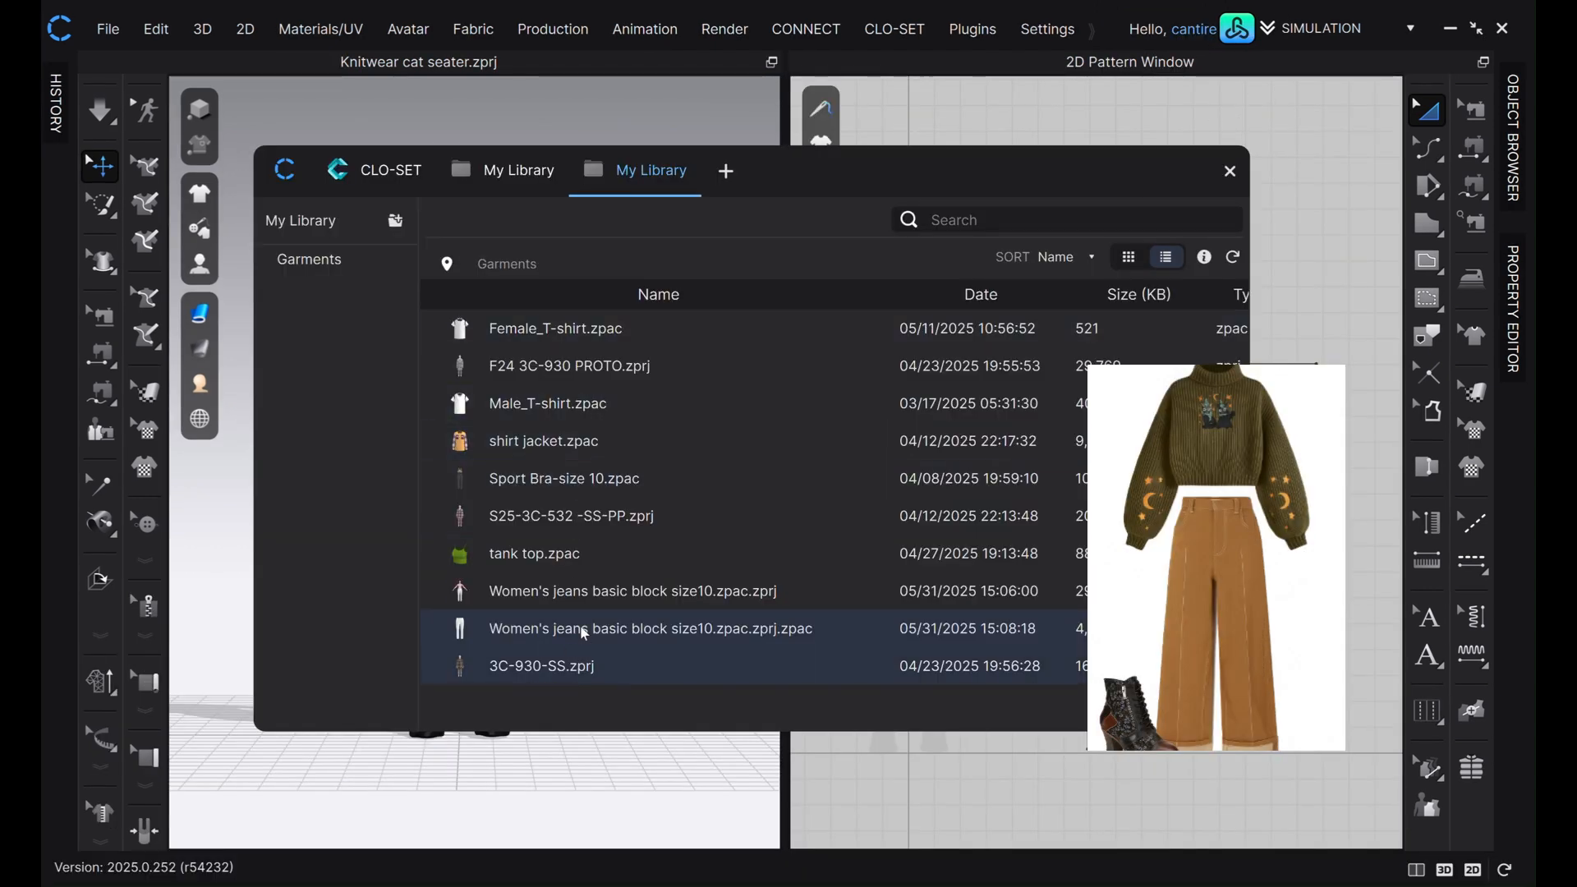
{"action": "double_click", "coordinate": [614, 634]}
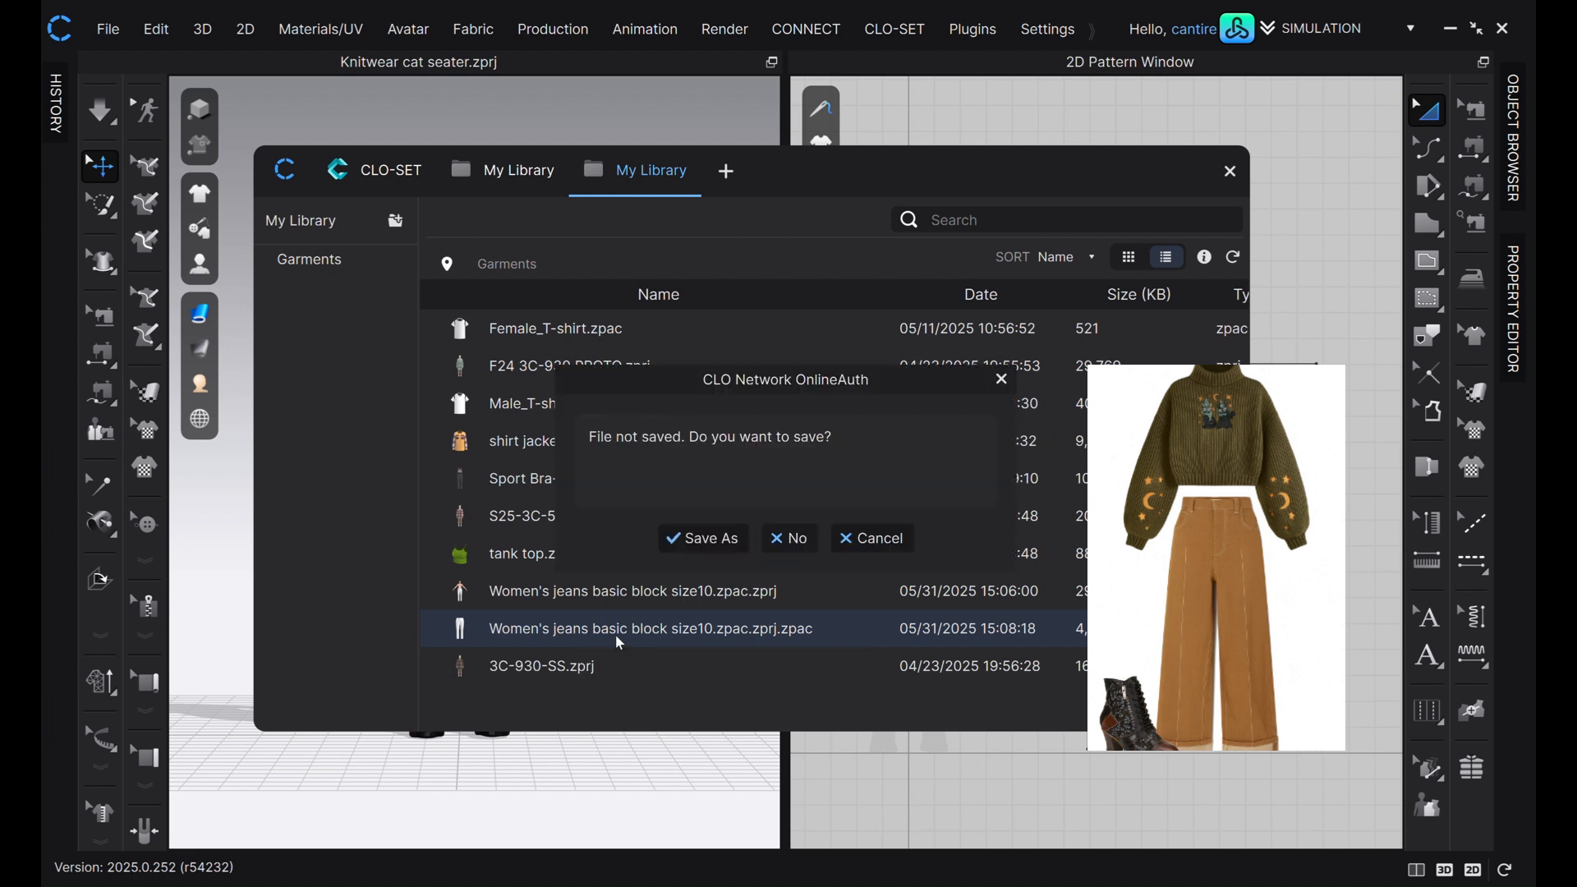
{"action": "left_click", "coordinate": [790, 539]}
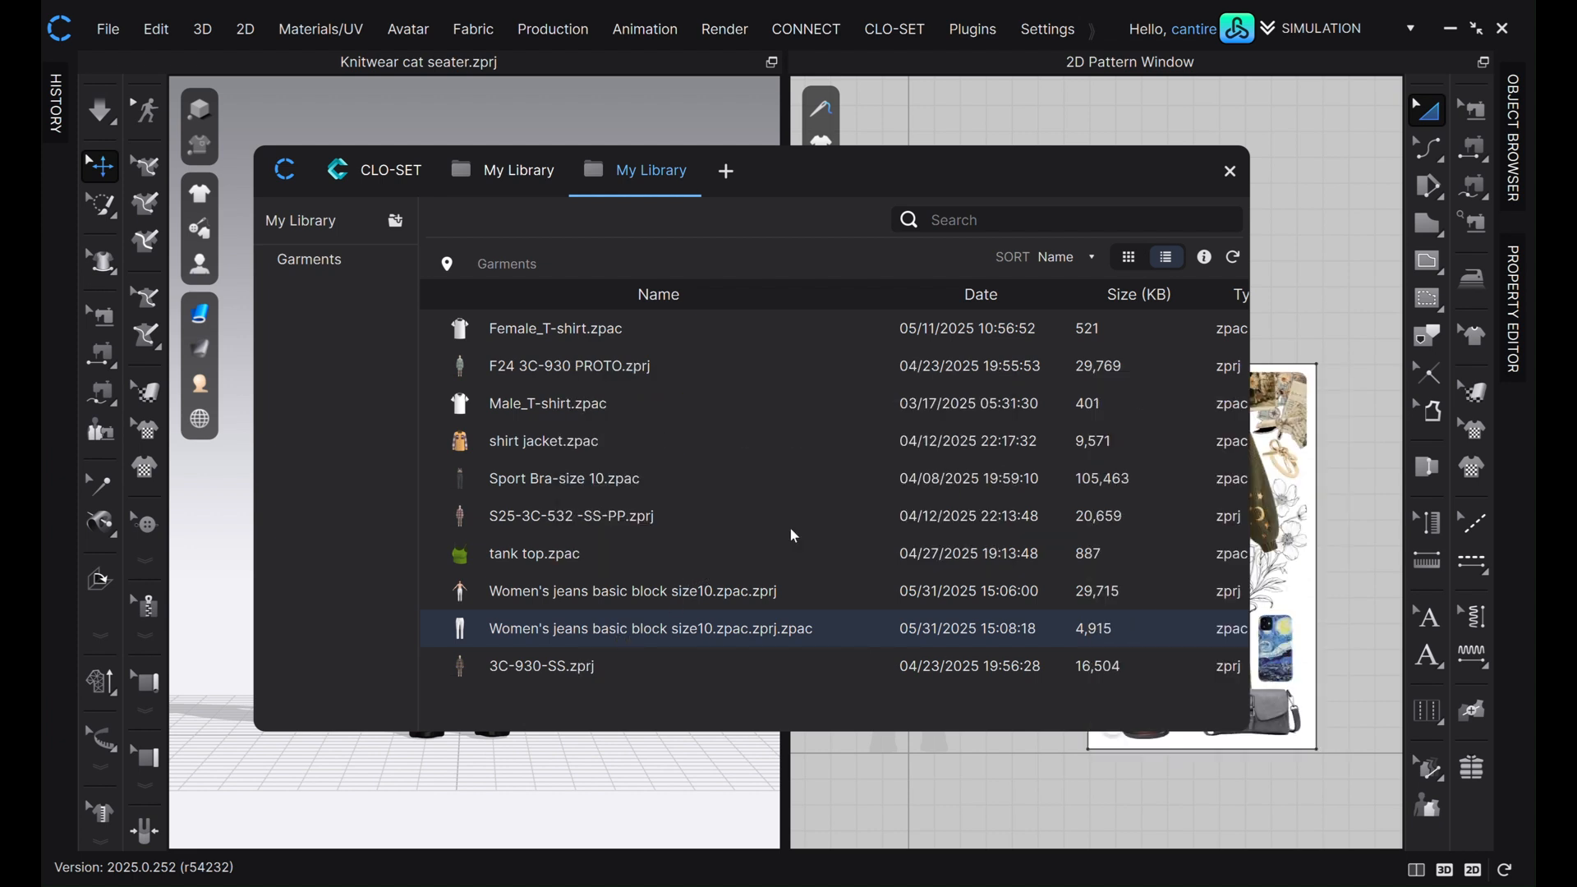
{"action": "left_click", "coordinate": [694, 425]}
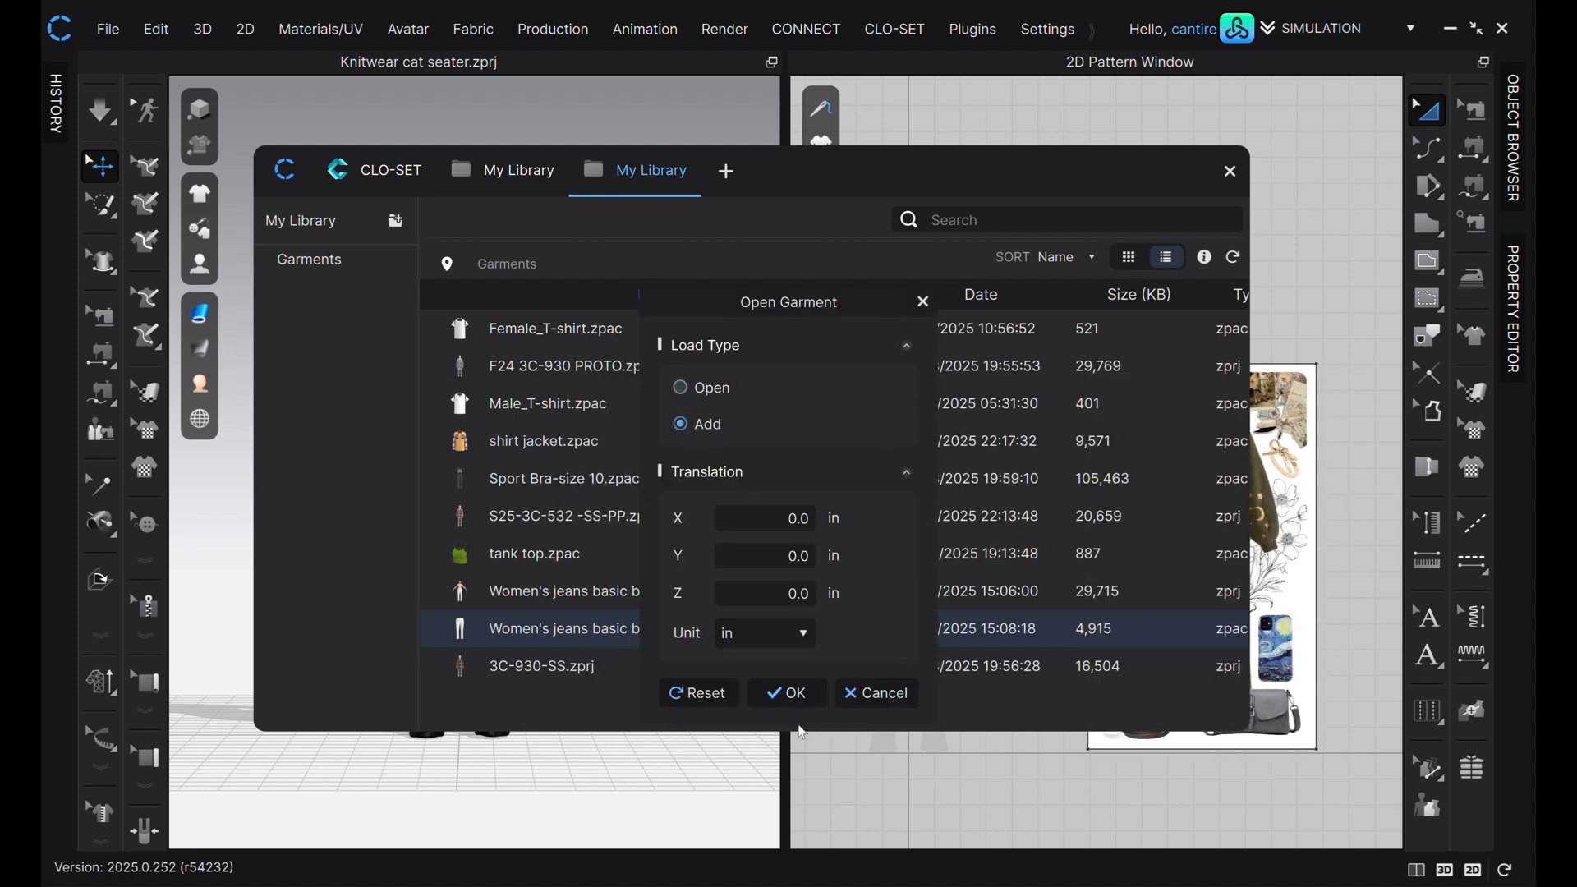
{"action": "left_click", "coordinate": [788, 693]}
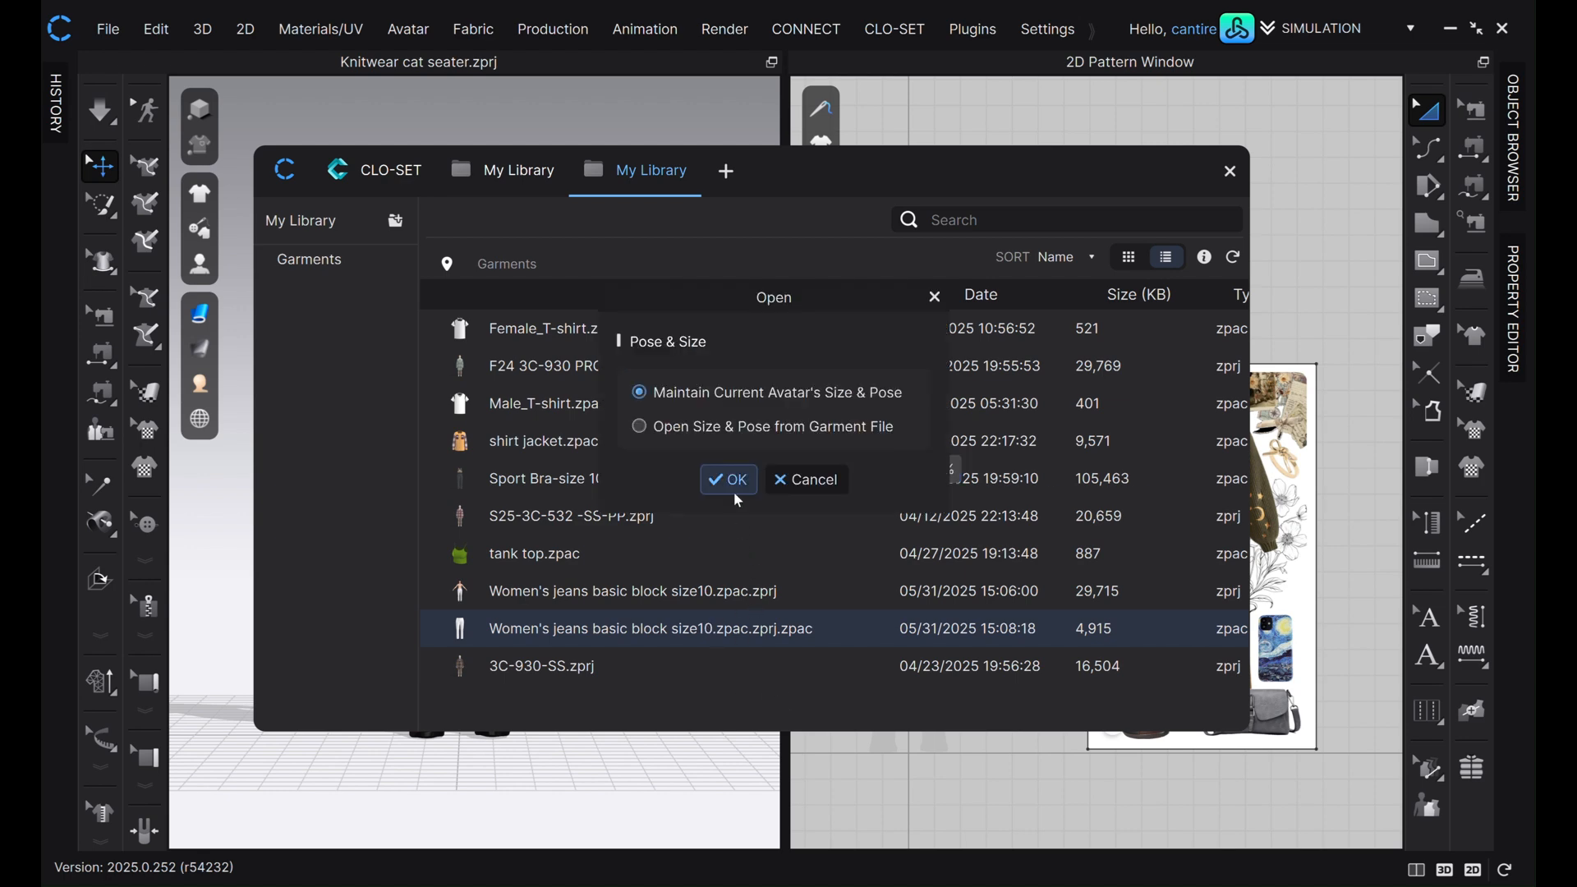
{"action": "left_click", "coordinate": [733, 484]}
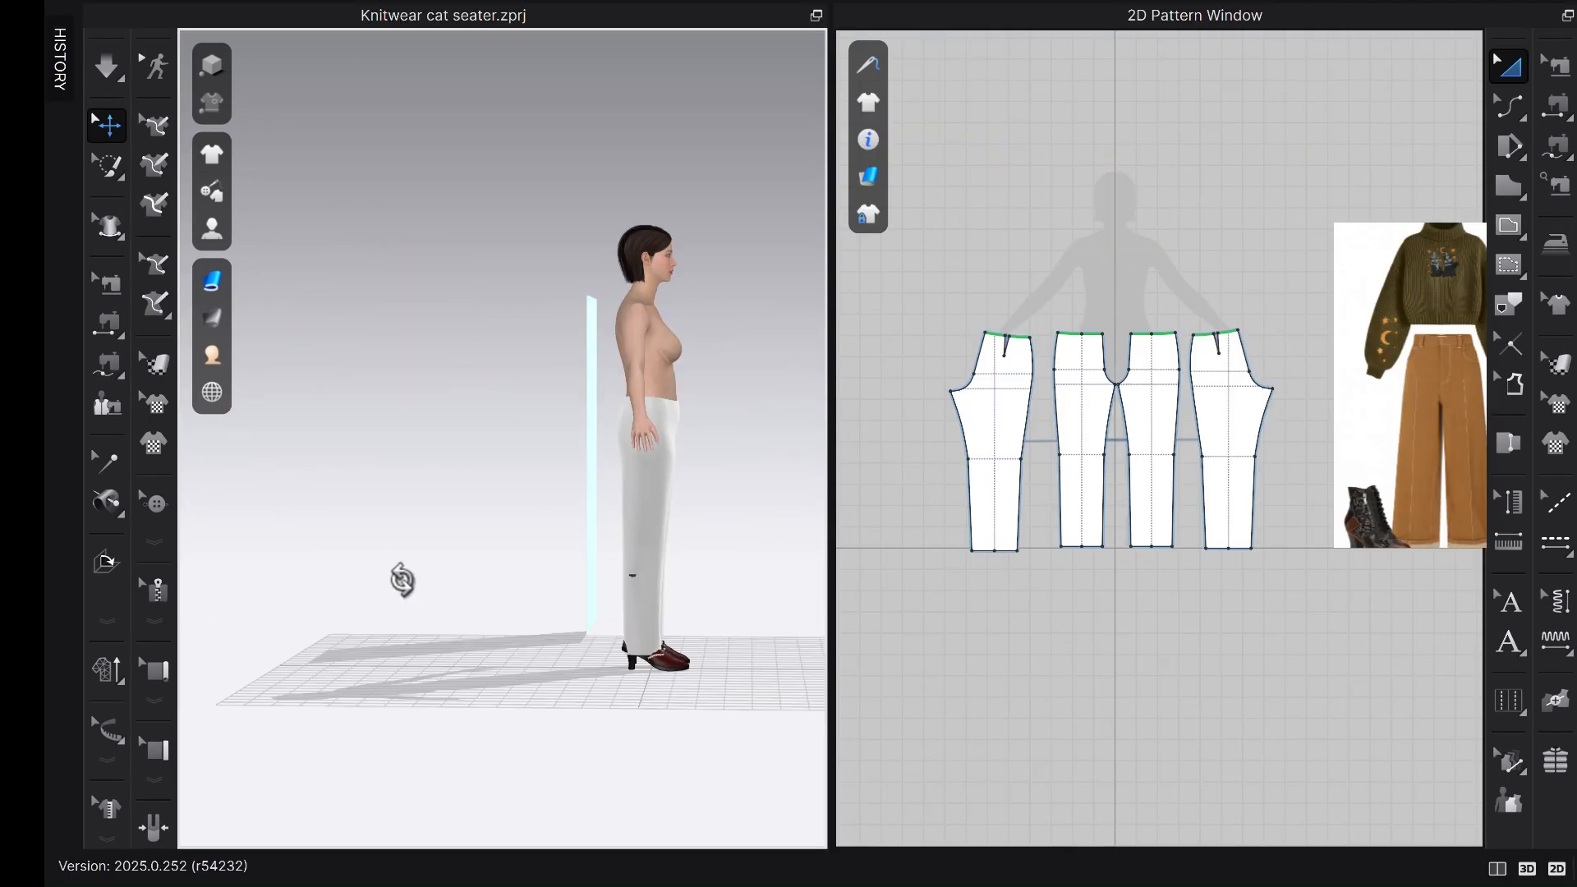
Show the avatar from the front and briefly run the simulation to settle the pants on the body.
{"action": "right_click_drag", "start_coordinate": [397, 570], "coordinate": [516, 609]}
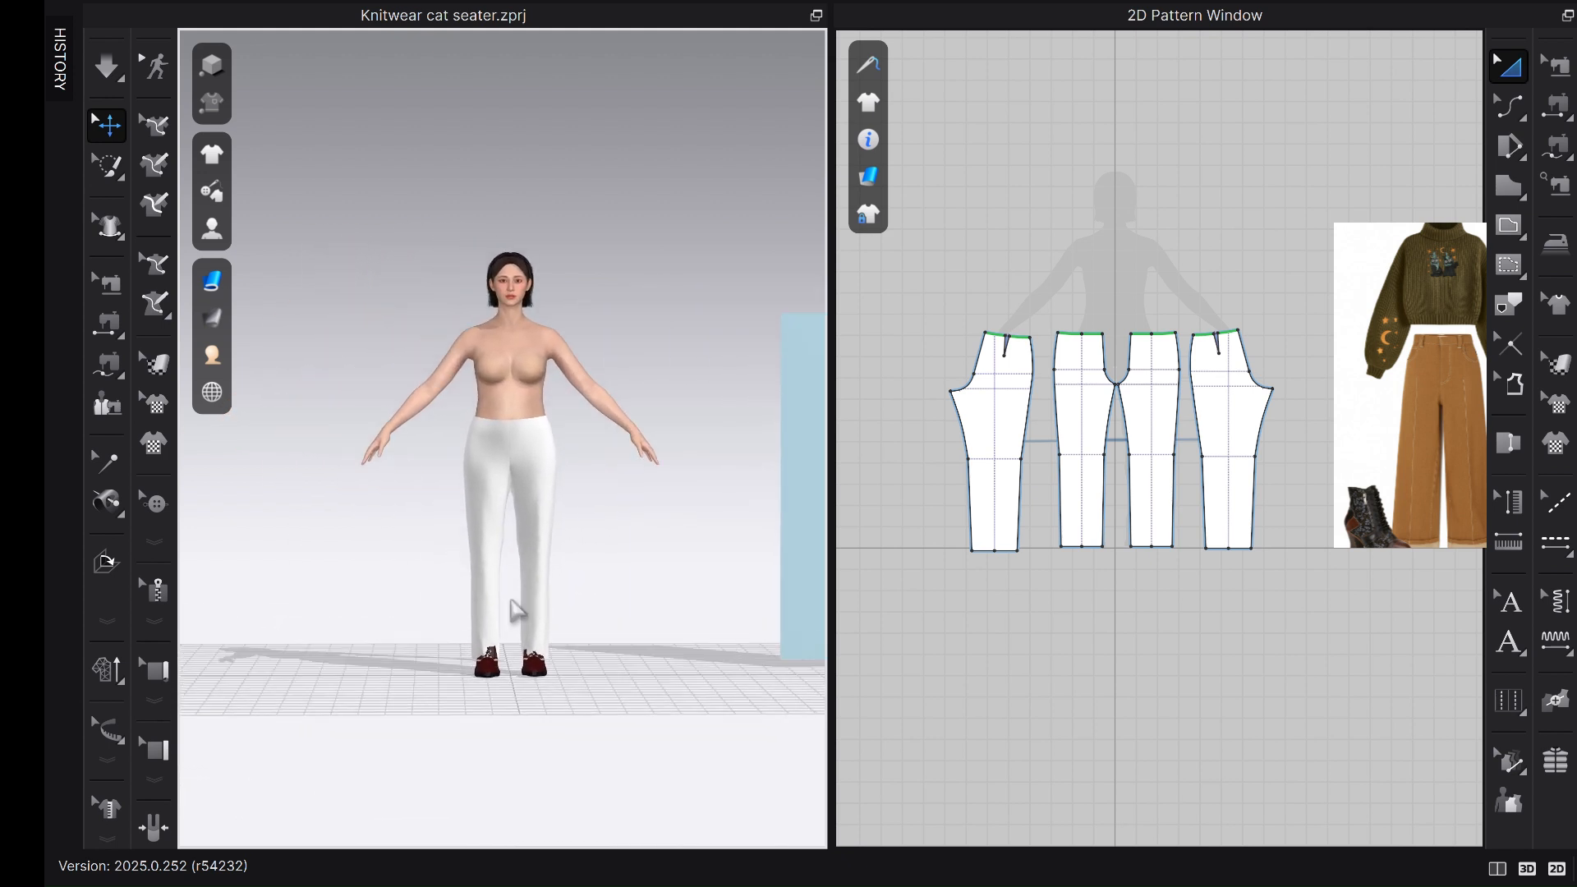
{"action": "left_click", "coordinate": [106, 69]}
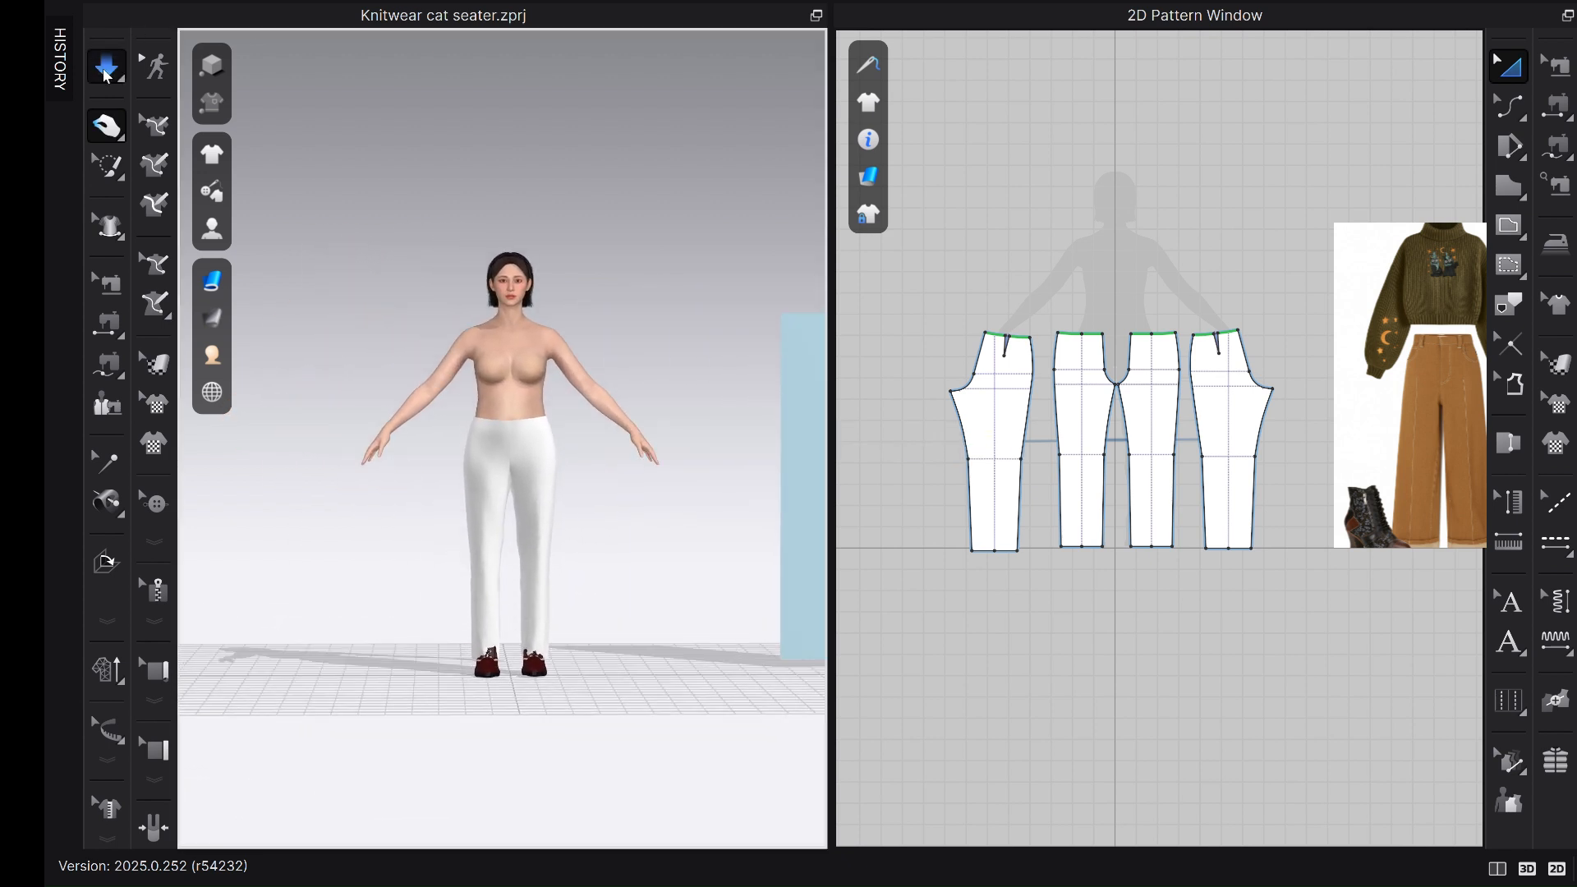
{"action": "left_click", "coordinate": [106, 69]}
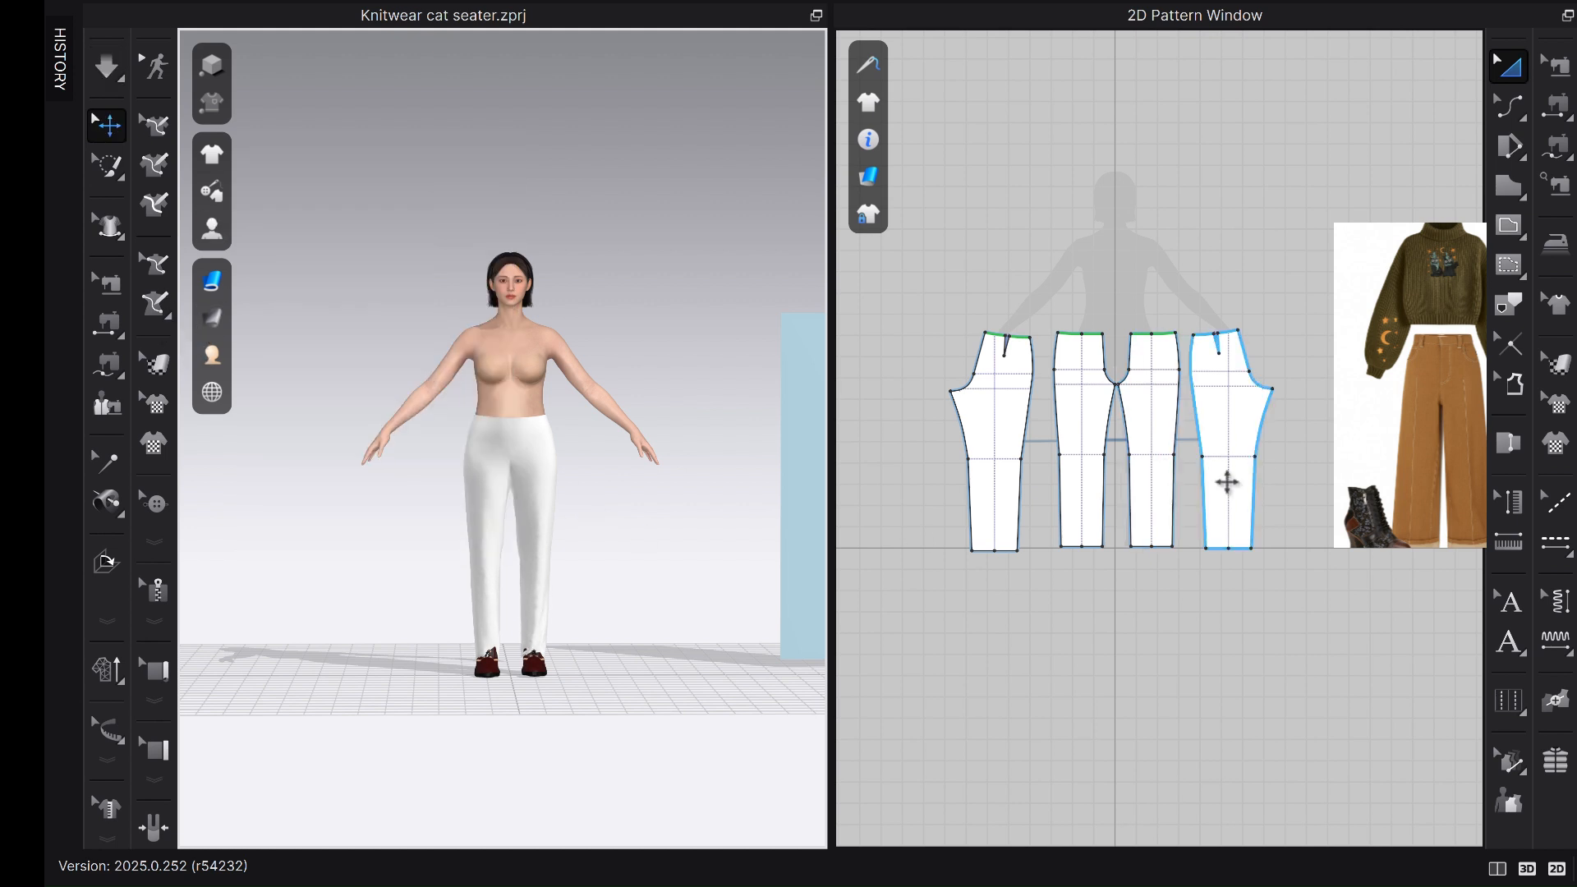
Compare the draped pants block from the front and side with the trousers in the enlarged outfit reference.
{"action": "mouse_move", "coordinate": [387, 581]}
{"action": "right_mouse_down"}
{"action": "mouse_move", "coordinate": [451, 573]}
{"action": "mouse_move", "coordinate": [380, 563]}
{"action": "right_mouse_up"}
{"action": "scroll", "coordinate": [1311, 435], "scroll_direction": "down", "scroll_amount": 2}
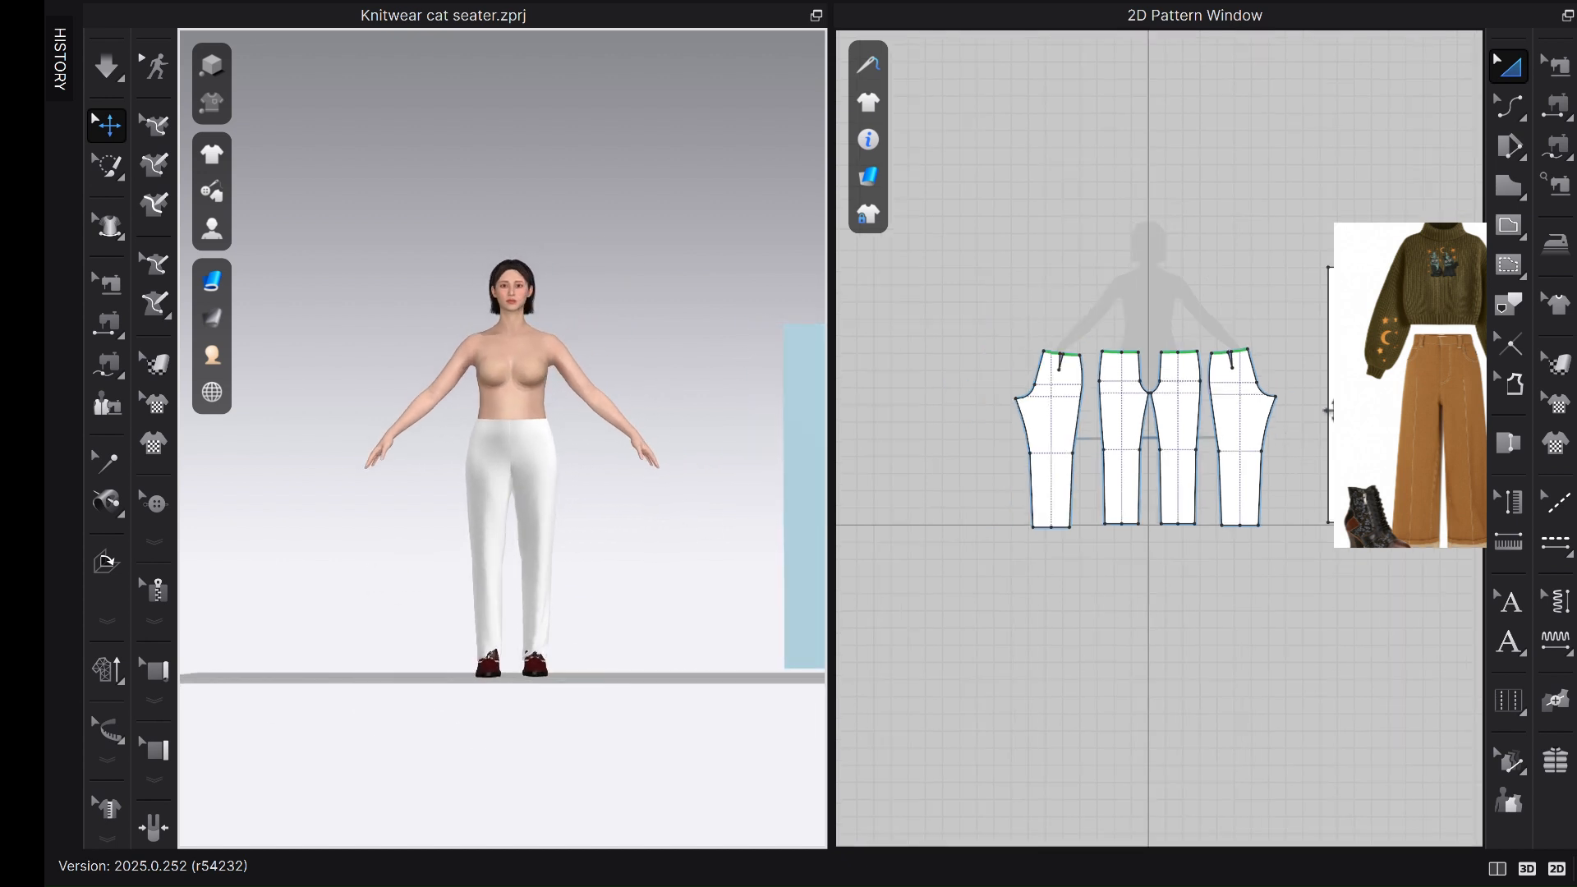
{"action": "middle_click_drag", "start_coordinate": [1310, 435], "coordinate": [1103, 497]}
{"action": "scroll", "coordinate": [1191, 469], "scroll_direction": "up", "scroll_amount": 4}
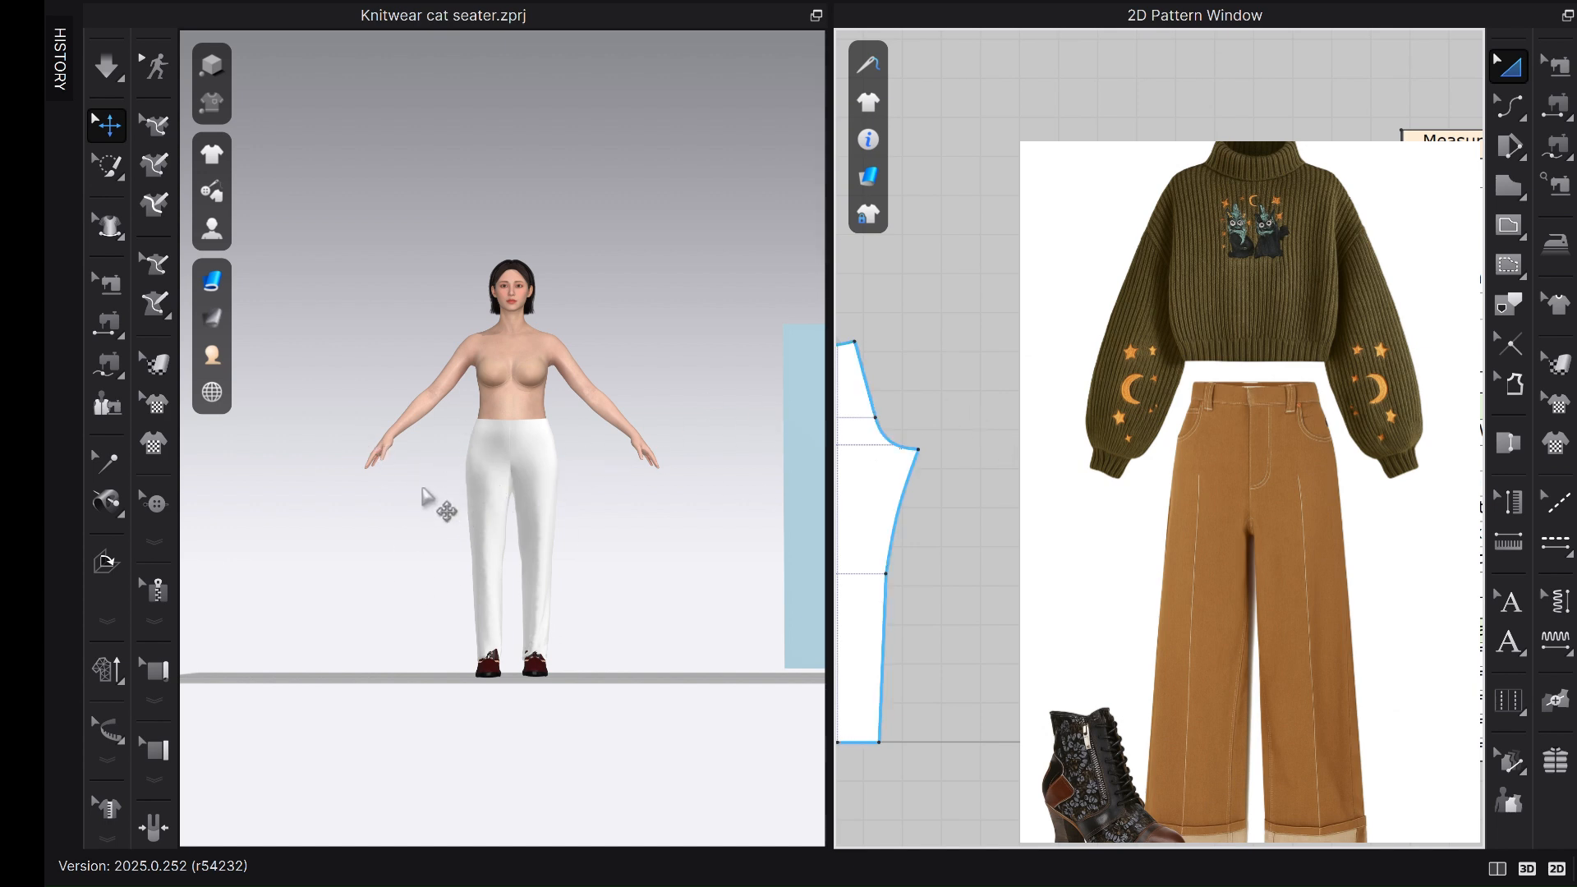
{"action": "right_click_drag", "start_coordinate": [423, 529], "coordinate": [460, 522]}
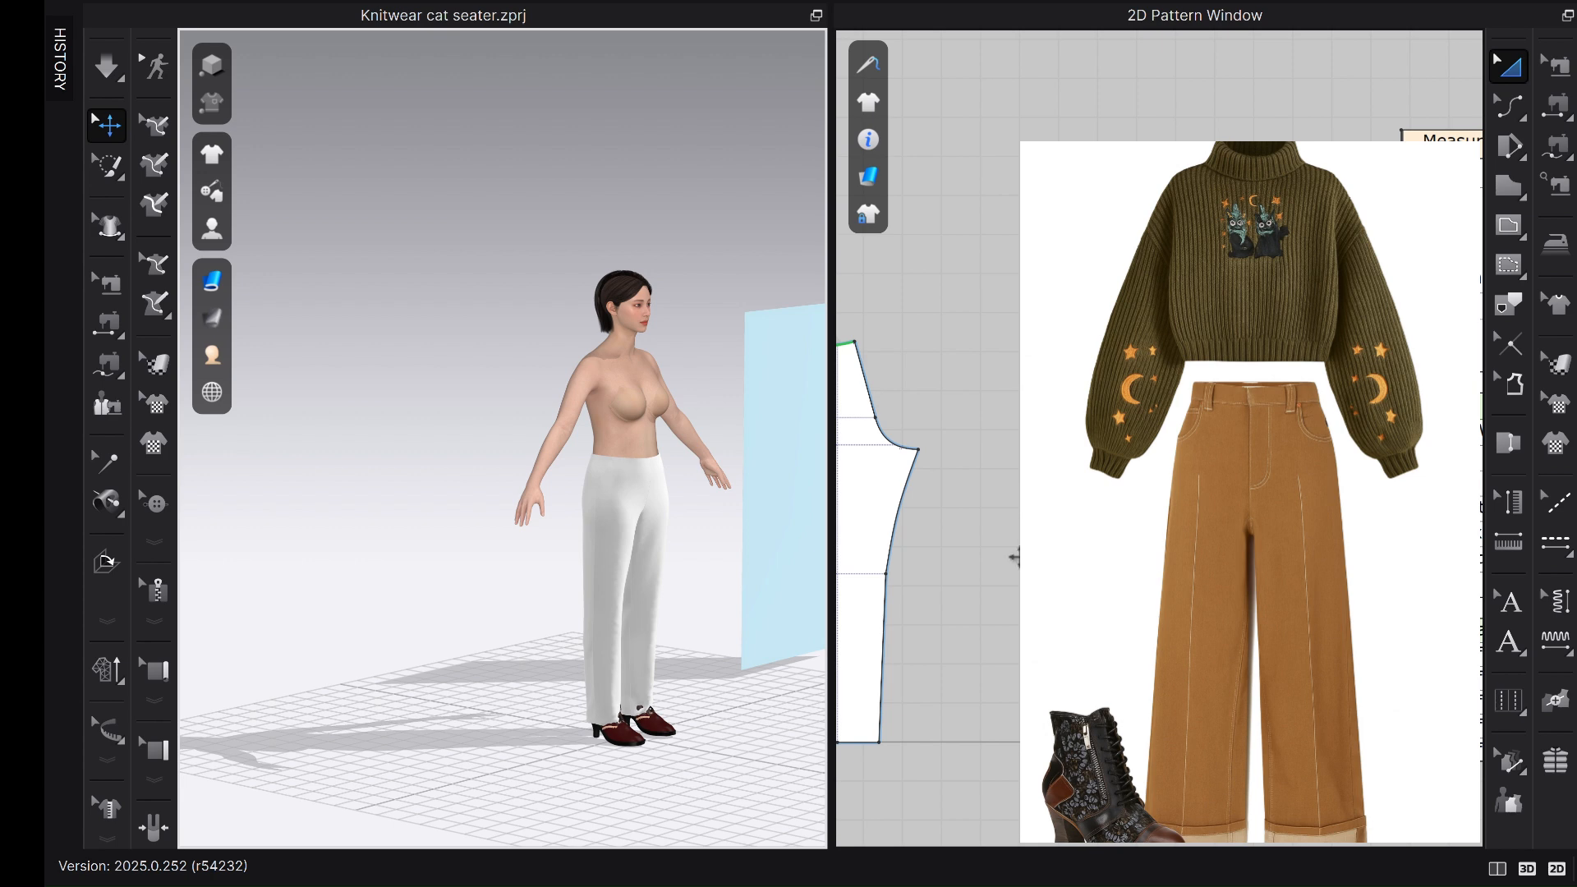
{"action": "right_click_drag", "start_coordinate": [598, 627], "coordinate": [511, 595]}
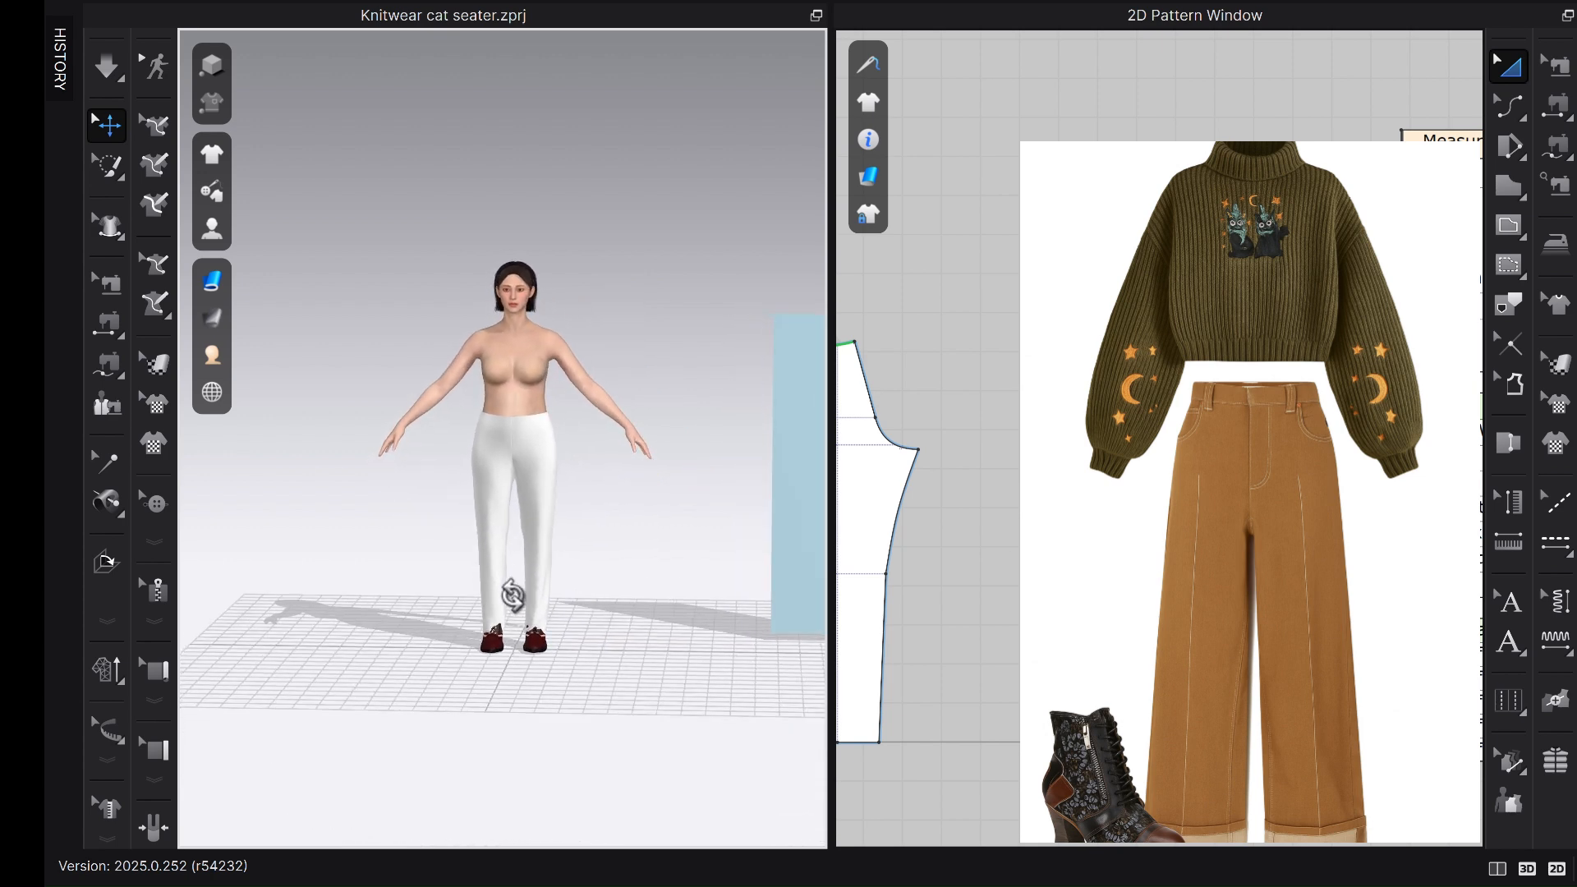
Zoom in on the avatar's torso and pants and display the body measurement lines with Edit Measure (Avatar).
{"action": "scroll", "coordinate": [514, 567], "scroll_direction": "up", "scroll_amount": 5}
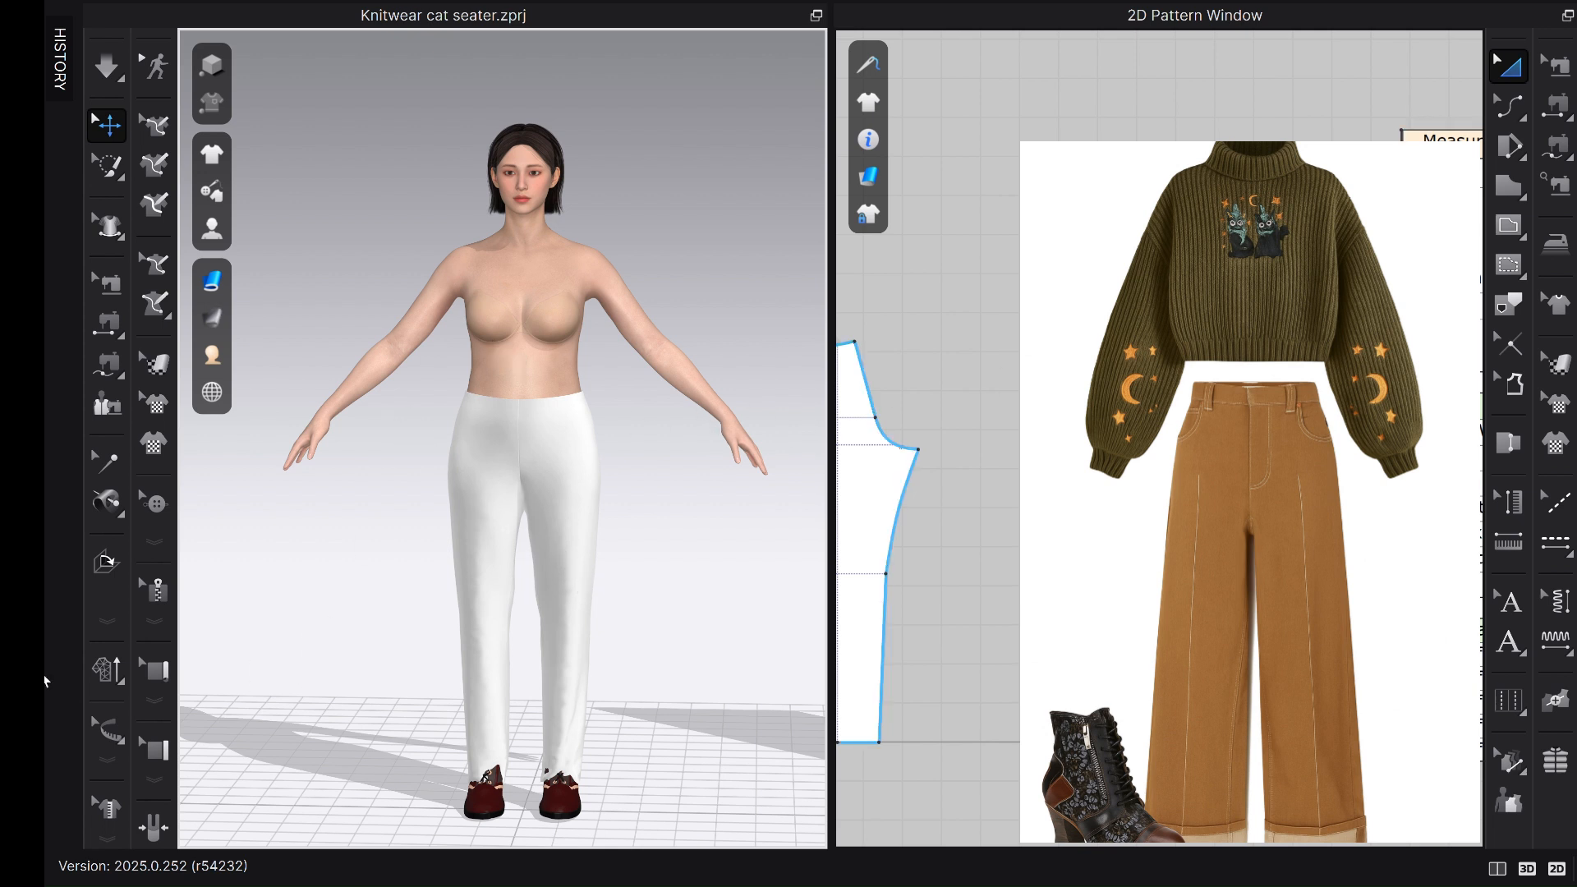
{"action": "scroll", "coordinate": [485, 454], "scroll_direction": "up", "scroll_amount": 3}
{"action": "scroll", "coordinate": [484, 454], "scroll_direction": "up", "scroll_amount": 2}
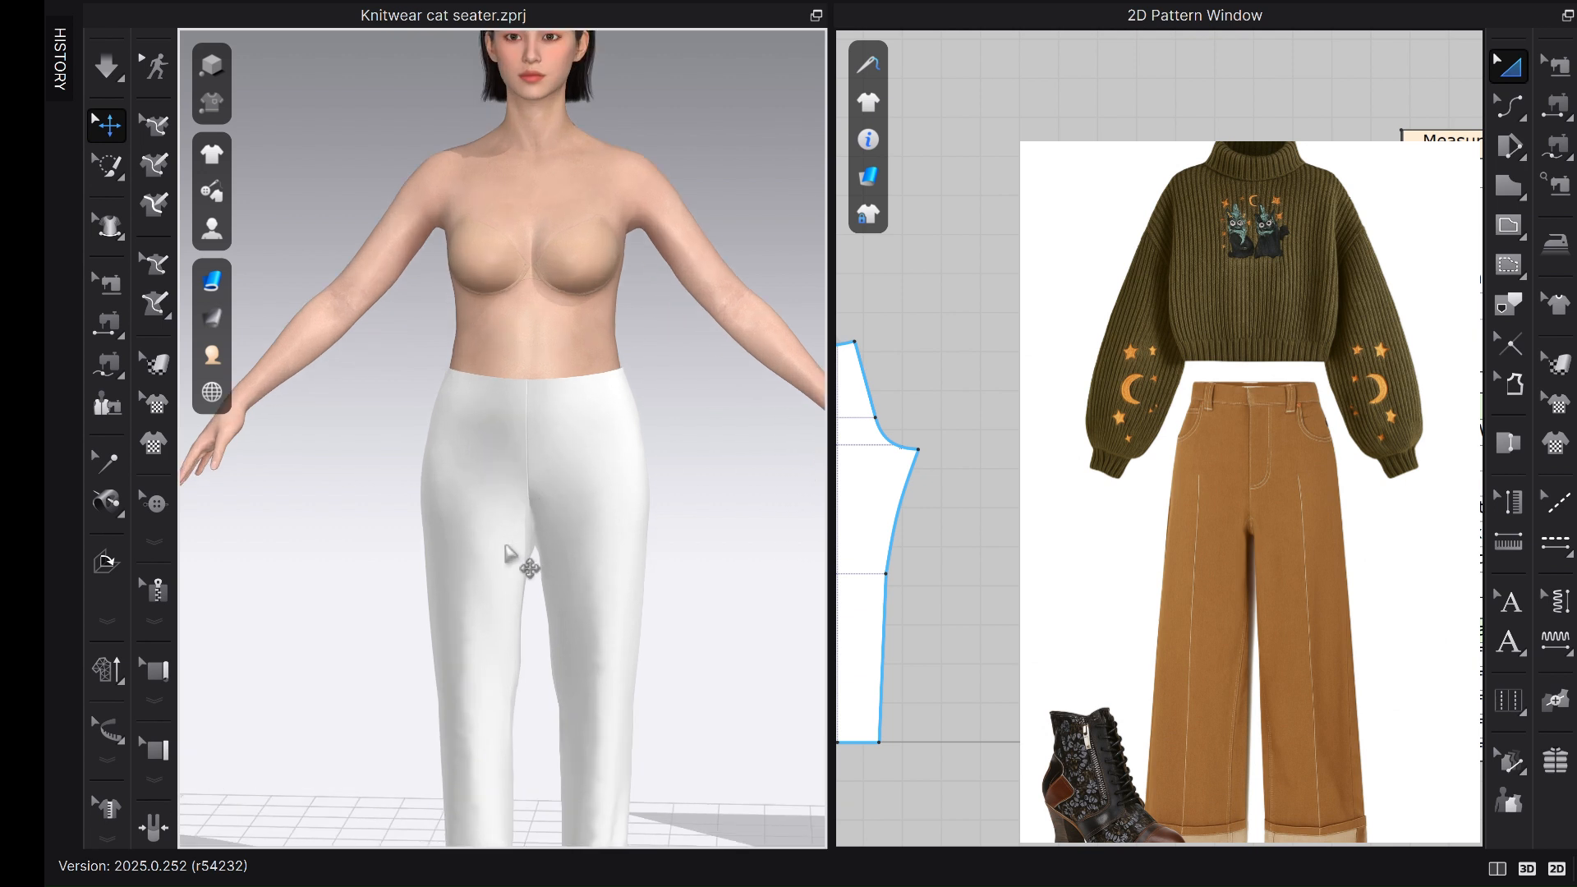
{"action": "left_click", "coordinate": [106, 728]}
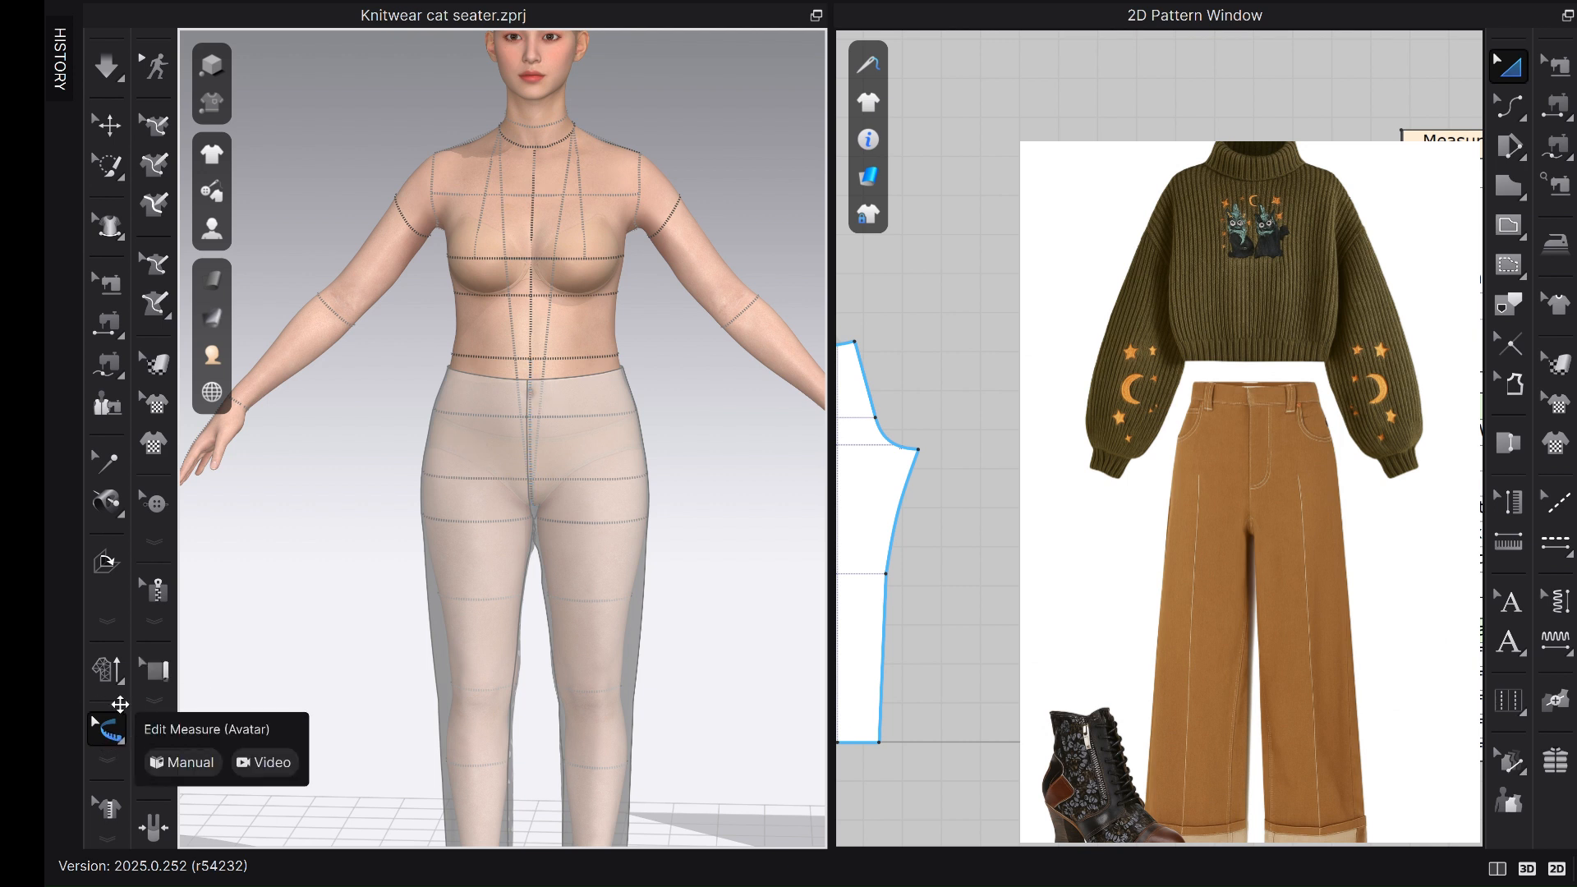
{"action": "left_click", "coordinate": [111, 742]}
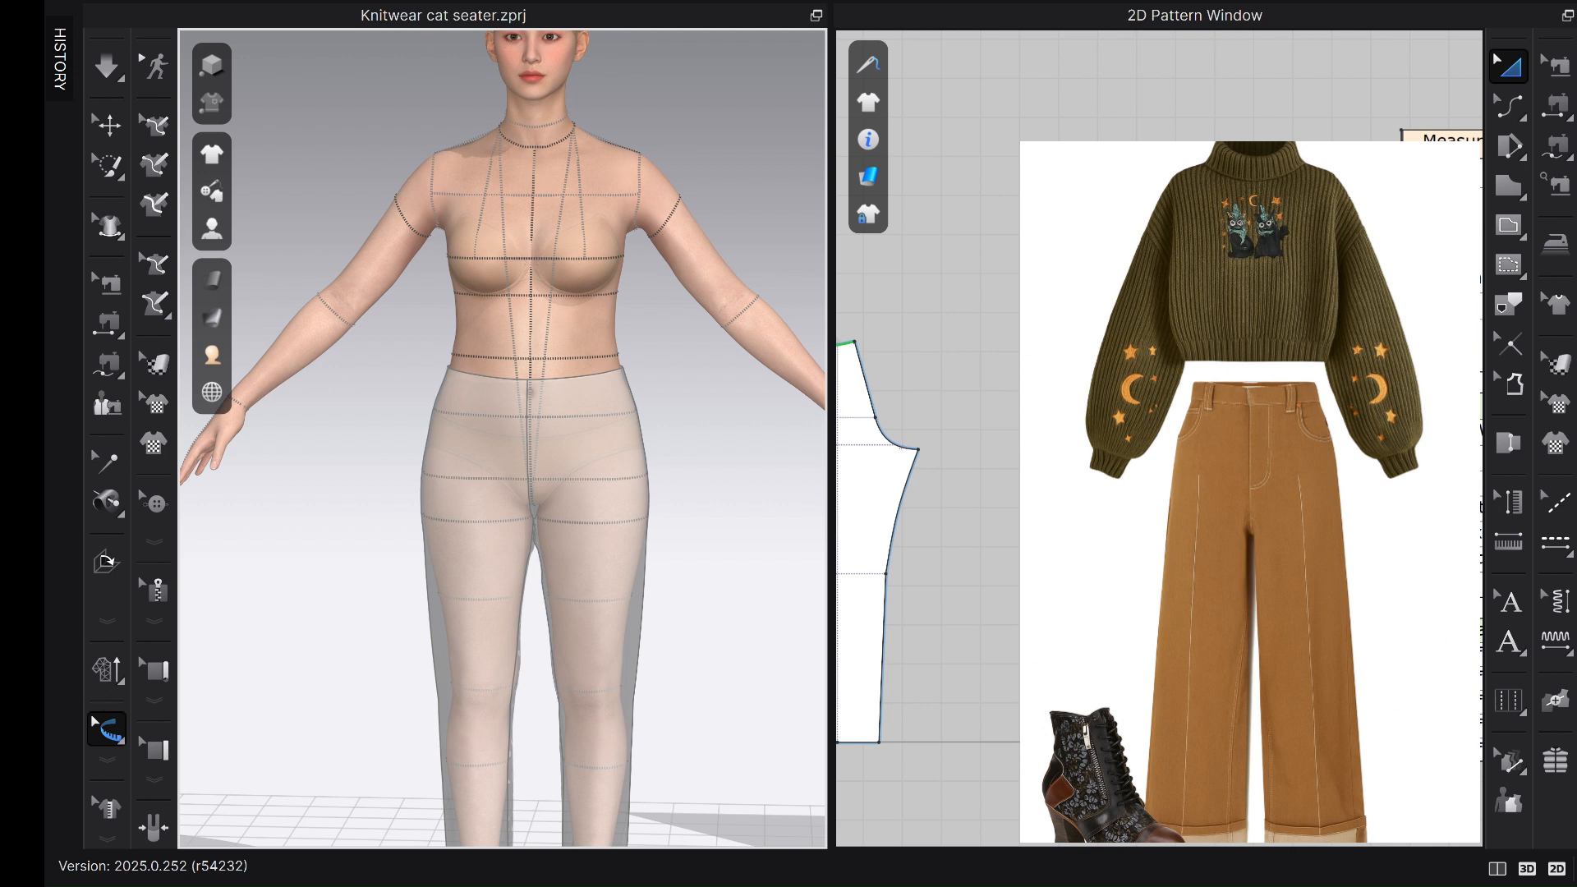
Examine the draped pants from waist to hem and compare the 2D pants block with the wide-leg trousers in the outfit reference.
{"action": "left_click", "coordinate": [107, 125]}
{"action": "right_click_drag", "start_coordinate": [662, 497], "coordinate": [664, 494]}
{"action": "middle_click_drag", "start_coordinate": [590, 511], "coordinate": [626, 418]}
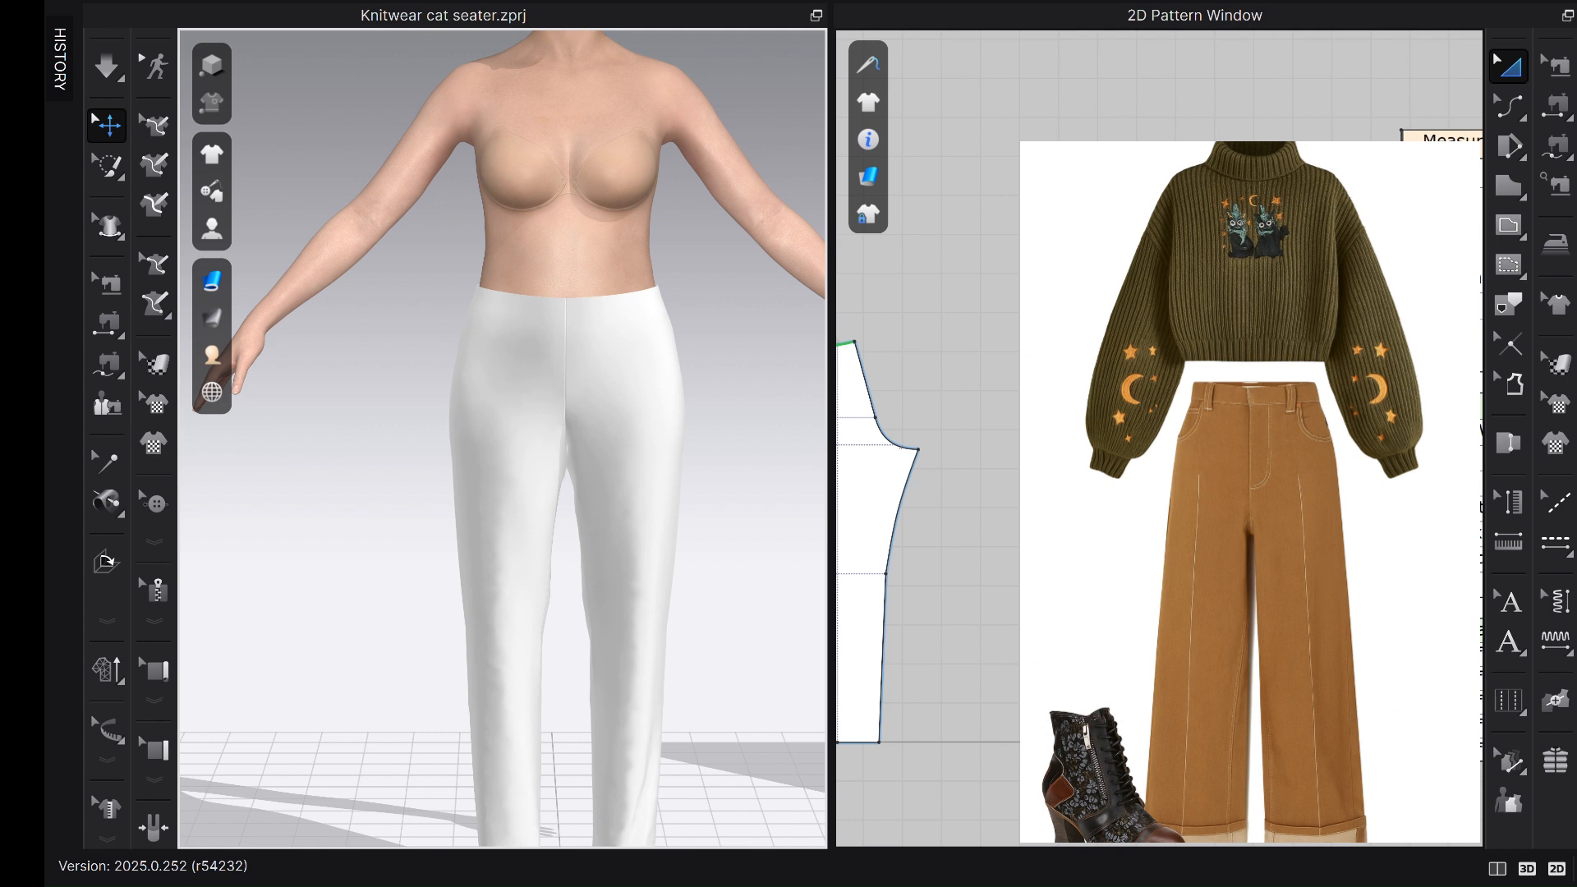
{"action": "middle_click_drag", "start_coordinate": [622, 676], "coordinate": [624, 480]}
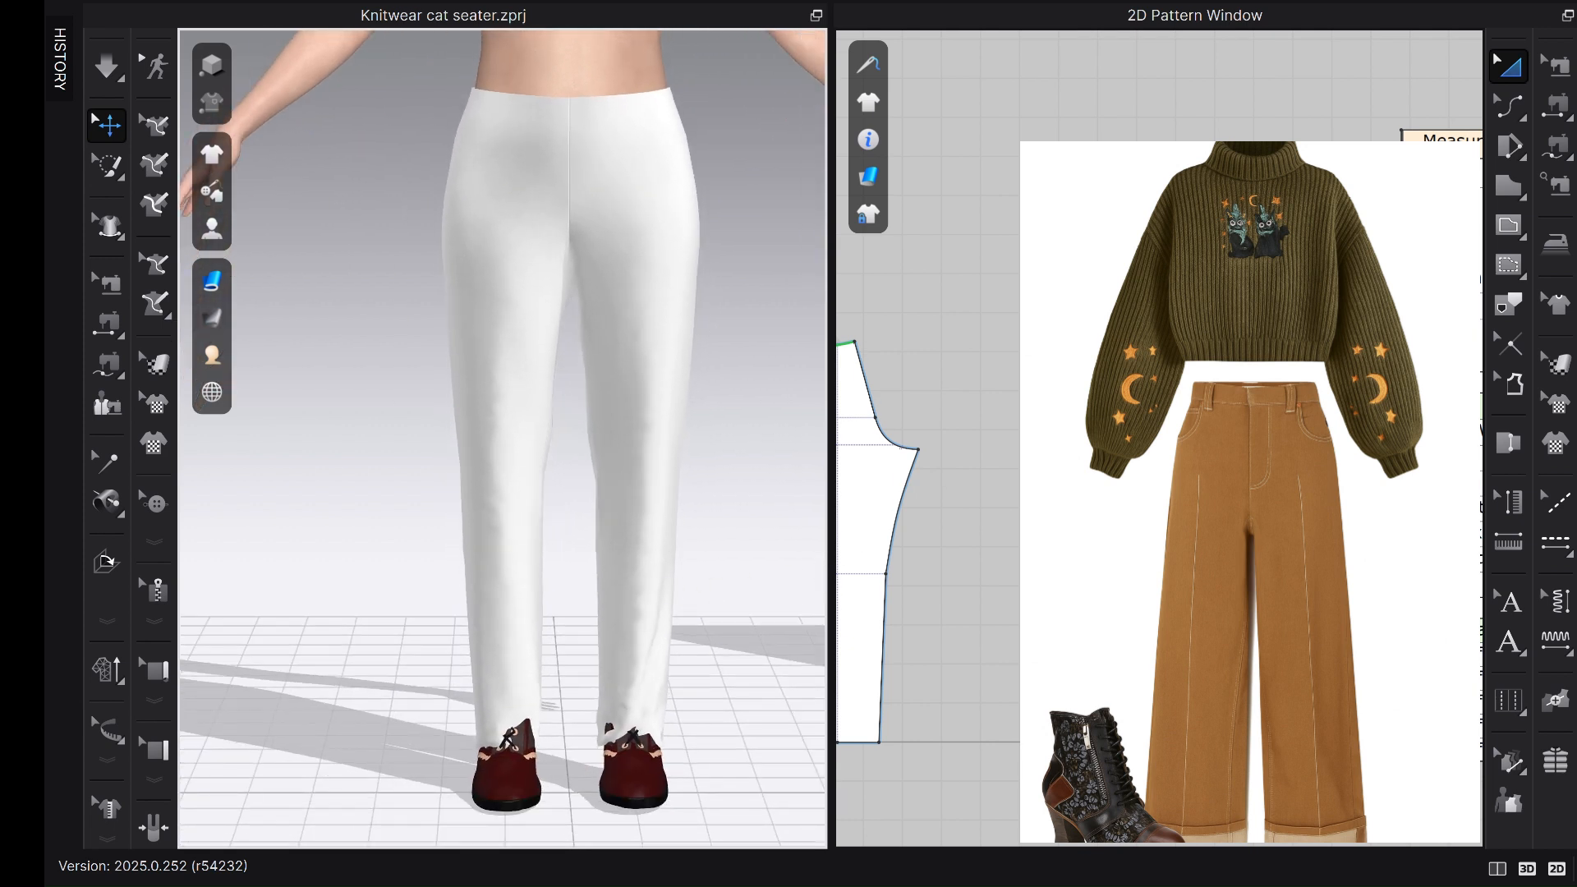
{"action": "scroll", "coordinate": [838, 690], "scroll_direction": "down", "scroll_amount": 3}
{"action": "scroll", "coordinate": [893, 670], "scroll_direction": "up", "scroll_amount": 2}
{"action": "middle_click_drag", "start_coordinate": [897, 668], "coordinate": [1215, 678]}
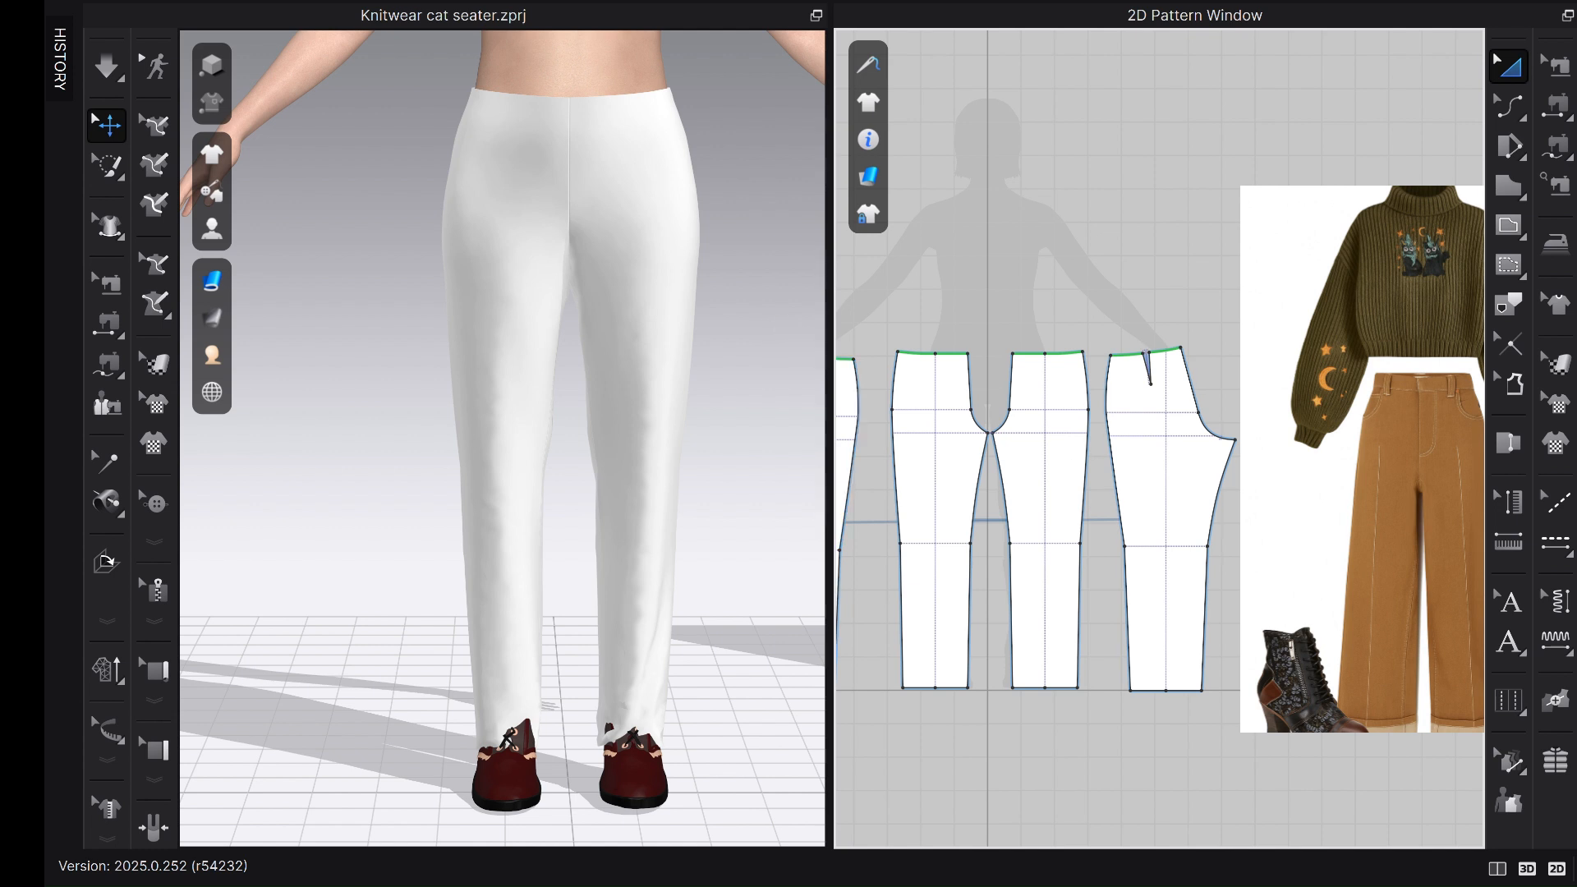
{"action": "scroll", "coordinate": [1336, 518], "scroll_direction": "down", "scroll_amount": 2}
{"action": "scroll", "coordinate": [1336, 517], "scroll_direction": "up", "scroll_amount": 3}
{"action": "middle_click_drag", "start_coordinate": [1347, 509], "coordinate": [1260, 517]}
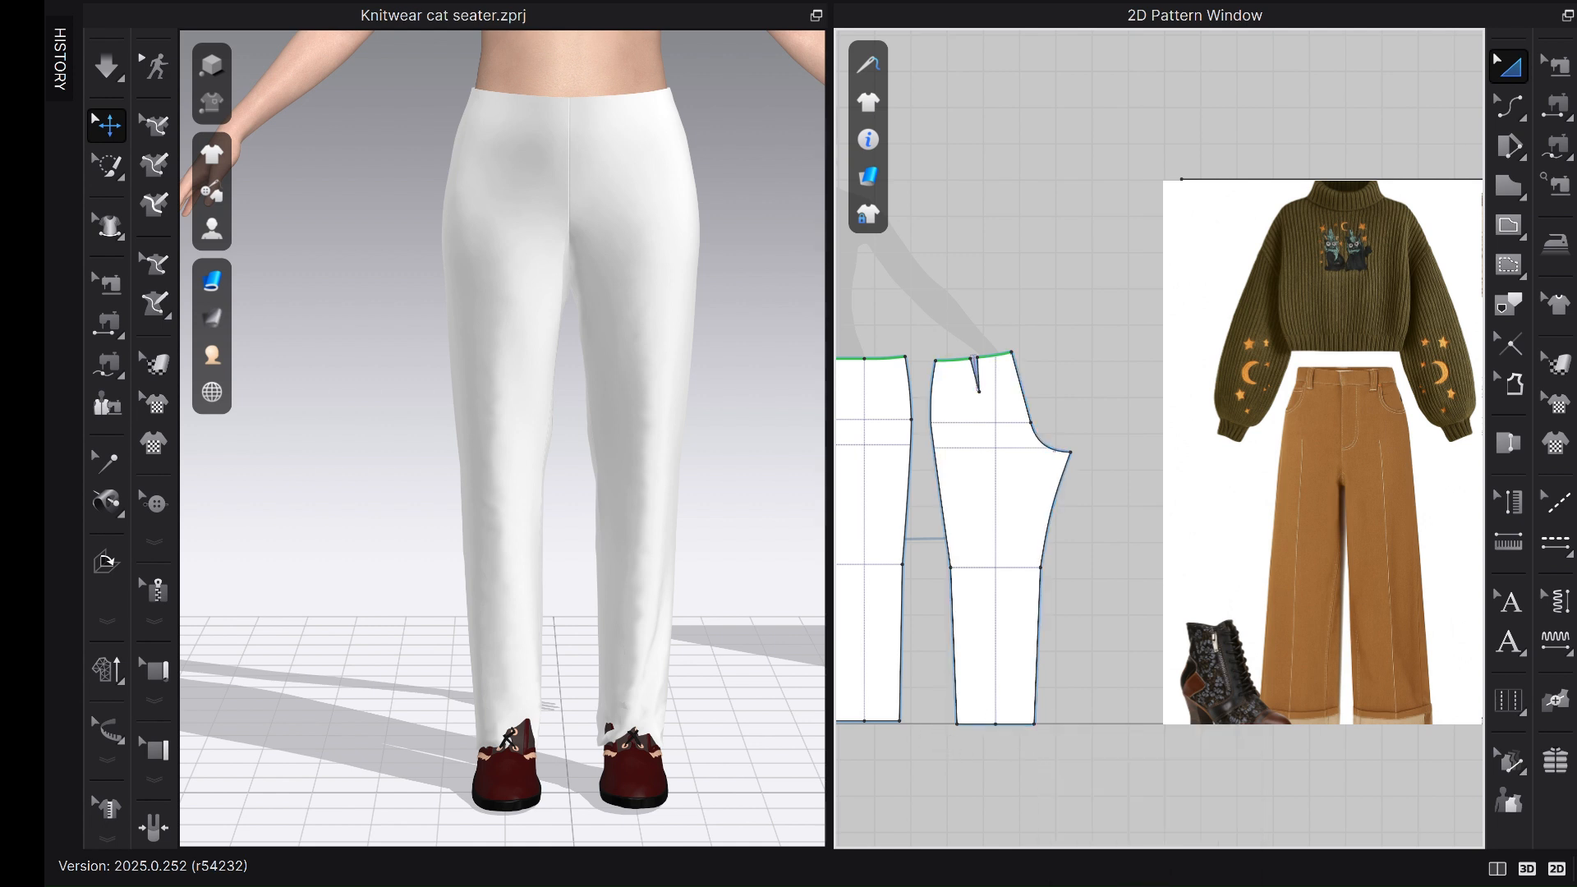
Switch to the Calculator, subtract 16 from 23, and return to the 2D pattern in CLO.
{"action": "key", "text": "alt+Tab"}
{"action": "left_click", "coordinate": [85, 454]}
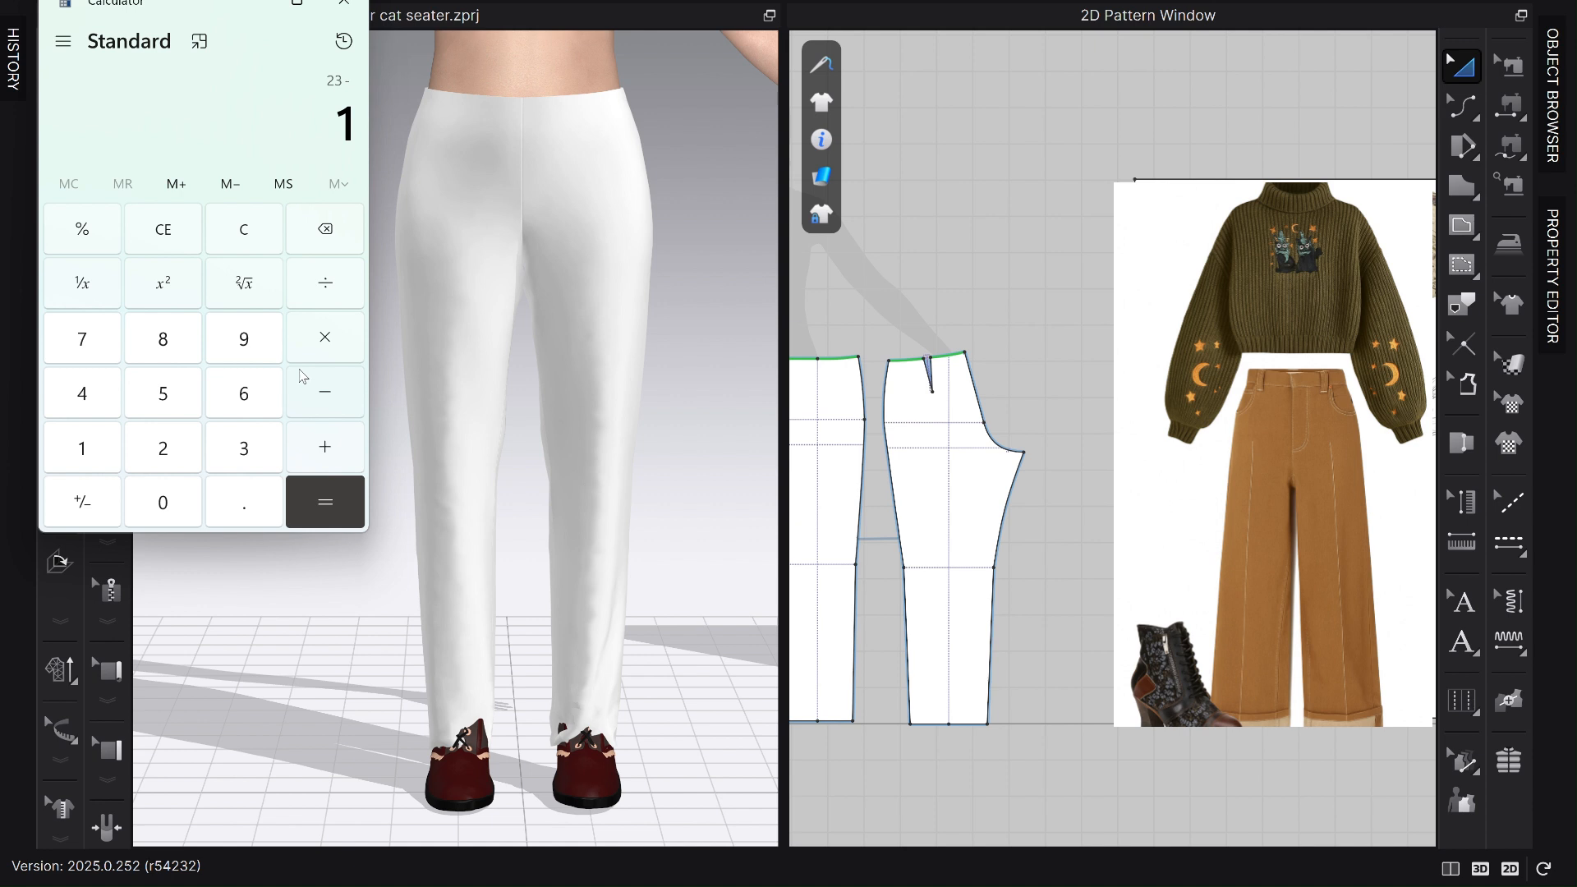
{"action": "left_click", "coordinate": [246, 395]}
{"action": "left_click", "coordinate": [315, 497]}
{"action": "scroll", "coordinate": [872, 686], "scroll_direction": "down", "scroll_amount": 2}
{"action": "middle_click_drag", "start_coordinate": [873, 687], "coordinate": [1066, 664]}
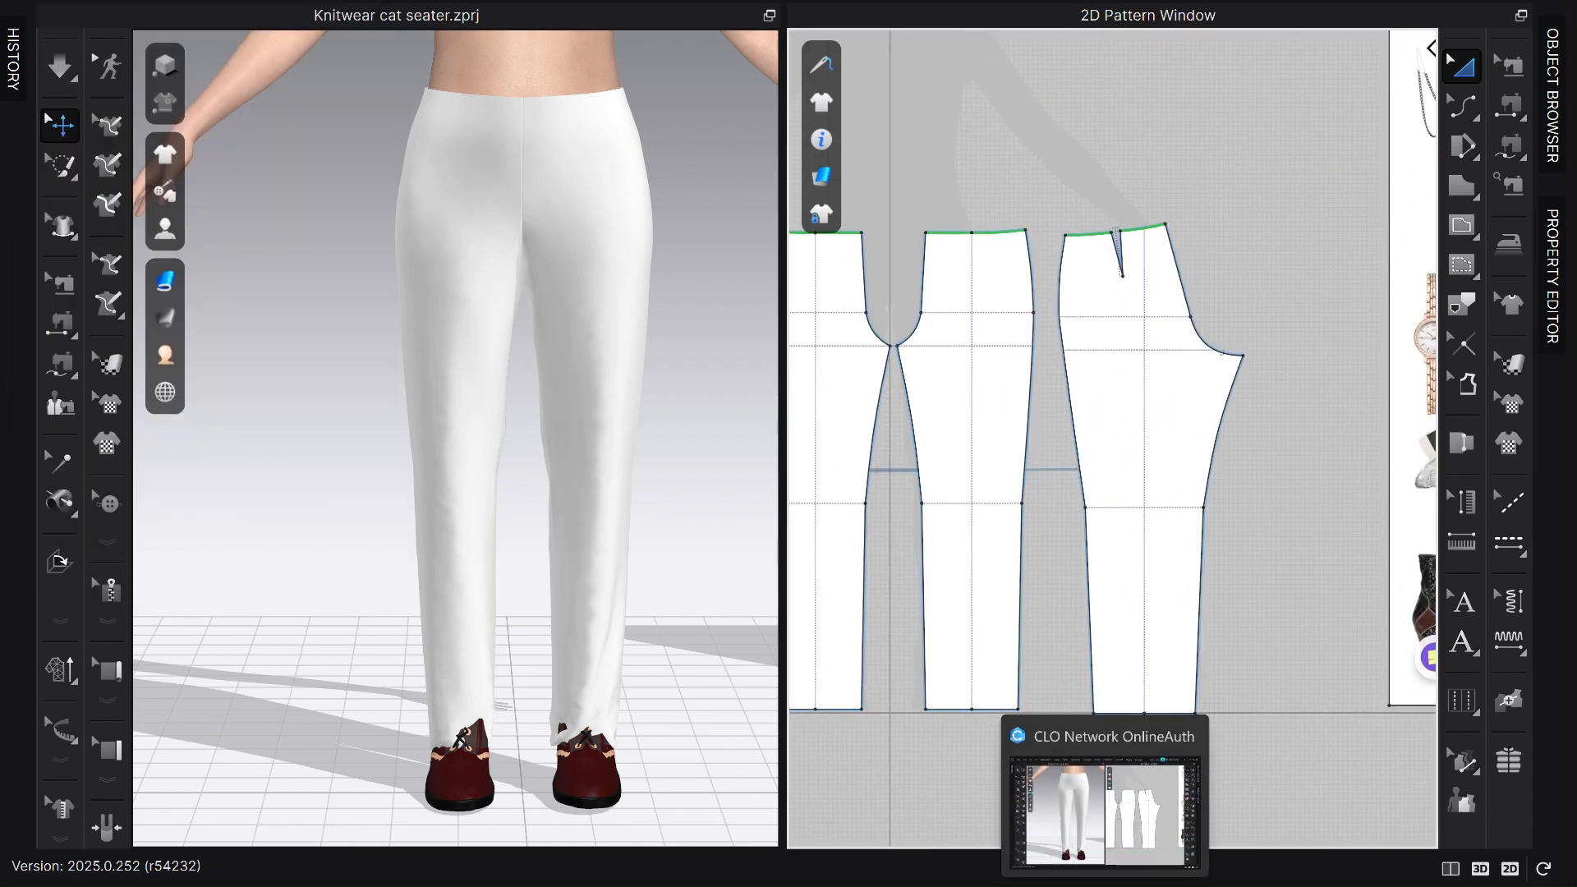
{"action": "left_click", "coordinate": [909, 872]}
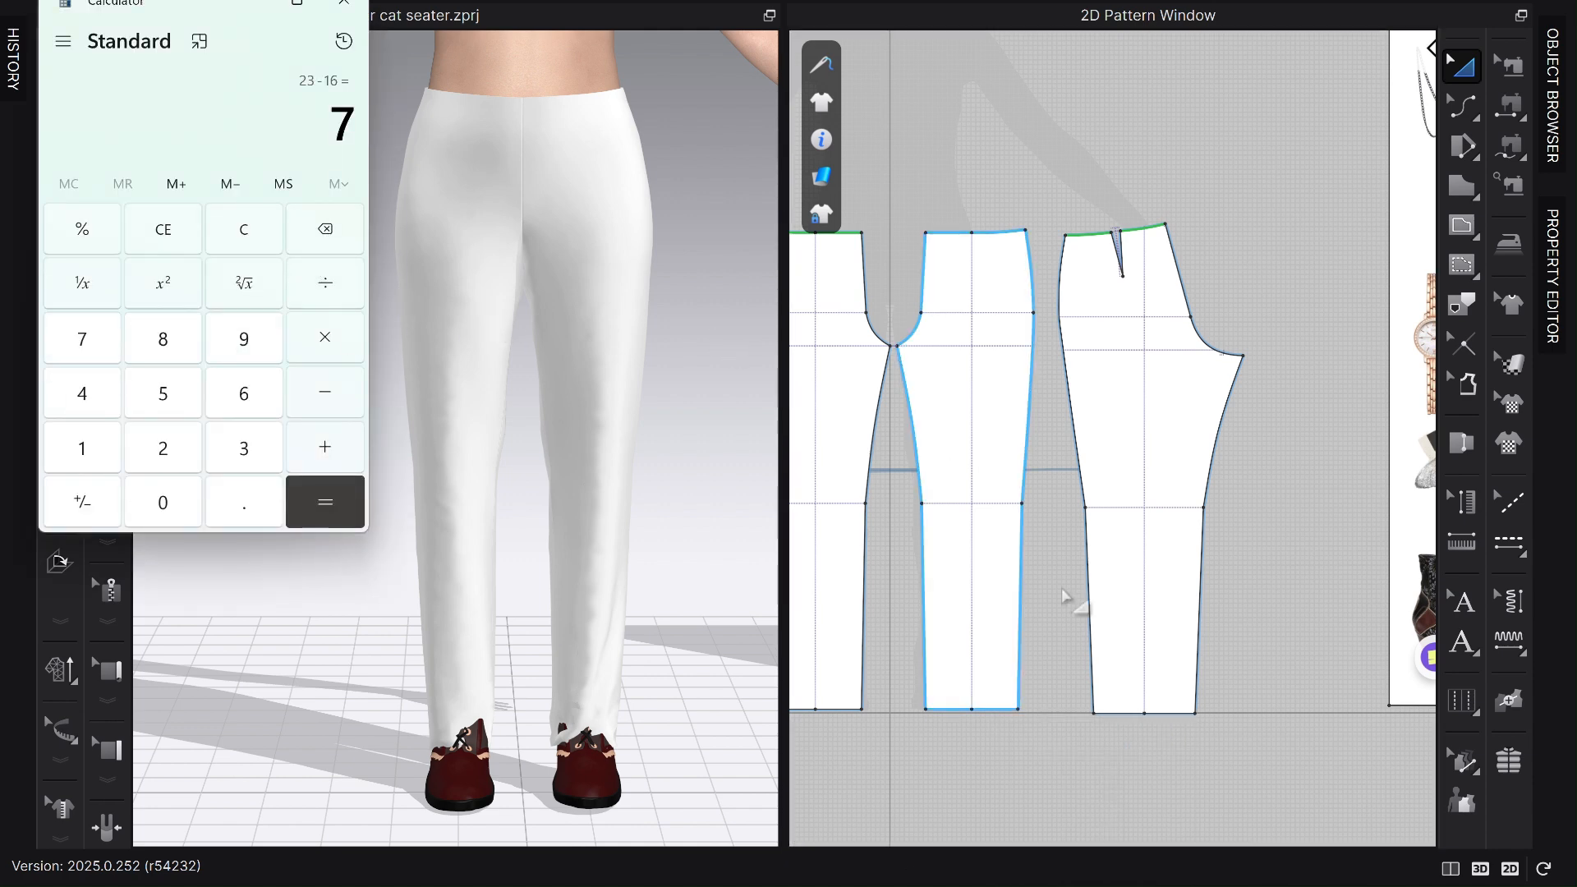
{"action": "left_click", "coordinate": [1080, 746]}
Move the inseam hem corner of the front pants panel outward horizontally by 1.5 in.
{"action": "scroll", "coordinate": [946, 749], "scroll_direction": "up", "scroll_amount": 2}
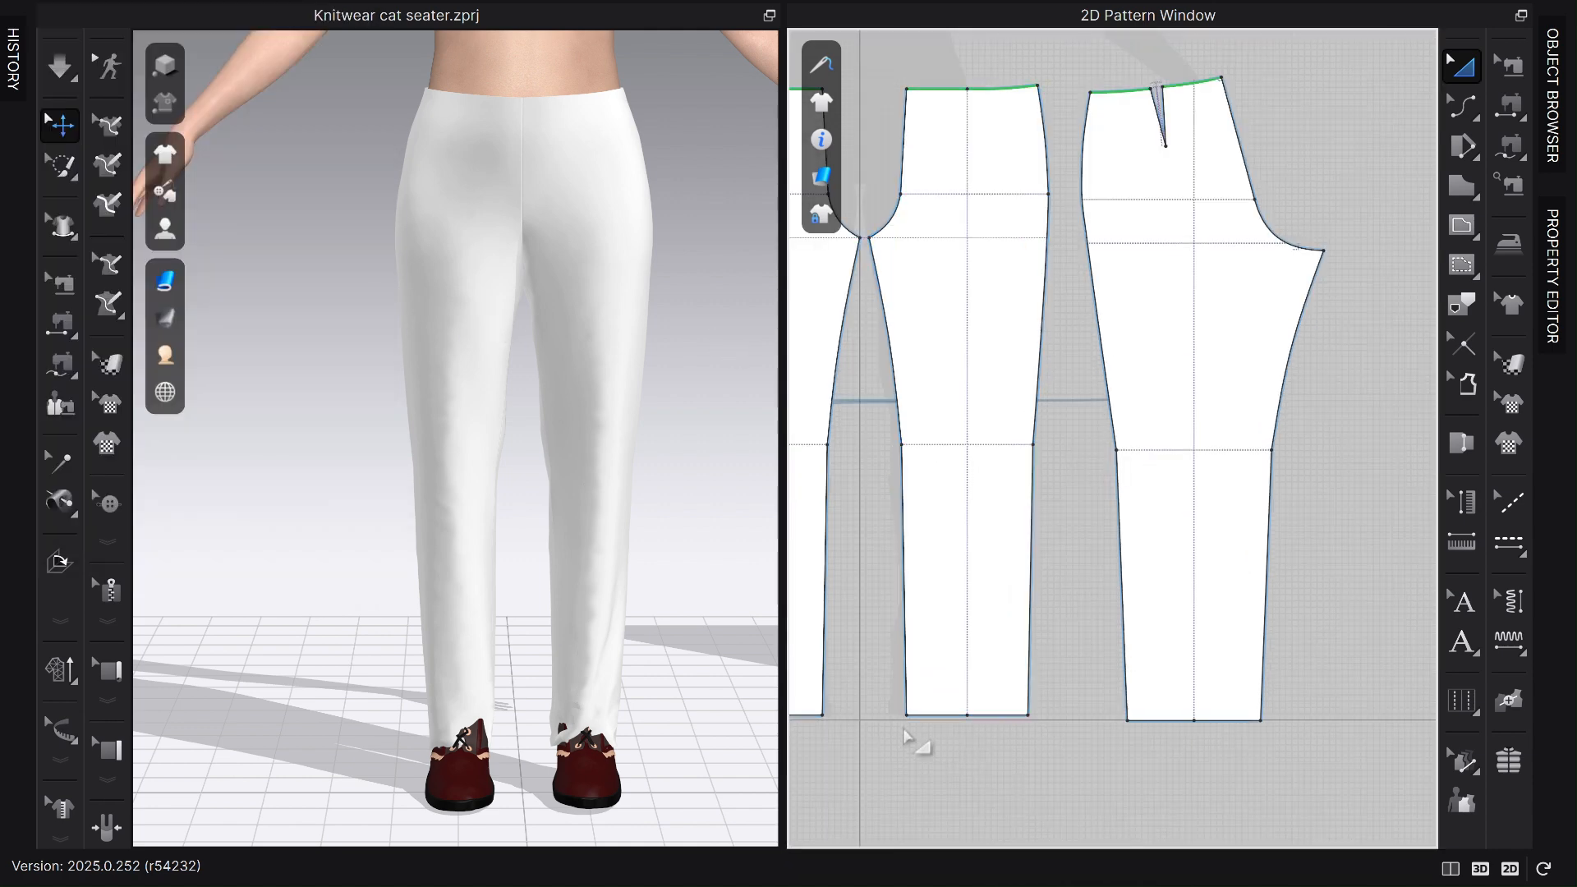
{"action": "key", "text": "z"}
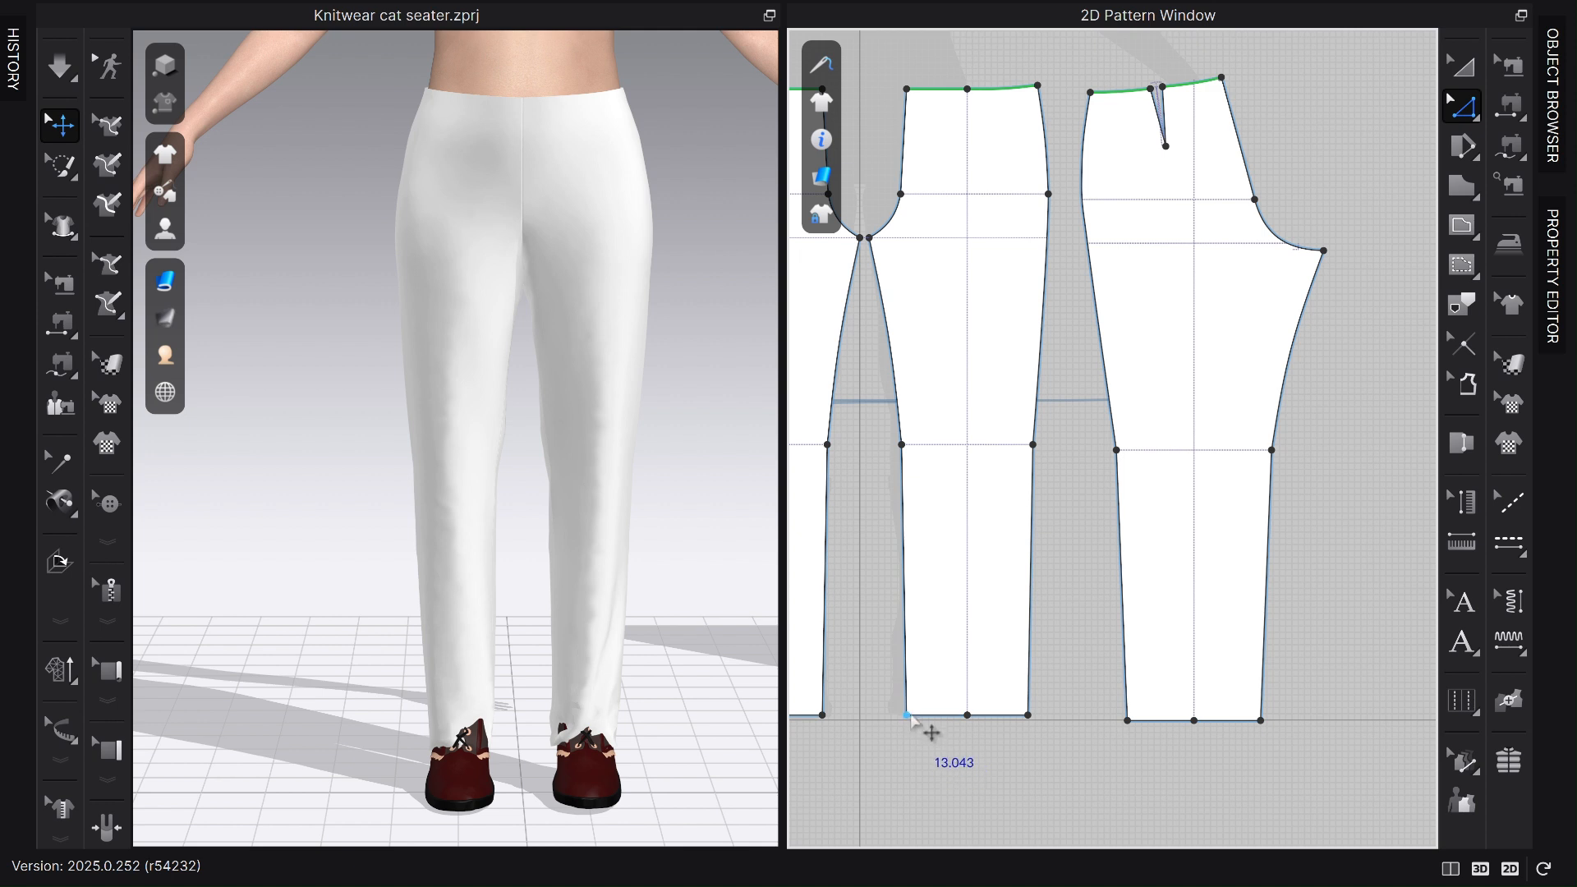
{"action": "left_click", "coordinate": [907, 715]}
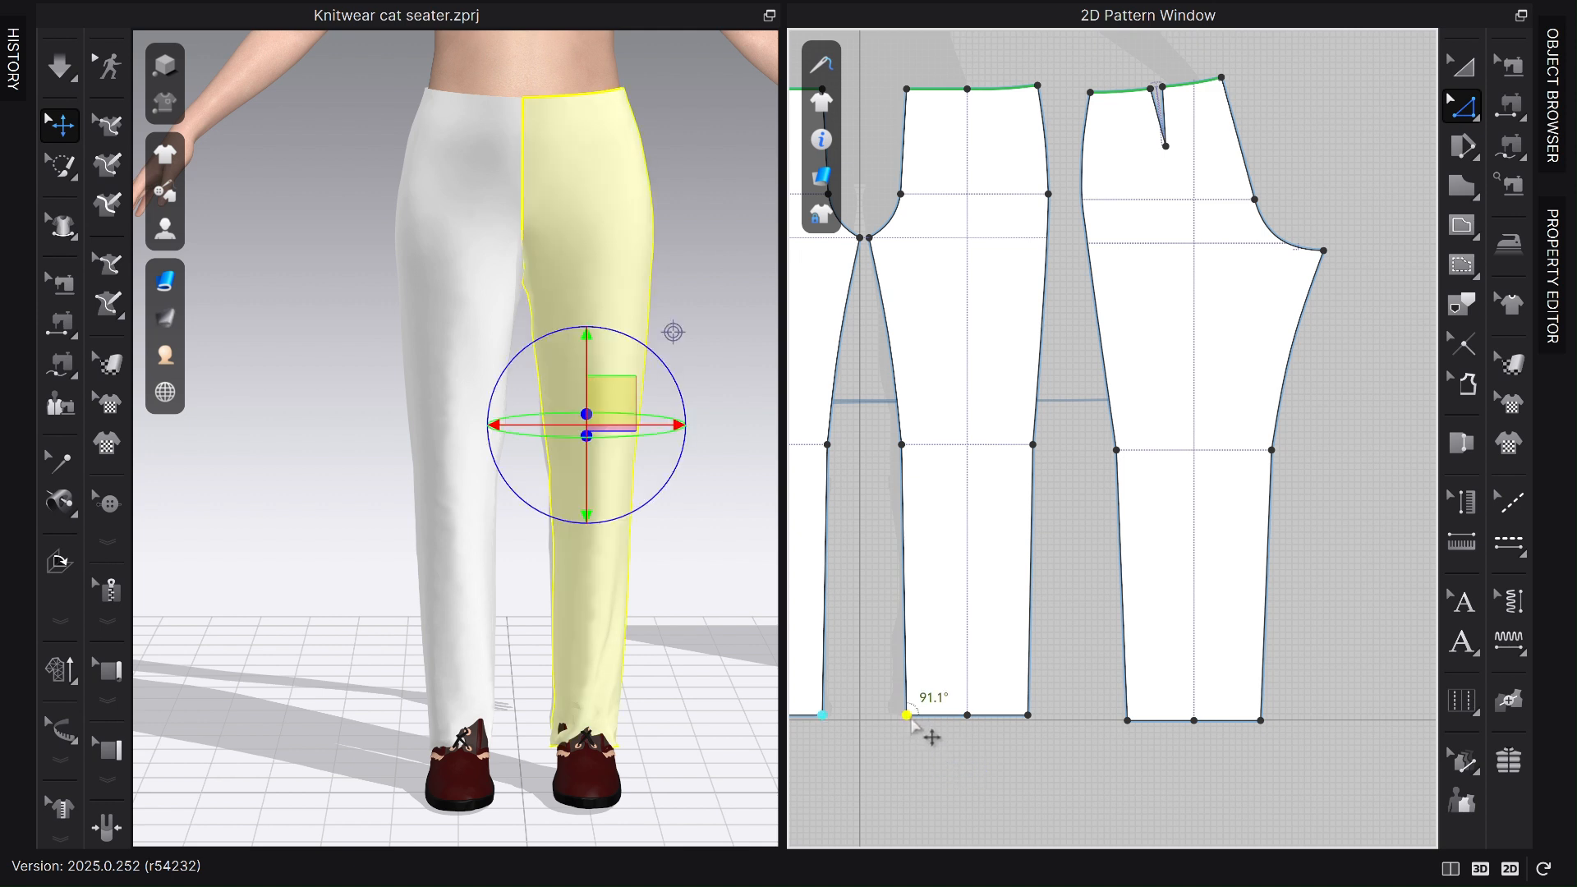
{"action": "key", "text": "Escape"}
{"action": "left_click", "coordinate": [906, 716]}
{"action": "key", "text": "Escape"}
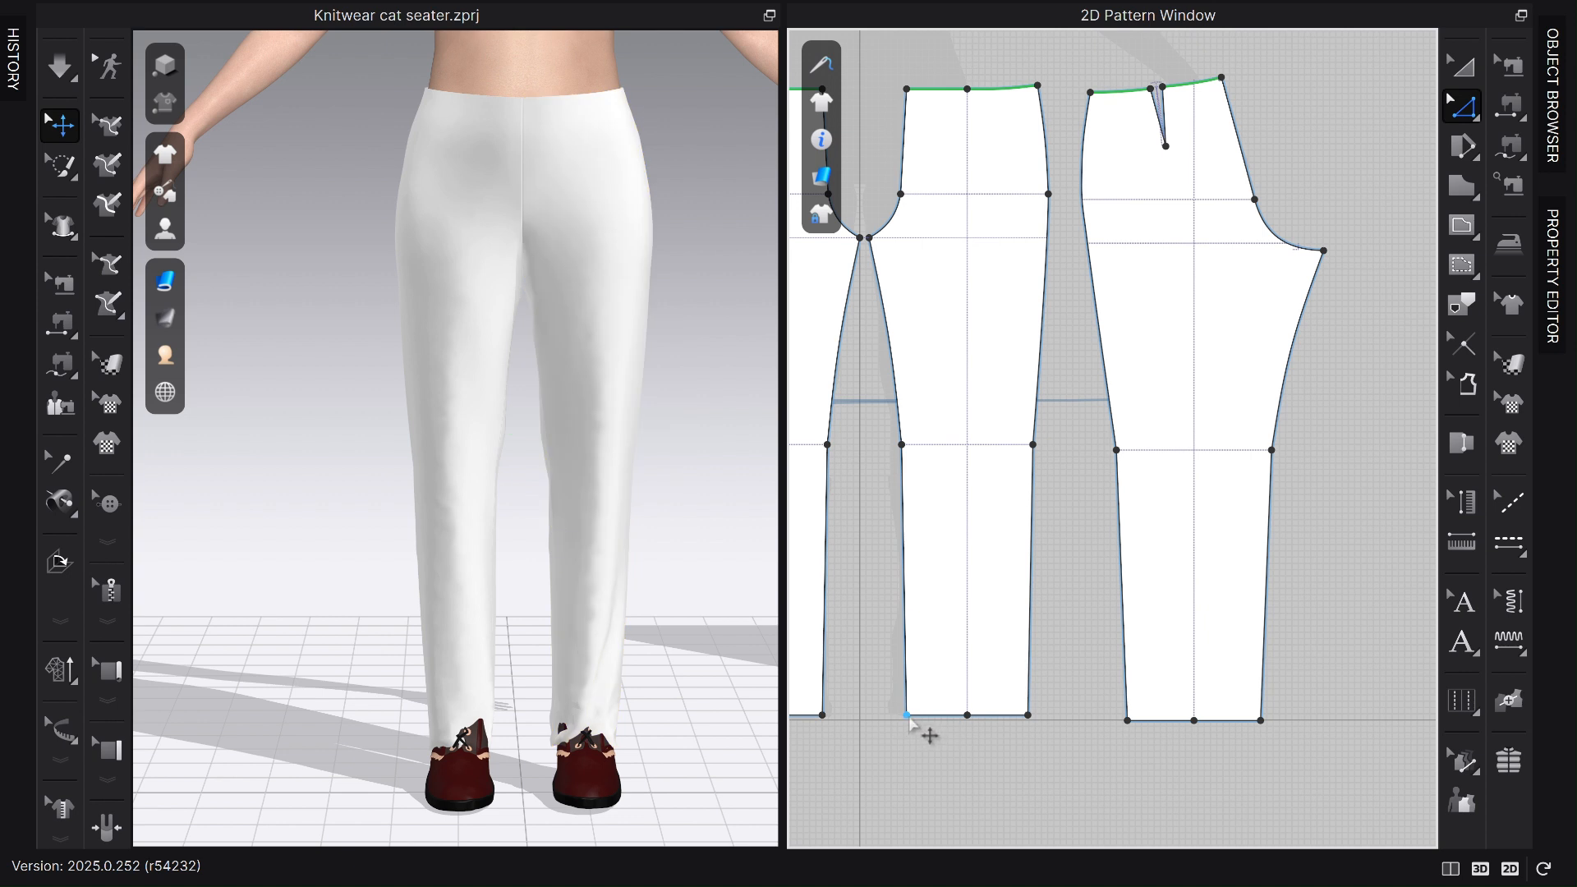
{"action": "left_click_drag", "start_coordinate": [907, 716], "coordinate": [892, 720]}
{"action": "right_click", "coordinate": [893, 720]}
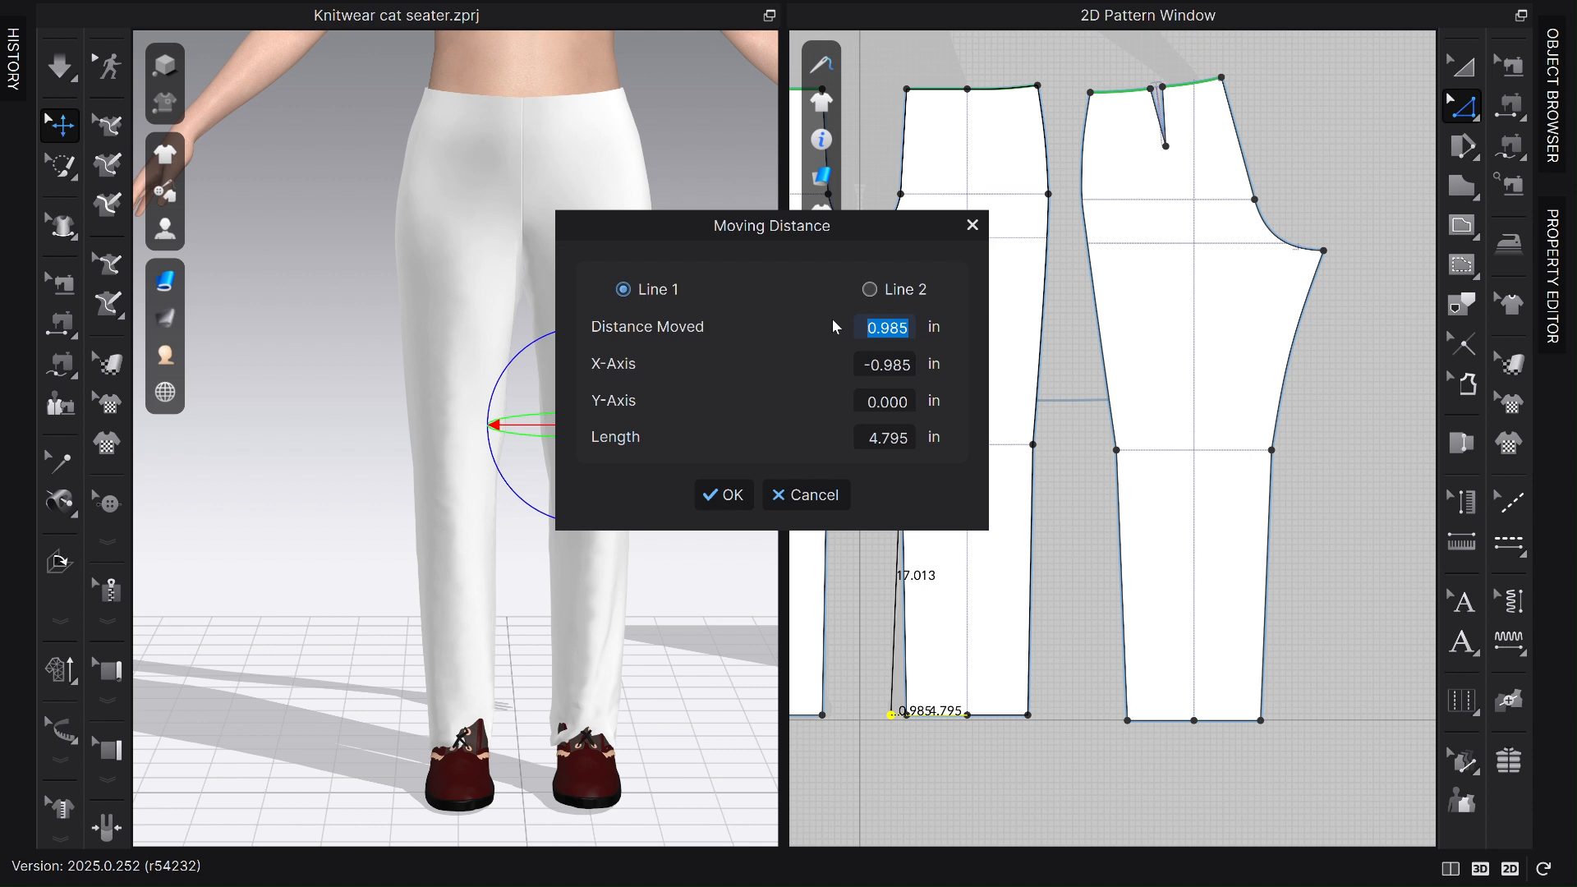
{"action": "type", "text": "1.5"}
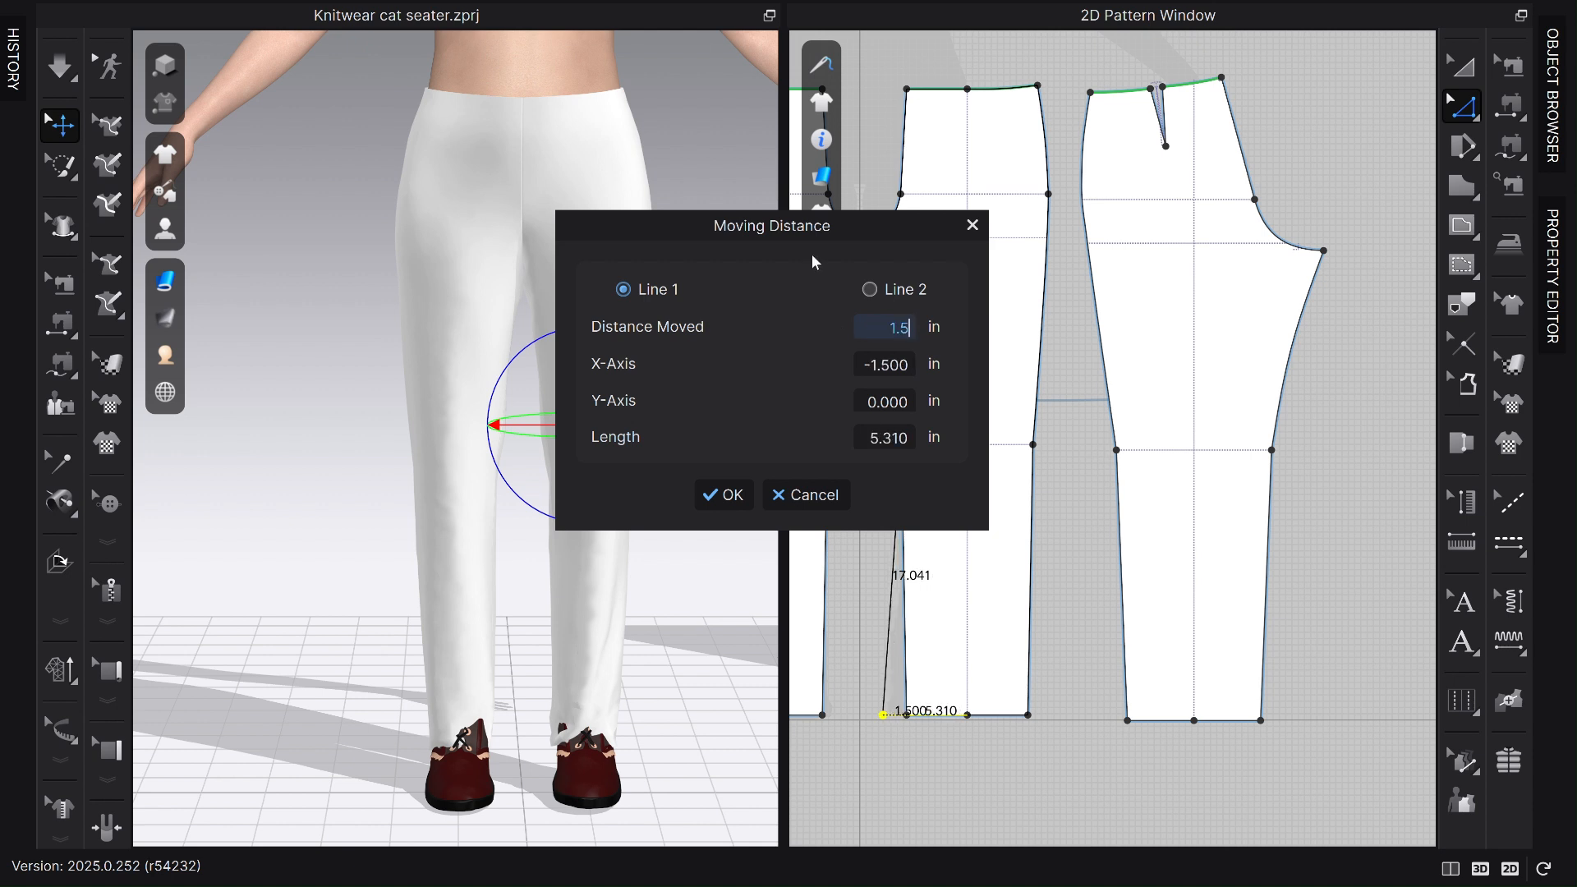
{"action": "left_click", "coordinate": [723, 495]}
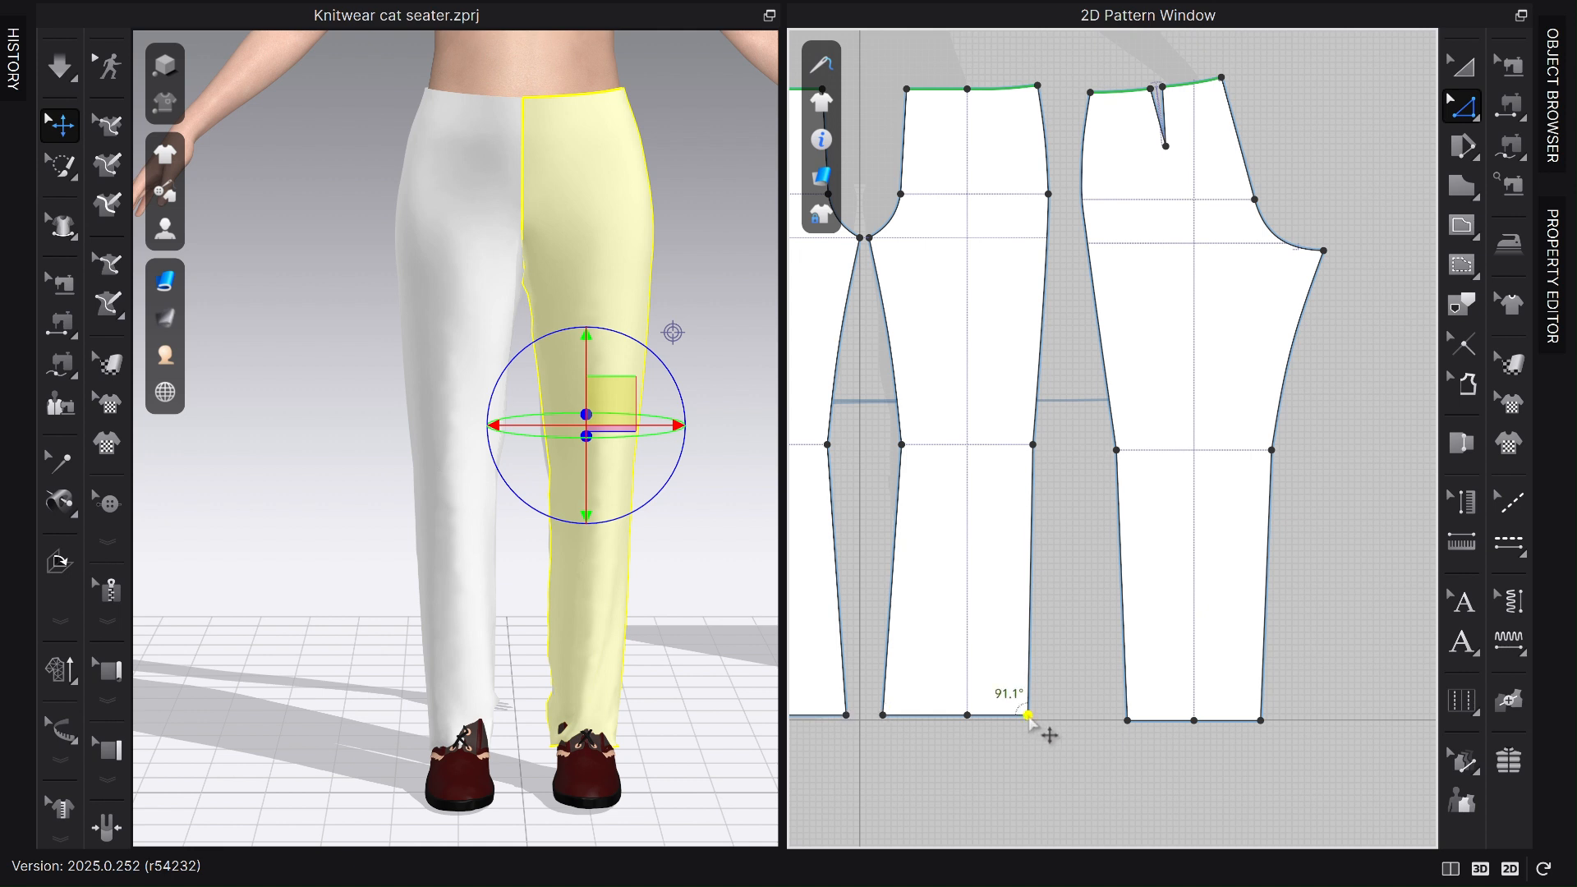
Move the side-seam hem corner of the front pants panel outward horizontally by 1.5 in.
{"action": "left_click_drag", "start_coordinate": [1028, 716], "coordinate": [1077, 736]}
{"action": "right_click", "coordinate": [1076, 736]}
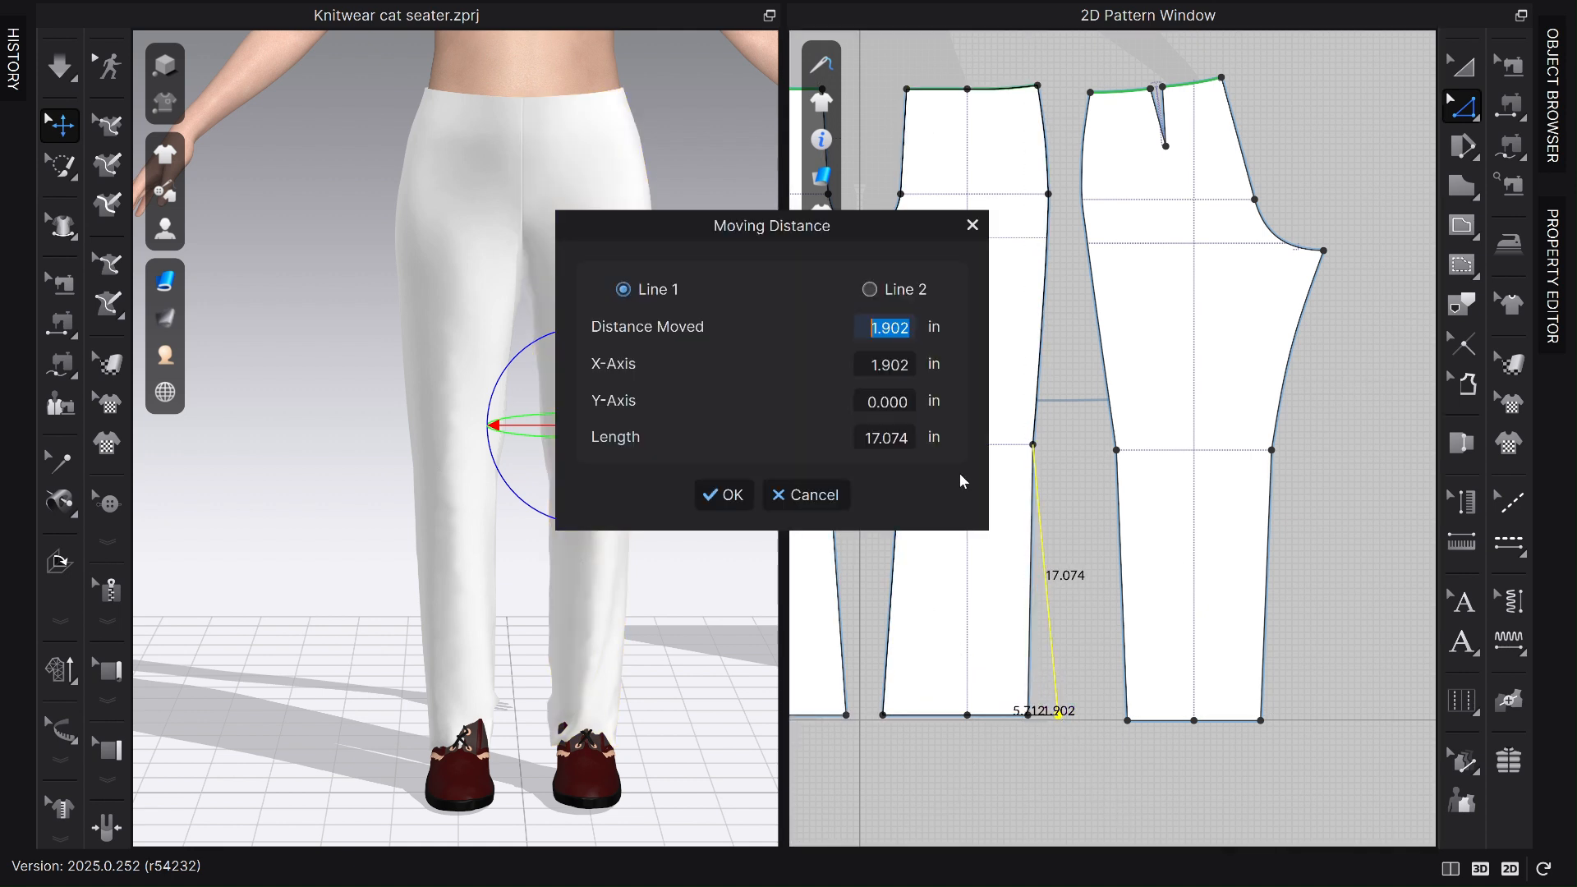
{"action": "type", "text": "1.5"}
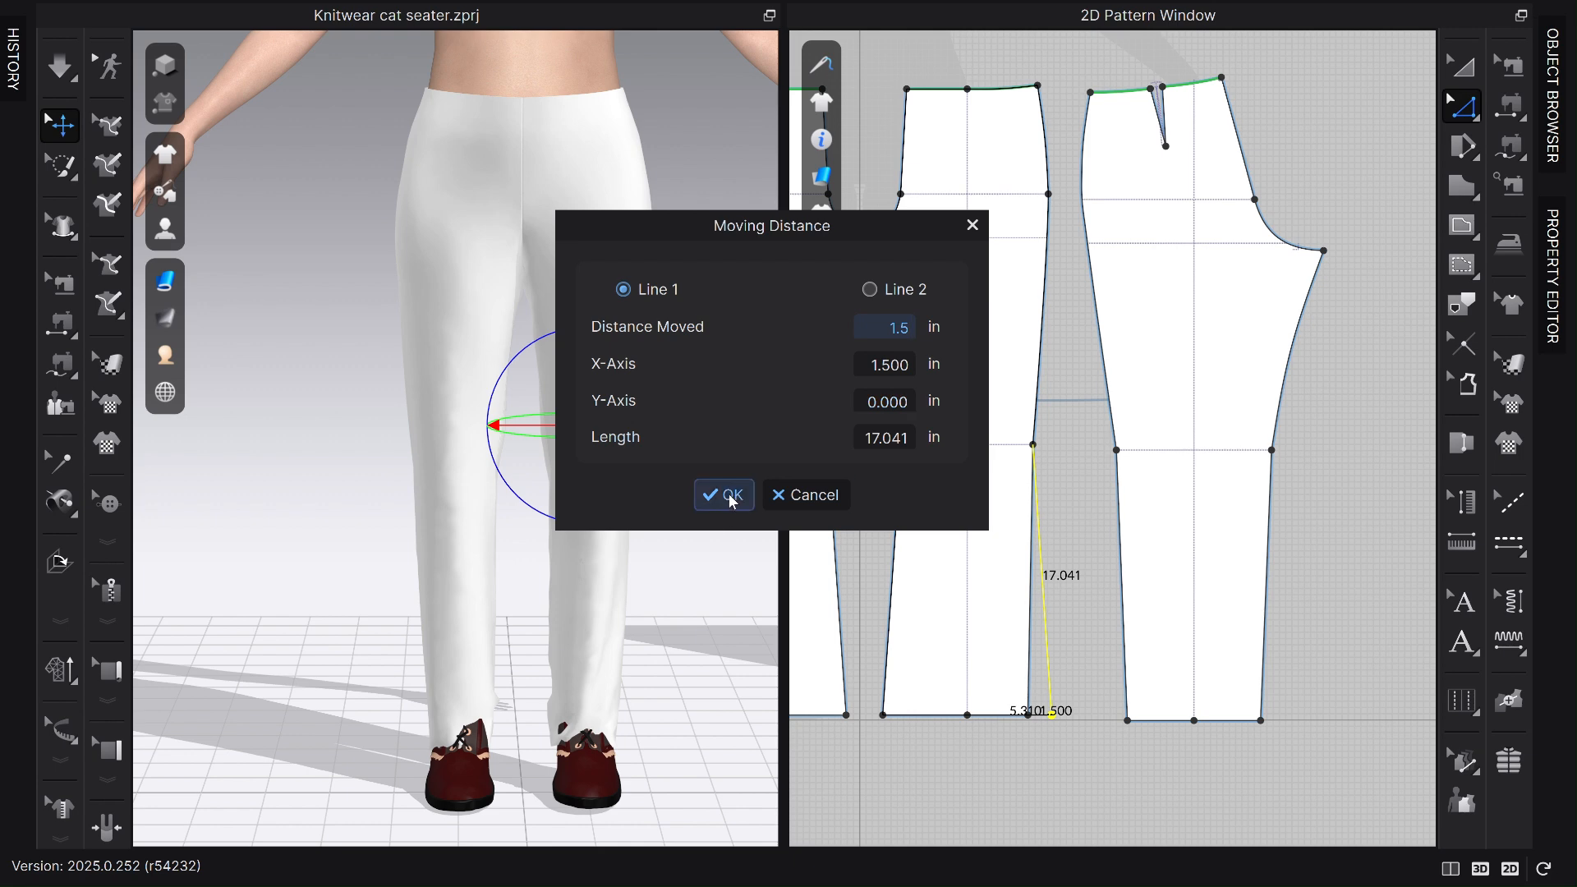
{"action": "left_click", "coordinate": [723, 494]}
Move the side-seam hem corner of the back pants panel outward horizontally by 2 in.
{"action": "scroll", "coordinate": [1027, 439], "scroll_direction": "up", "scroll_amount": 2}
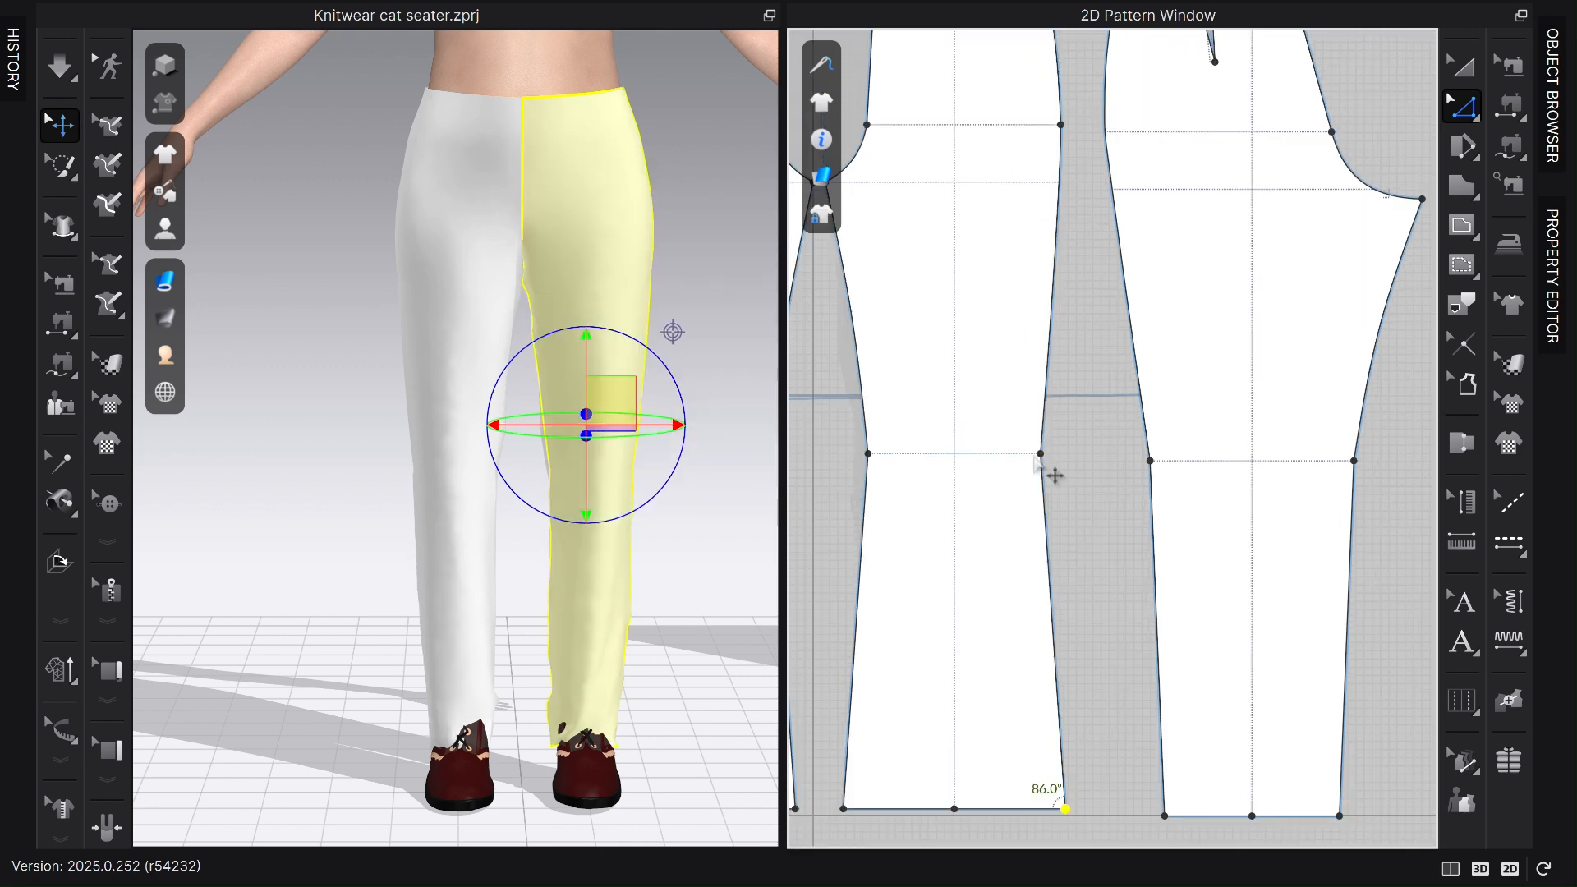
{"action": "scroll", "coordinate": [1207, 747], "scroll_direction": "down", "scroll_amount": 3}
{"action": "scroll", "coordinate": [1122, 785], "scroll_direction": "up", "scroll_amount": 4}
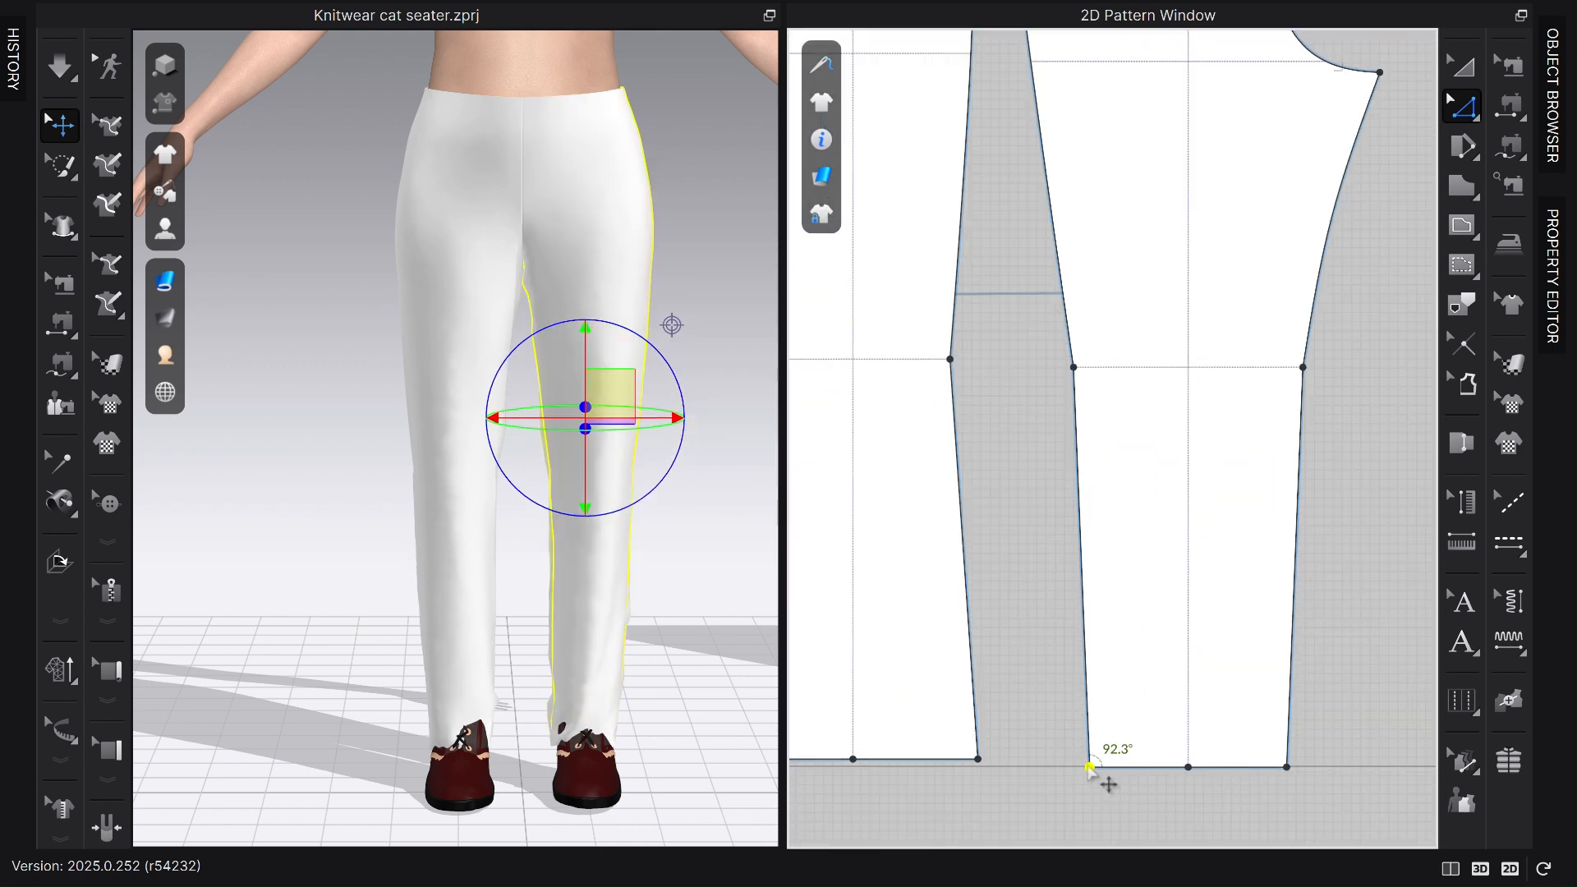
{"action": "left_click_drag", "start_coordinate": [1090, 768], "coordinate": [1055, 766]}
{"action": "right_click", "coordinate": [1056, 766]}
{"action": "type", "text": "2"}
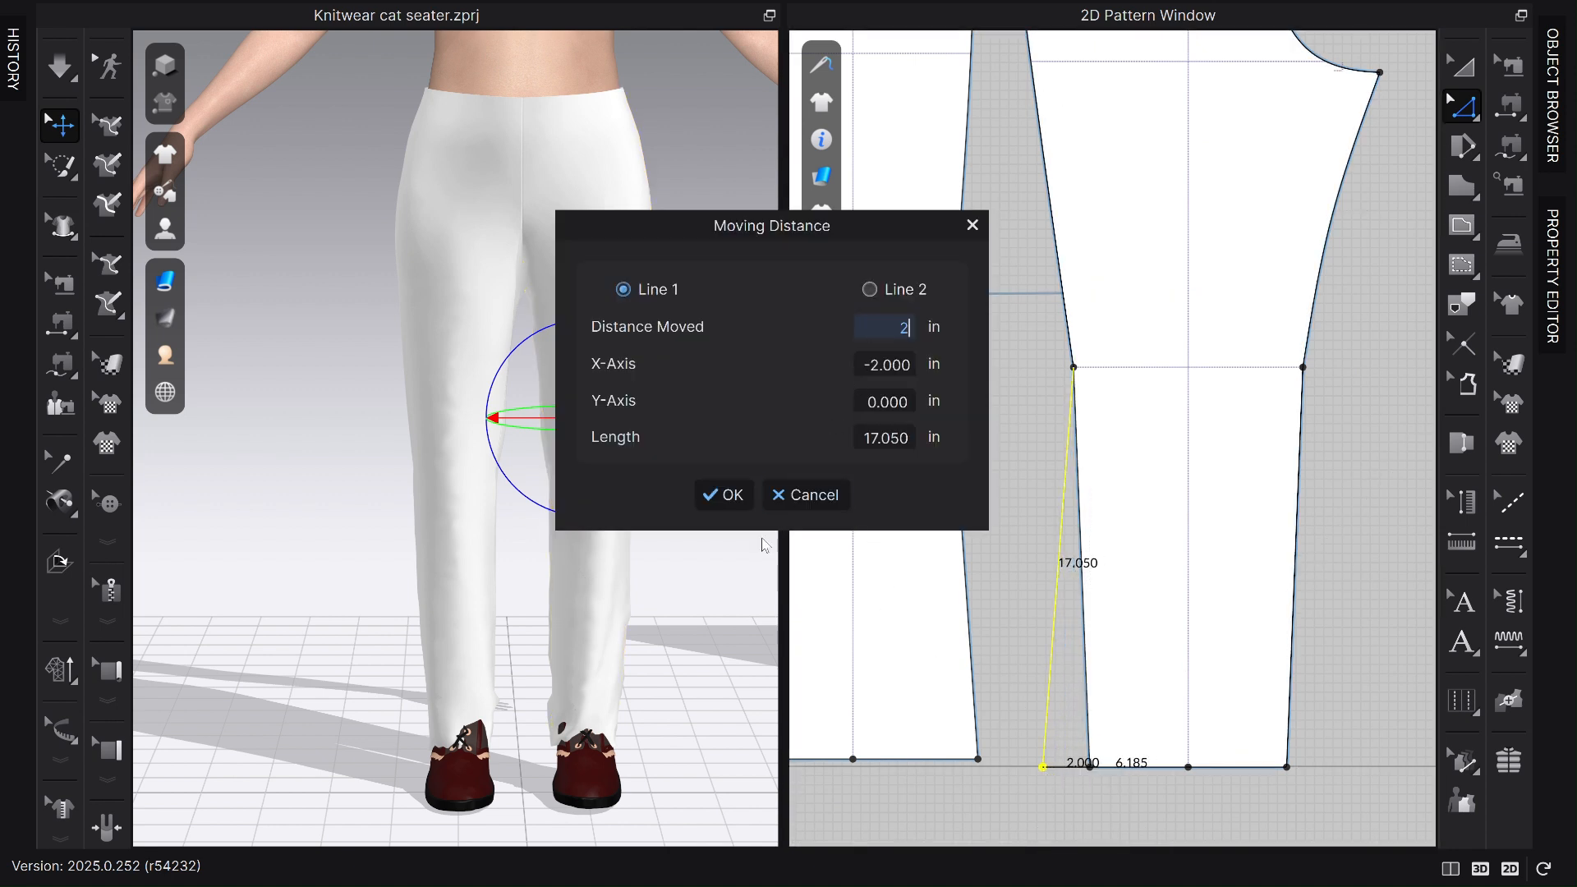
{"action": "left_click", "coordinate": [725, 494]}
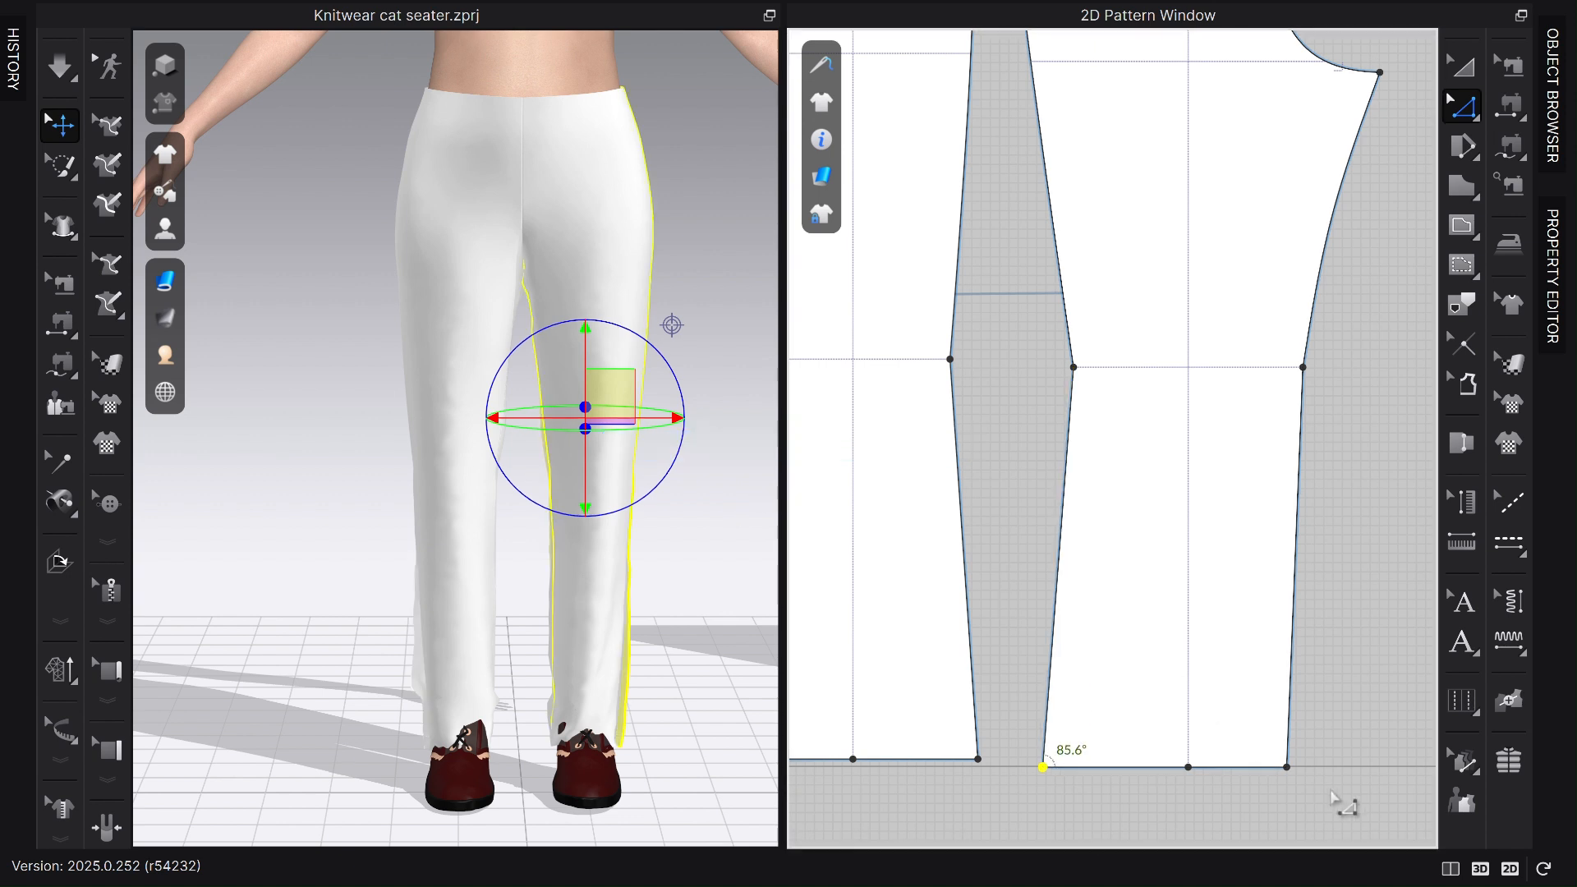
Move the inseam hem corner of the back pants panel outward horizontally by 2 in.
{"action": "left_click_drag", "start_coordinate": [1286, 767], "coordinate": [1344, 766]}
{"action": "right_click", "coordinate": [1345, 765]}
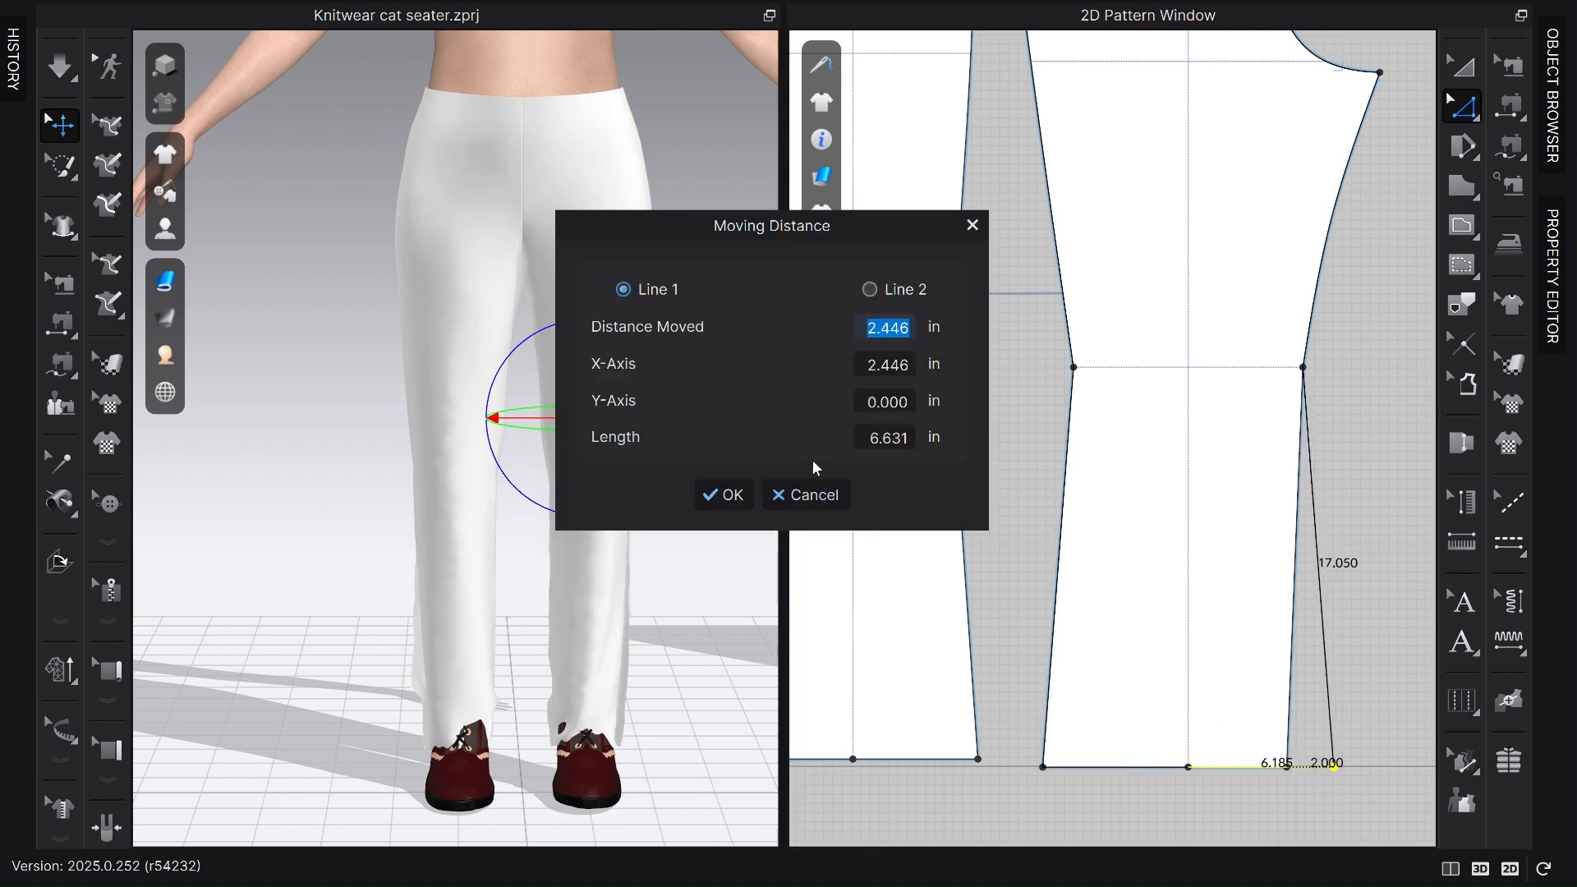
{"action": "type", "text": "2"}
{"action": "left_click", "coordinate": [722, 495]}
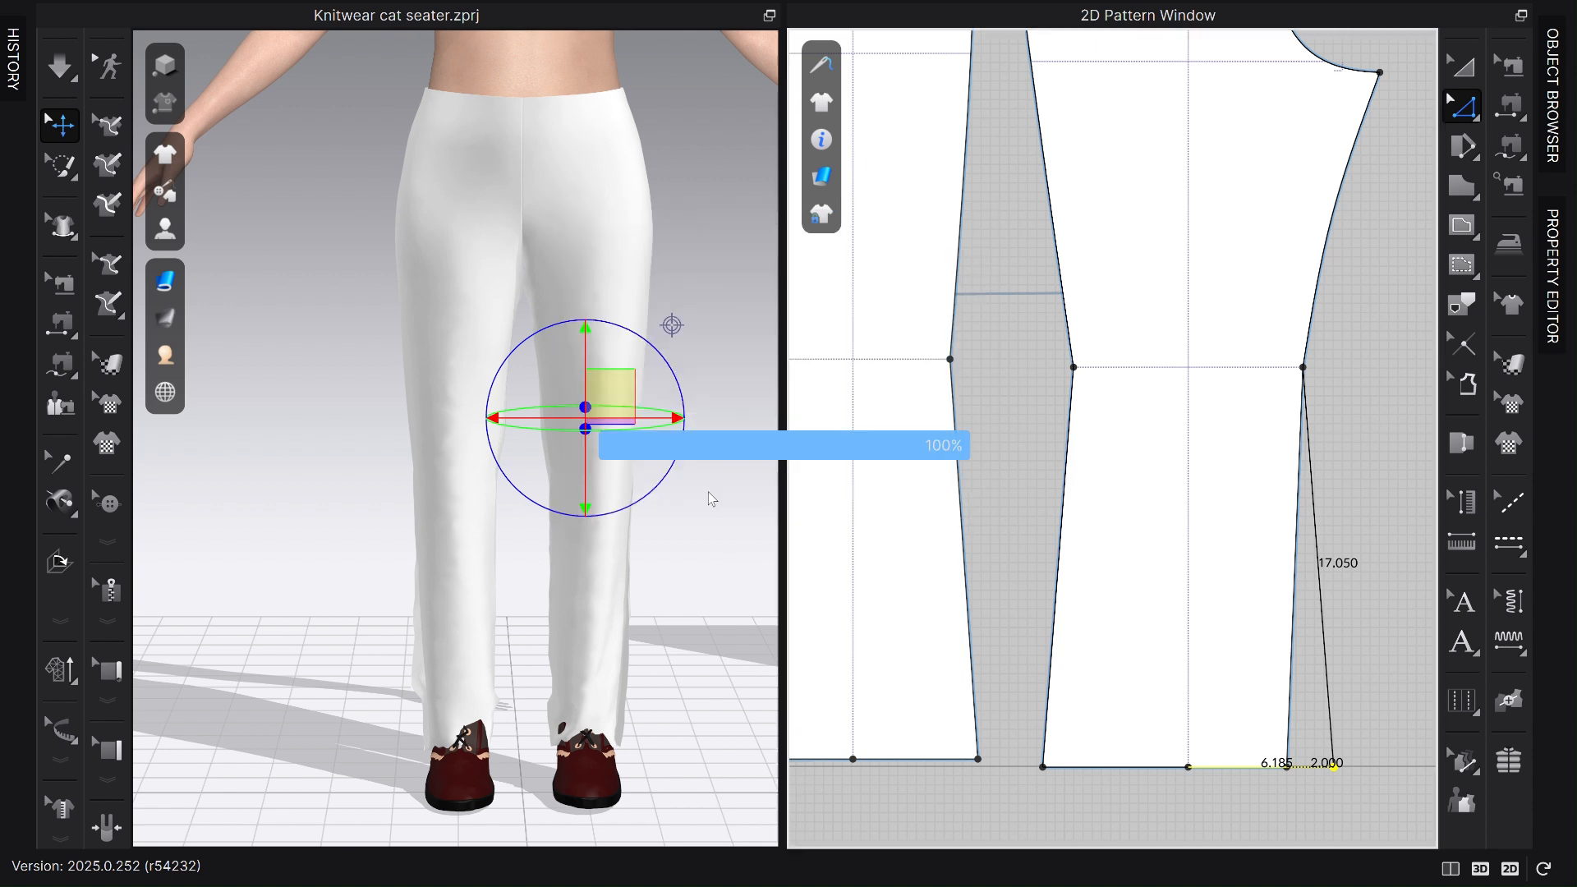
Switch to whole-pattern transformation and display the 2D pattern pieces with a translucent surface.
{"action": "scroll", "coordinate": [1322, 520], "scroll_direction": "down", "scroll_amount": 3}
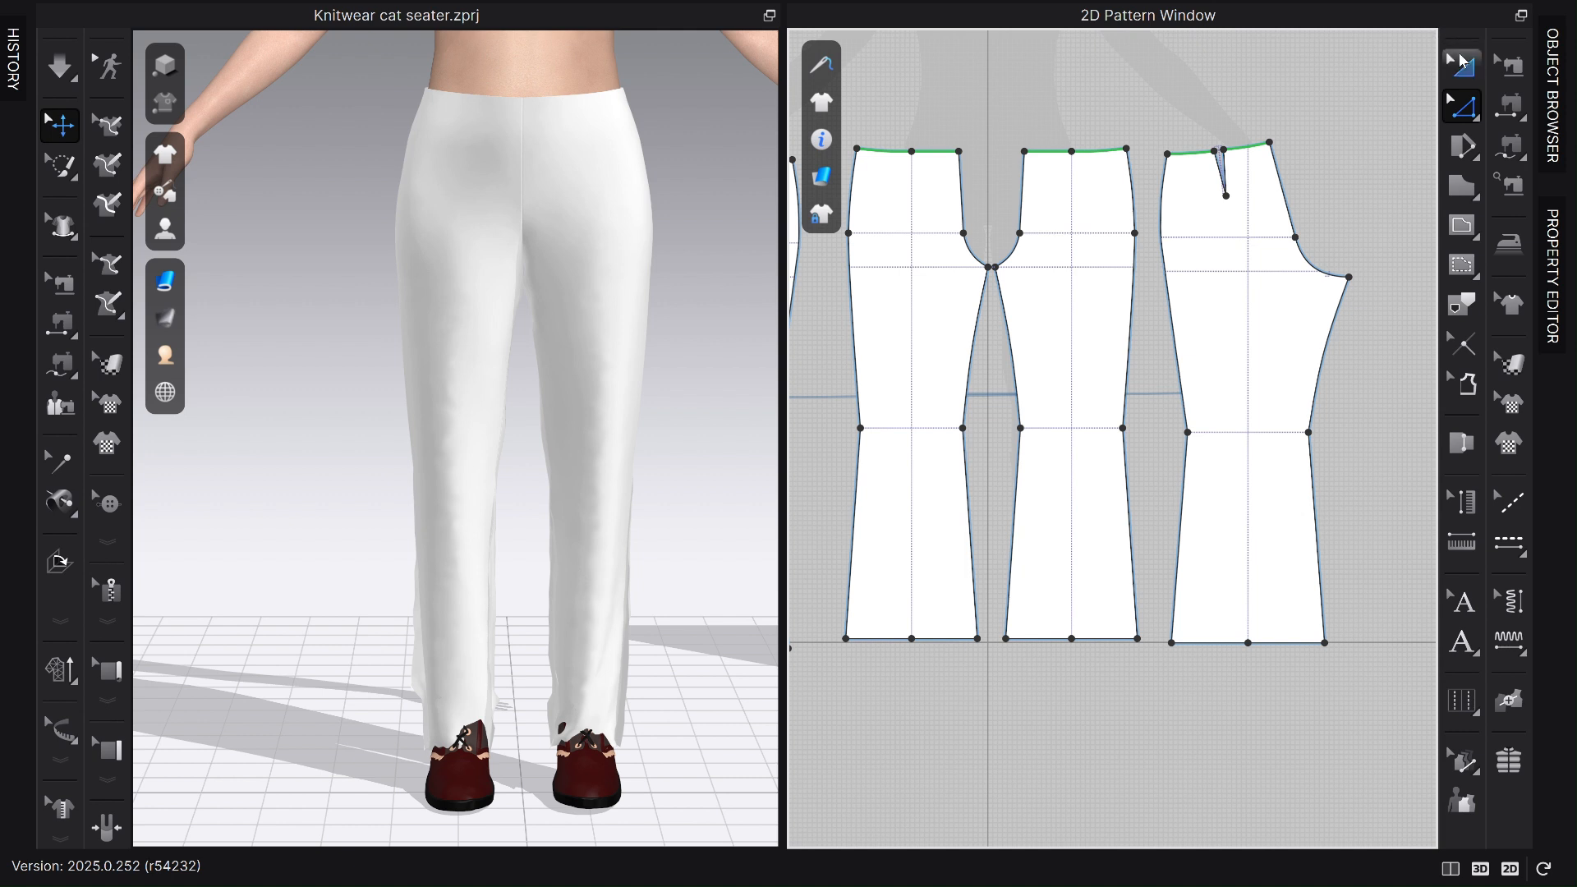
{"action": "left_click", "coordinate": [1462, 62]}
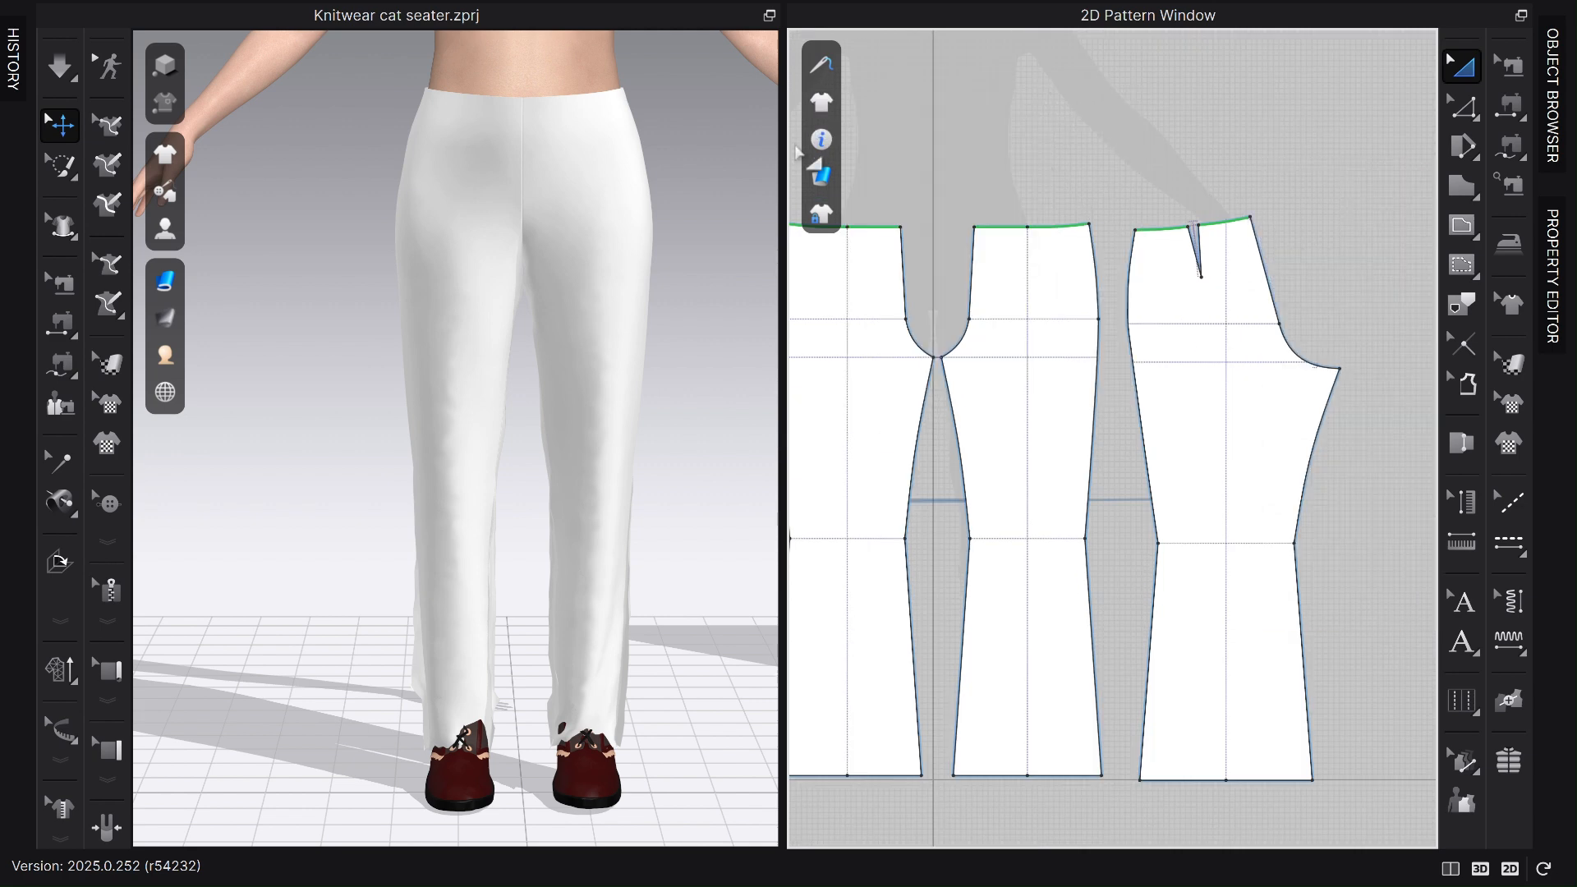
{"action": "mouse_move", "coordinate": [823, 187]}
{"action": "left_click", "coordinate": [976, 297]}
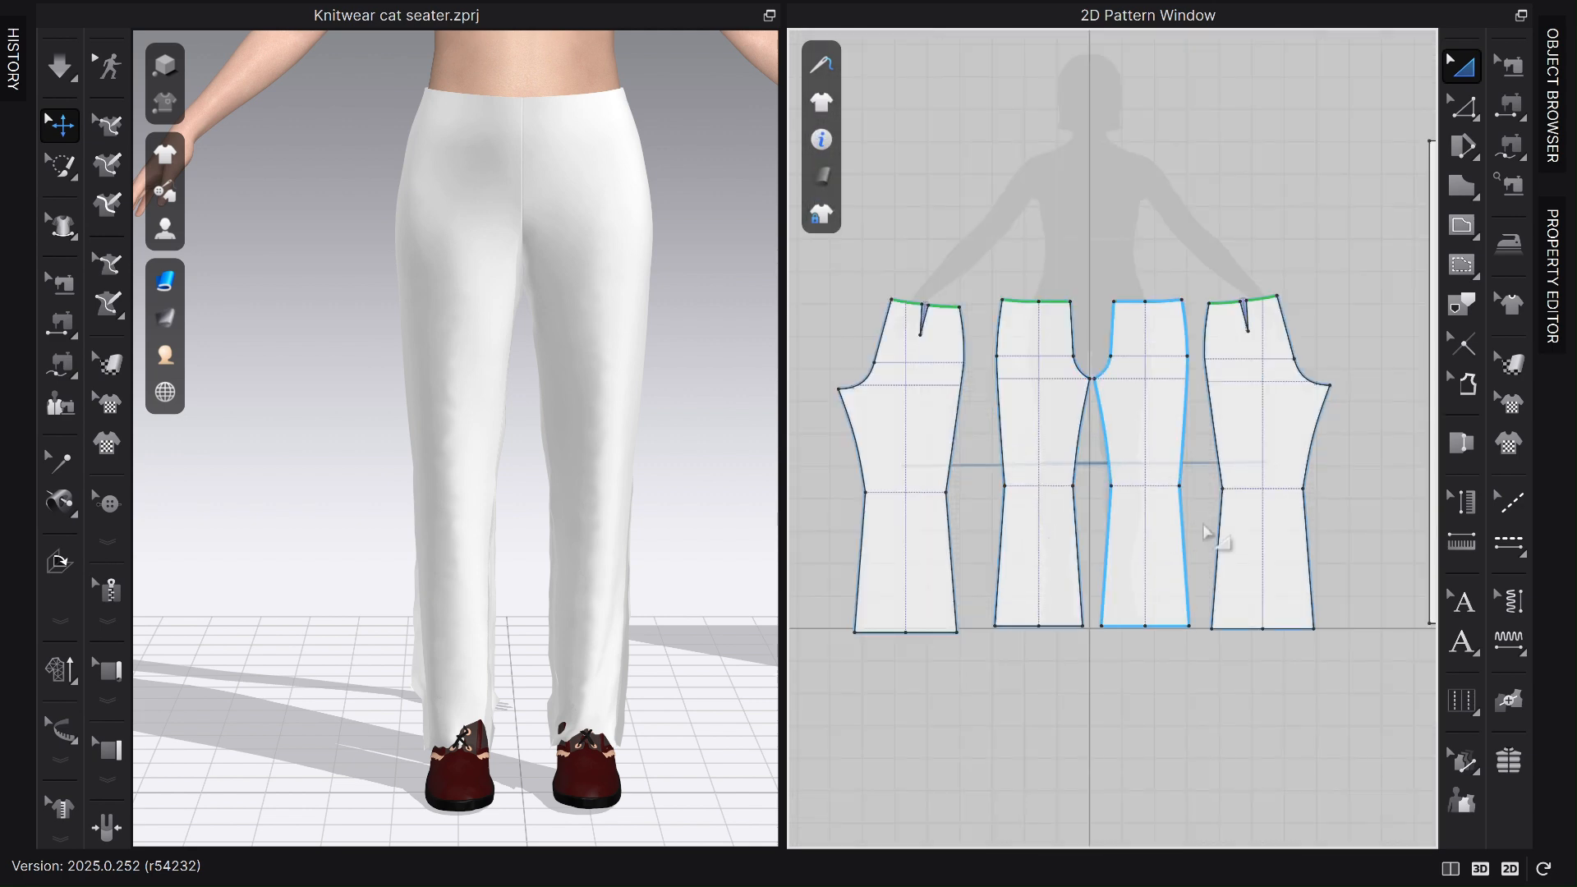
Move the front pants panel across the 2D layout onto the back panel of the opposite leg.
{"action": "left_click", "coordinate": [905, 493]}
{"action": "left_click", "coordinate": [1140, 522]}
{"action": "left_click_drag", "start_coordinate": [1145, 543], "coordinate": [902, 543]}
{"action": "scroll", "coordinate": [900, 584], "scroll_direction": "up", "scroll_amount": 5}
{"action": "scroll", "coordinate": [908, 575], "scroll_direction": "down", "scroll_amount": 5}
{"action": "scroll", "coordinate": [924, 645], "scroll_direction": "up", "scroll_amount": 5}
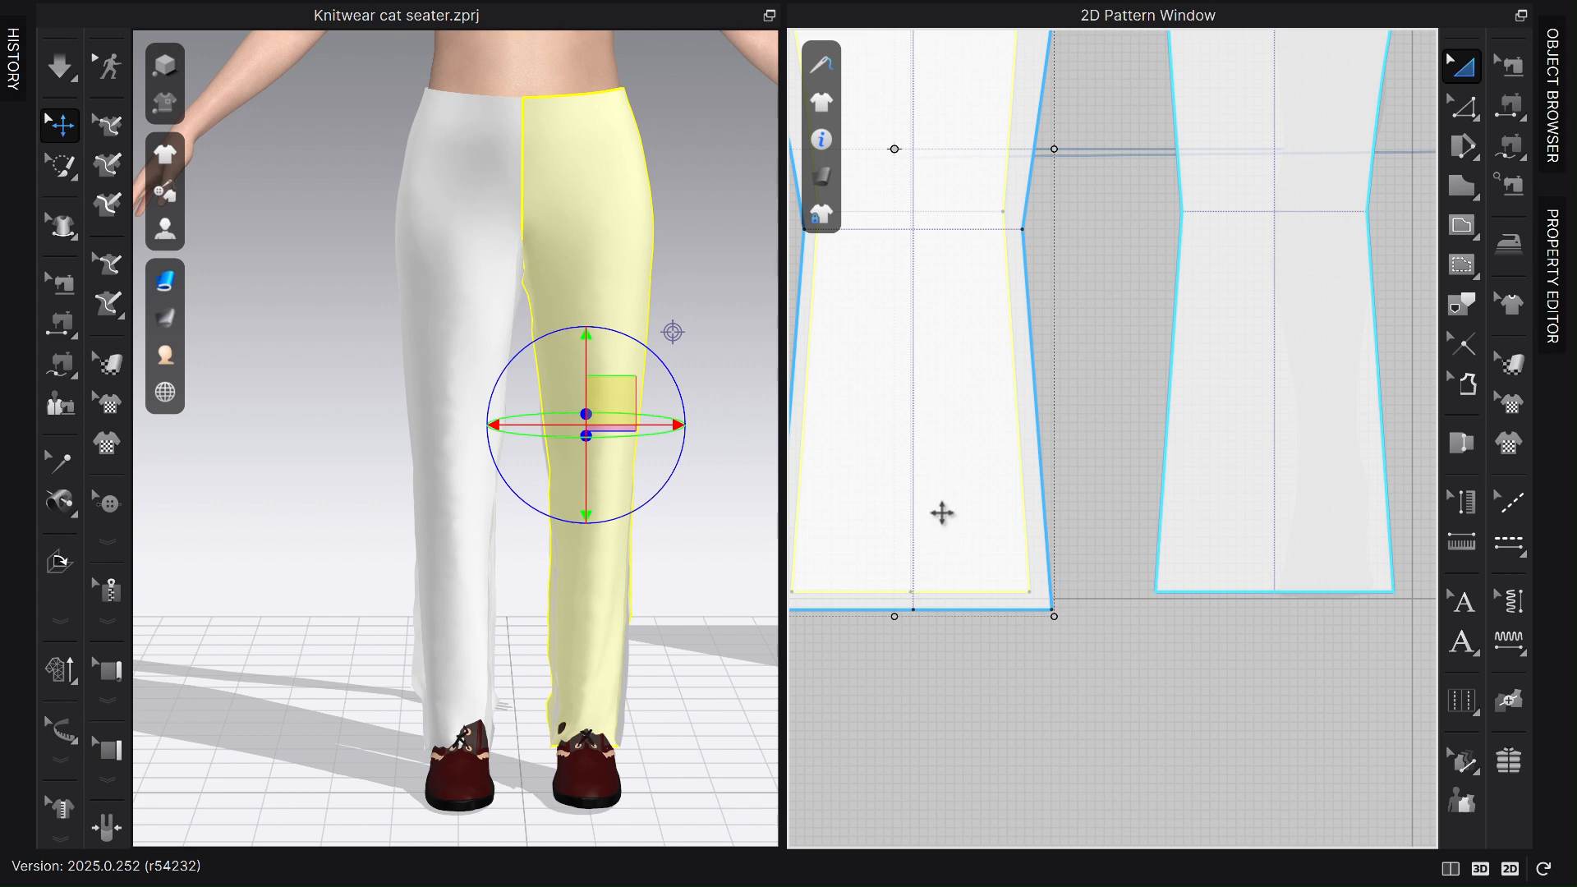
Shift the back panel to line up its hem and vertical centre line with the overlapping front panel.
{"action": "left_click", "coordinate": [942, 513]}
{"action": "scroll", "coordinate": [836, 599], "scroll_direction": "down", "scroll_amount": 3}
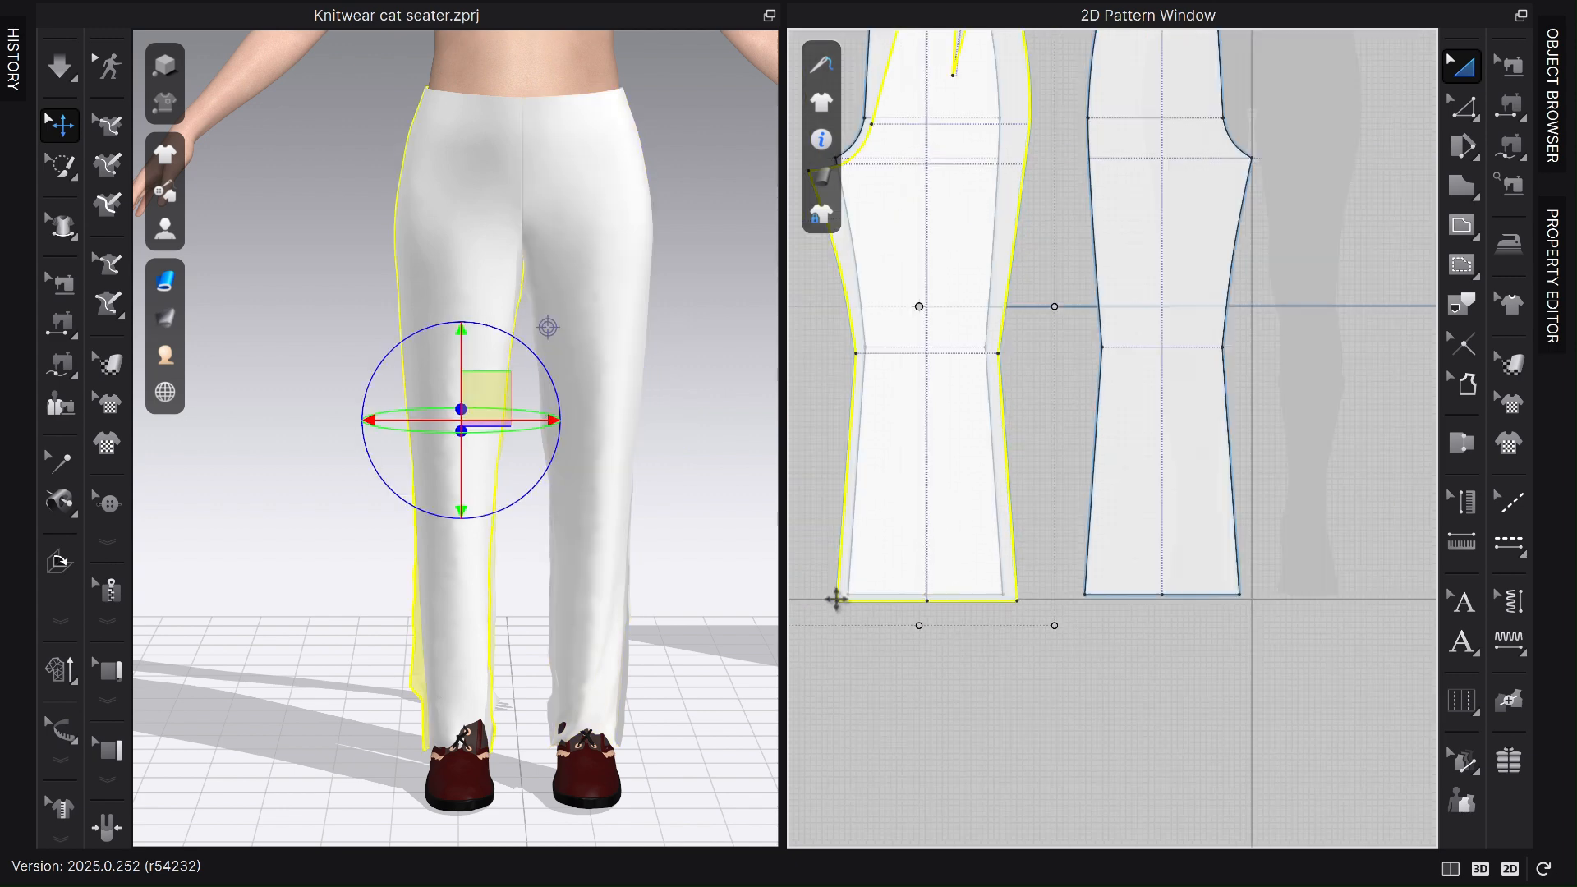
{"action": "scroll", "coordinate": [836, 599], "scroll_direction": "up", "scroll_amount": 4}
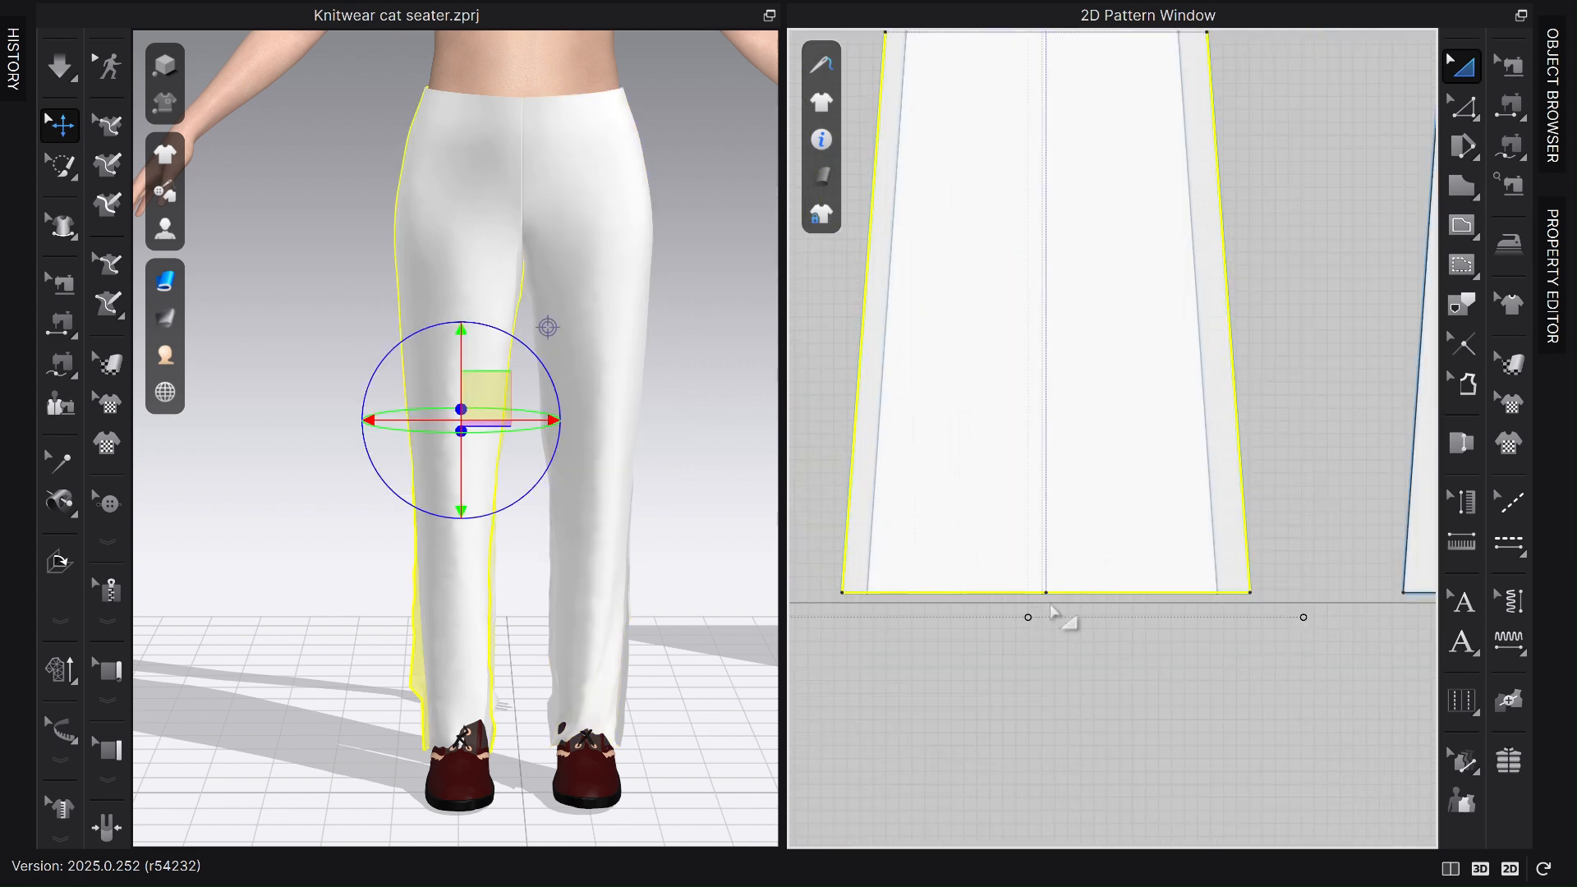
{"action": "scroll", "coordinate": [1117, 534], "scroll_direction": "up", "scroll_amount": 3}
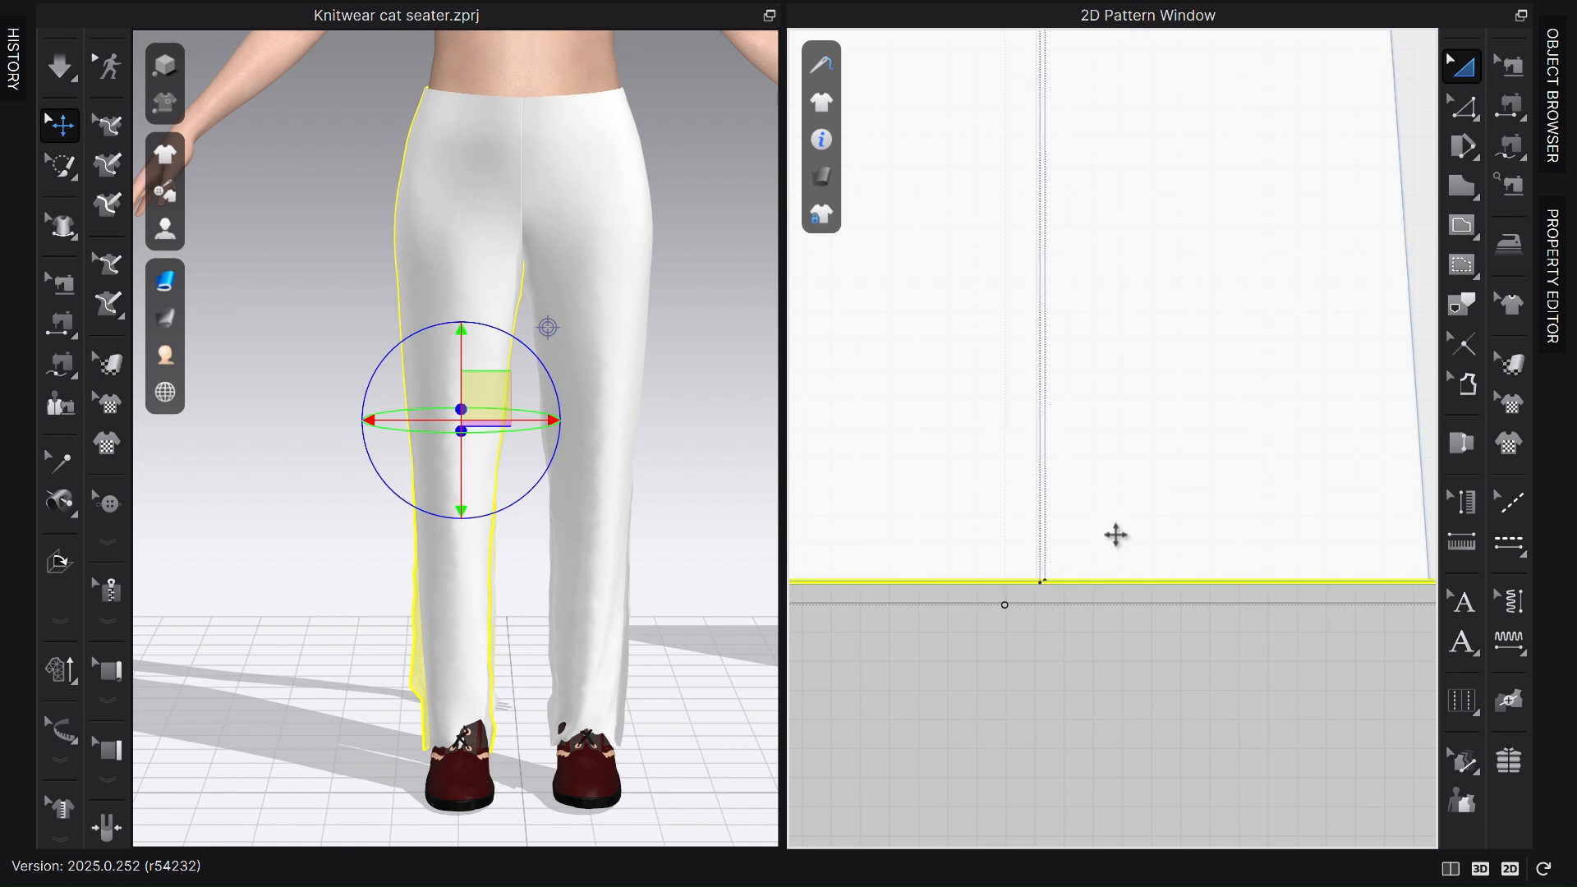
{"action": "scroll", "coordinate": [1054, 555], "scroll_direction": "up", "scroll_amount": 3}
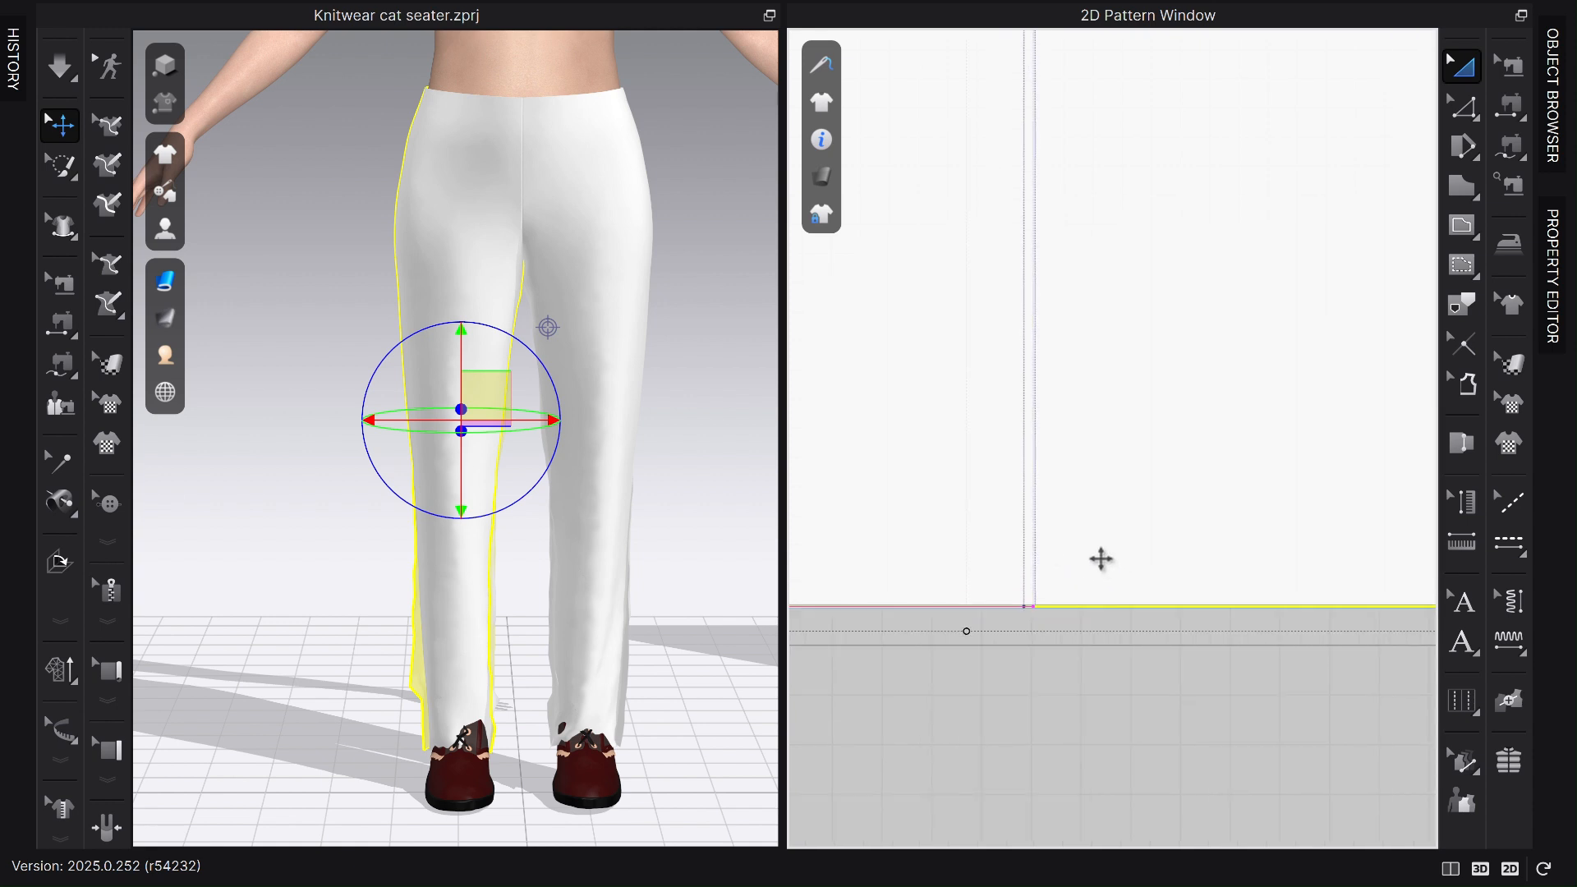
{"action": "left_click_drag", "start_coordinate": [1100, 558], "coordinate": [1064, 607]}
{"action": "scroll", "coordinate": [1066, 582], "scroll_direction": "up", "scroll_amount": 3}
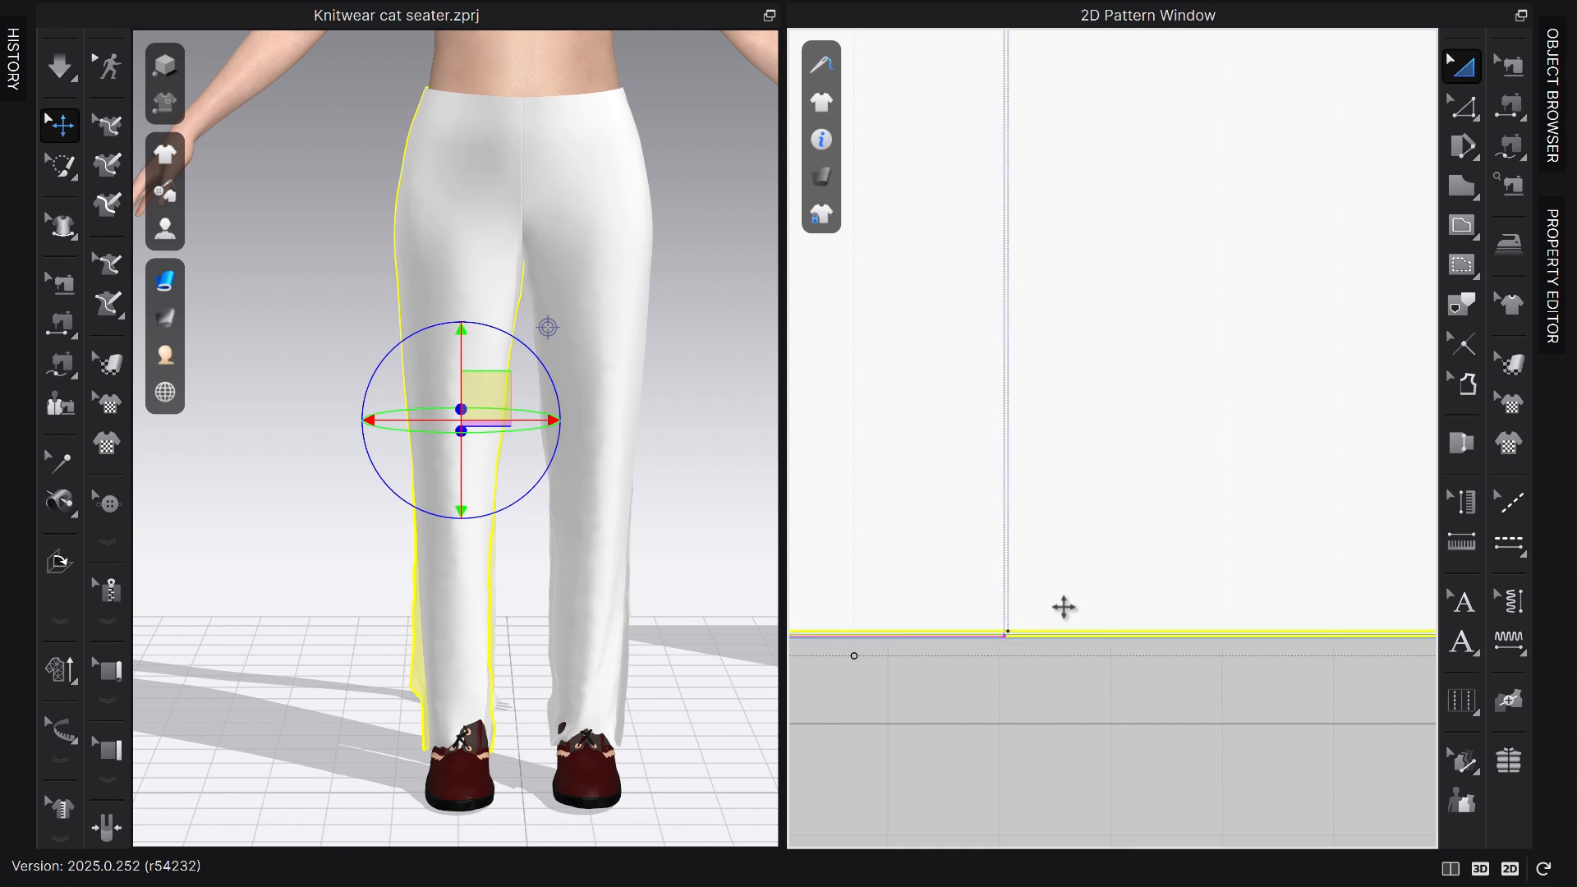
{"action": "scroll", "coordinate": [1136, 648], "scroll_direction": "down", "scroll_amount": 5}
{"action": "scroll", "coordinate": [1229, 491], "scroll_direction": "up", "scroll_amount": 6}
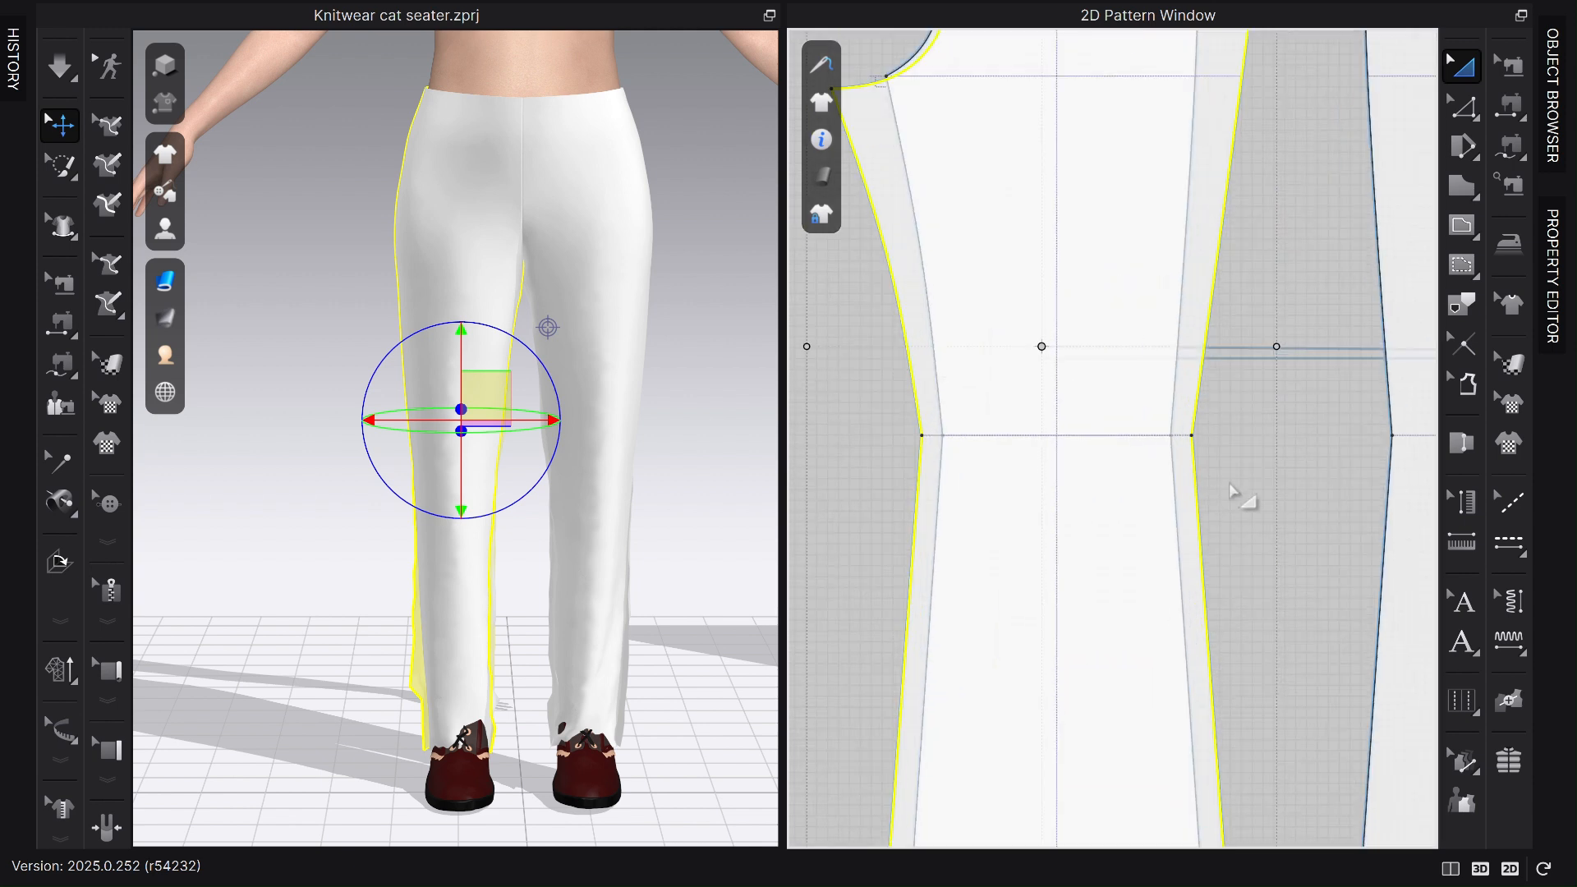
{"action": "left_click", "coordinate": [1230, 491]}
{"action": "scroll", "coordinate": [1100, 468], "scroll_direction": "down", "scroll_amount": 3}
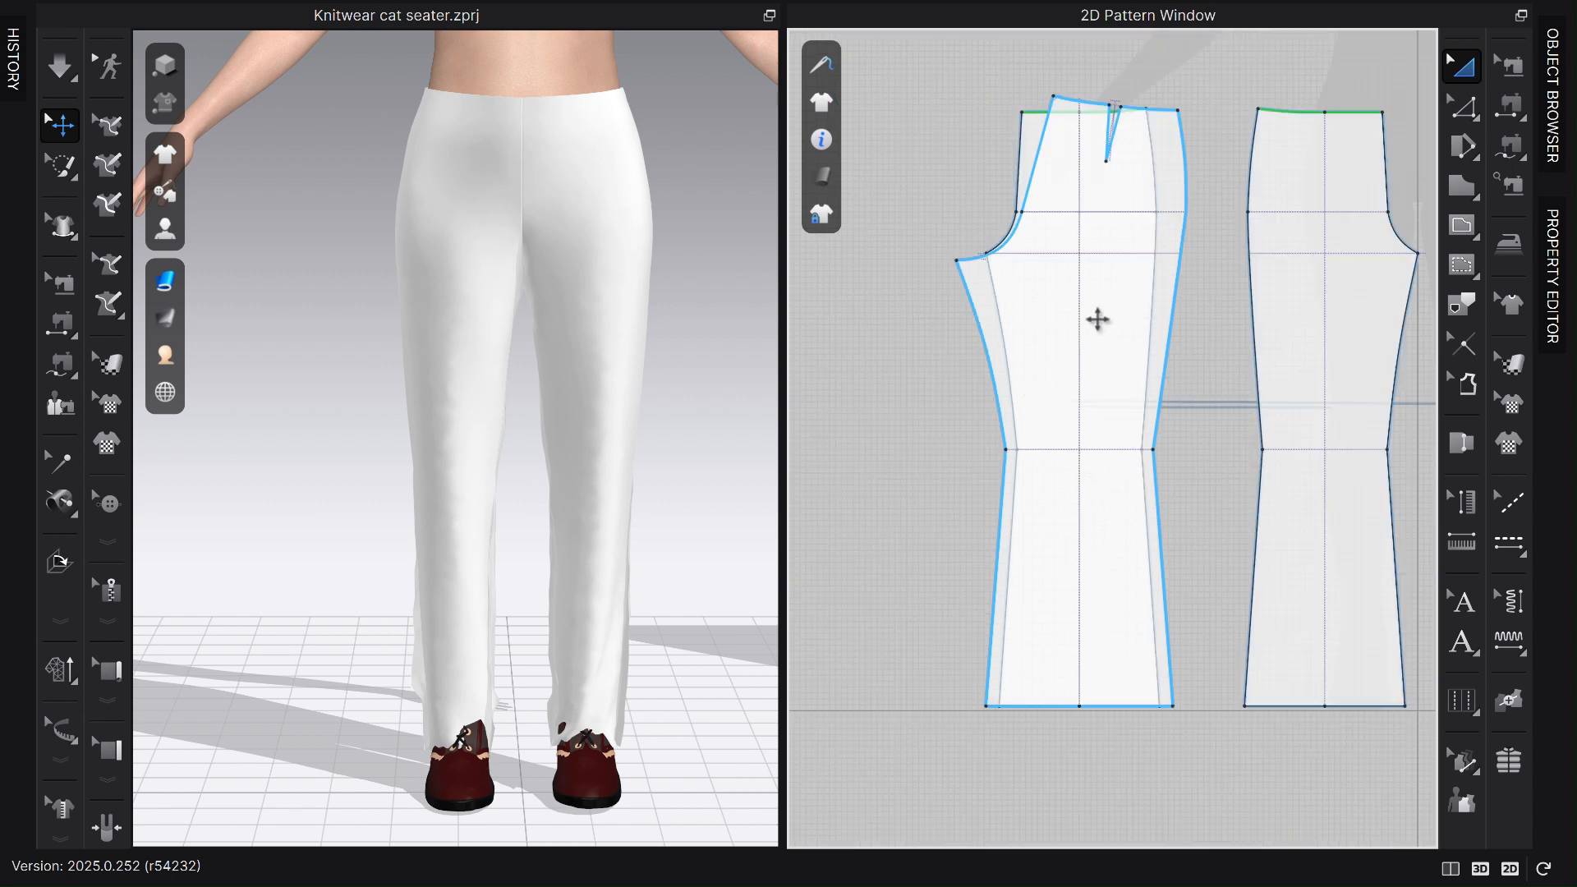
Change the stacking order of the front pants panel where it overlaps the back panel.
{"action": "left_click", "coordinate": [1027, 133]}
{"action": "right_click", "coordinate": [1027, 135]}
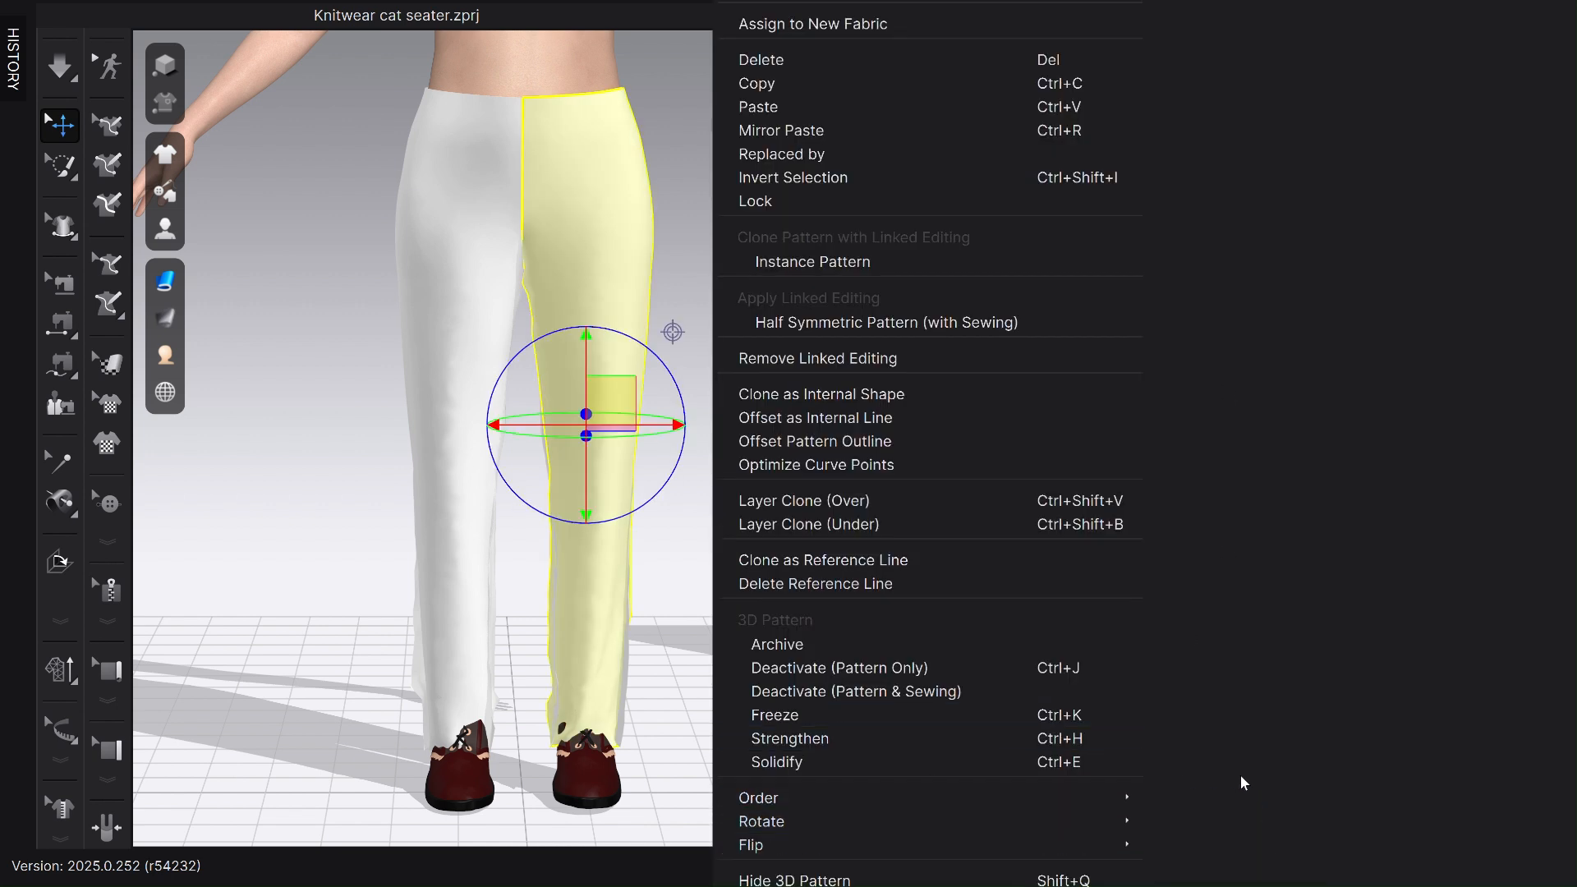
{"action": "mouse_move", "coordinate": [1081, 796]}
{"action": "left_click", "coordinate": [1171, 795]}
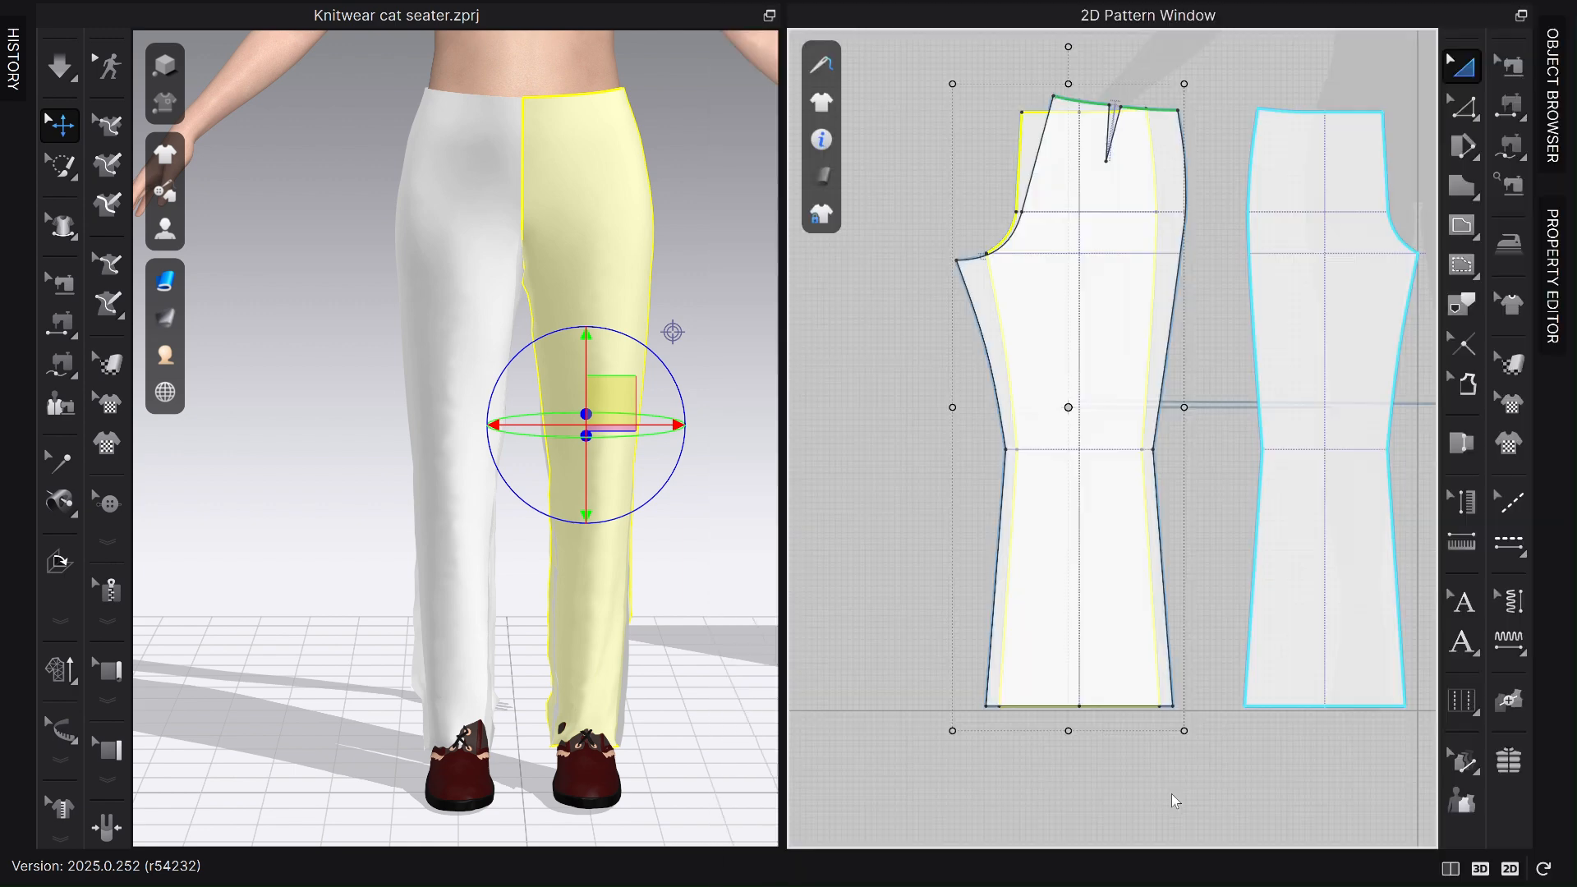
Send the back pants panel to the back so the overlapping front panel lies on top.
{"action": "left_click", "coordinate": [909, 733]}
{"action": "left_click", "coordinate": [1078, 616]}
{"action": "right_click", "coordinate": [1081, 615]}
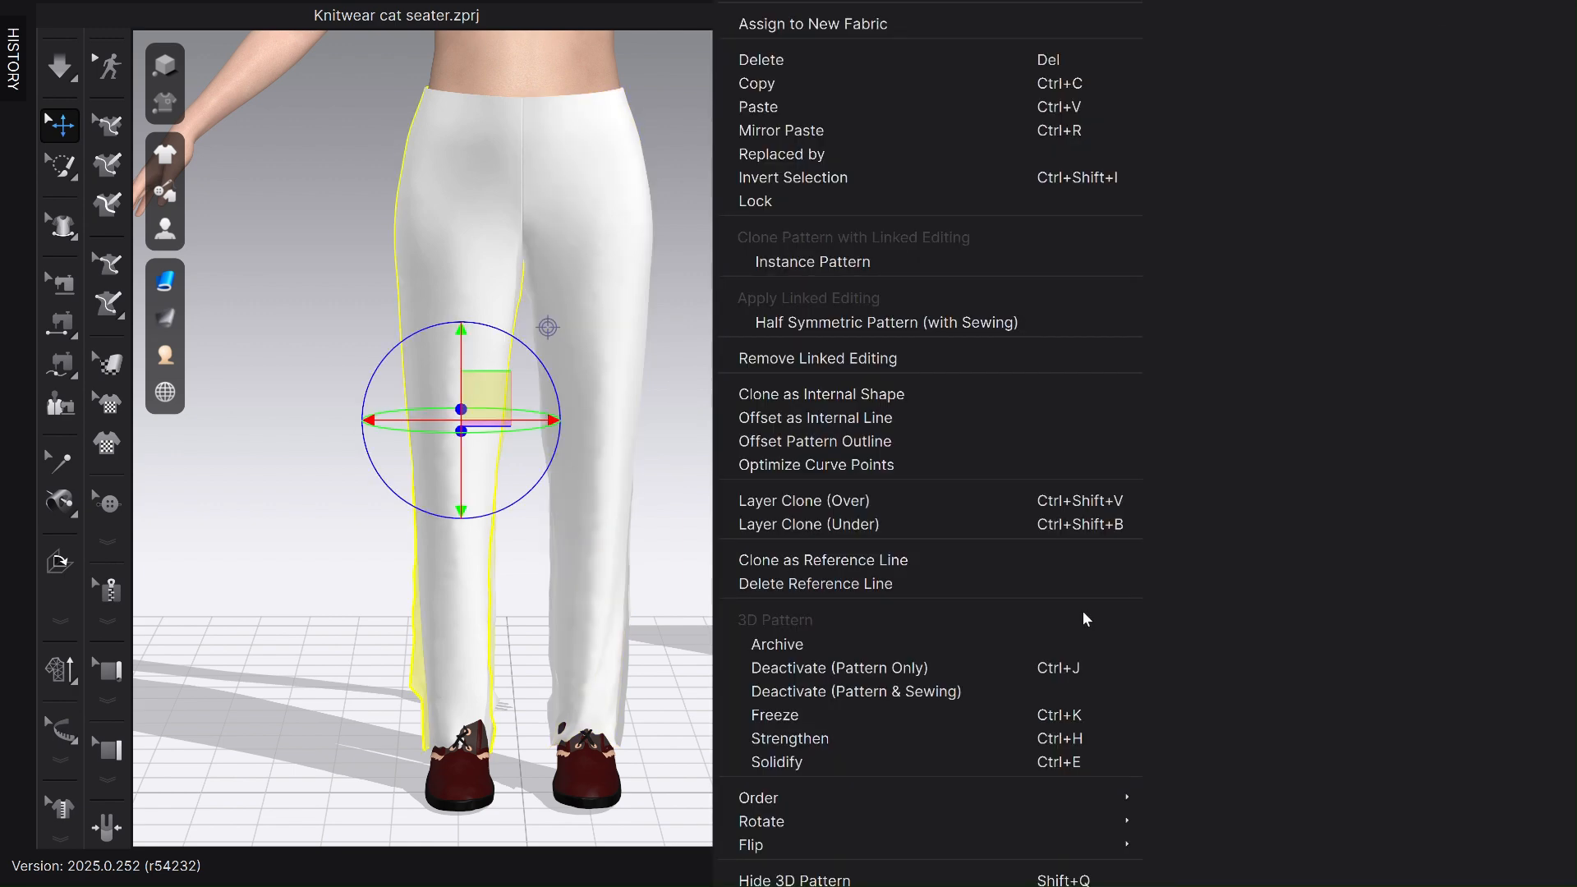
{"action": "mouse_move", "coordinate": [839, 803]}
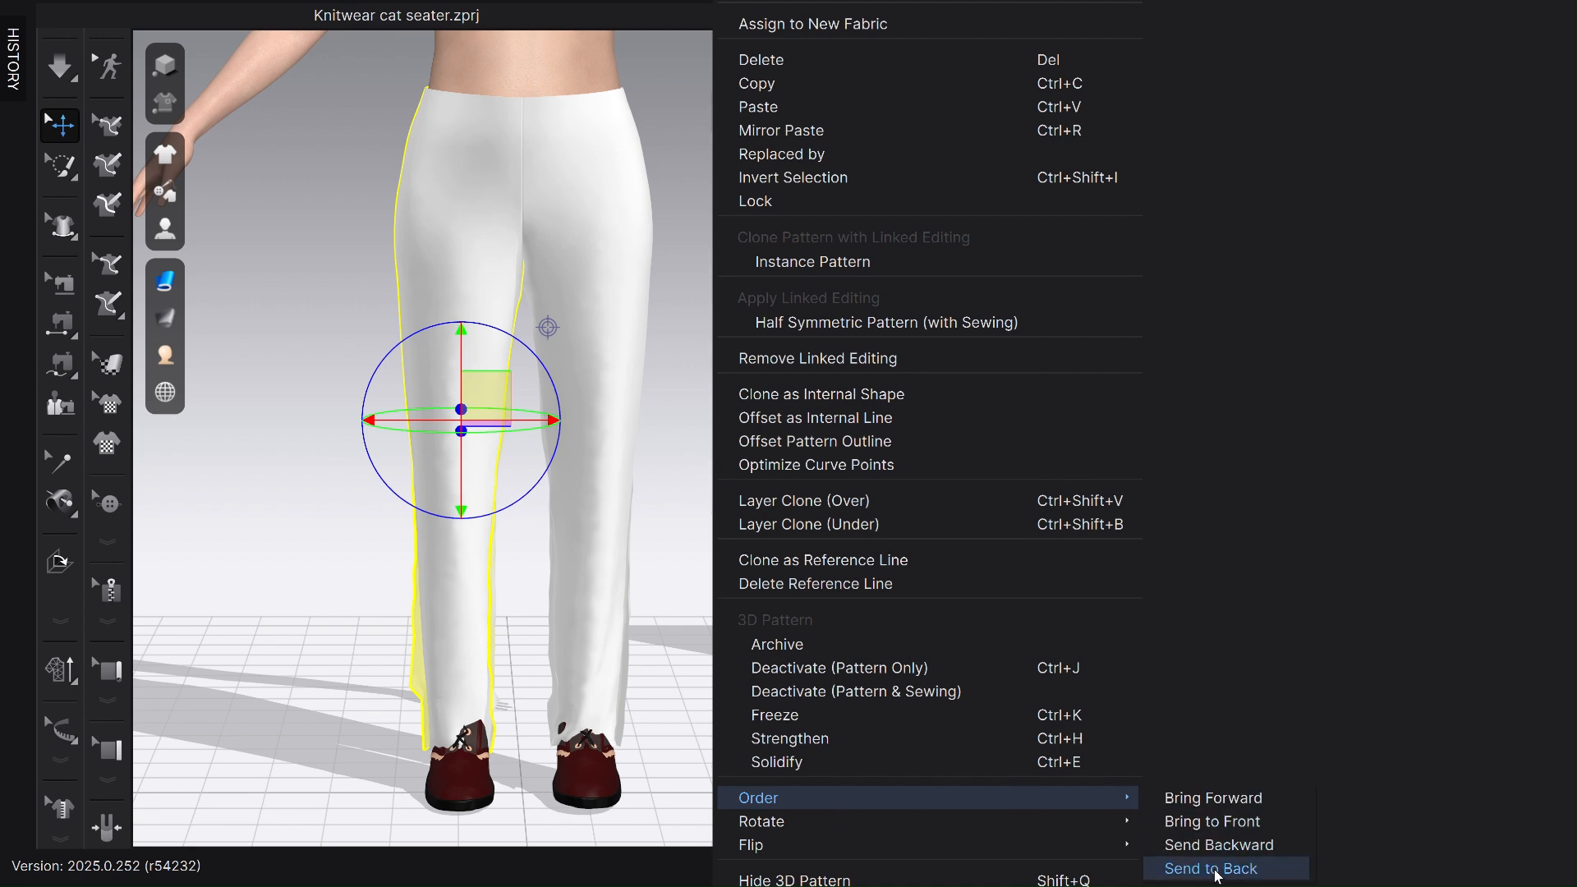
{"action": "left_click", "coordinate": [1232, 870]}
{"action": "left_click", "coordinate": [1056, 573]}
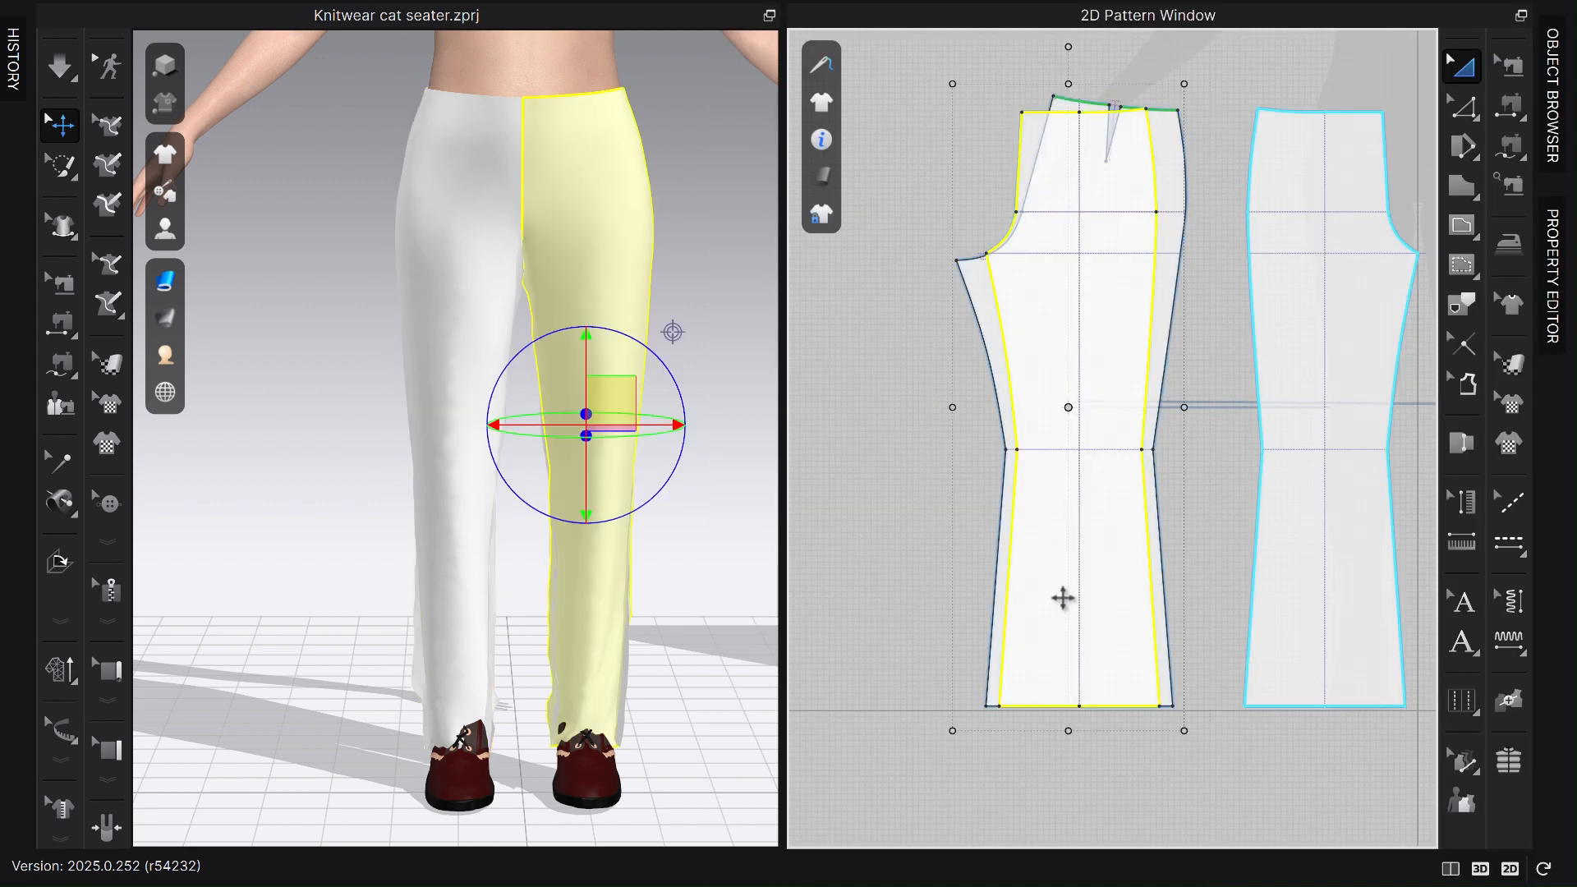
Move the front panel's outseam knee point outward by a distance of 1 in.
{"action": "scroll", "coordinate": [1064, 609], "scroll_direction": "down", "scroll_amount": 3}
{"action": "left_click", "coordinate": [1387, 386]}
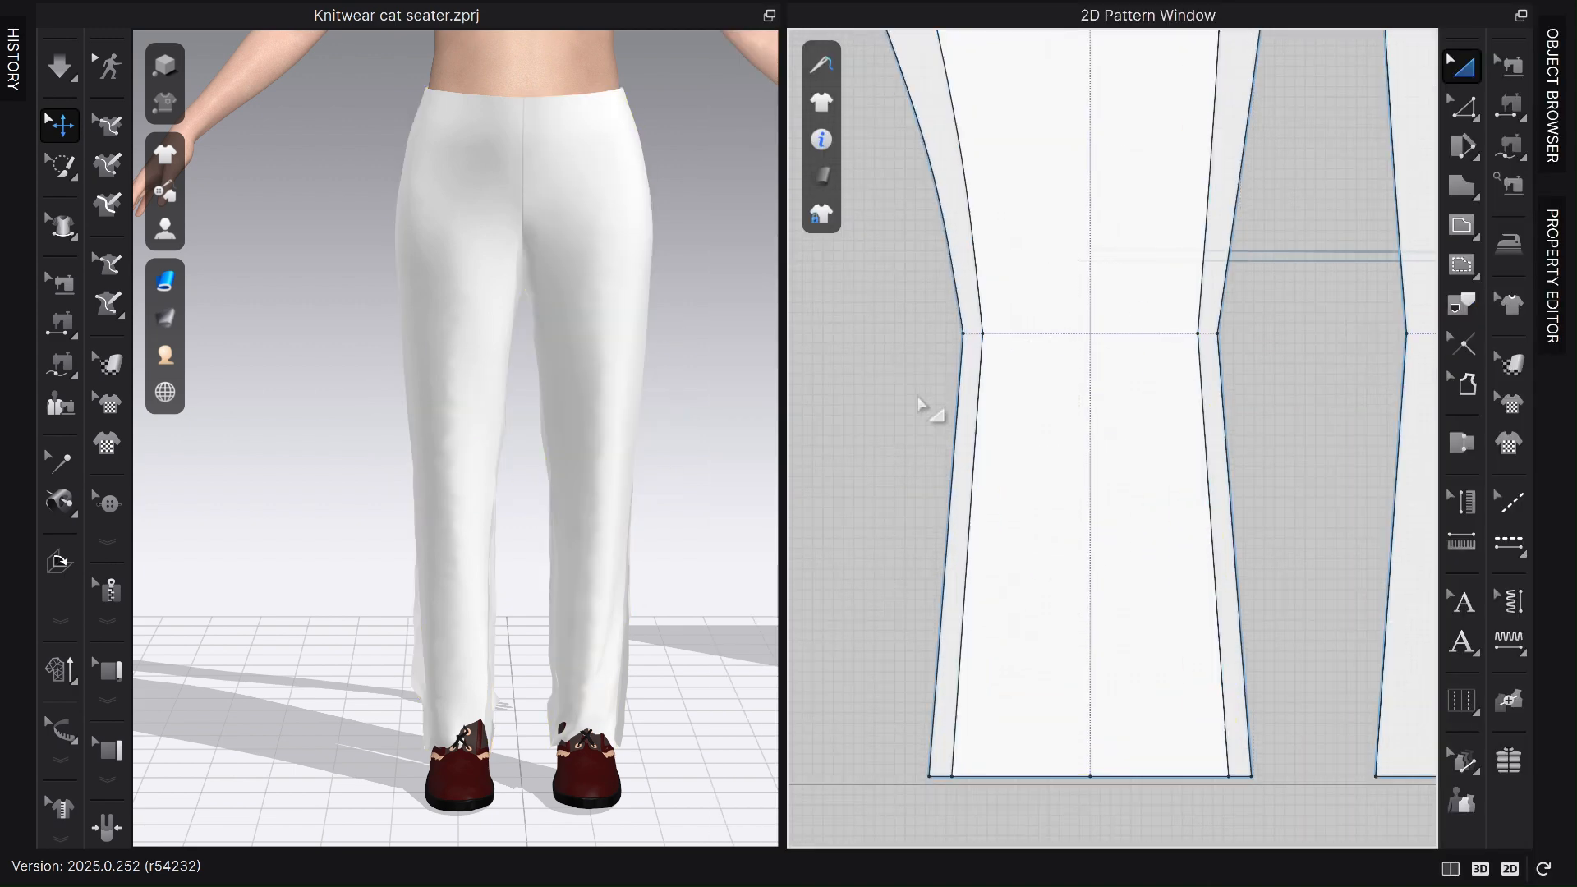
{"action": "left_click", "coordinate": [1265, 371]}
{"action": "key", "text": "z"}
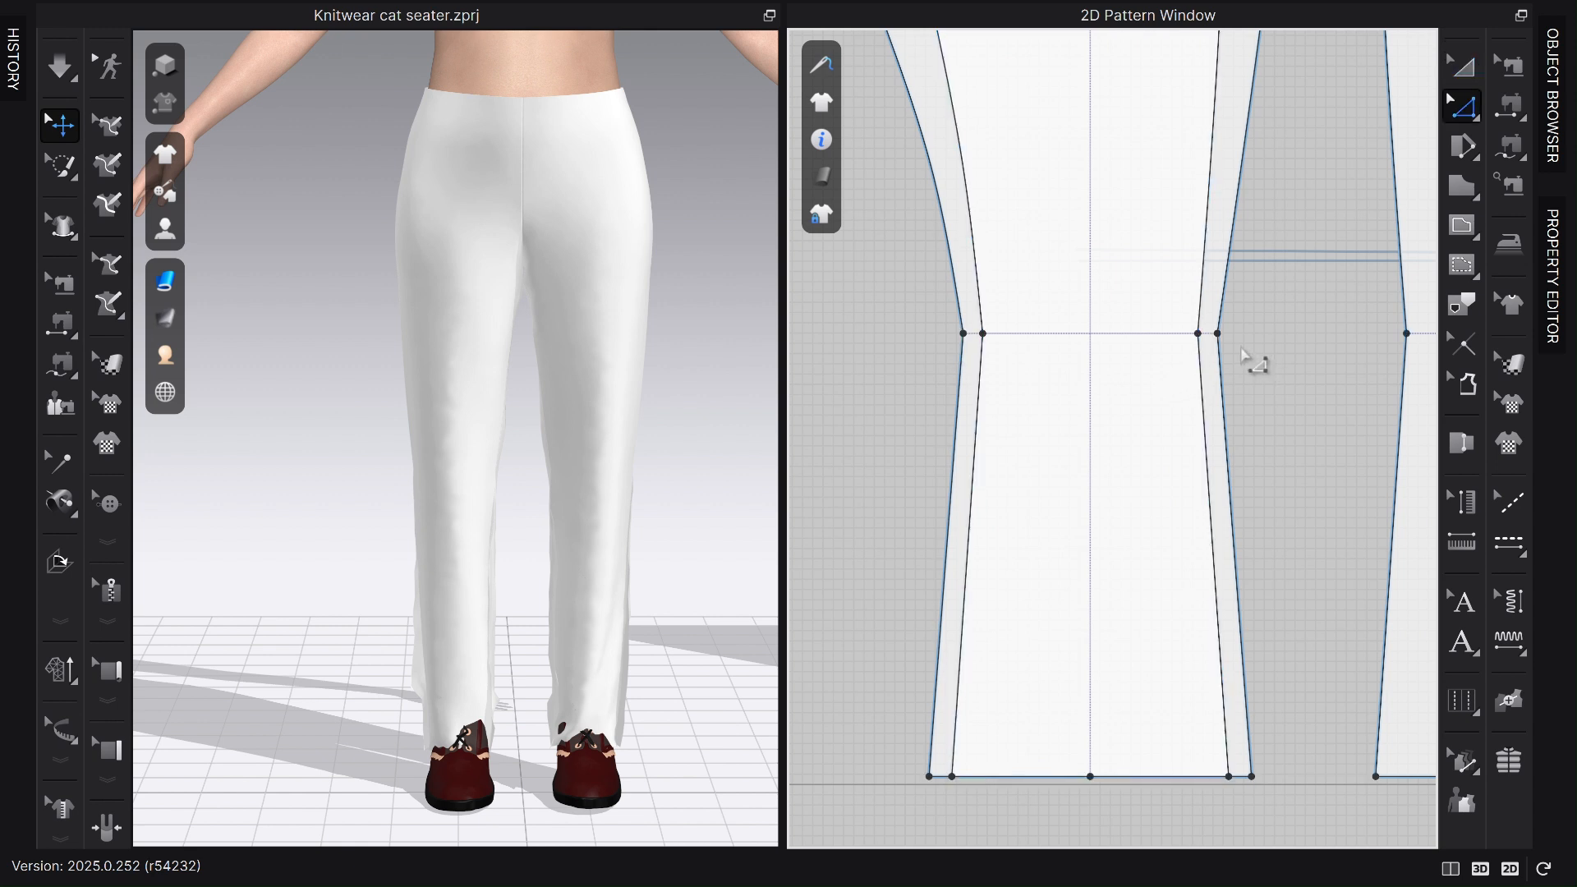
{"action": "left_click", "coordinate": [1198, 333]}
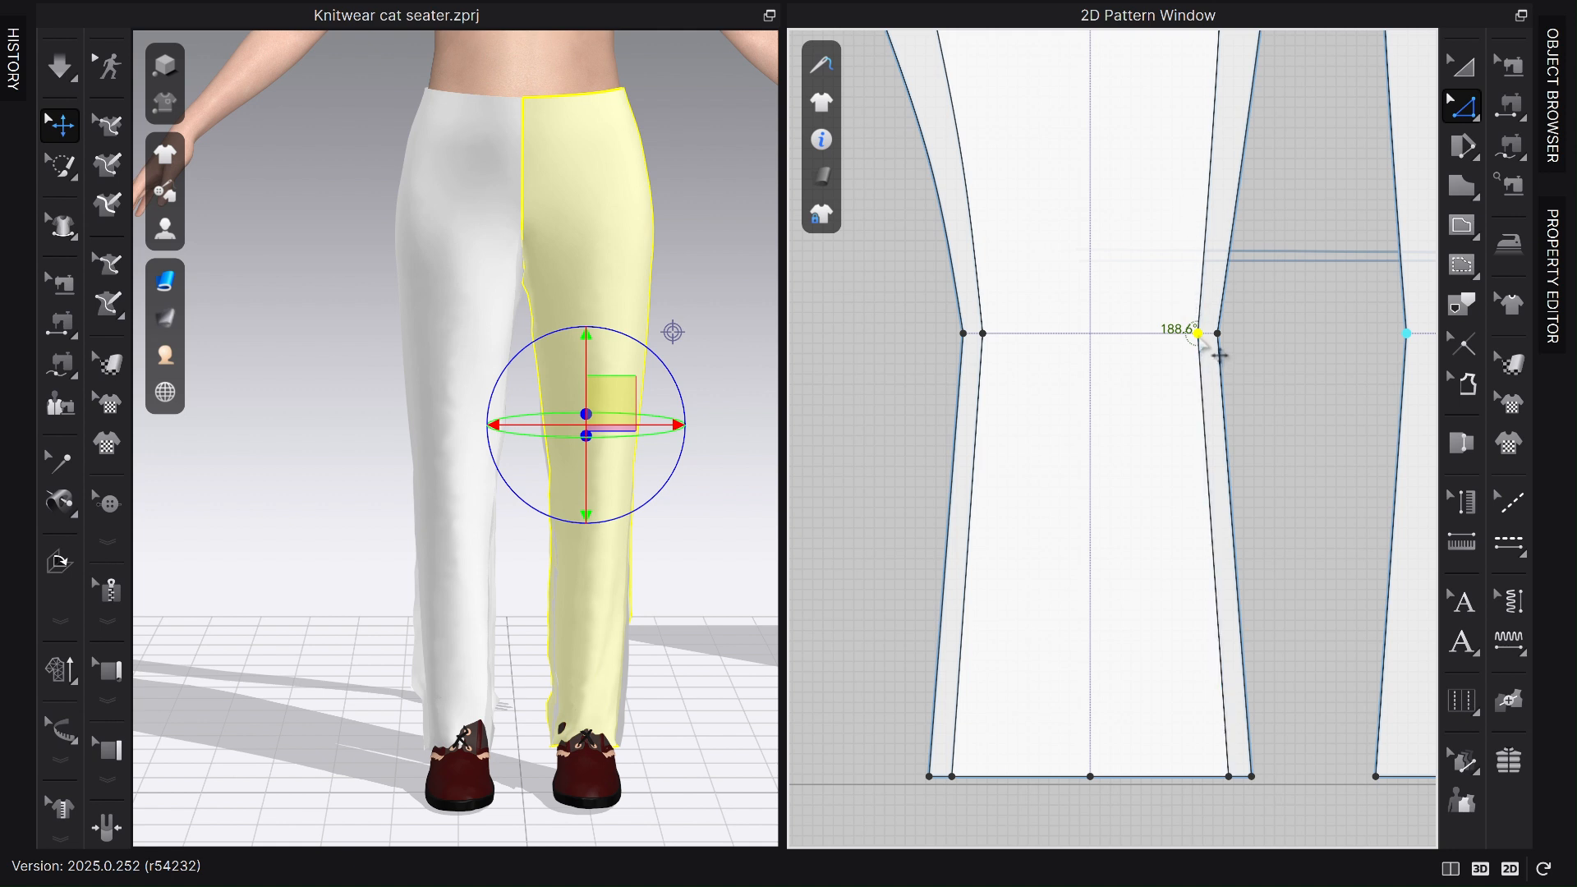
{"action": "scroll", "coordinate": [1218, 355], "scroll_direction": "down", "scroll_amount": 3}
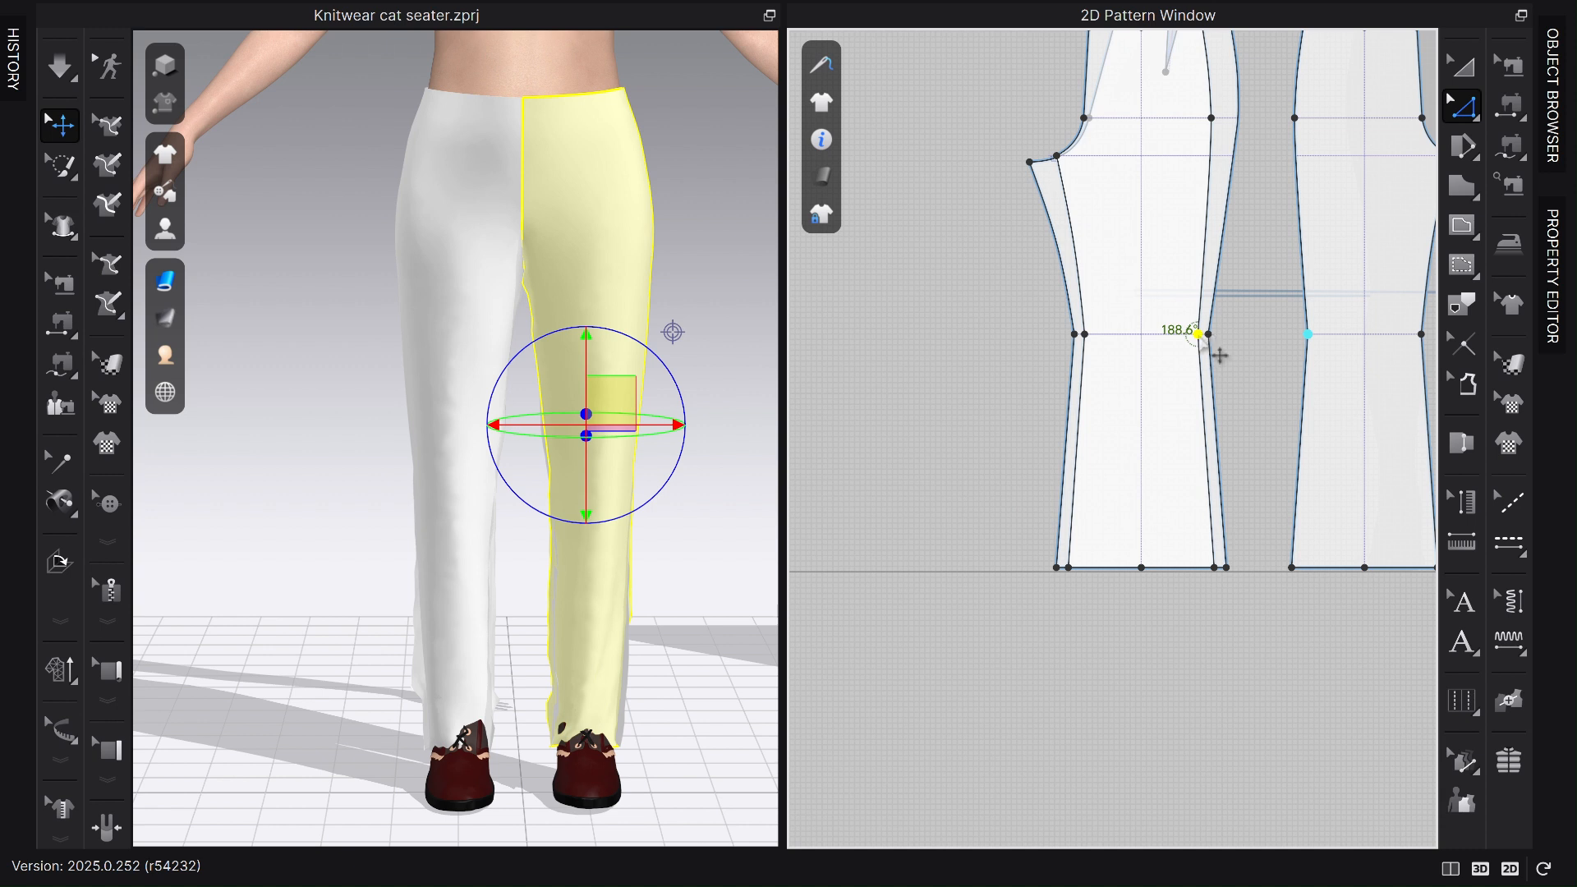
{"action": "left_click_drag", "start_coordinate": [1219, 355], "coordinate": [1228, 354]}
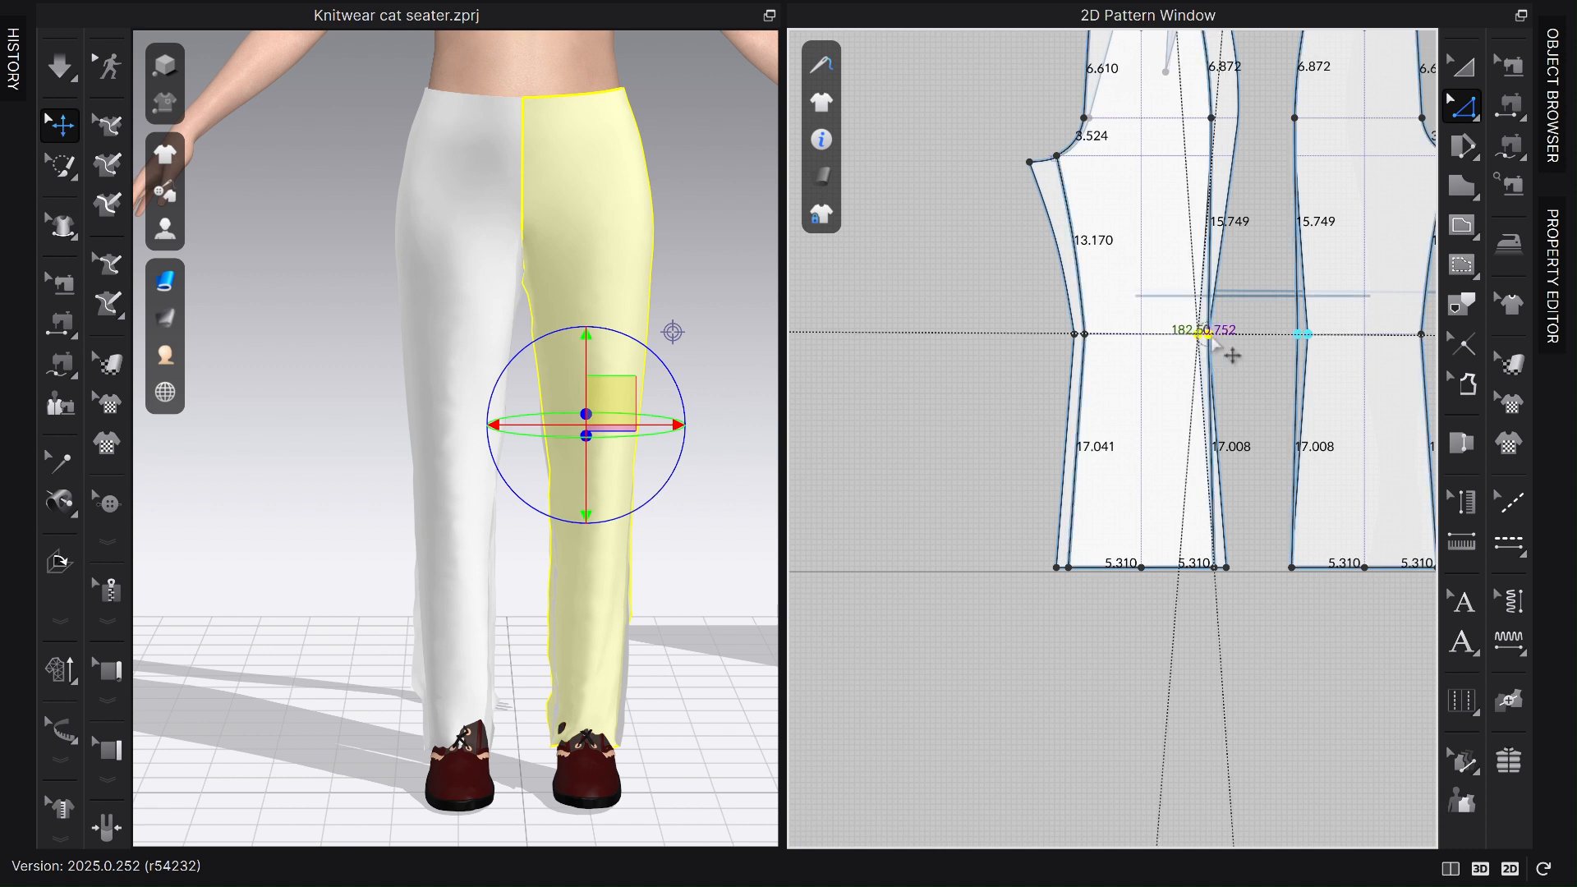
{"action": "right_click", "coordinate": [1214, 339]}
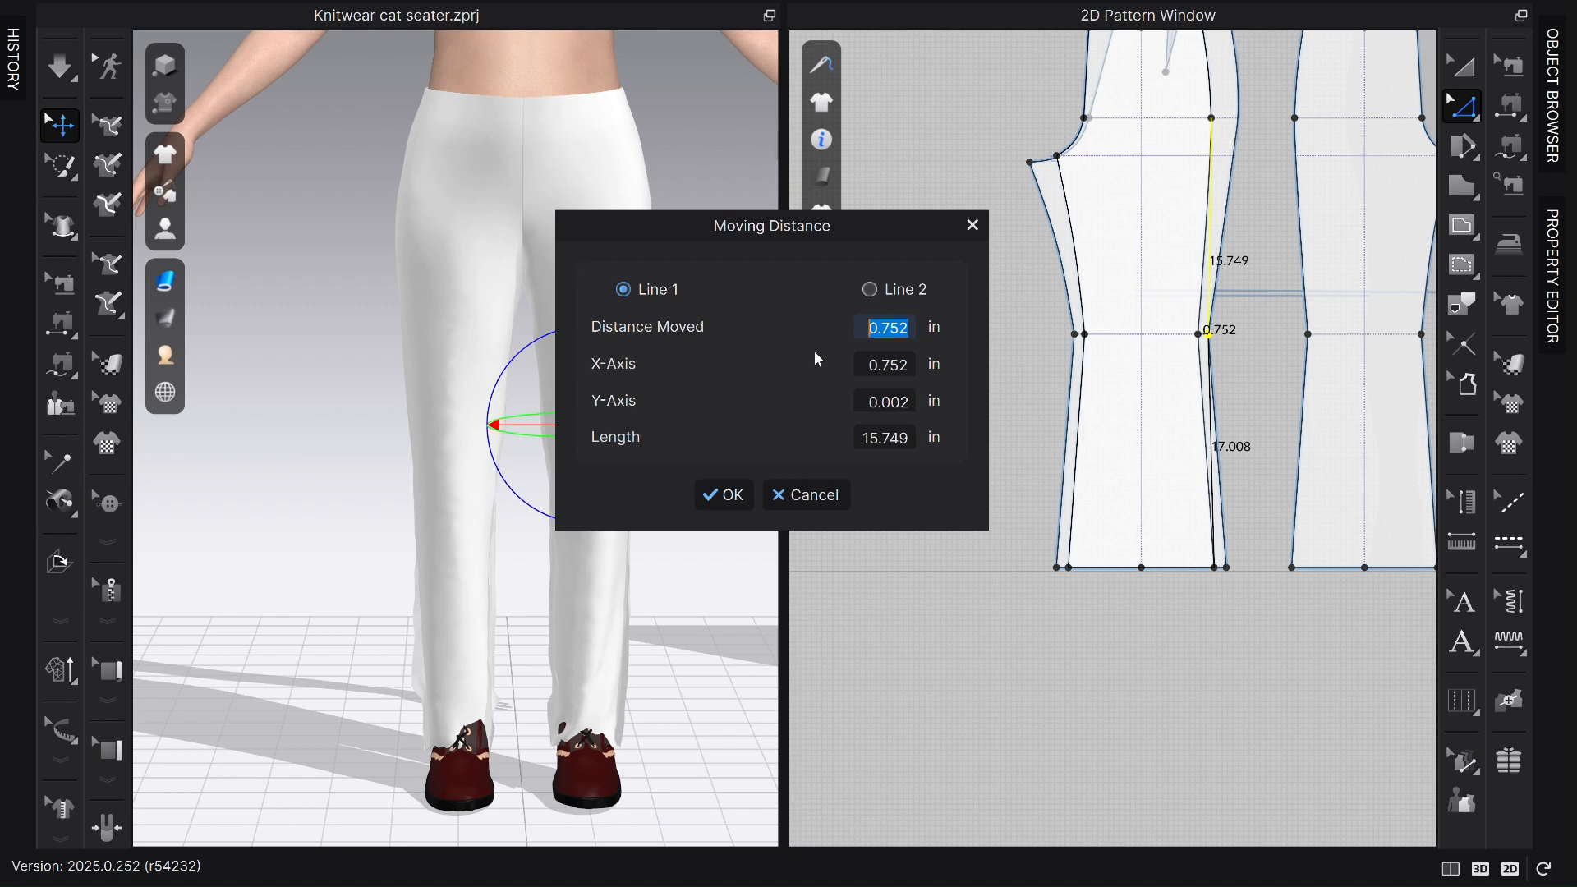
{"action": "type", "text": "1"}
{"action": "left_click", "coordinate": [731, 494]}
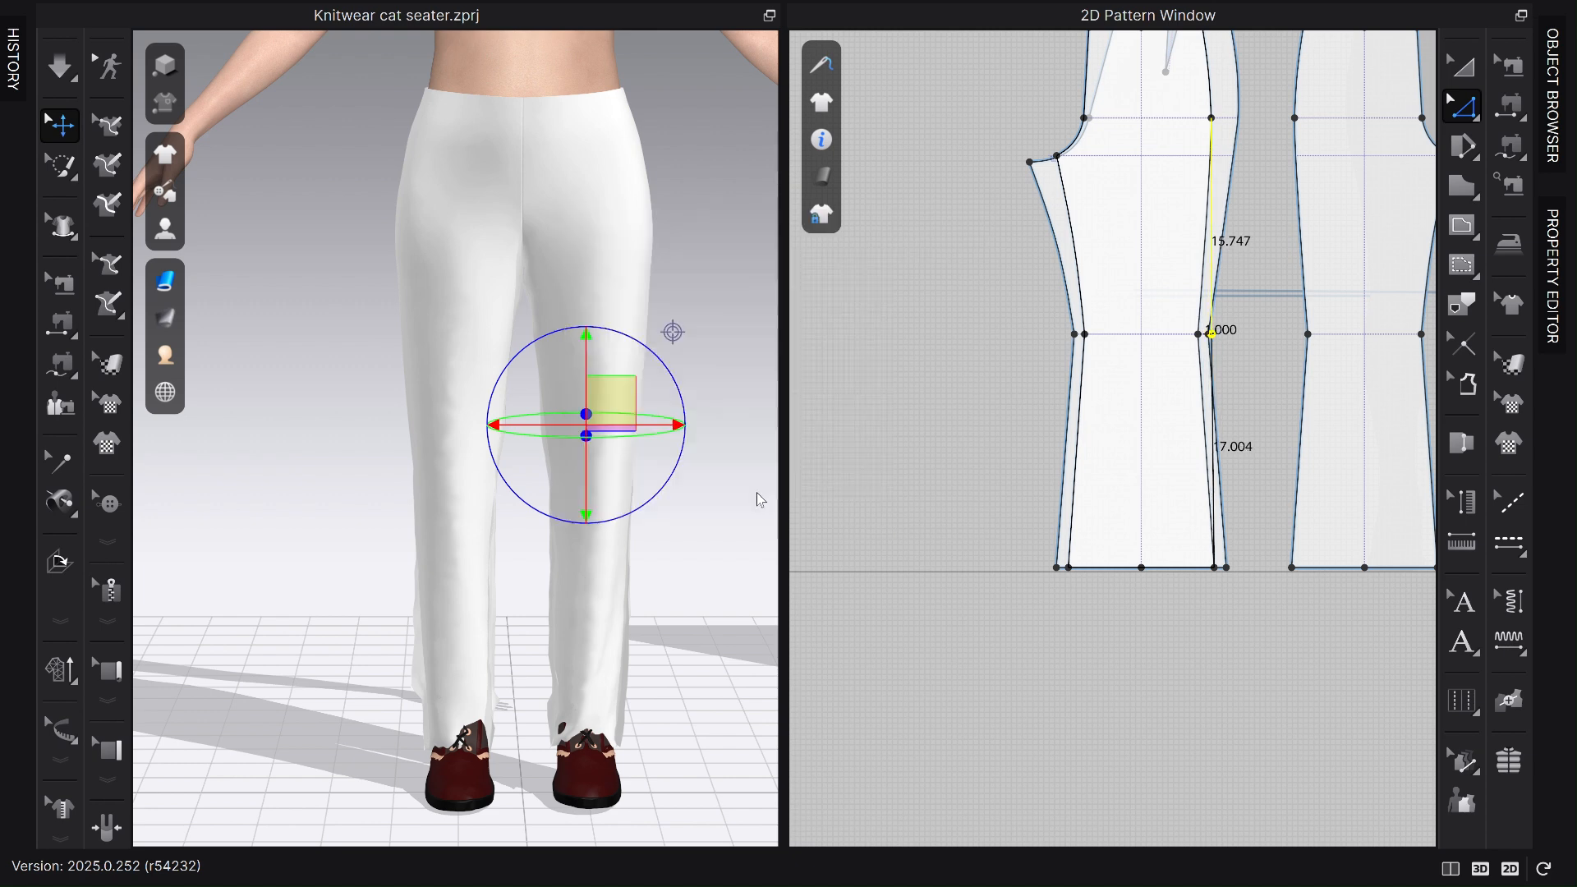
Move the front panel's inseam knee point horizontally outward by a distance of 1 in.
{"action": "scroll", "coordinate": [1125, 337], "scroll_direction": "up", "scroll_amount": 5}
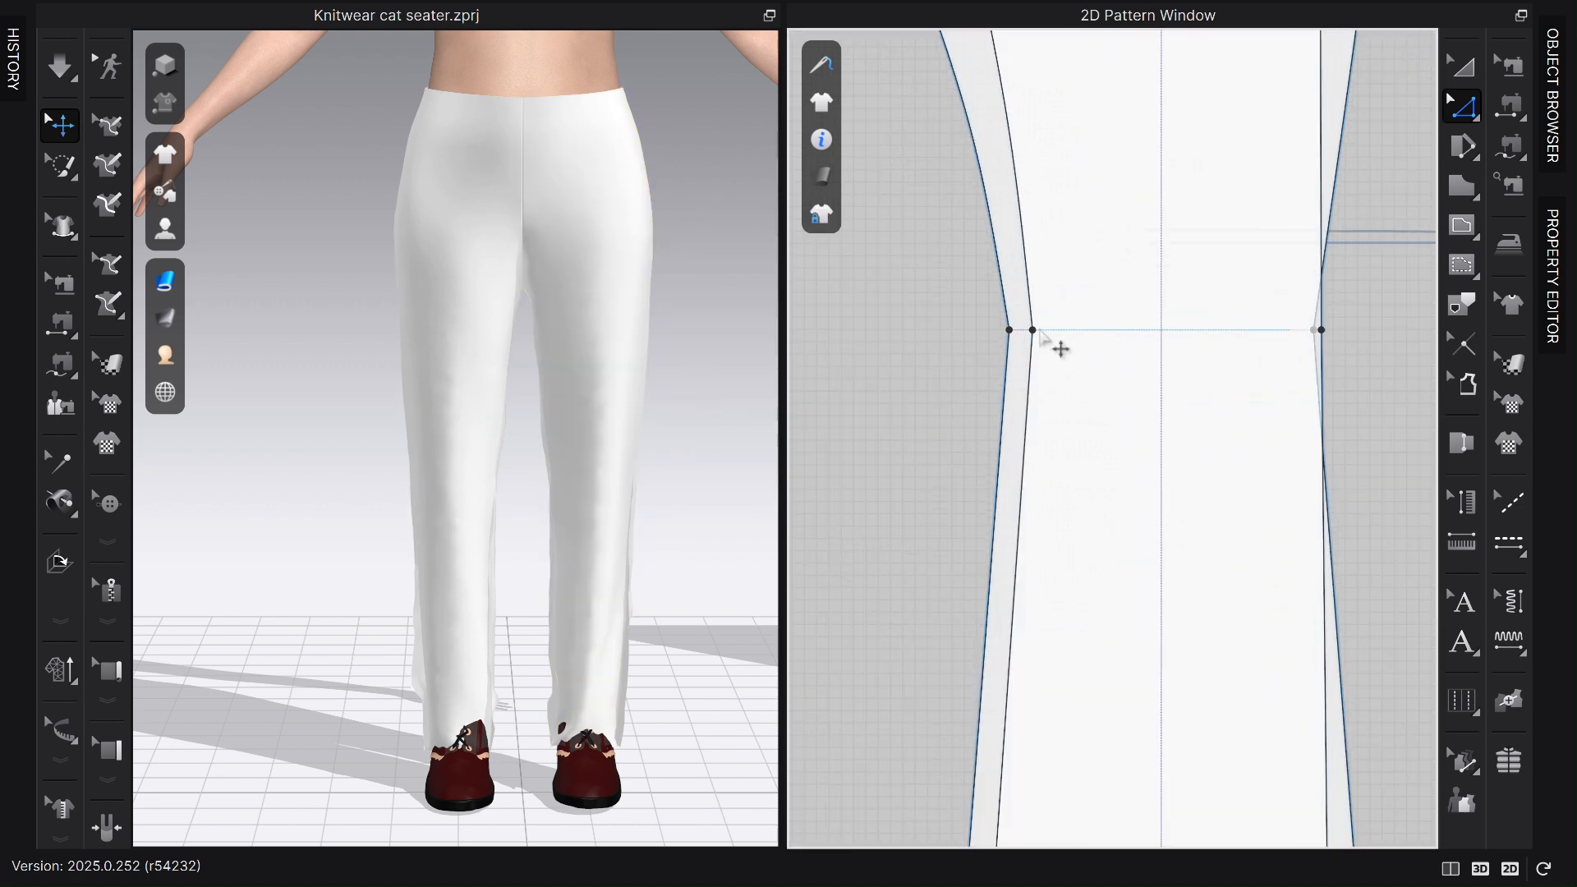
{"action": "left_click", "coordinate": [1056, 349]}
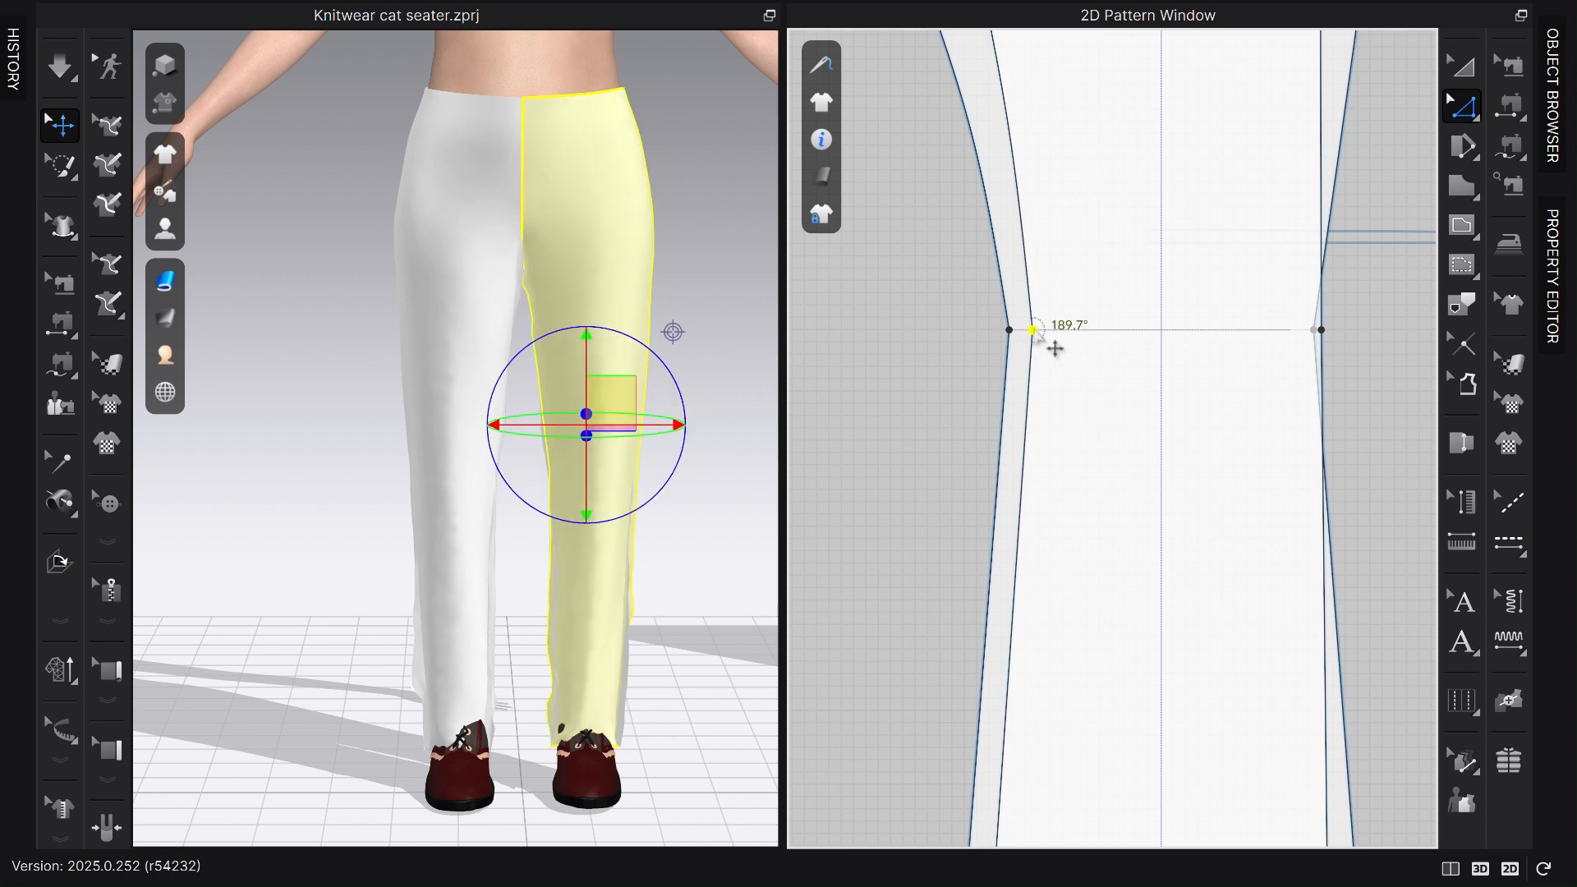
{"action": "left_click_drag", "start_coordinate": [1055, 349], "coordinate": [1000, 353]}
{"action": "right_click", "coordinate": [979, 331]}
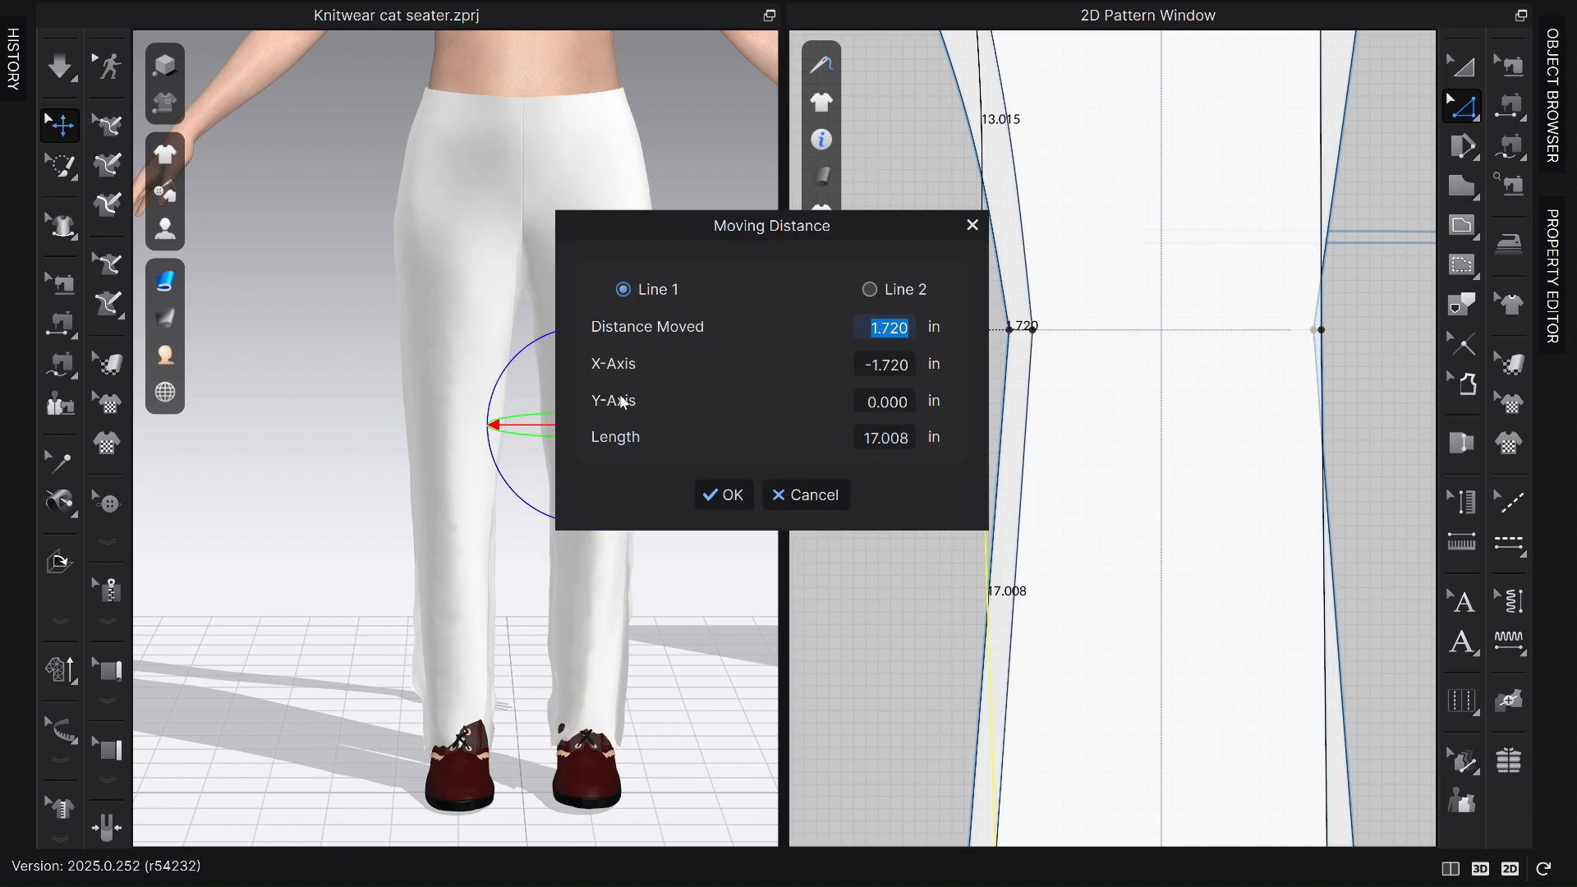
{"action": "type", "text": "1"}
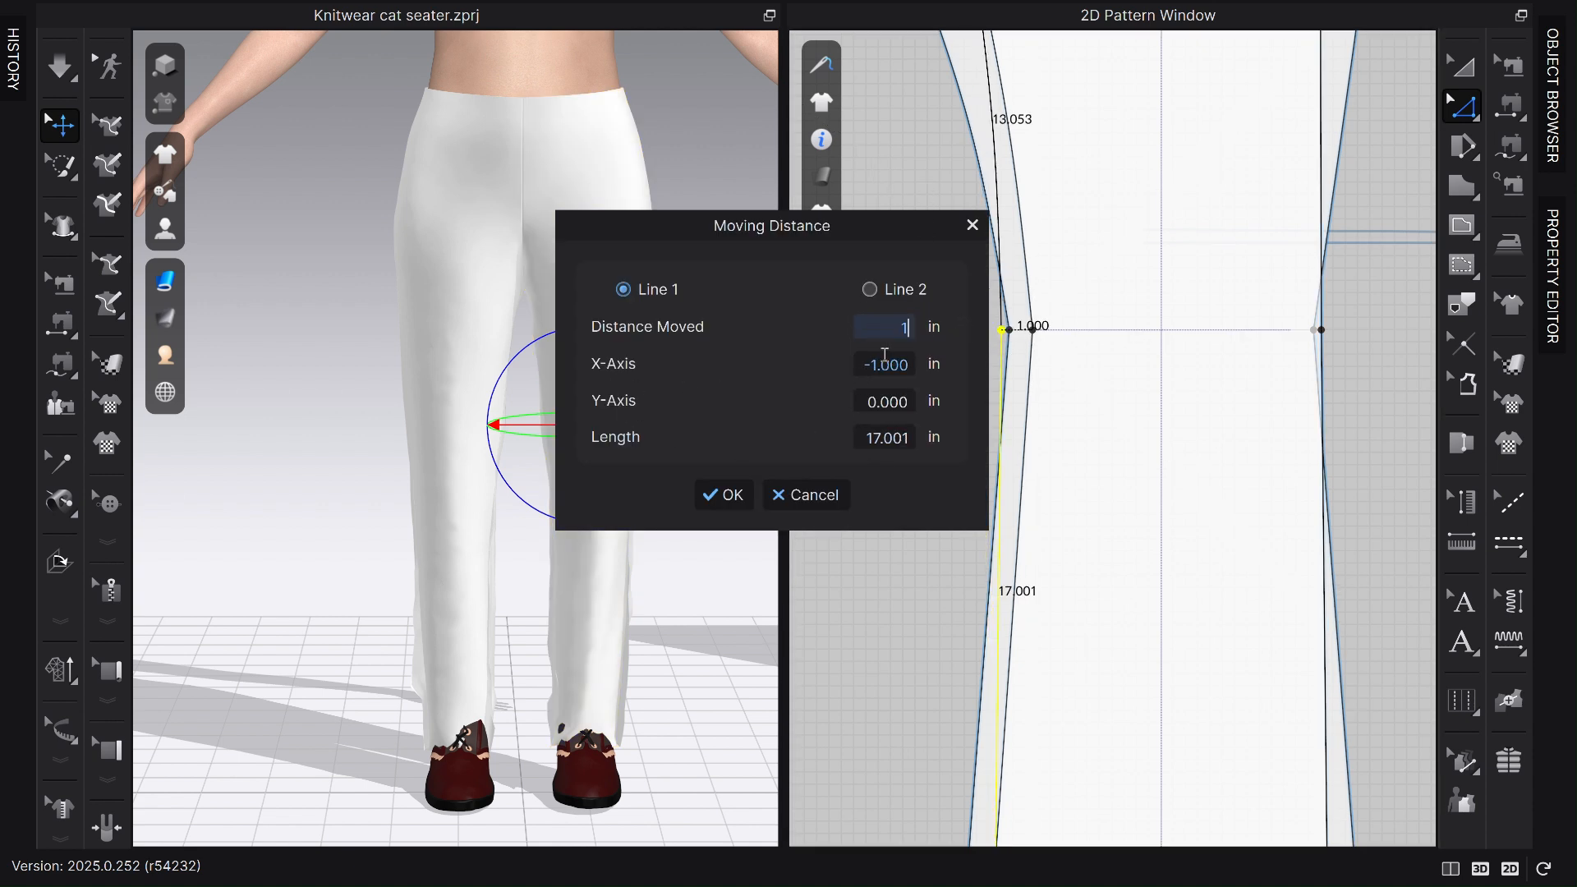
{"action": "left_click", "coordinate": [725, 494]}
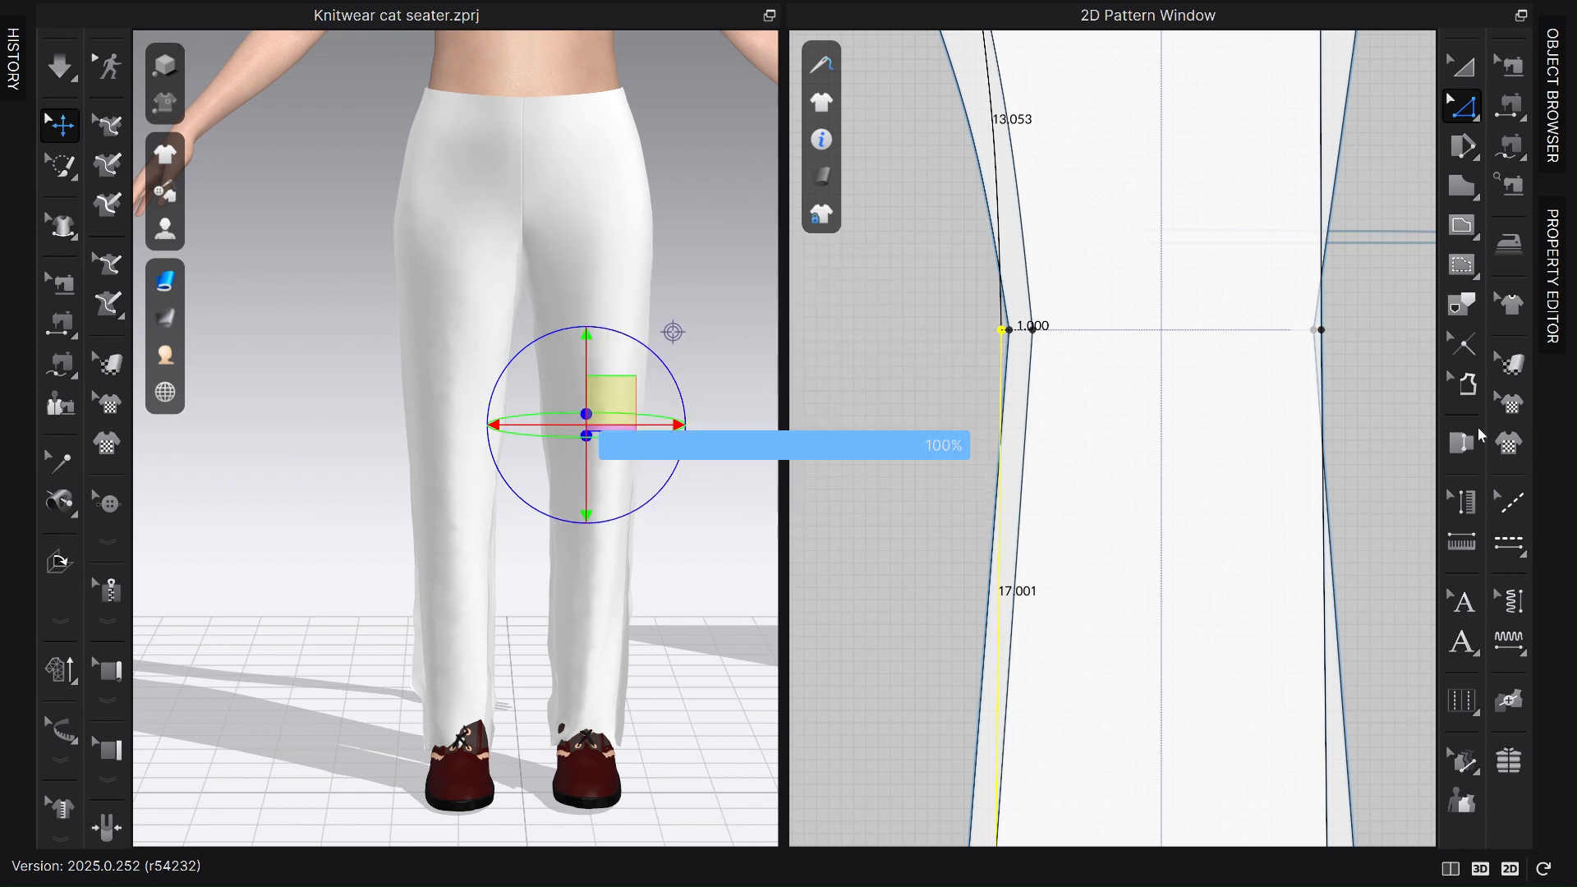
{"action": "left_click", "coordinate": [1341, 391]}
Bring the back pants panel to the front, above the overlapping front panel.
{"action": "scroll", "coordinate": [1233, 389], "scroll_direction": "down", "scroll_amount": 4}
{"action": "scroll", "coordinate": [1257, 381], "scroll_direction": "up", "scroll_amount": 2}
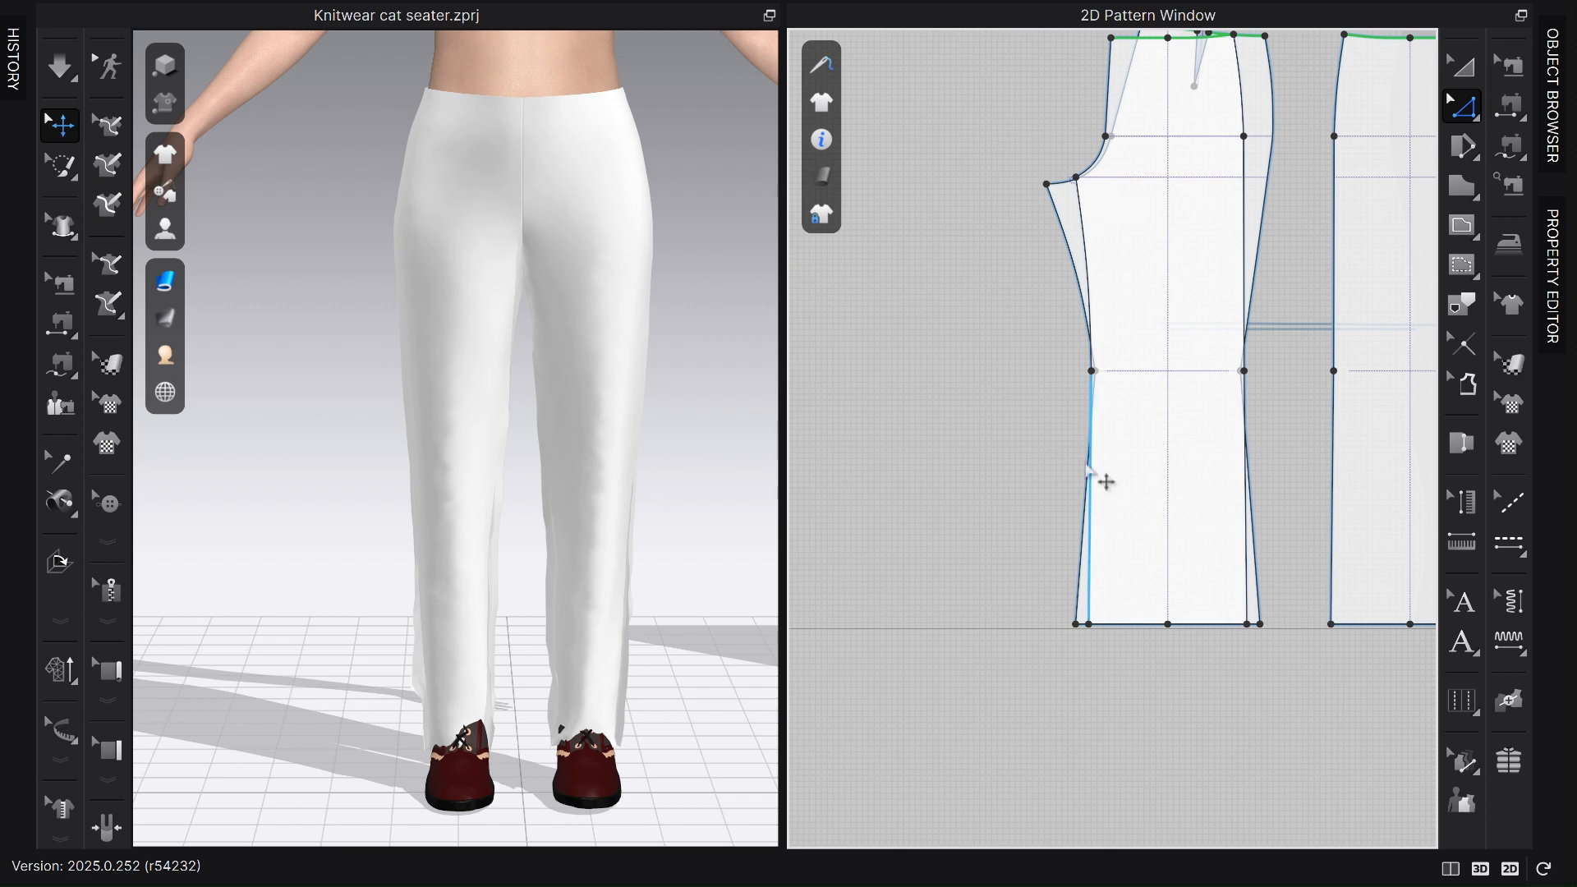
{"action": "scroll", "coordinate": [1100, 189], "scroll_direction": "up", "scroll_amount": 3}
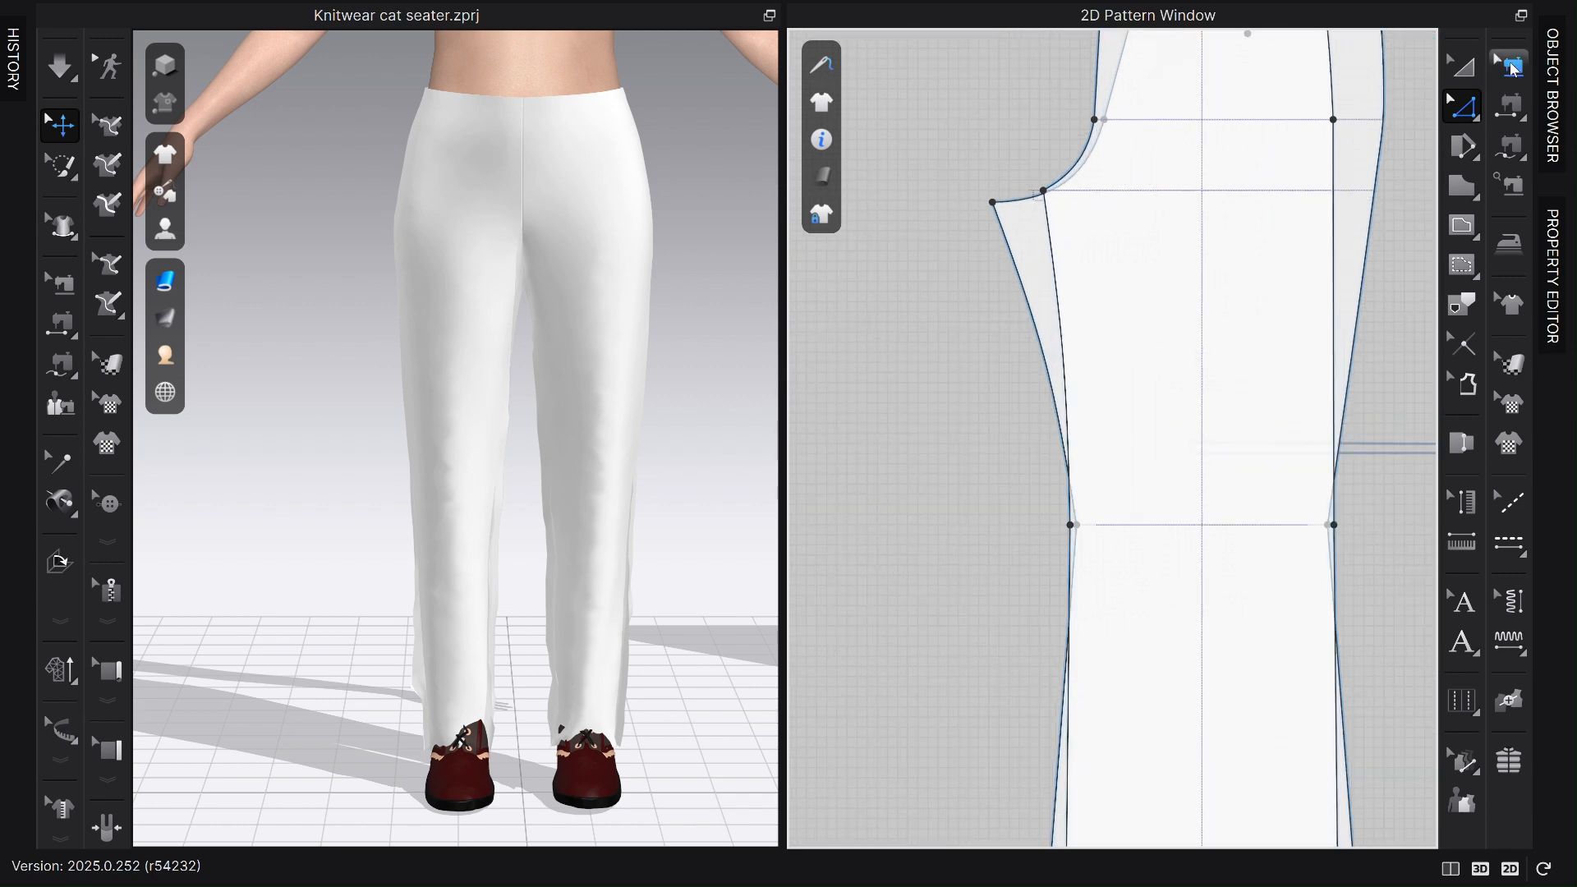
{"action": "left_click", "coordinate": [1463, 67]}
{"action": "left_click", "coordinate": [1355, 205]}
{"action": "right_click", "coordinate": [1357, 212]}
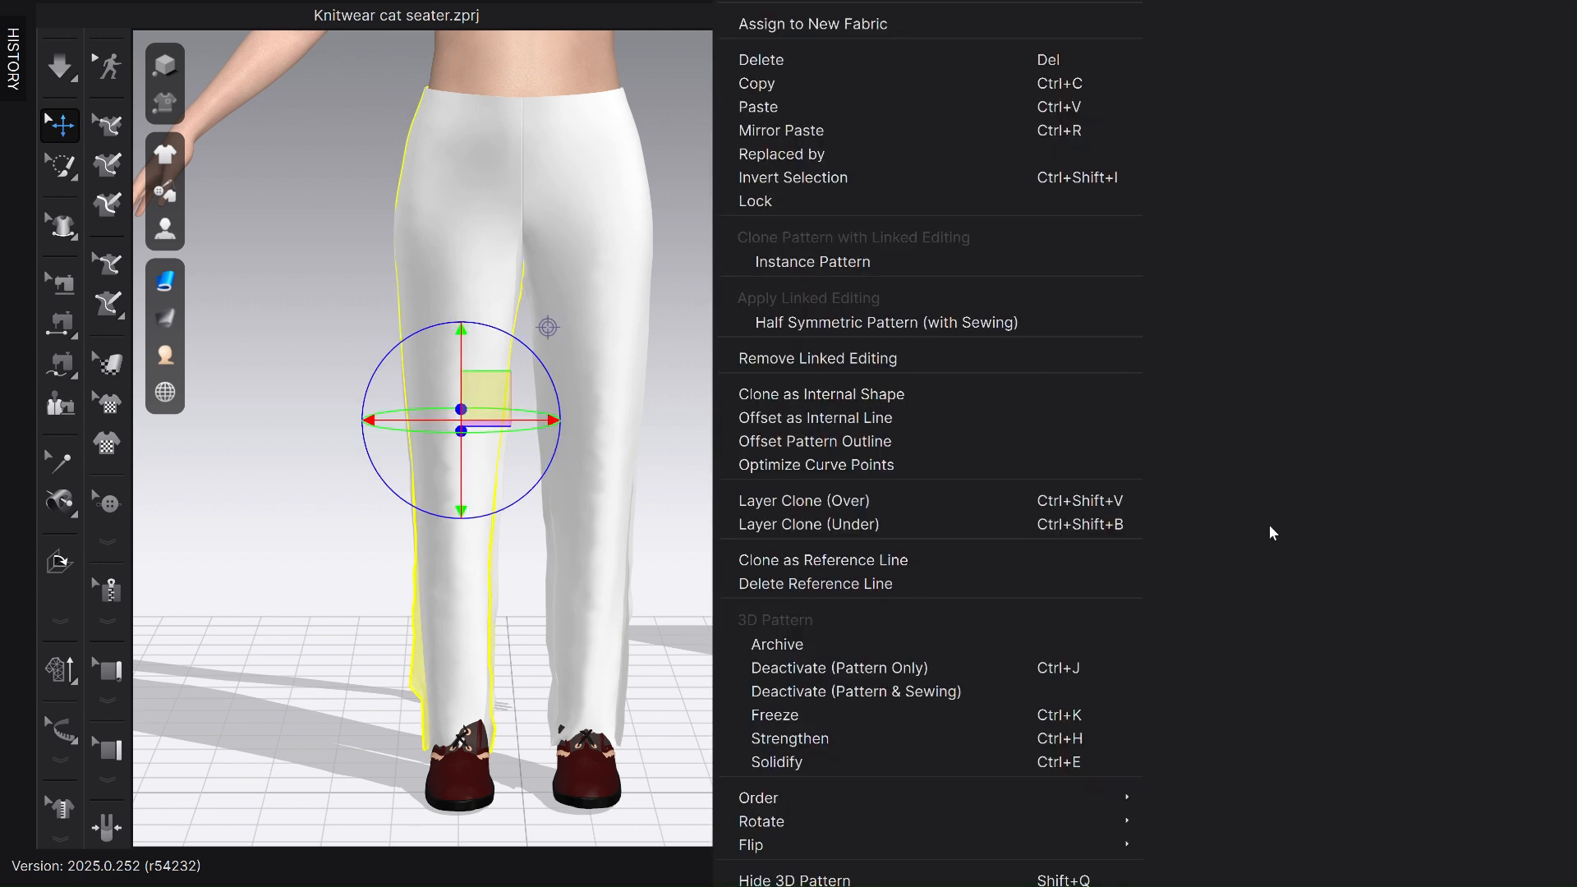
{"action": "mouse_move", "coordinate": [815, 802]}
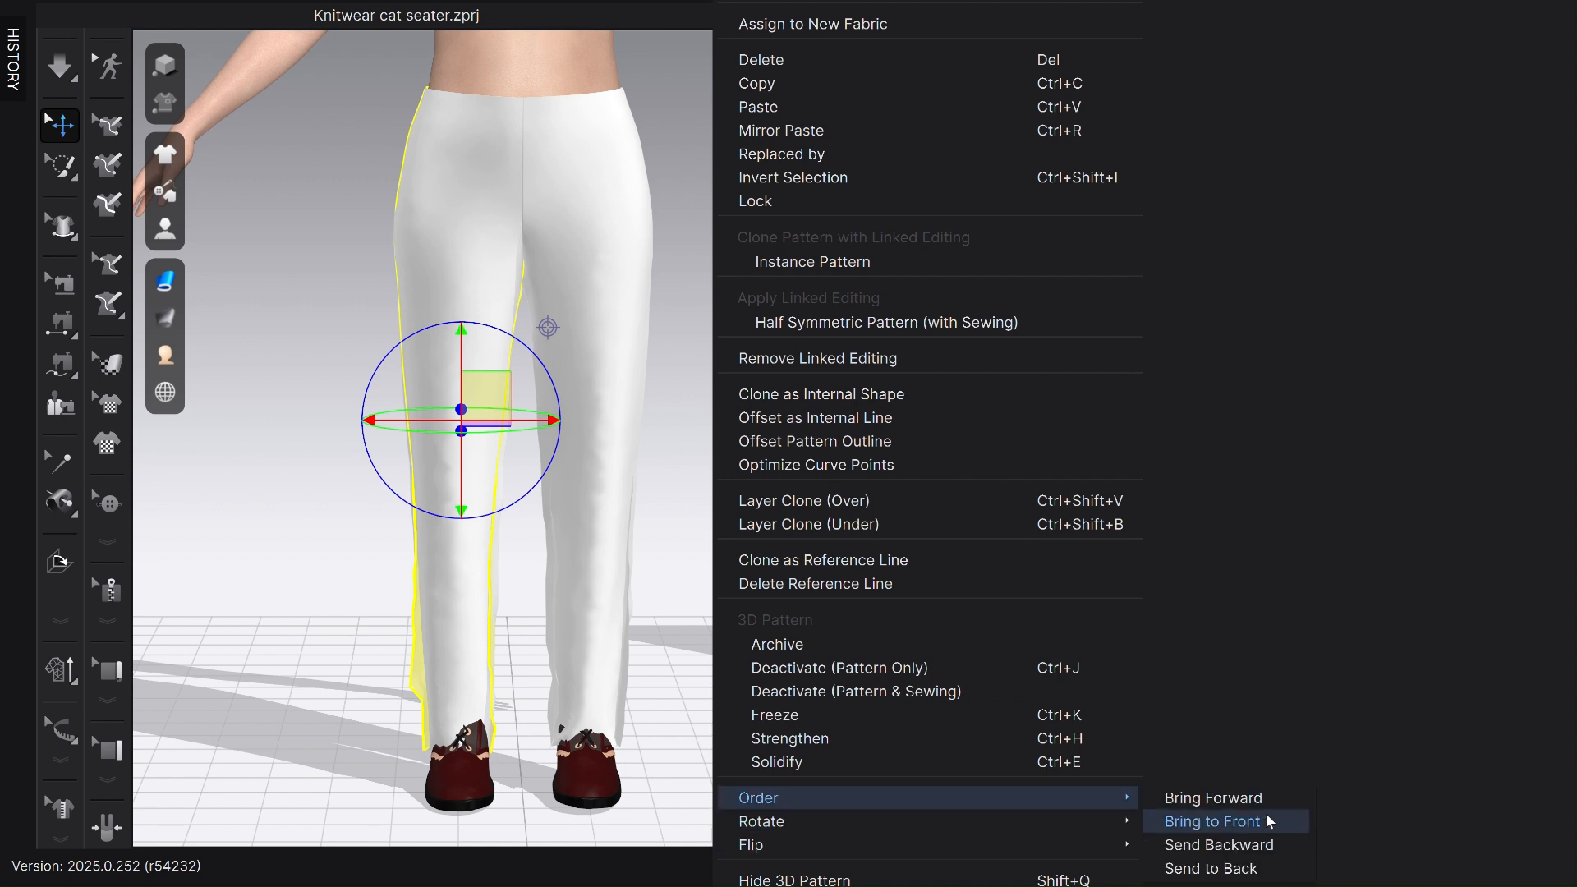
{"action": "left_click", "coordinate": [1262, 825]}
{"action": "left_click", "coordinate": [928, 672]}
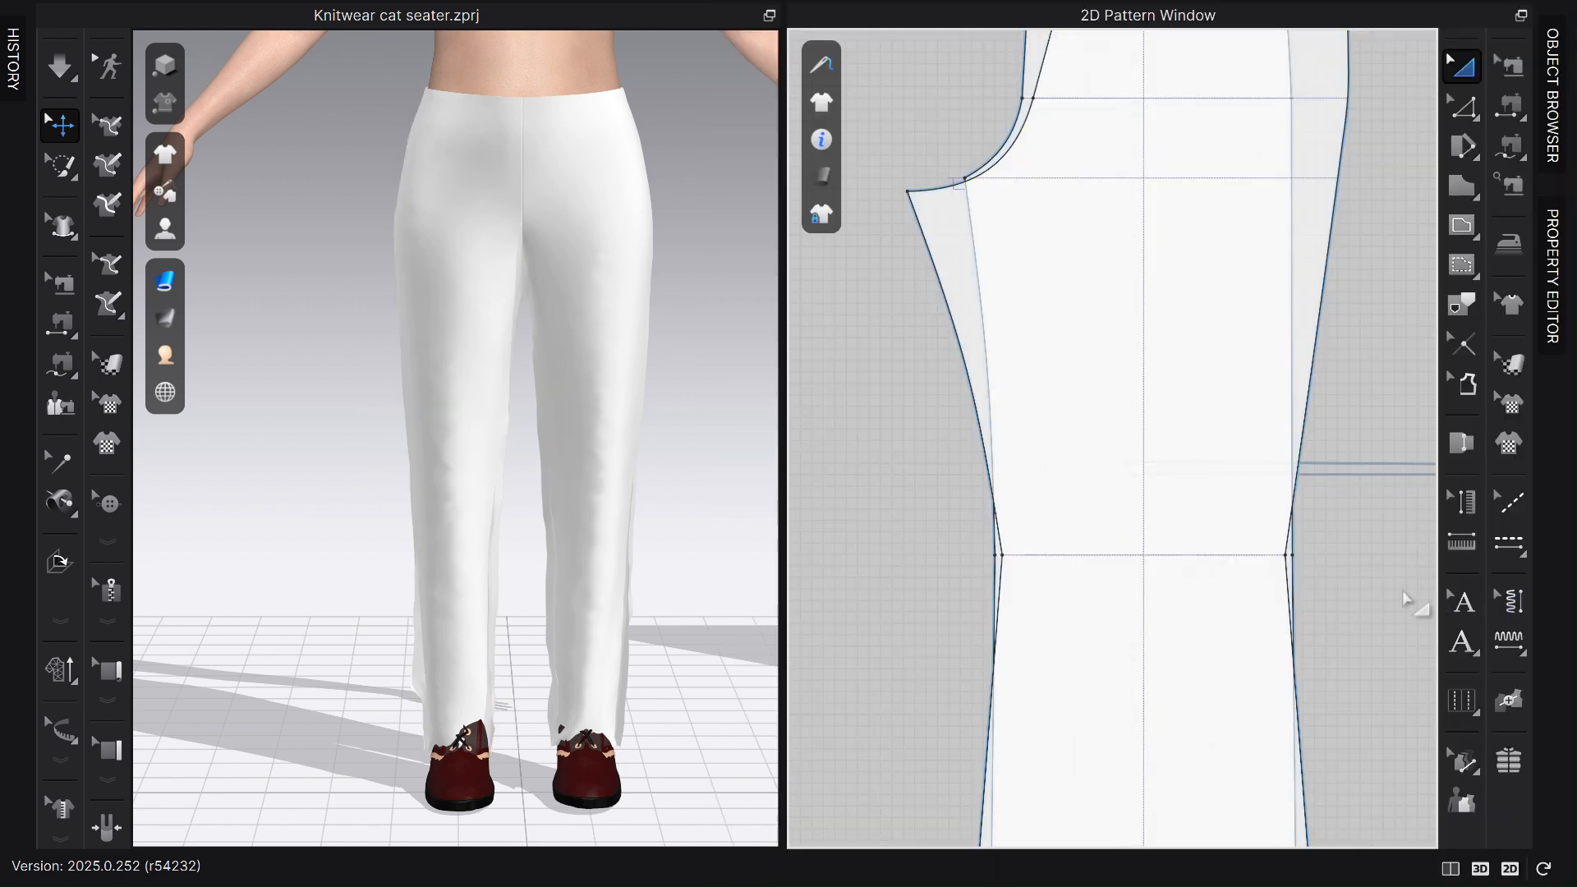
Switch to editing pattern points and select the back panel's outseam knee point.
{"action": "scroll", "coordinate": [1330, 604], "scroll_direction": "down", "scroll_amount": 1}
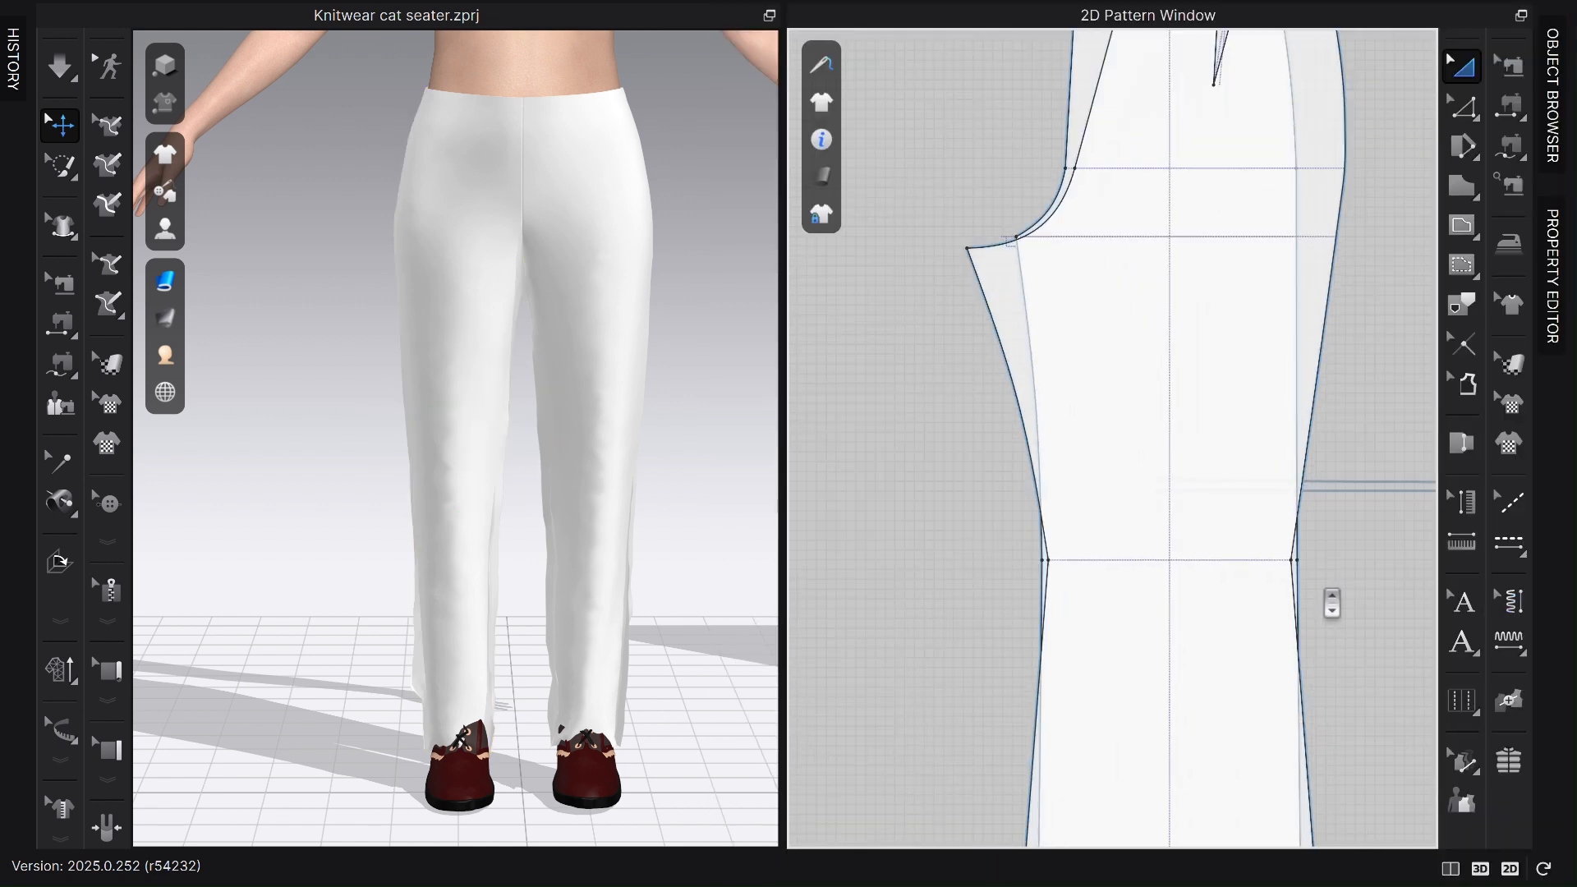
{"action": "left_click", "coordinate": [1021, 438]}
{"action": "scroll", "coordinate": [1059, 583], "scroll_direction": "up", "scroll_amount": 3}
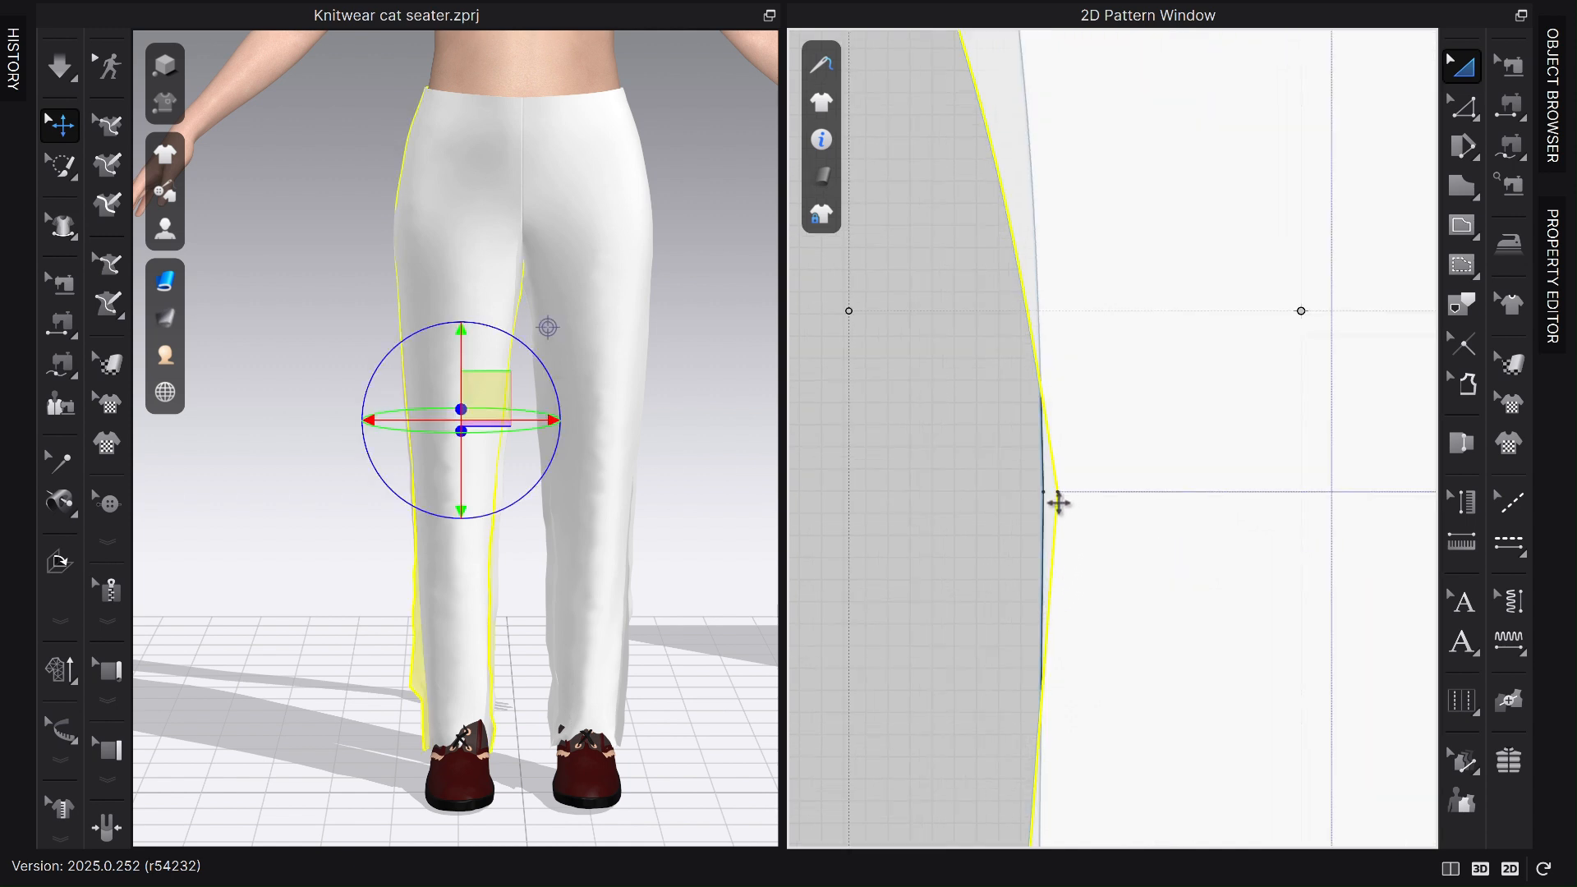
{"action": "key", "text": "z"}
{"action": "scroll", "coordinate": [1034, 530], "scroll_direction": "down", "scroll_amount": 3}
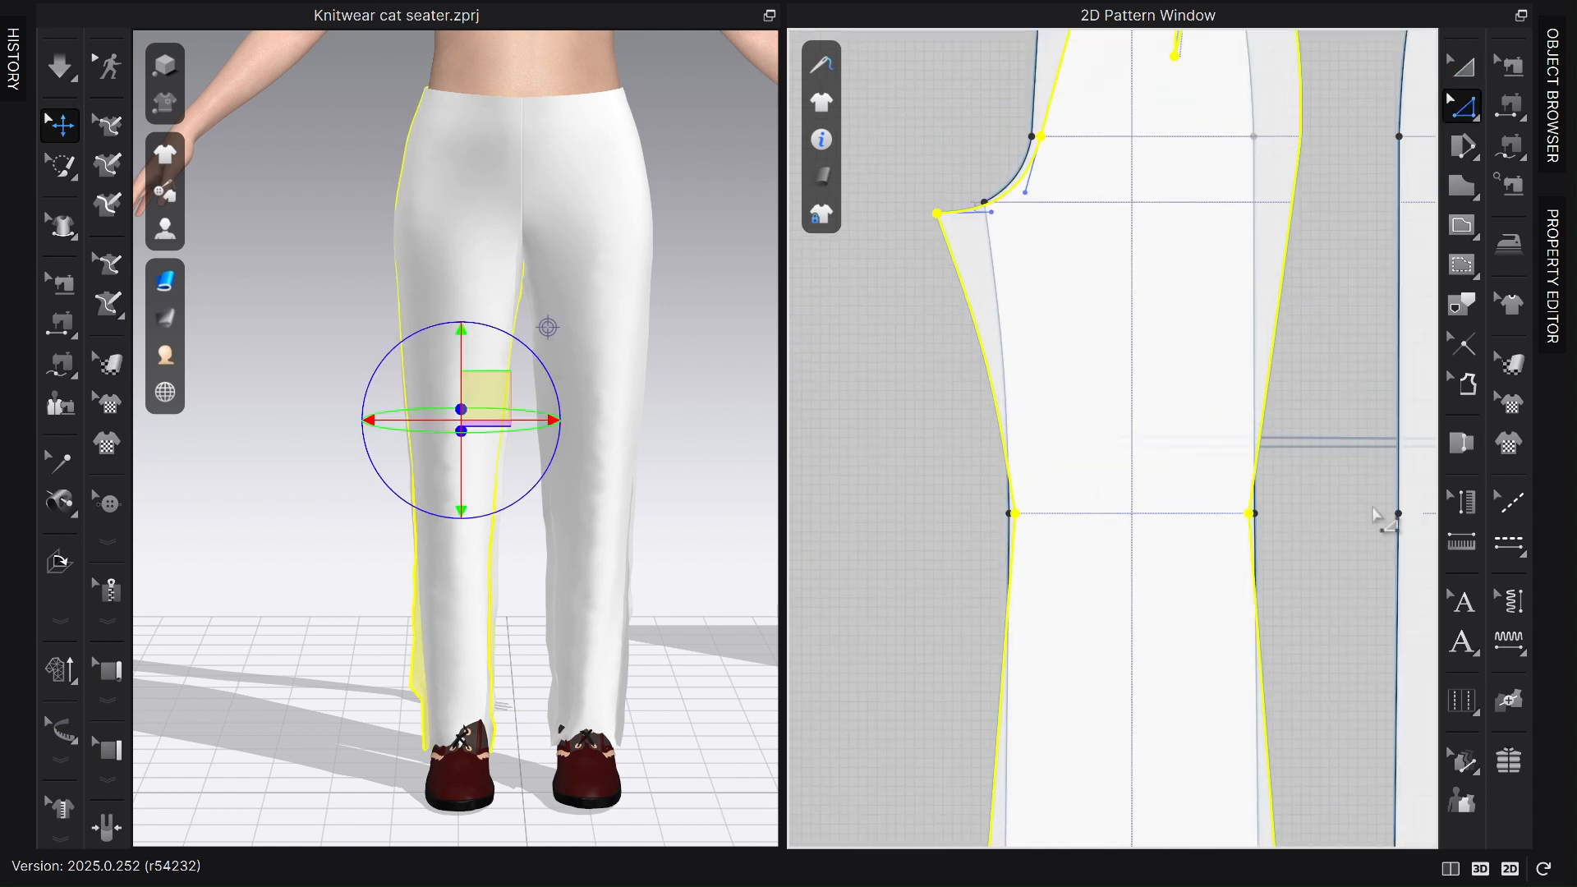
{"action": "left_click", "coordinate": [1351, 536]}
{"action": "scroll", "coordinate": [1349, 534], "scroll_direction": "up", "scroll_amount": 3}
{"action": "left_click", "coordinate": [1060, 498]}
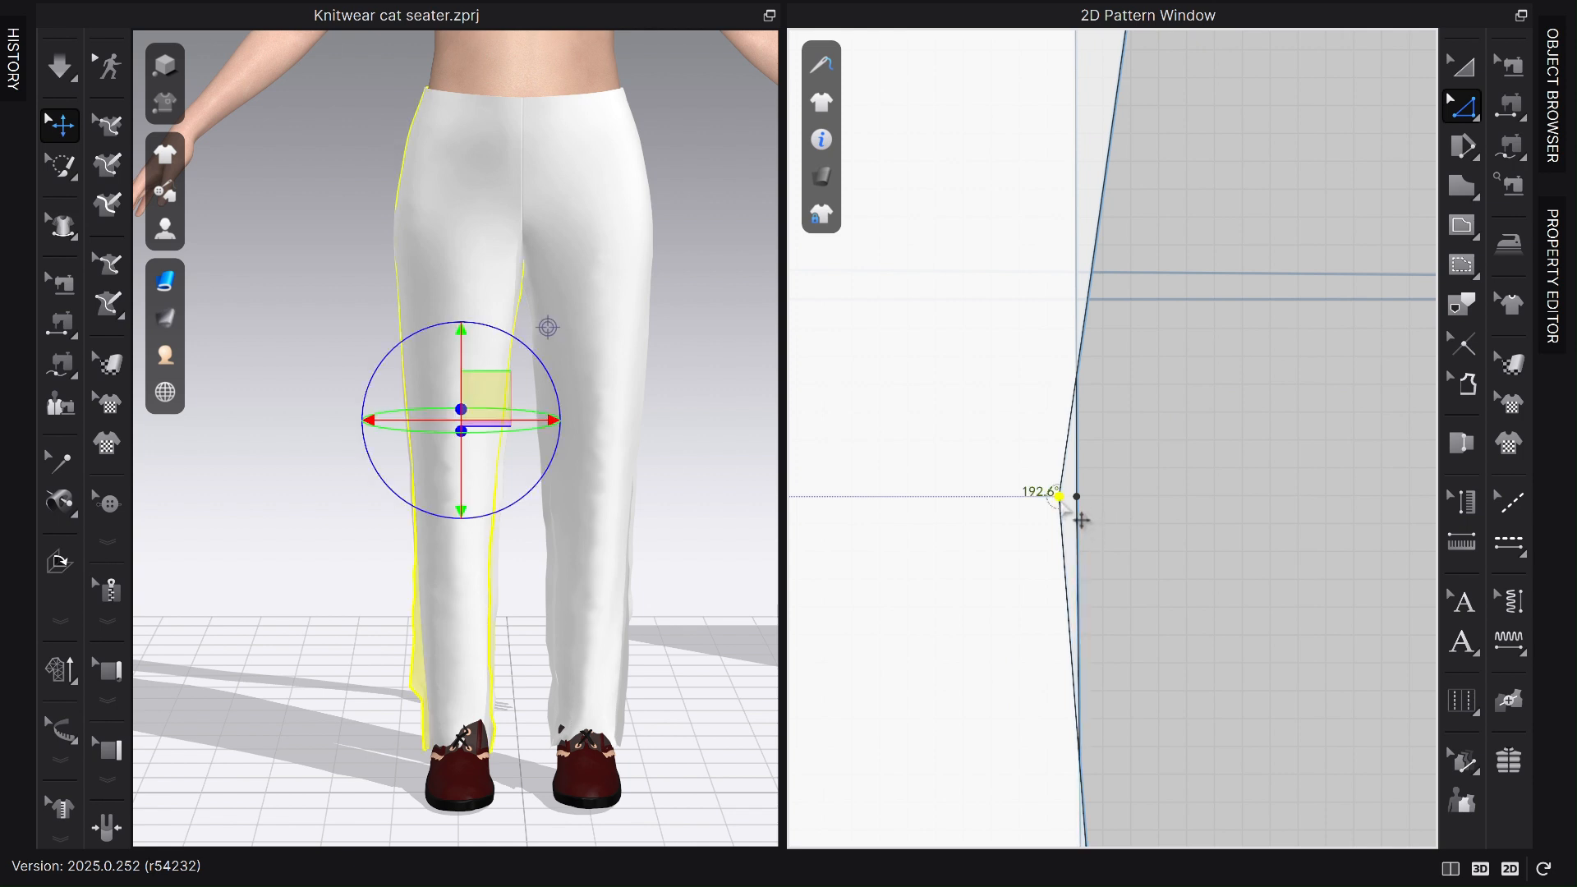
Try to move the back panel's outseam knee point outward, and undo that move.
{"action": "scroll", "coordinate": [1121, 352], "scroll_direction": "down", "scroll_amount": 5}
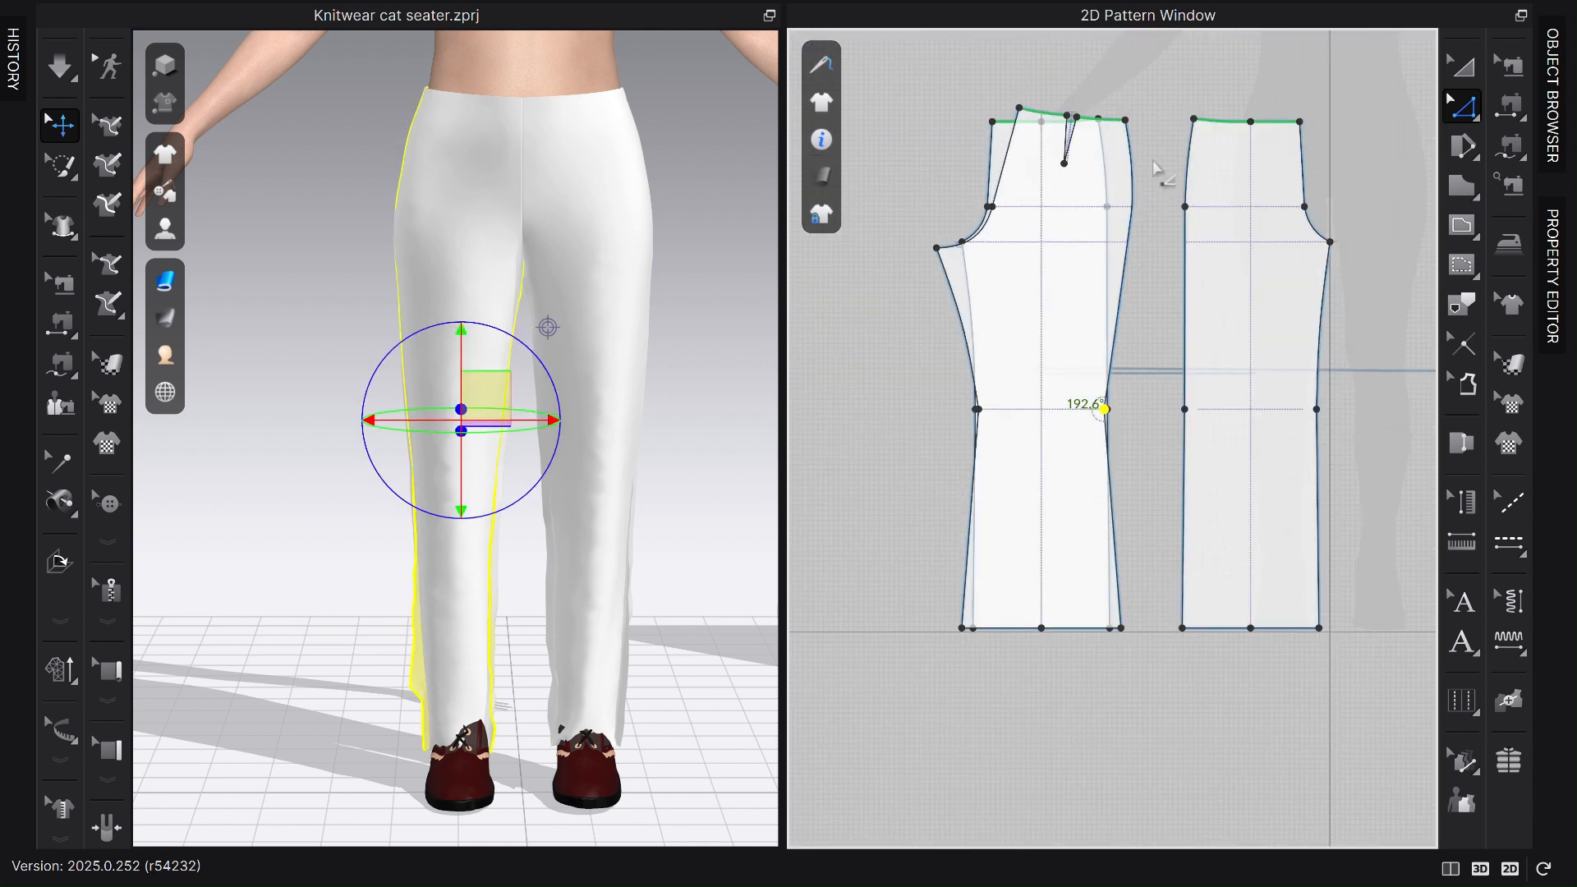
{"action": "scroll", "coordinate": [1113, 343], "scroll_direction": "up", "scroll_amount": 5}
{"action": "scroll", "coordinate": [1126, 337], "scroll_direction": "down", "scroll_amount": 2}
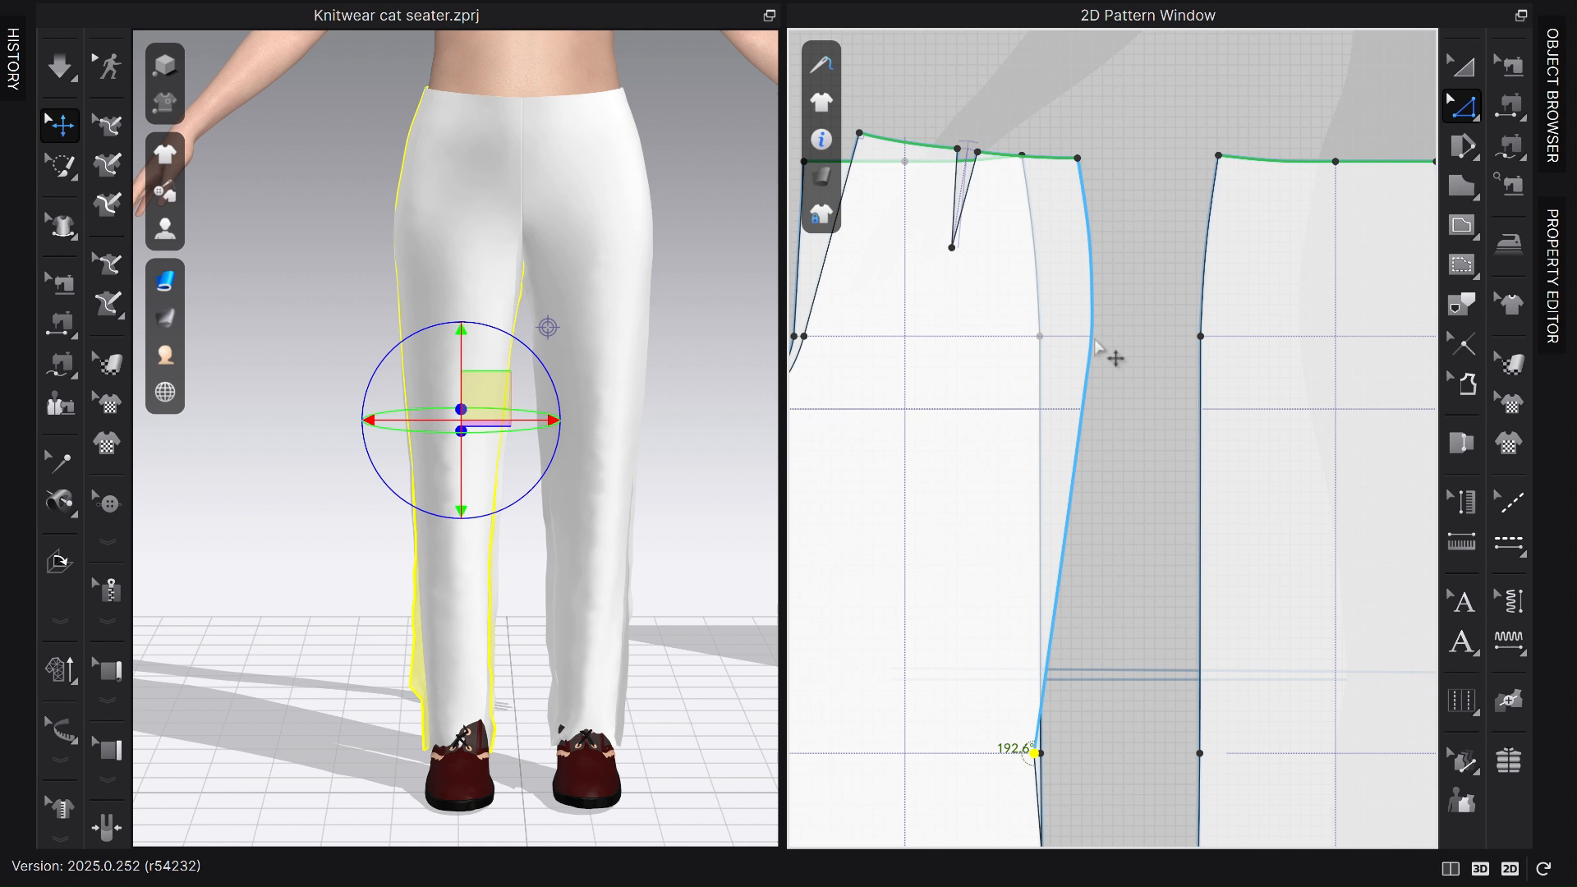
{"action": "left_click", "coordinate": [1038, 754]}
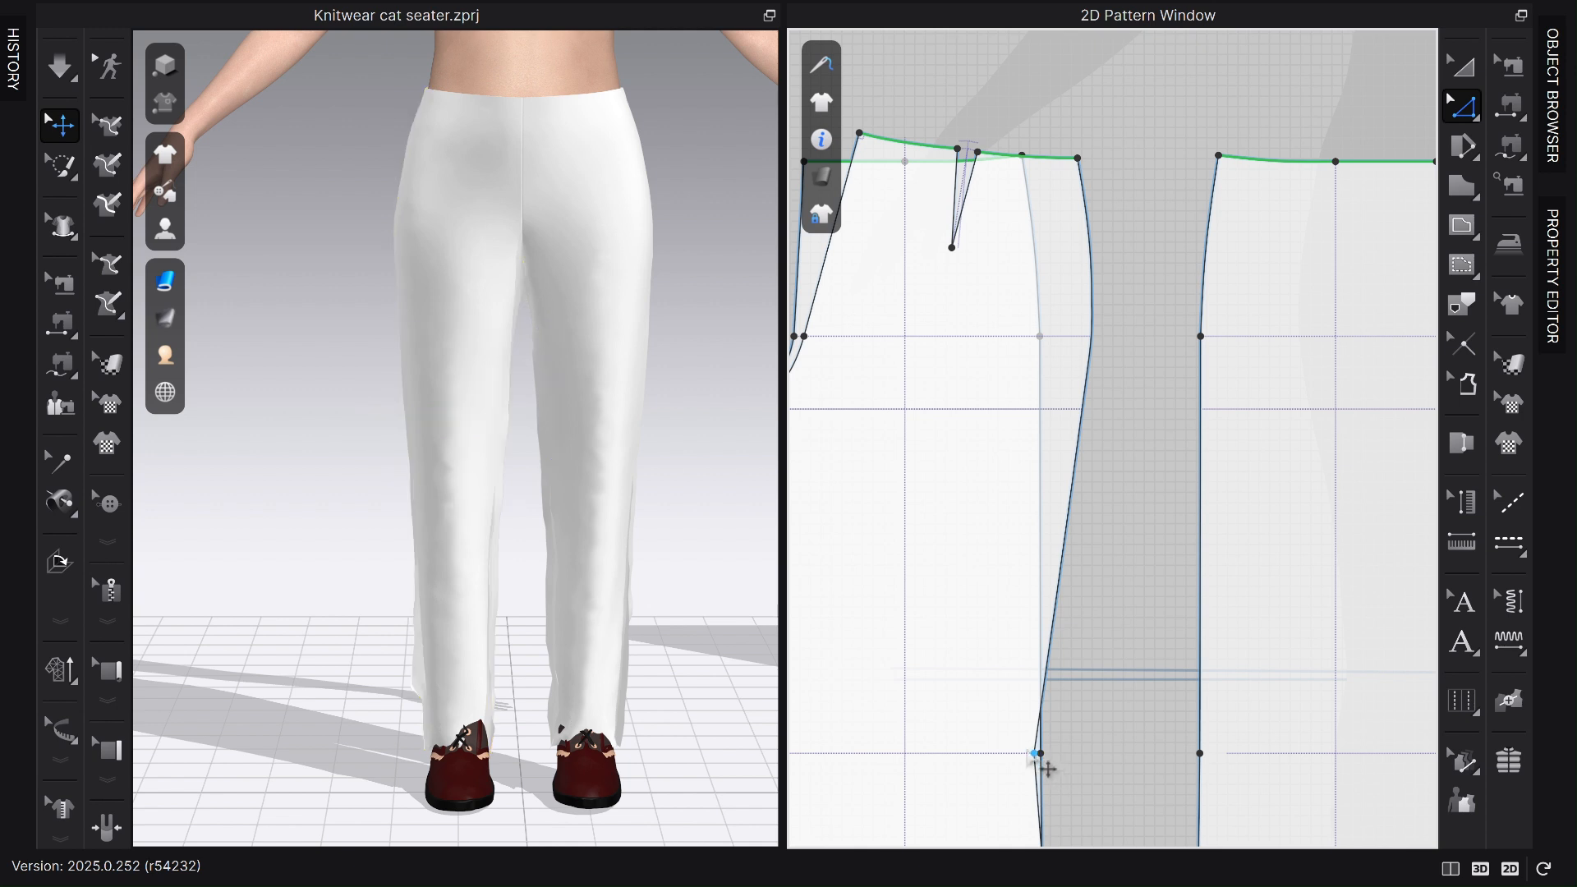
{"action": "left_click_drag", "start_coordinate": [1039, 756], "coordinate": [1084, 759]}
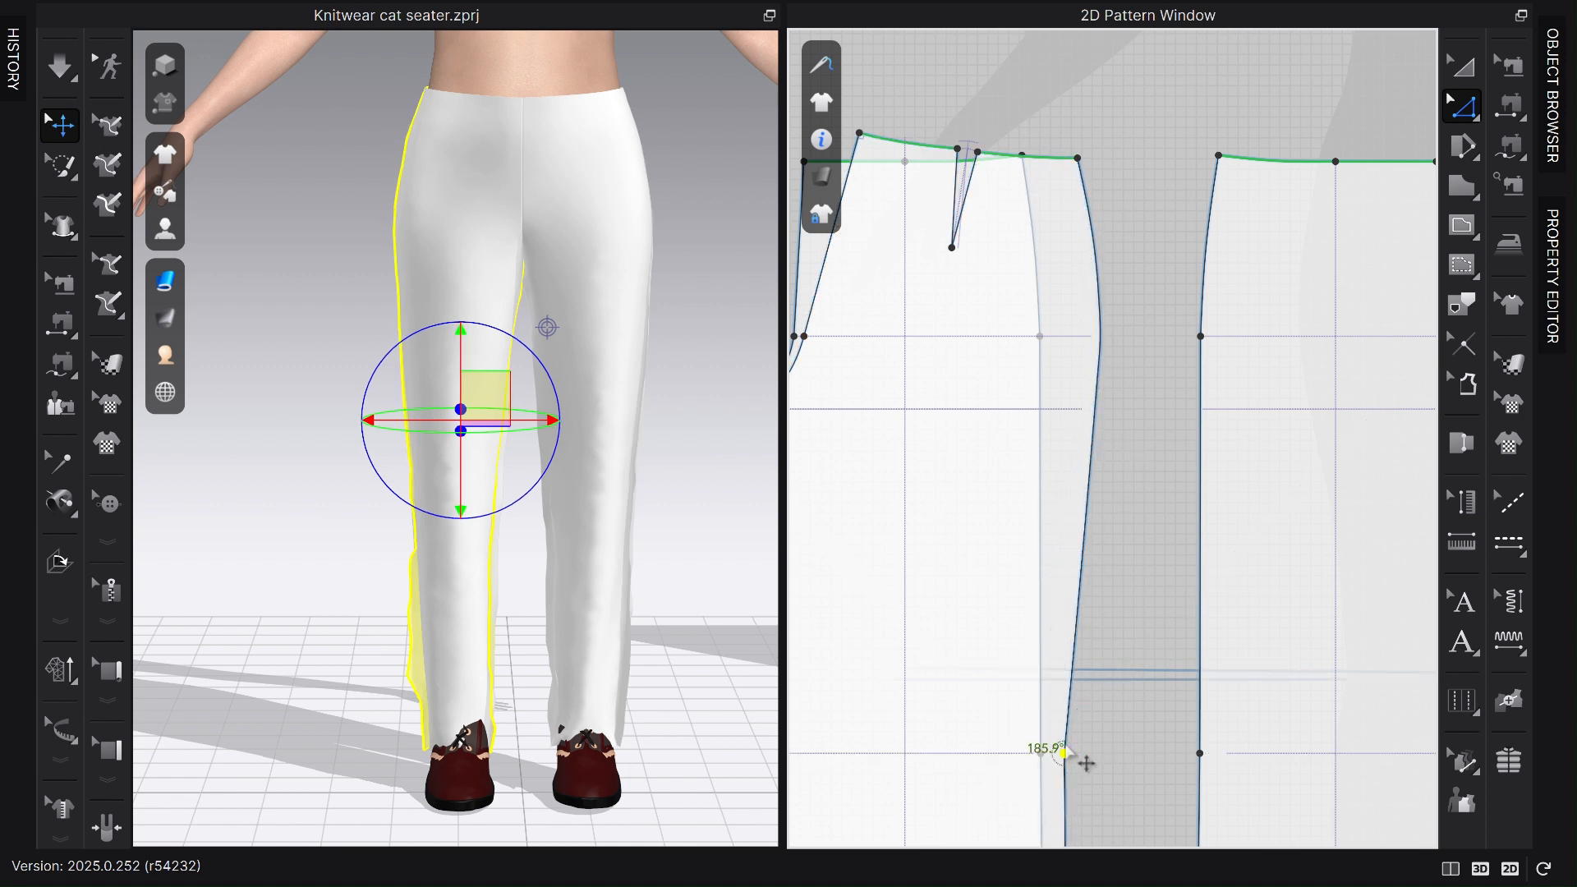
{"action": "key", "text": "ctrl+z"}
{"action": "left_click", "coordinate": [1142, 563]}
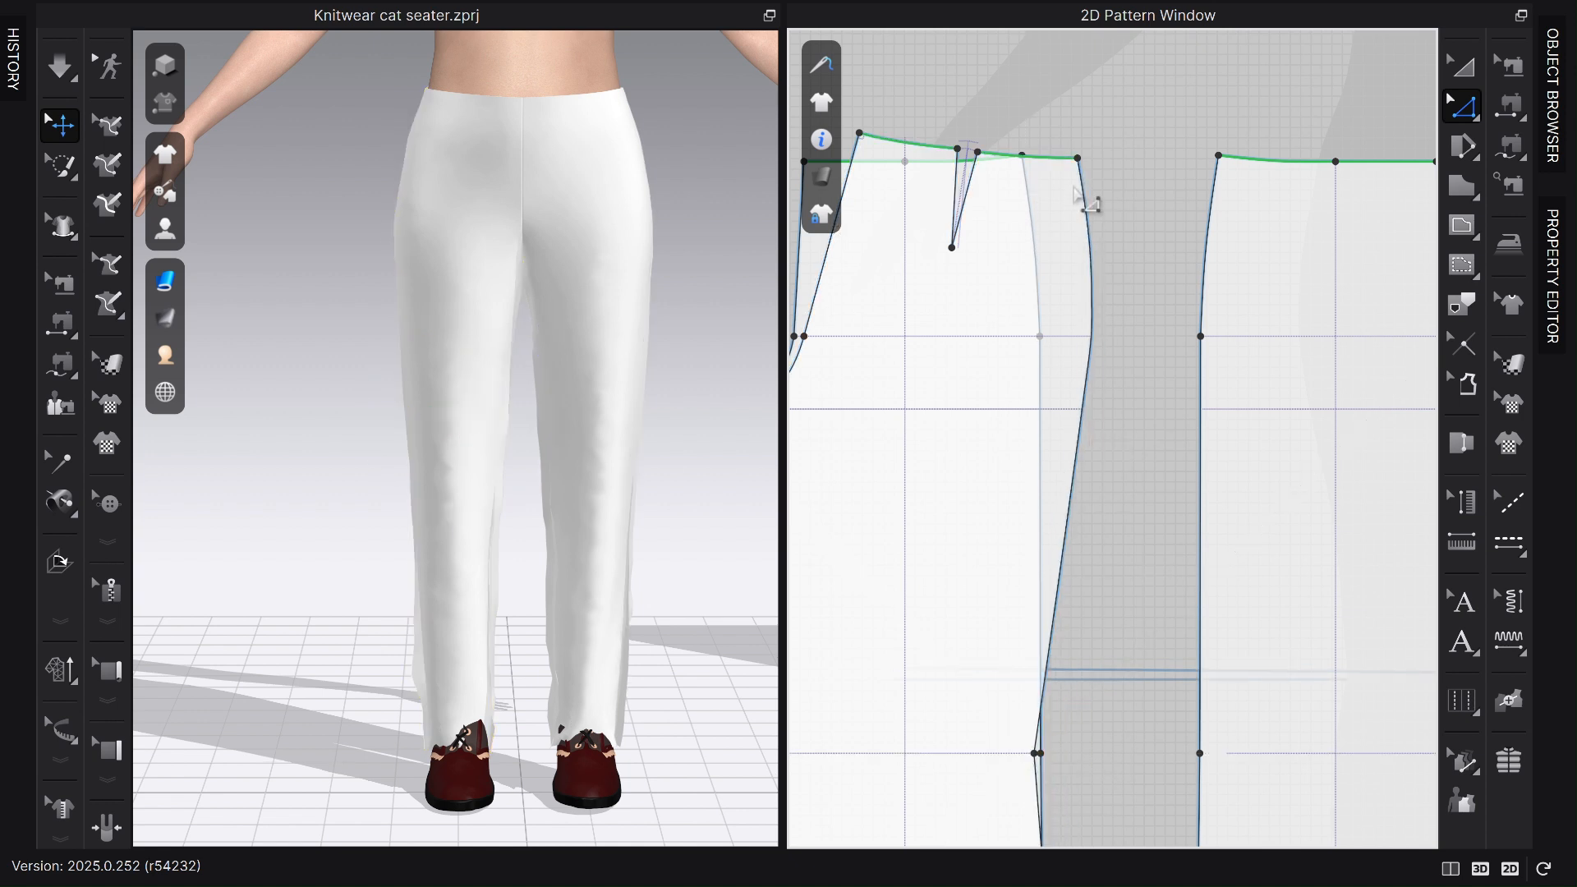
Split the back panel's outseam curve into two lines at the hip line, with Line 1 at 6.735 in.
{"action": "scroll", "coordinate": [1114, 341], "scroll_direction": "up", "scroll_amount": 4}
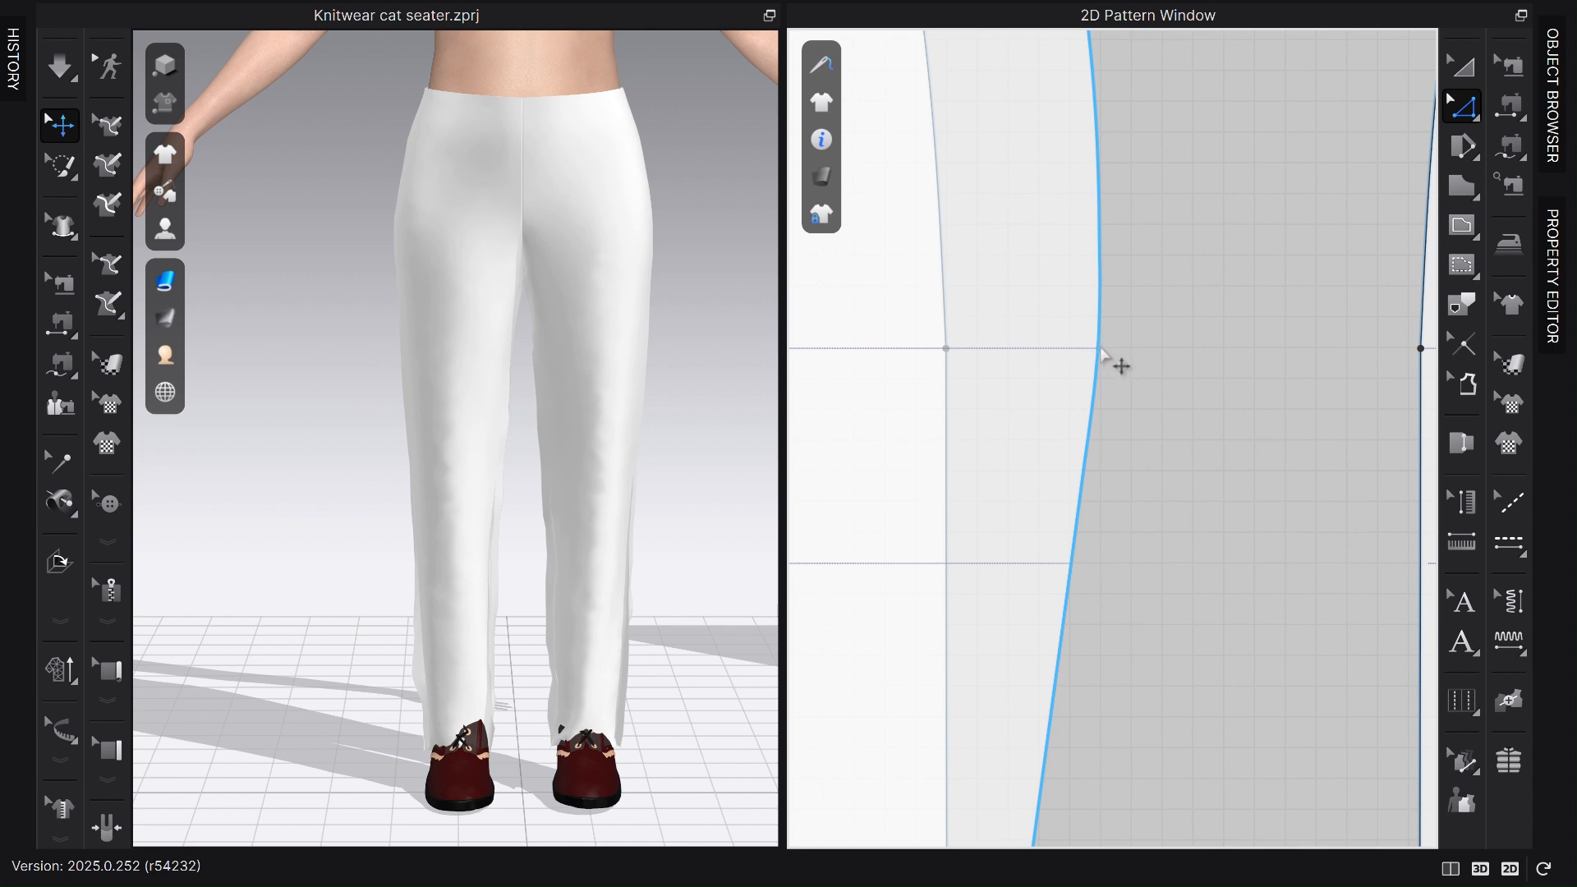
{"action": "right_click", "coordinate": [1099, 353]}
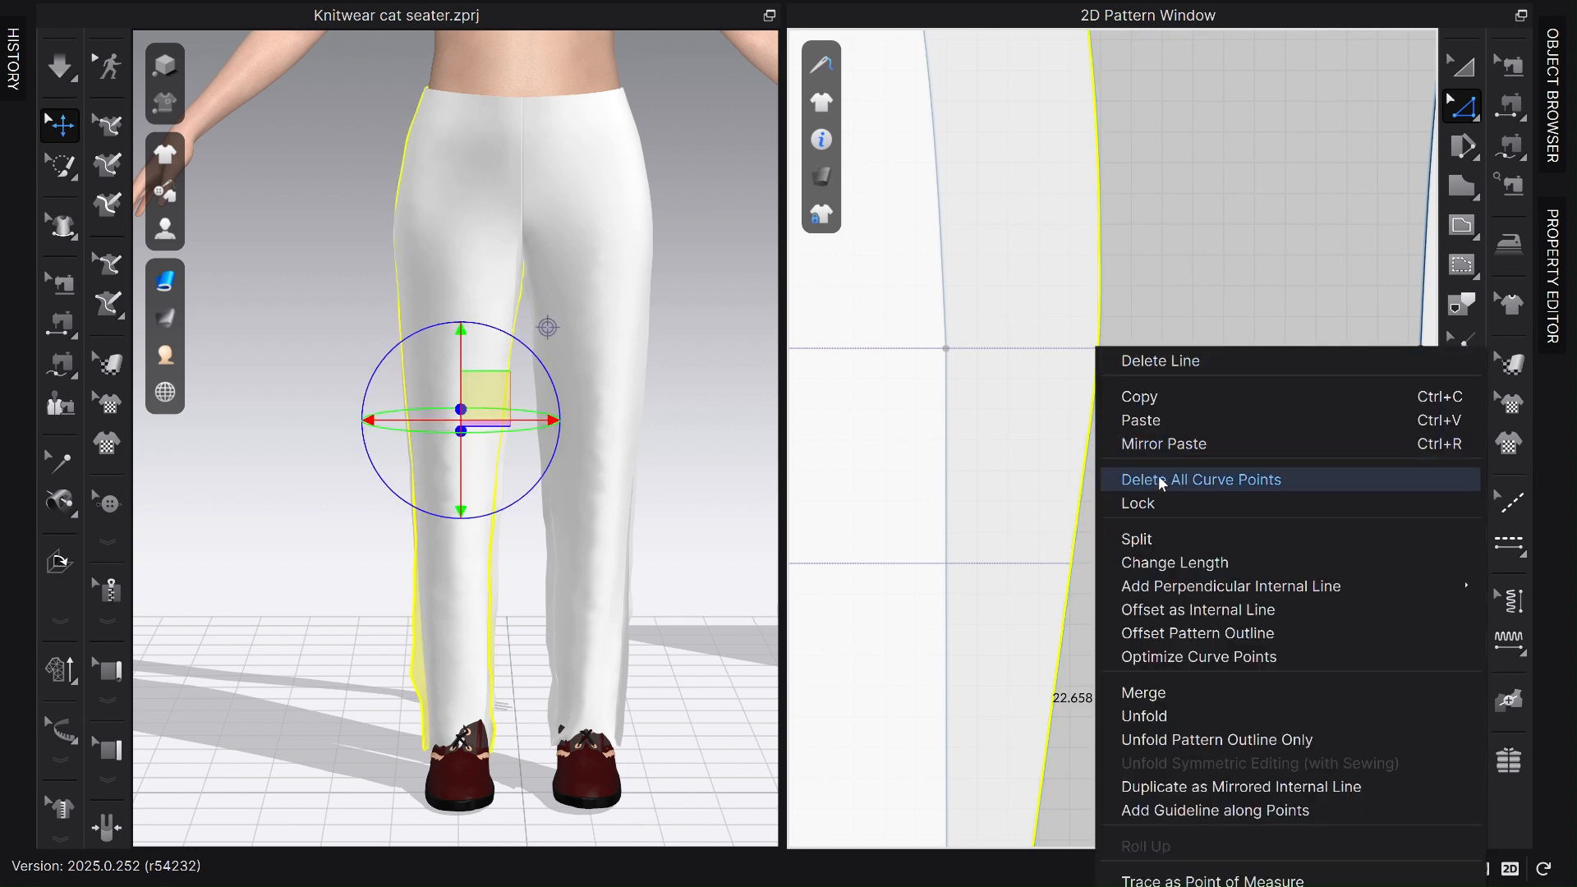
{"action": "left_click", "coordinate": [1153, 538]}
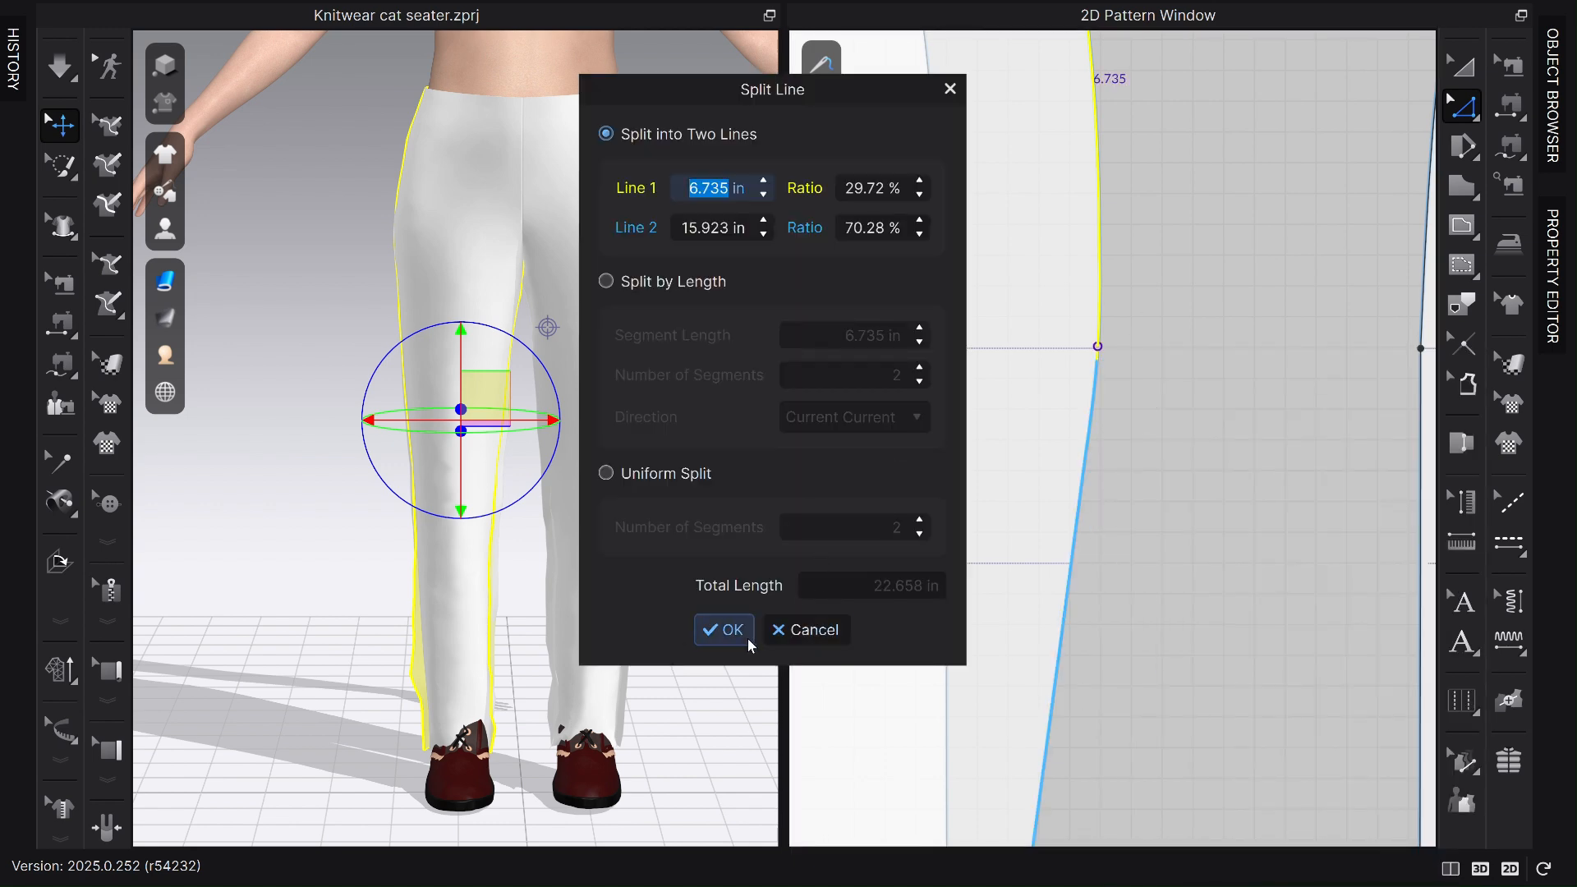
{"action": "left_click", "coordinate": [723, 629]}
{"action": "scroll", "coordinate": [1119, 461], "scroll_direction": "down", "scroll_amount": 5}
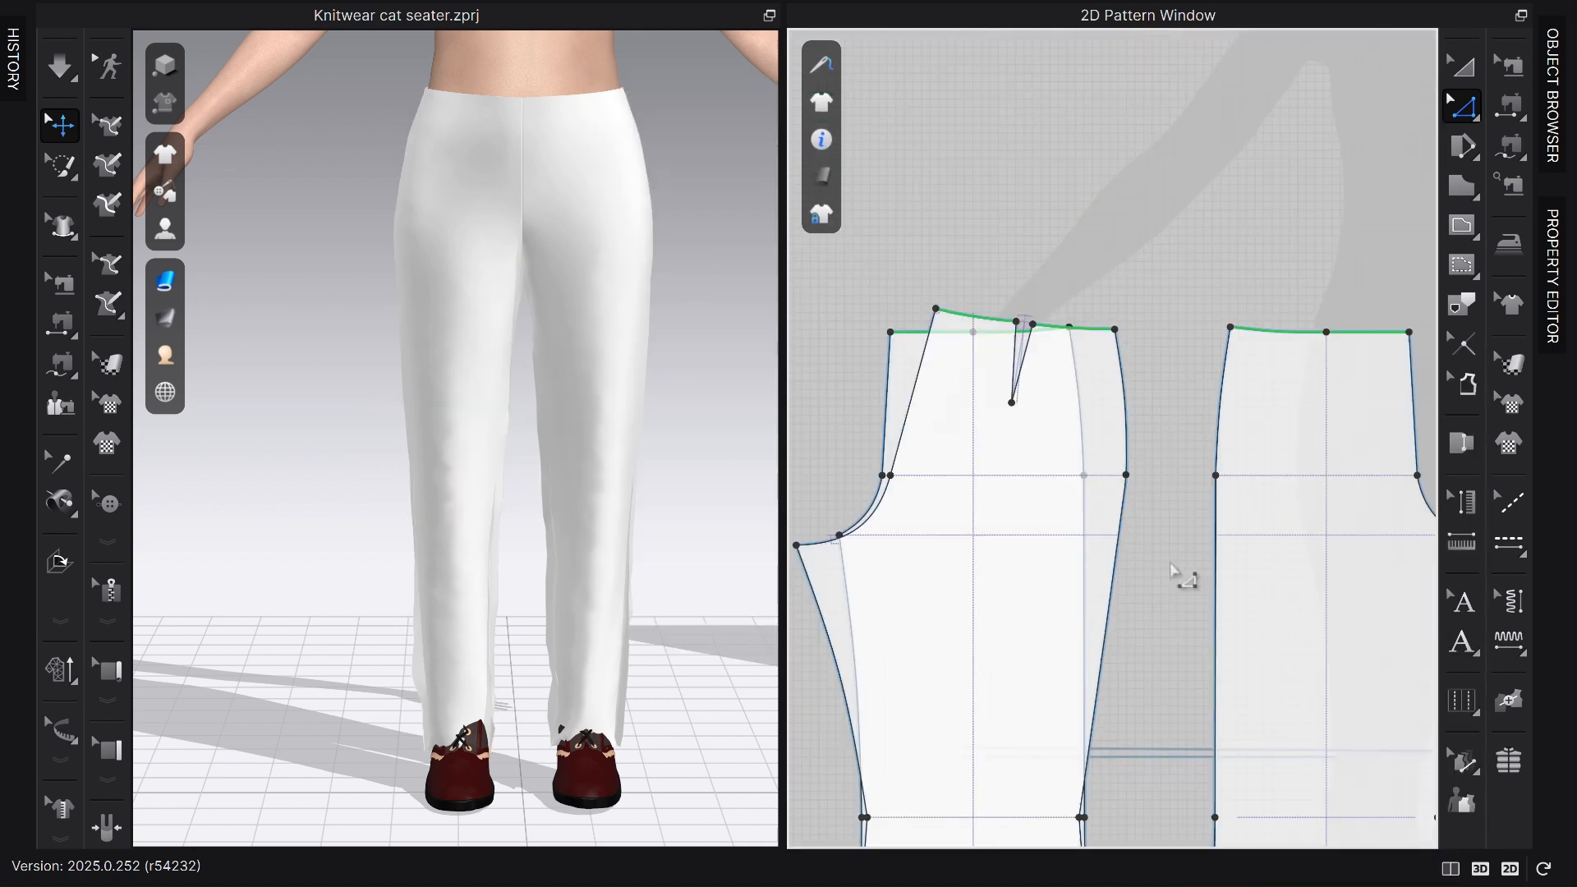
Move the back panel's outseam knee point 1.5 in outward, with the Y-Axis distance at 0.
{"action": "scroll", "coordinate": [1101, 788], "scroll_direction": "up", "scroll_amount": 5}
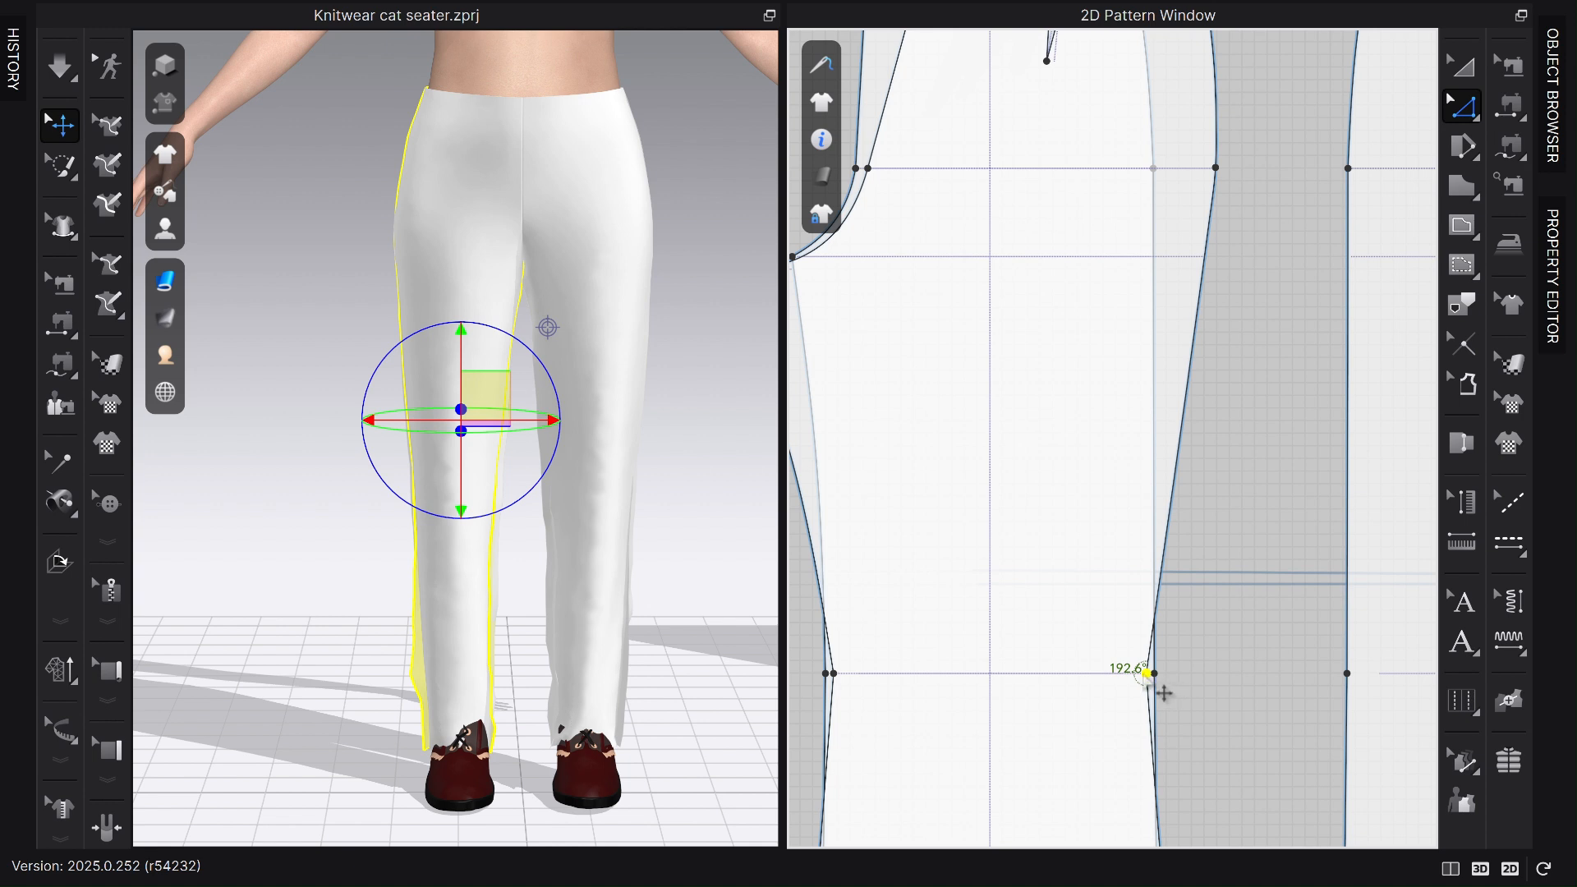
{"action": "left_click_drag", "start_coordinate": [1166, 694], "coordinate": [1196, 672]}
{"action": "right_click", "coordinate": [1197, 672]}
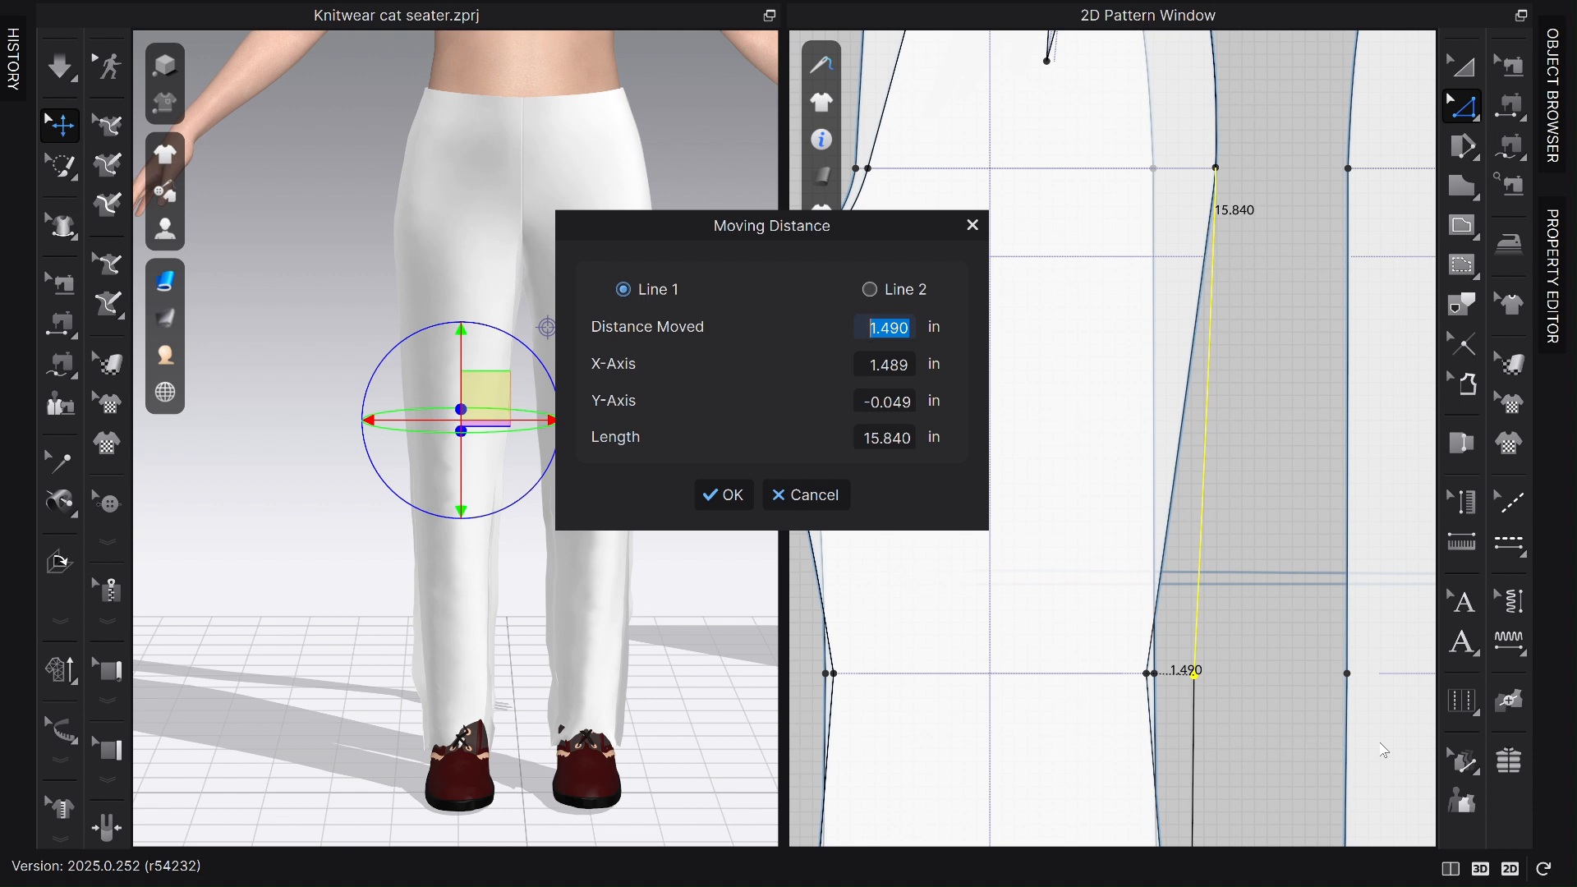
{"action": "type", "text": "1.593"}
{"action": "left_click", "coordinate": [895, 402]}
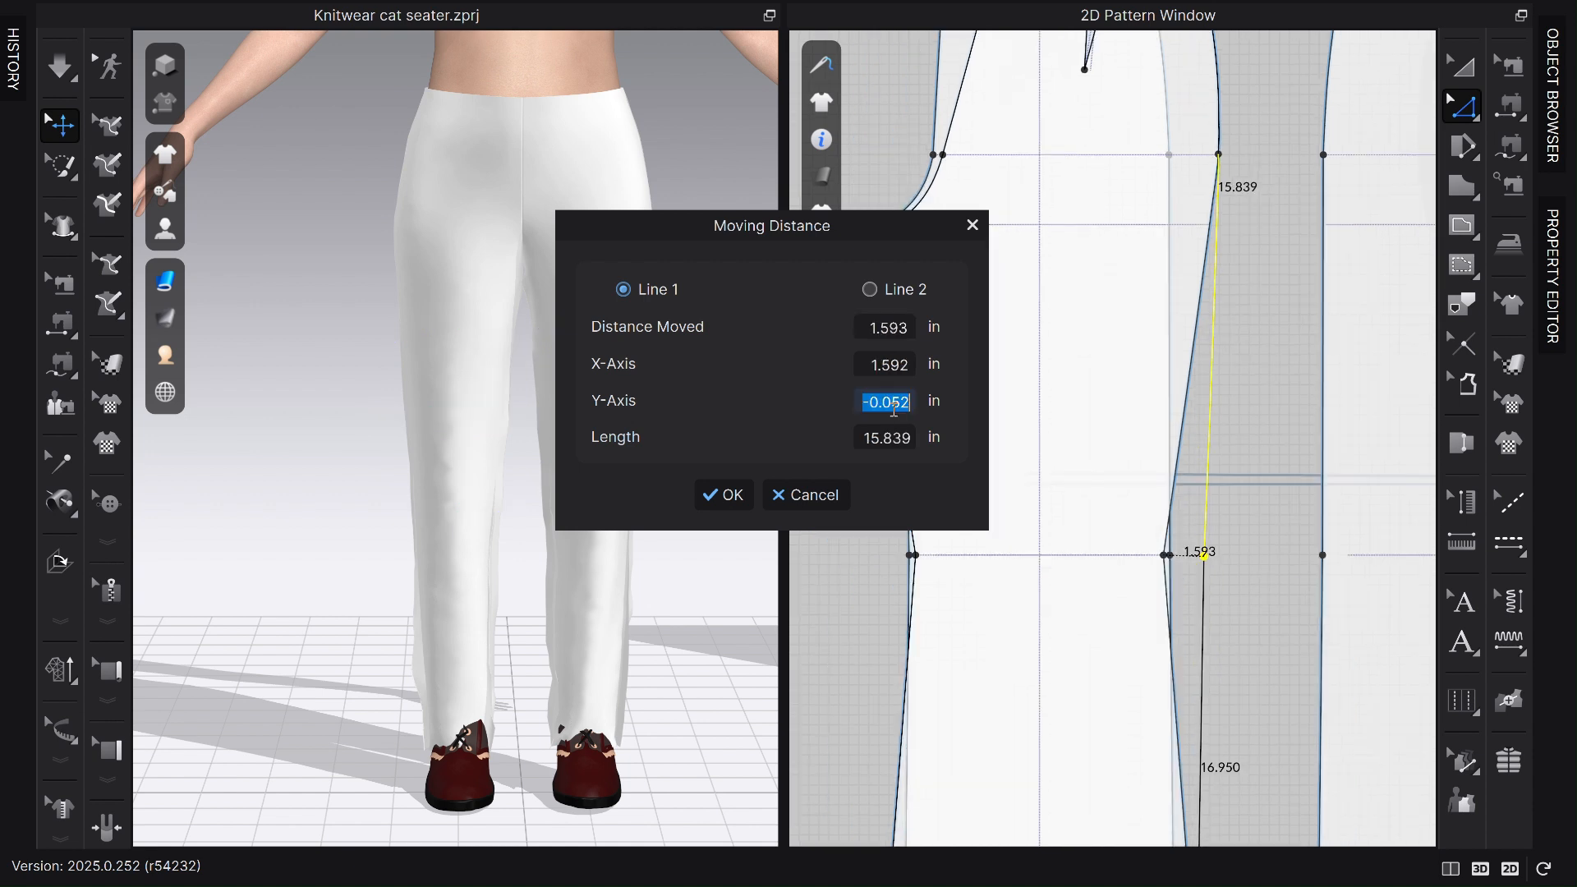
{"action": "type", "text": "0"}
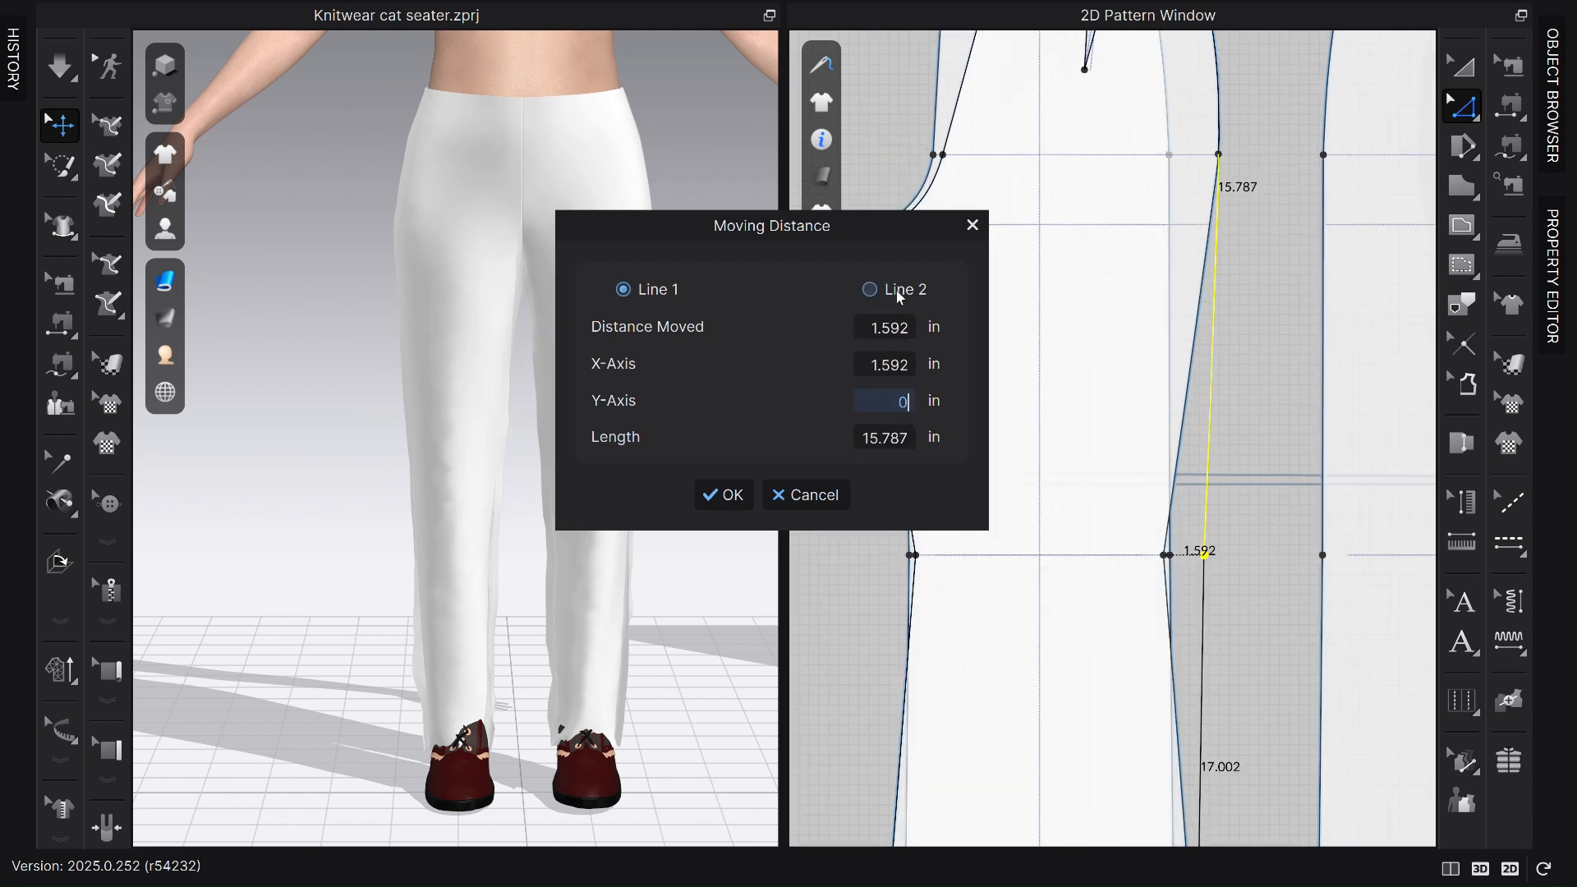
{"action": "left_click", "coordinate": [892, 325]}
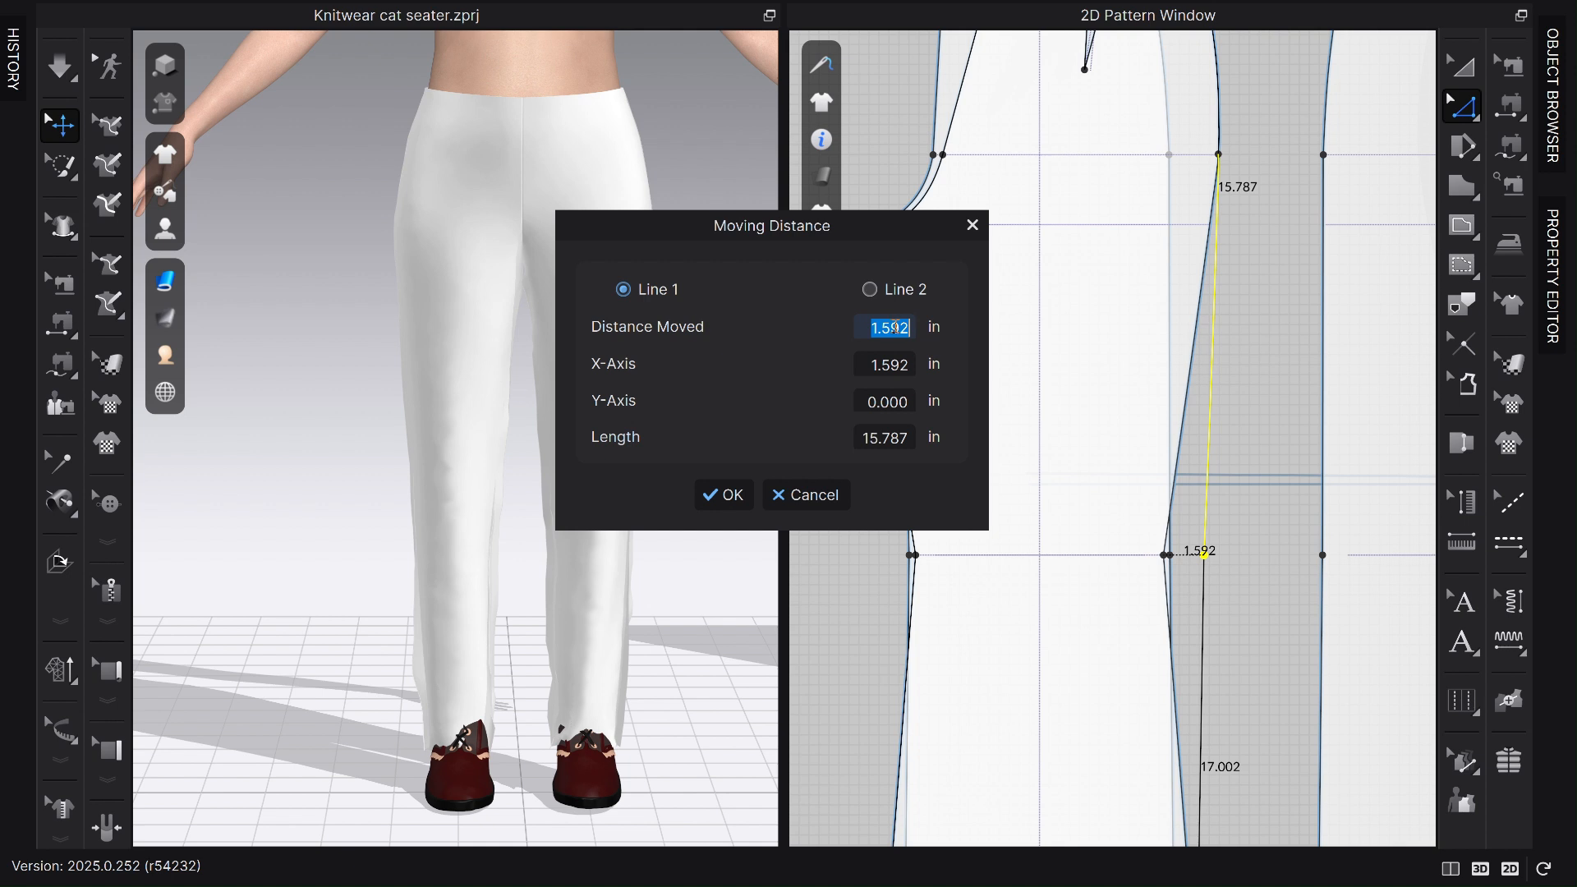
{"action": "type", "text": "1.5"}
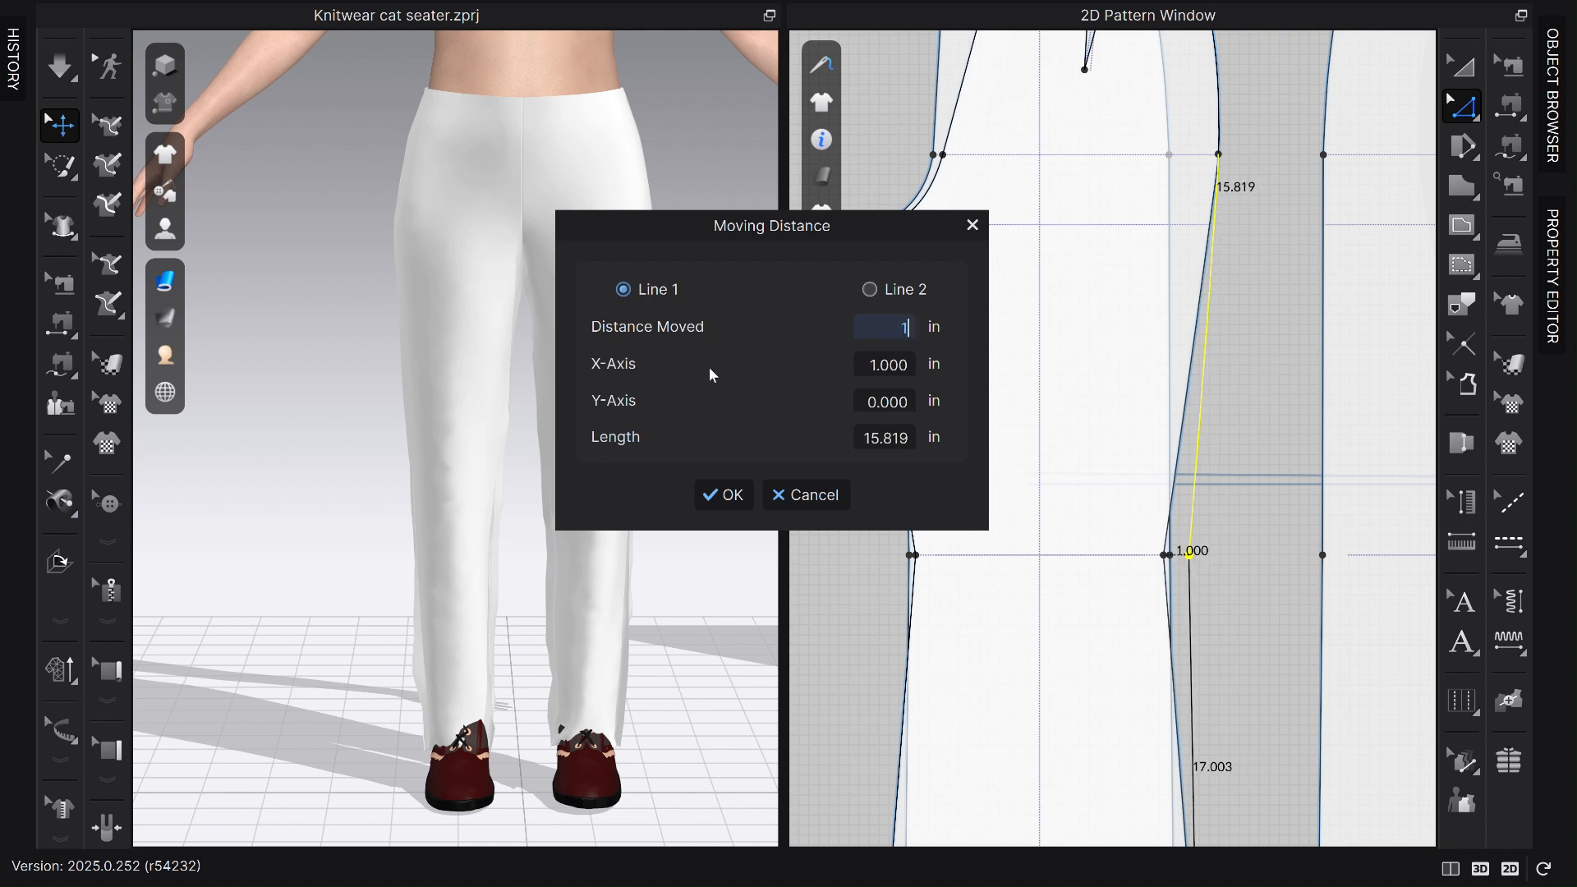
{"action": "left_click", "coordinate": [726, 494]}
Try to move the back panel's inseam knee point outward along the knee line, and undo that move.
{"action": "scroll", "coordinate": [928, 575], "scroll_direction": "up", "scroll_amount": 3}
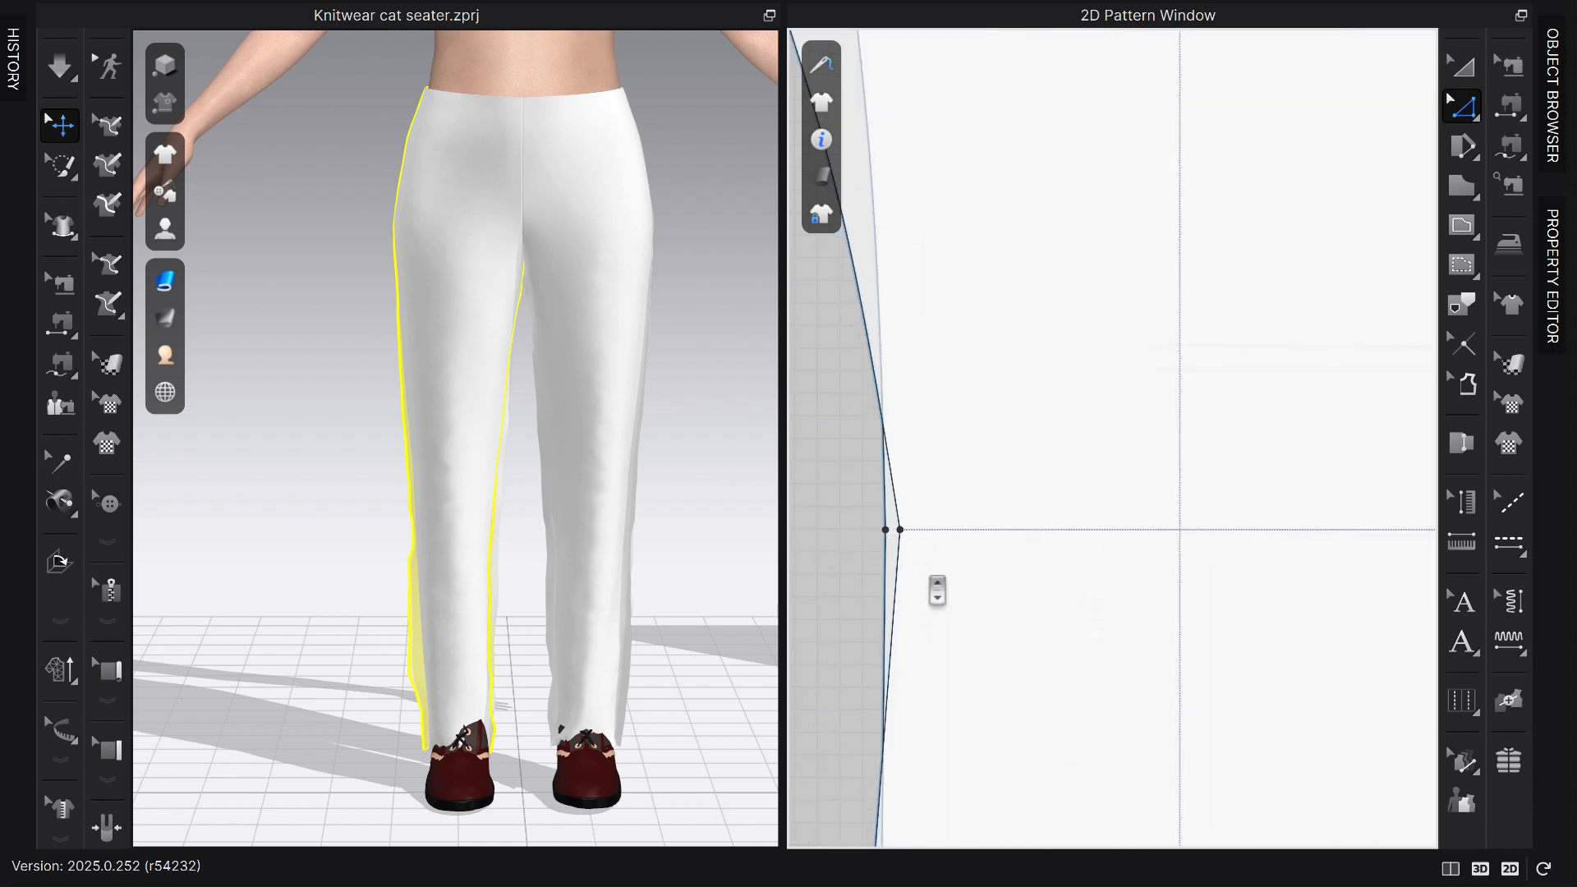
{"action": "left_click", "coordinate": [901, 530]}
{"action": "scroll", "coordinate": [916, 548], "scroll_direction": "down", "scroll_amount": 3}
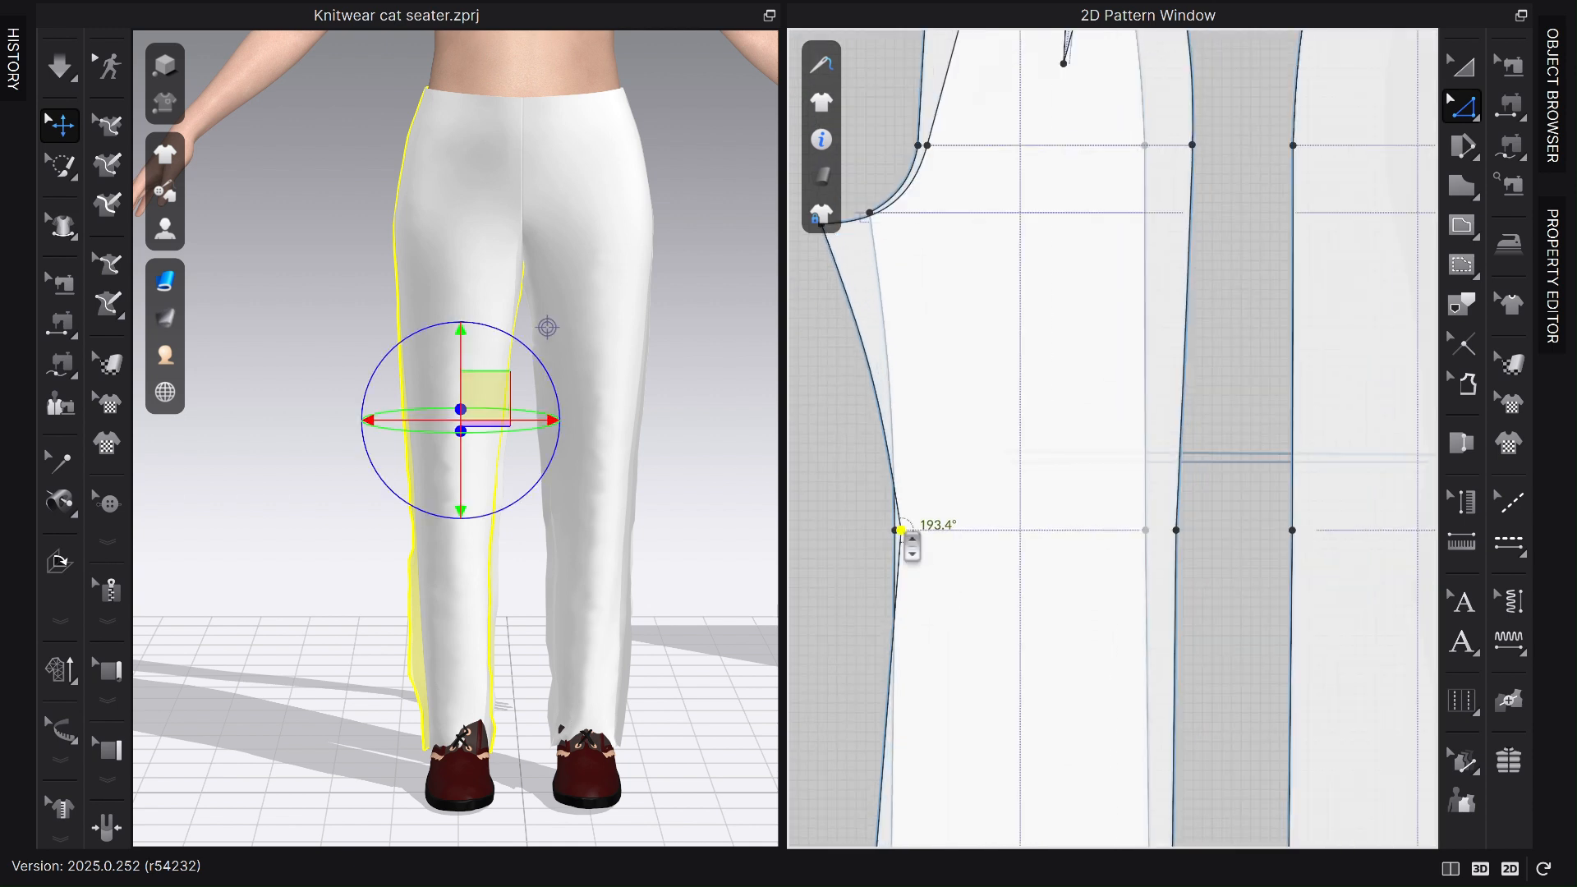
{"action": "left_click_drag", "start_coordinate": [903, 533], "coordinate": [872, 537]}
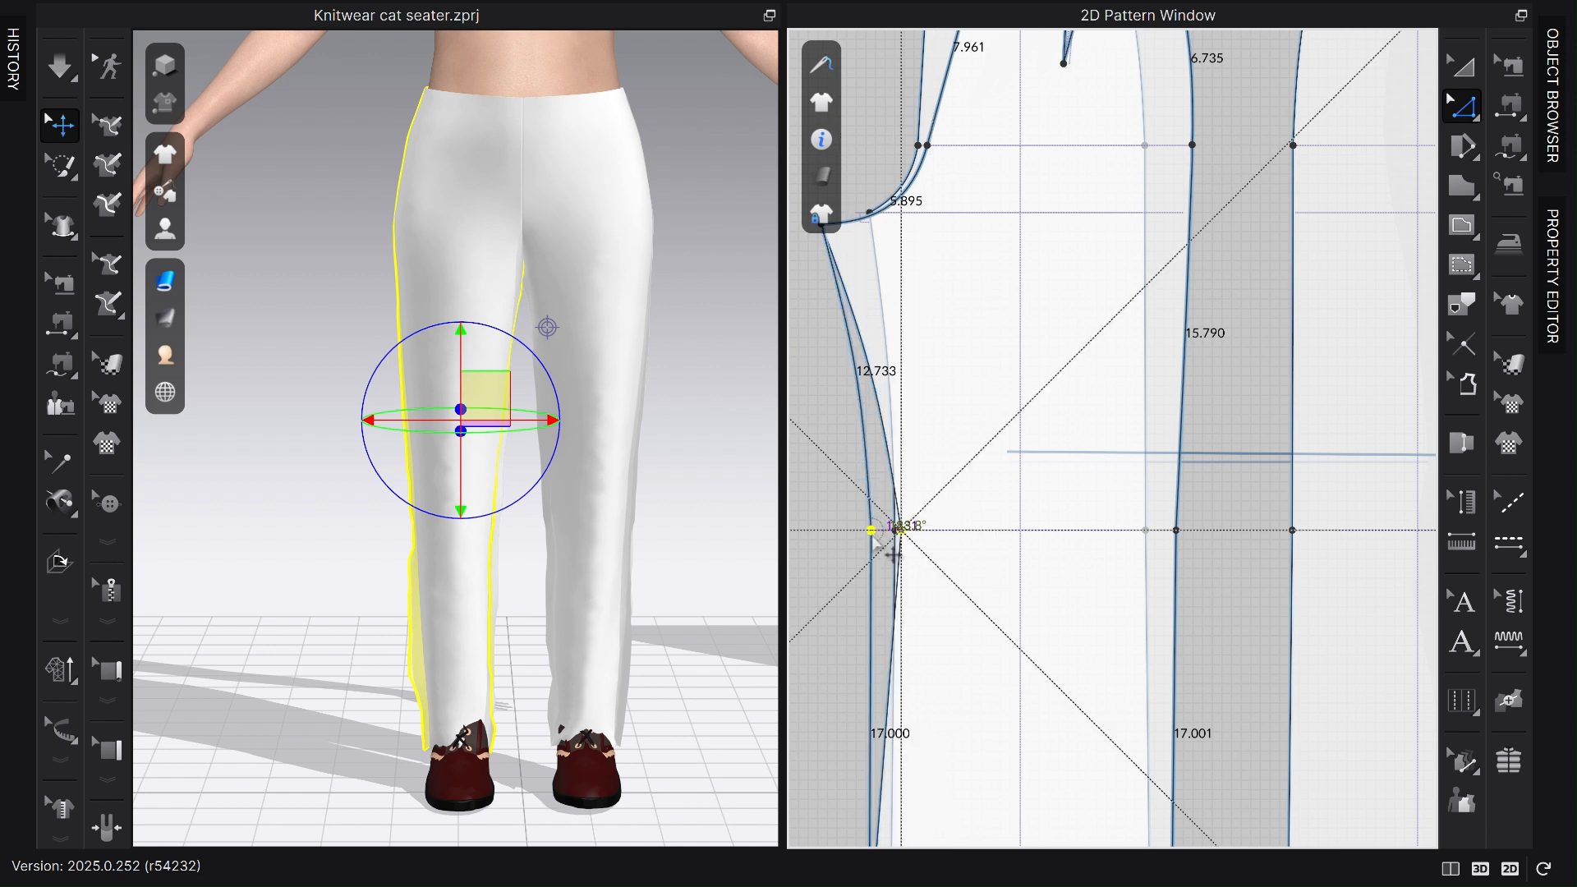
{"action": "key", "text": "ctrl+z"}
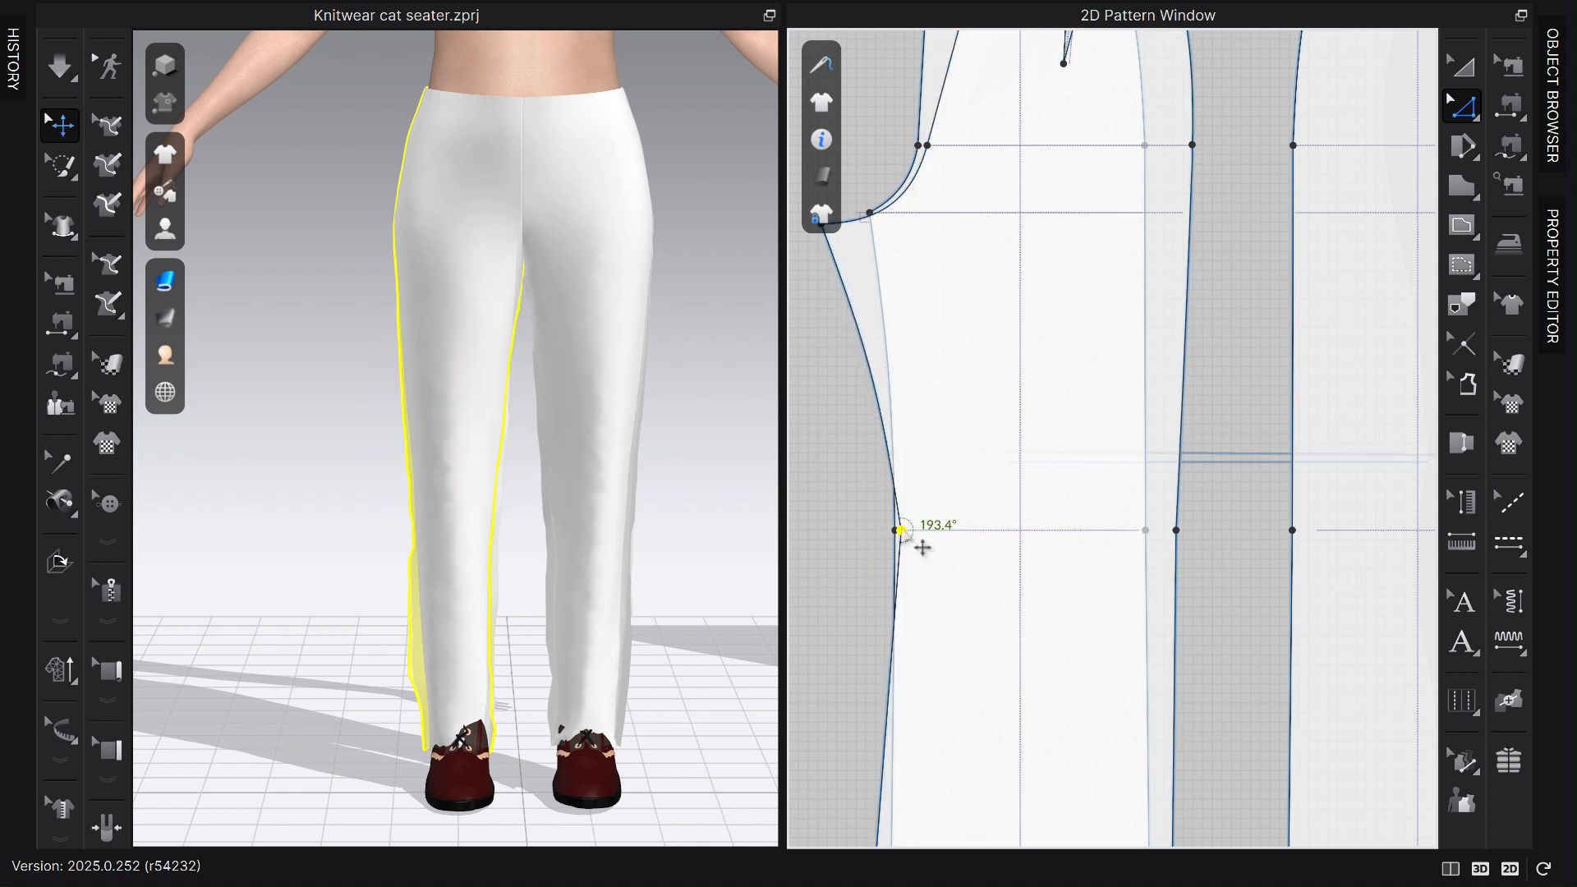
Move the back panel's inseam knee point 1.5 in outward along the knee line.
{"action": "left_click", "coordinate": [903, 532]}
{"action": "left_click_drag", "start_coordinate": [916, 548], "coordinate": [858, 536]}
{"action": "right_click", "coordinate": [857, 536]}
{"action": "type", "text": "1.5"}
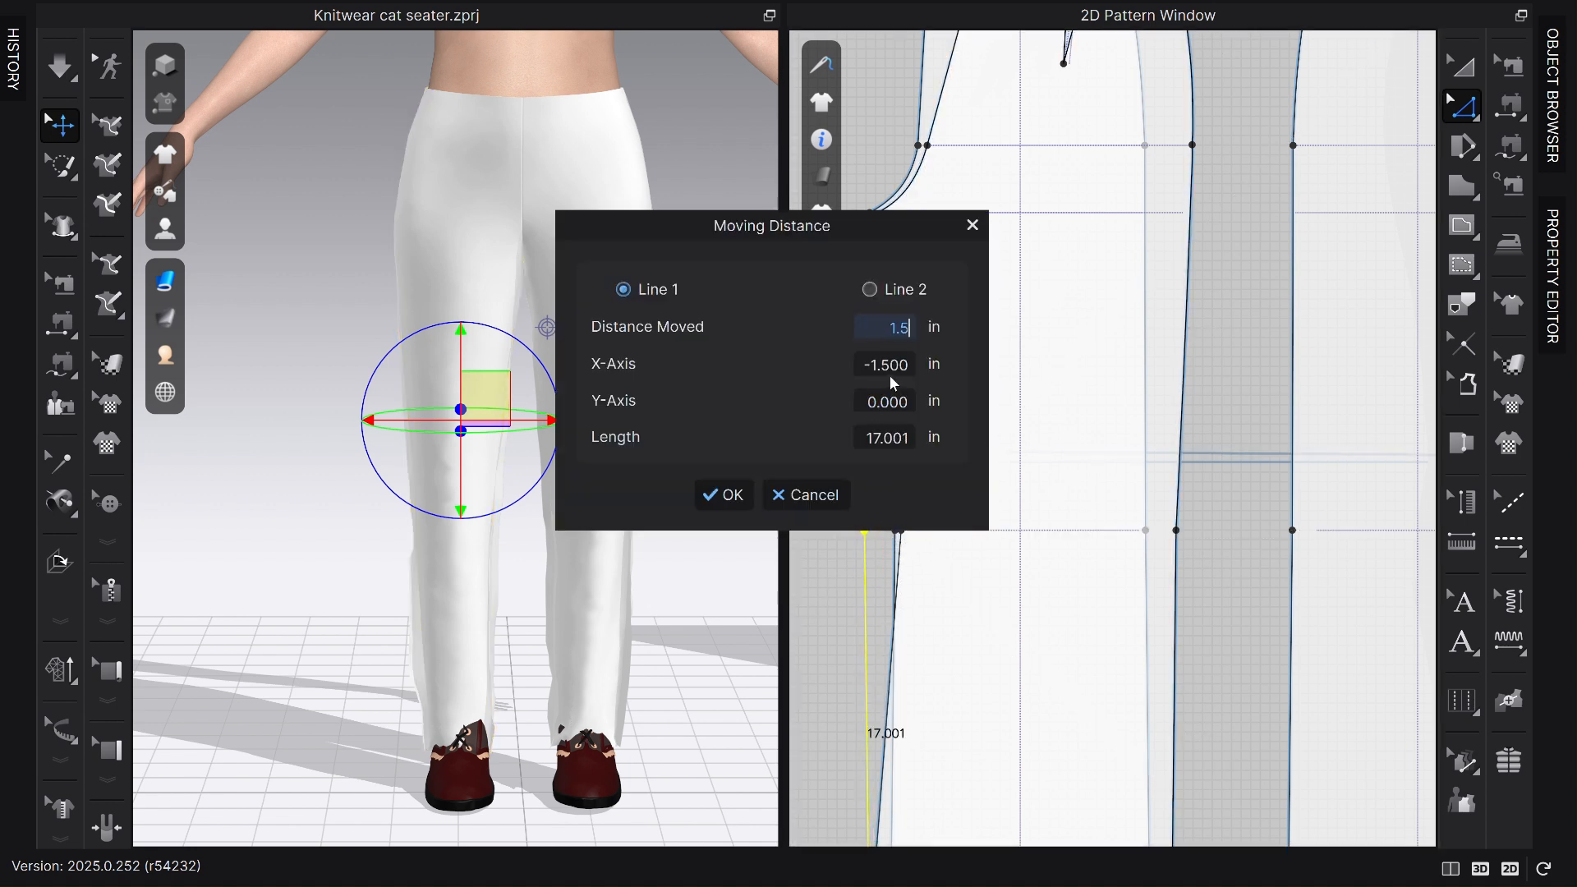
{"action": "left_click_drag", "start_coordinate": [885, 220], "coordinate": [618, 209]}
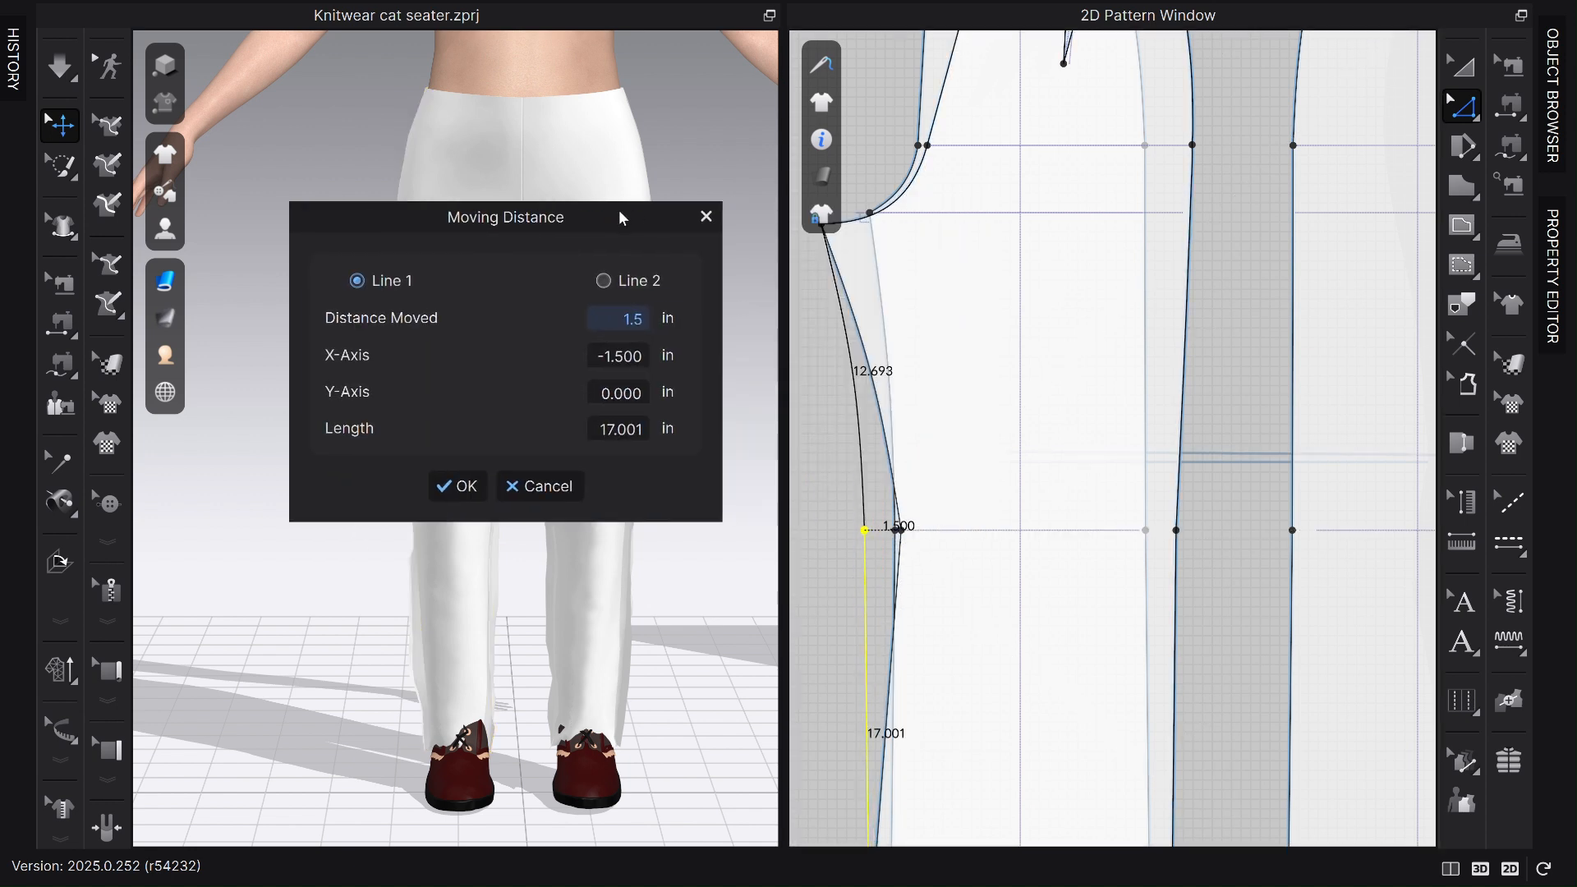
{"action": "left_click", "coordinate": [457, 485]}
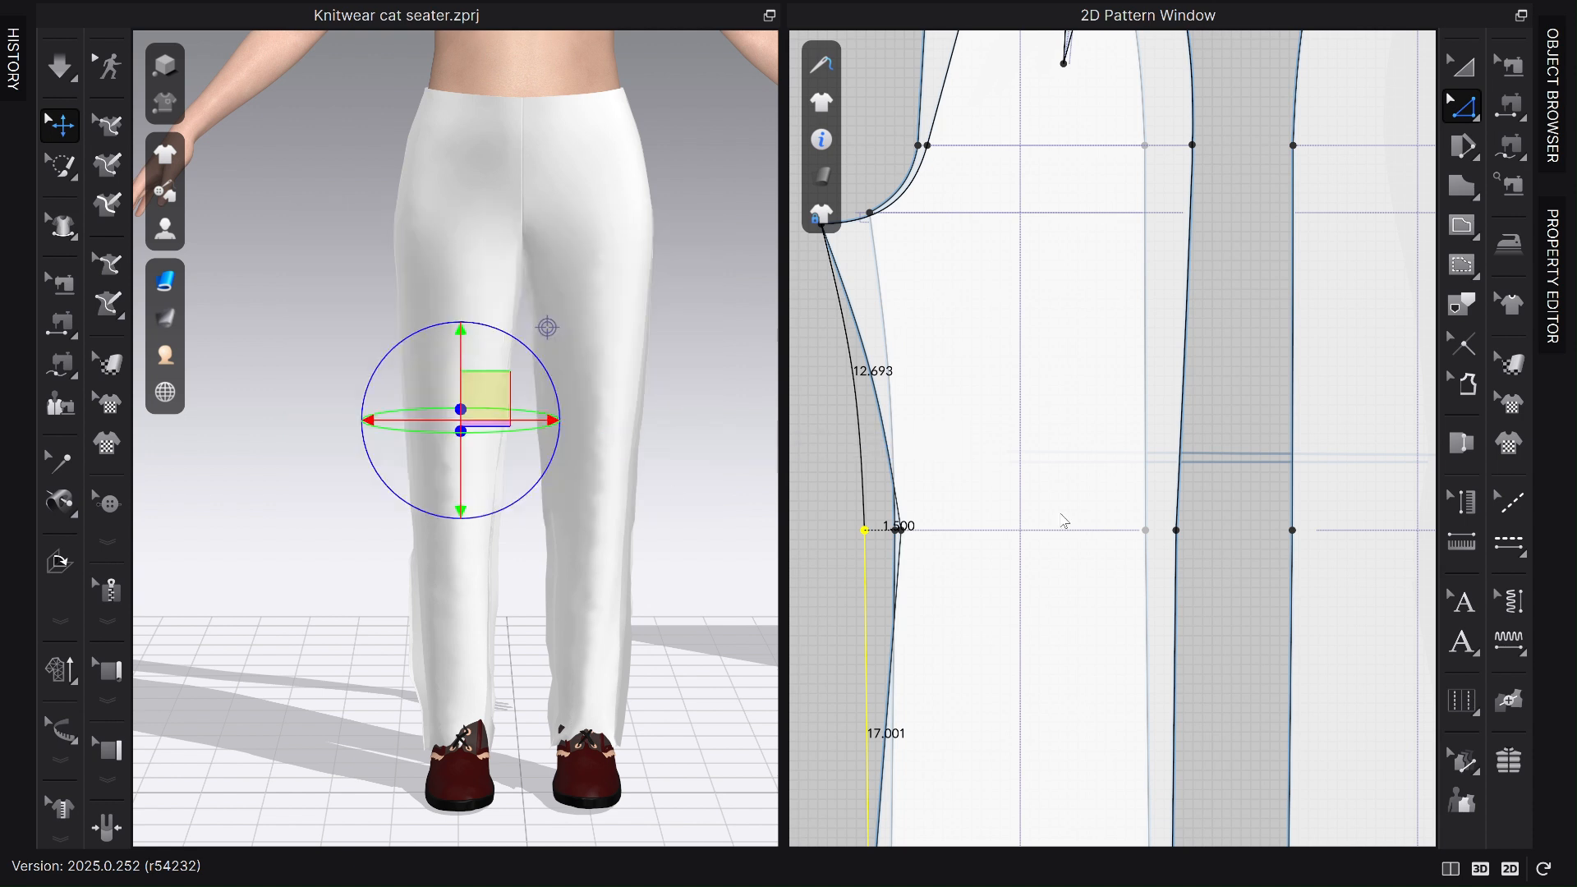
Compare the below-knee outseam and inseam lengths on the back and front panels.
{"action": "scroll", "coordinate": [1226, 565], "scroll_direction": "down", "scroll_amount": 5}
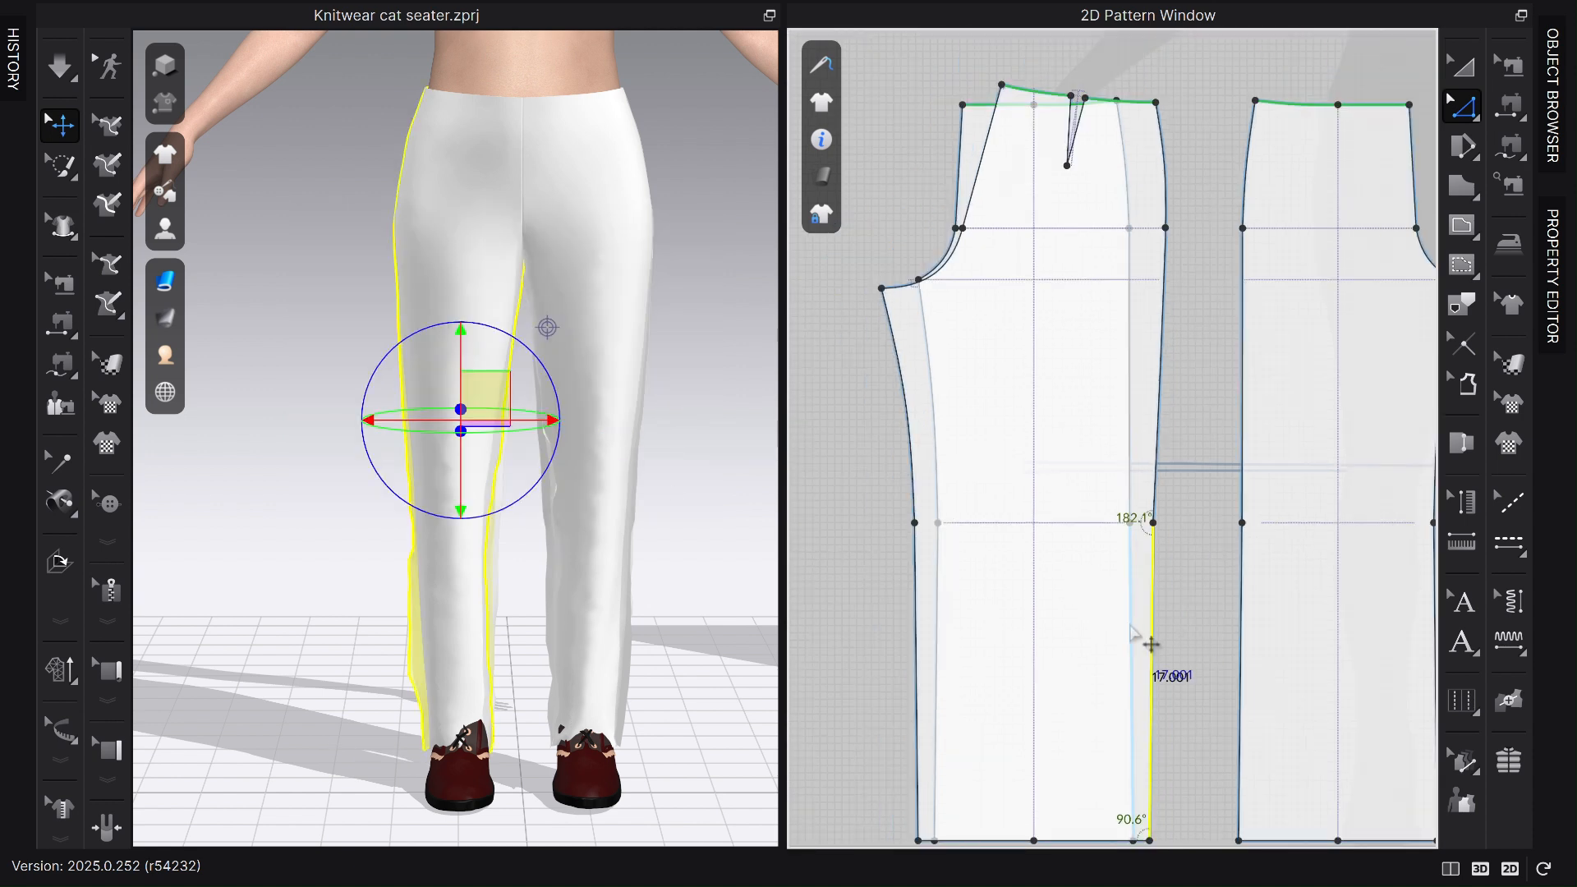
{"action": "left_click", "coordinate": [1162, 644]}
{"action": "left_click", "coordinate": [1151, 645]}
{"action": "left_click", "coordinate": [1135, 648]}
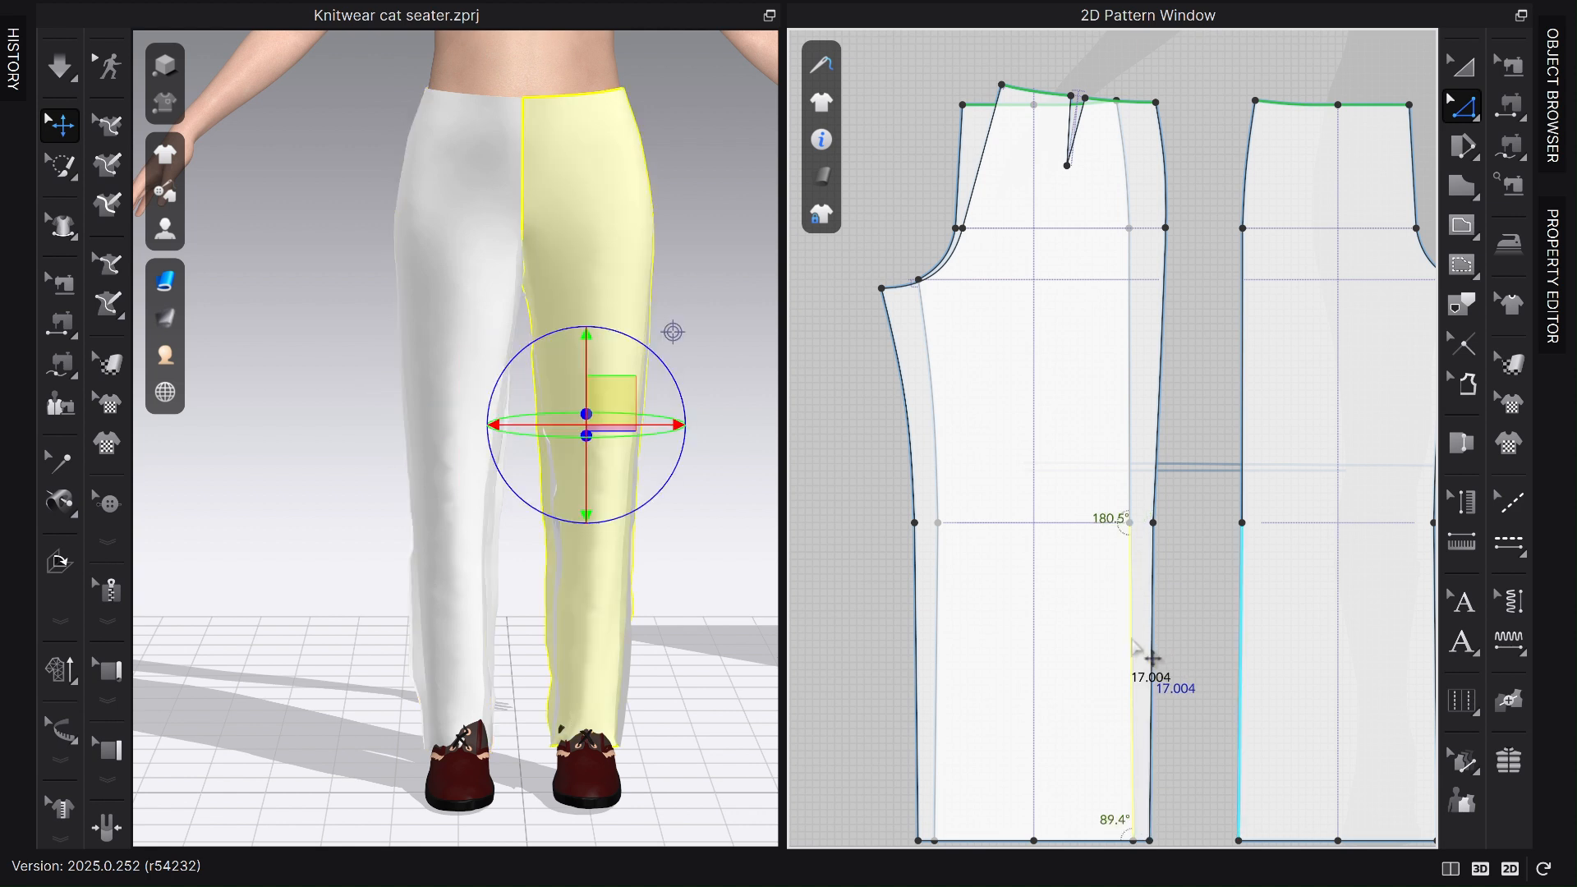
{"action": "left_click", "coordinate": [952, 678]}
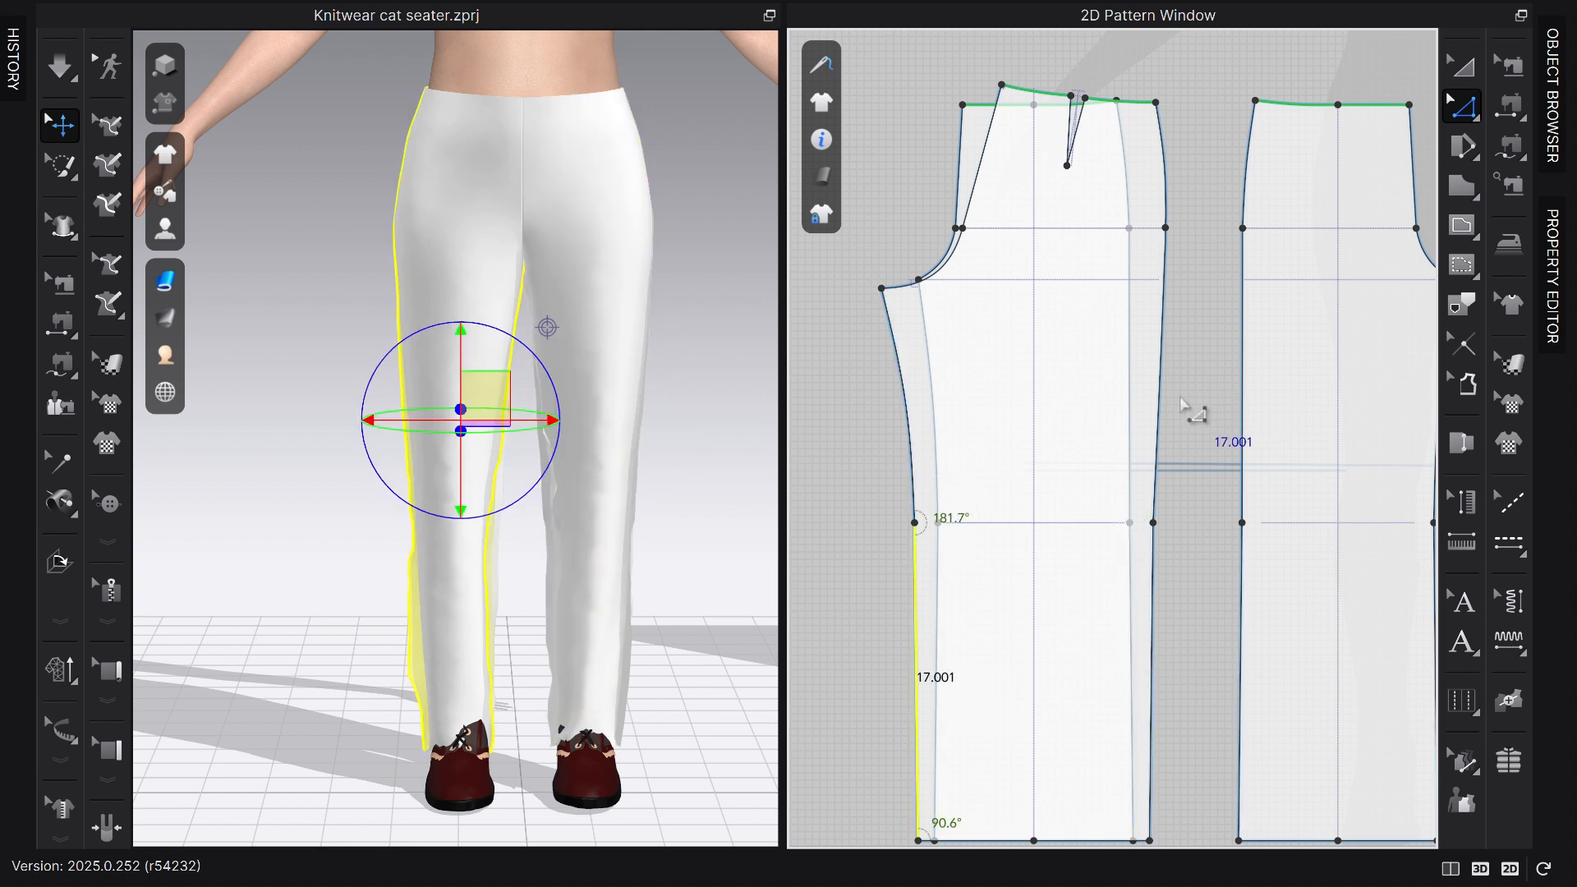
Check the front panel's outseam length between hip and knee, and compare both panels' inseam lengths above the knee.
{"action": "left_click", "coordinate": [1130, 419]}
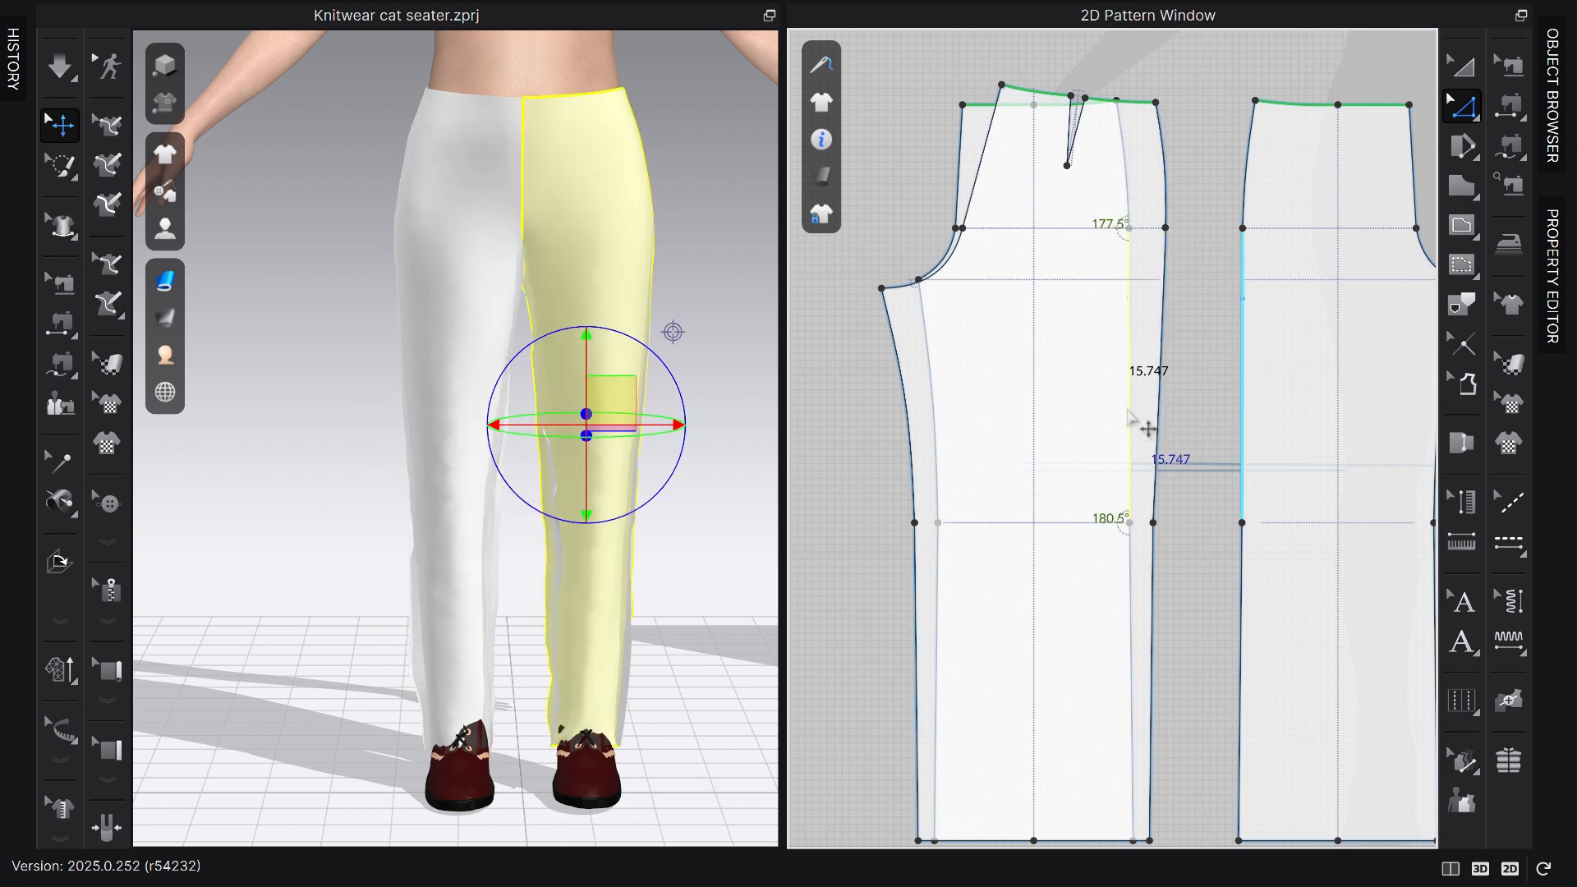
{"action": "left_click", "coordinate": [900, 423]}
{"action": "left_click", "coordinate": [937, 406]}
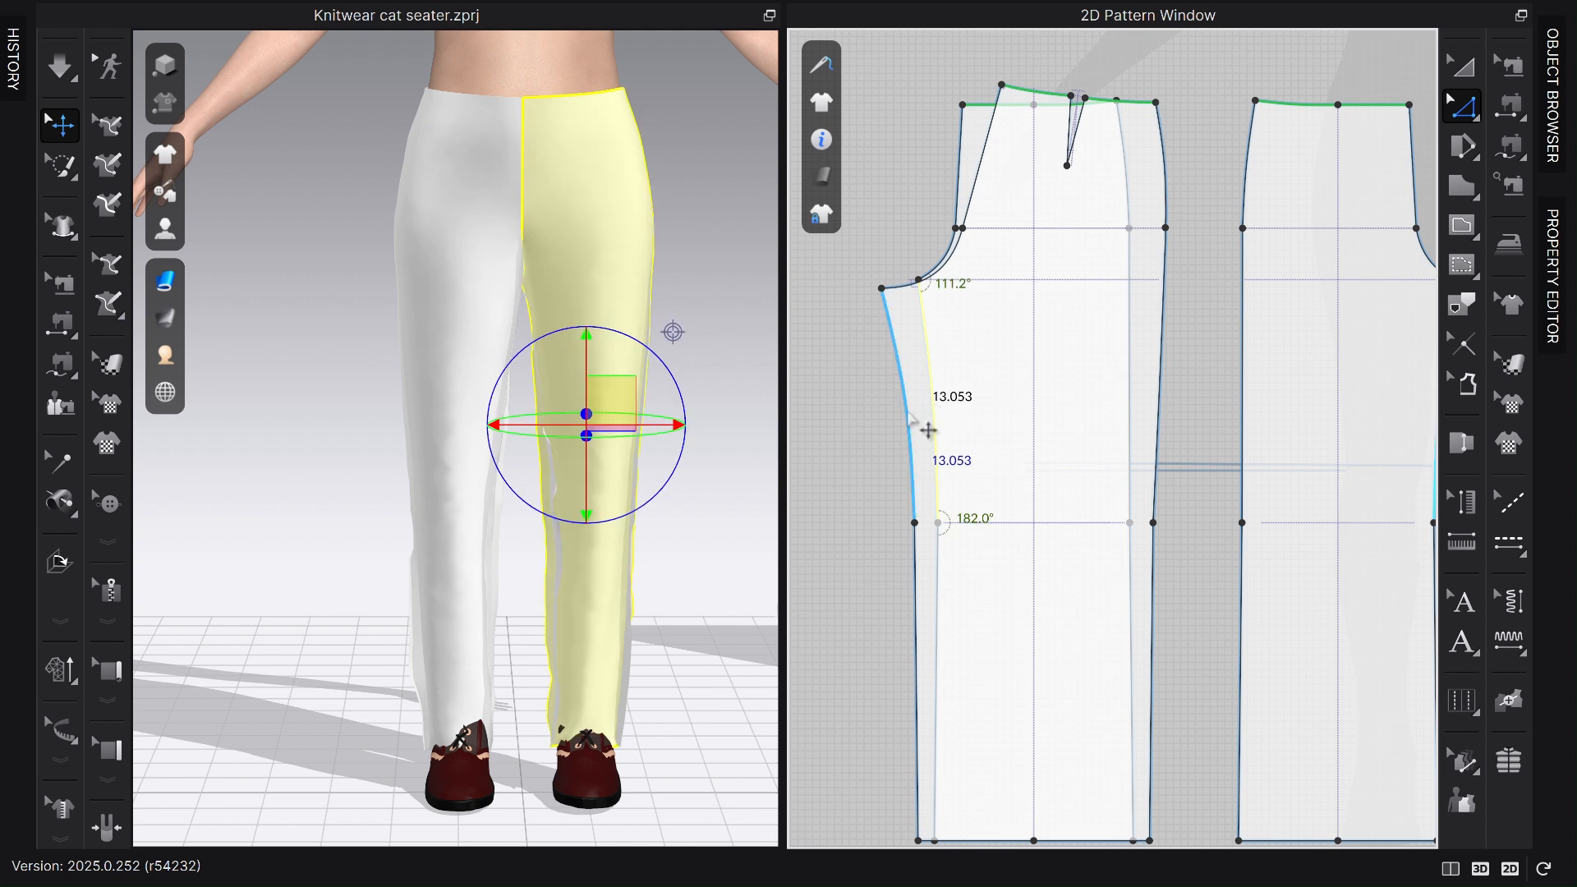
{"action": "left_click", "coordinate": [907, 395]}
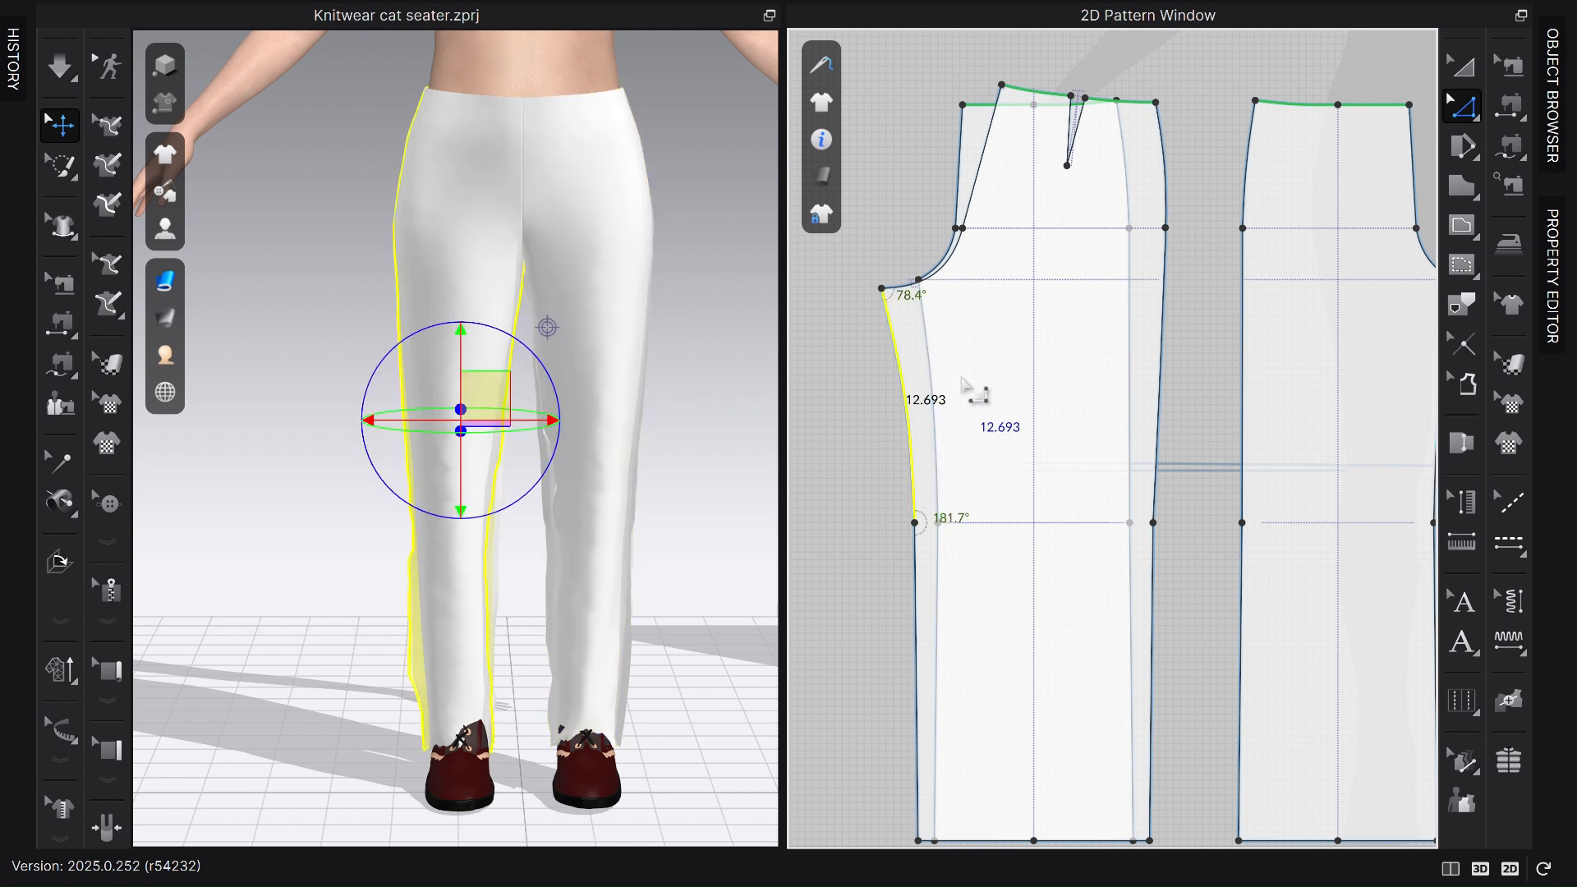
{"action": "left_click", "coordinate": [933, 376]}
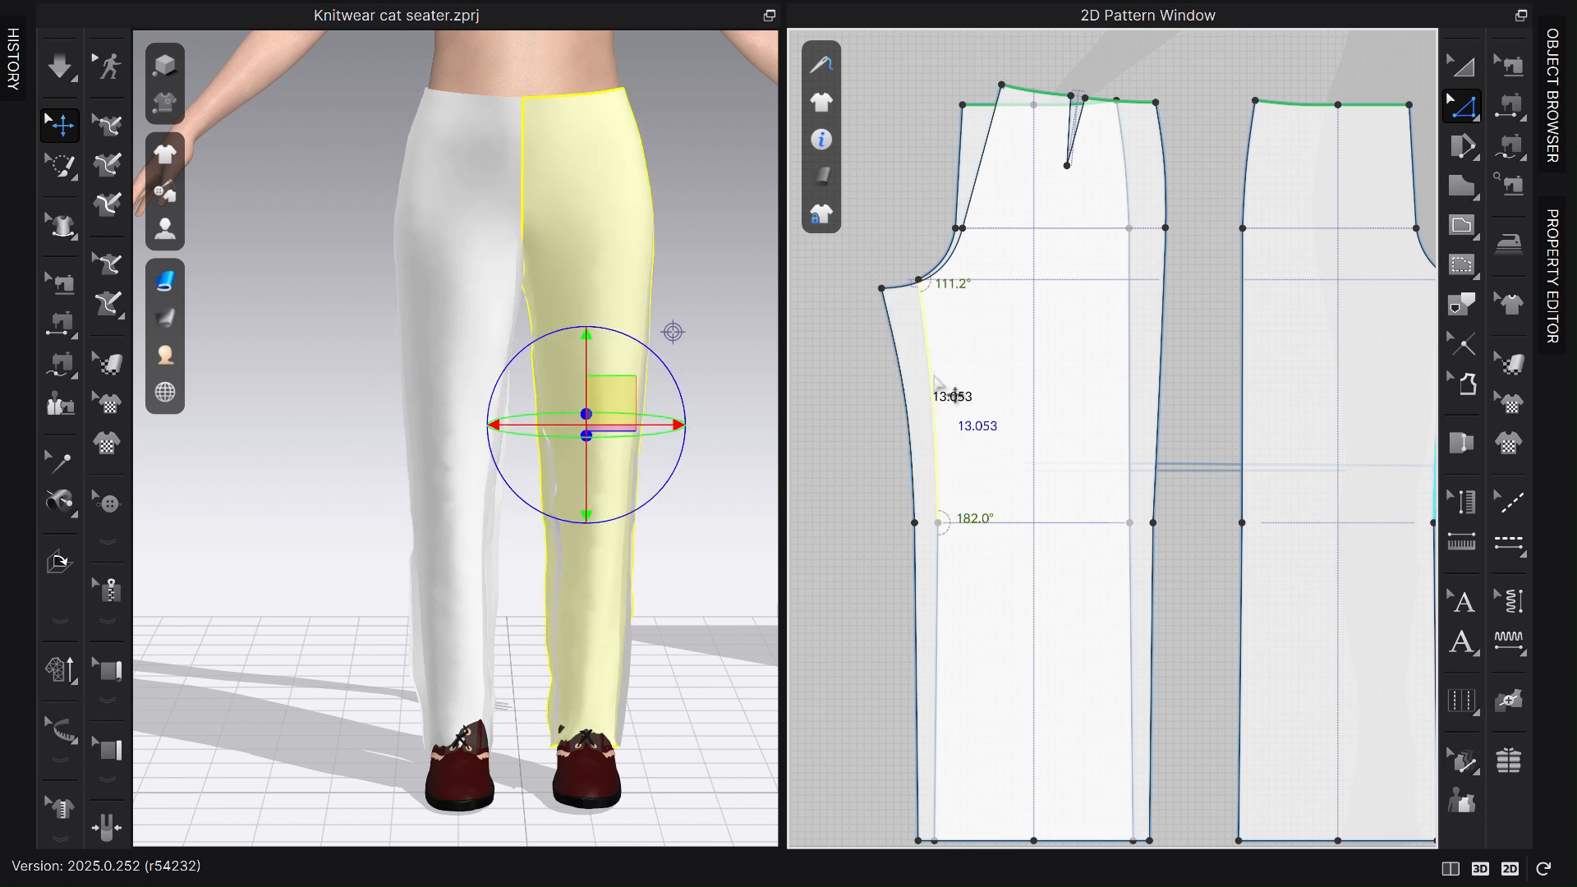
{"action": "left_click", "coordinate": [908, 382]}
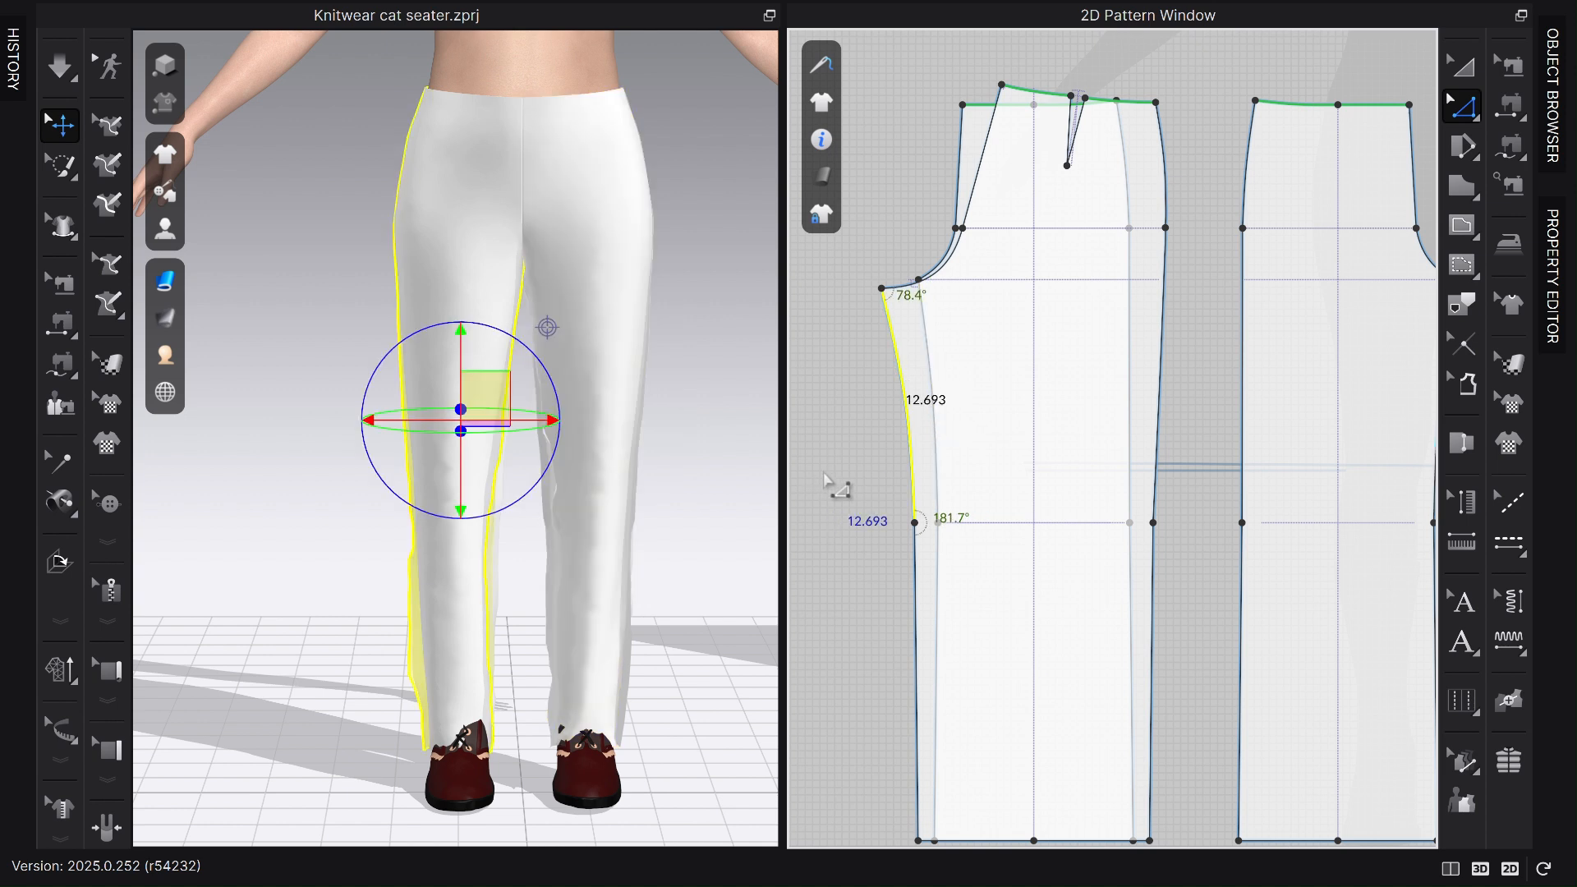
{"action": "left_click", "coordinate": [861, 459]}
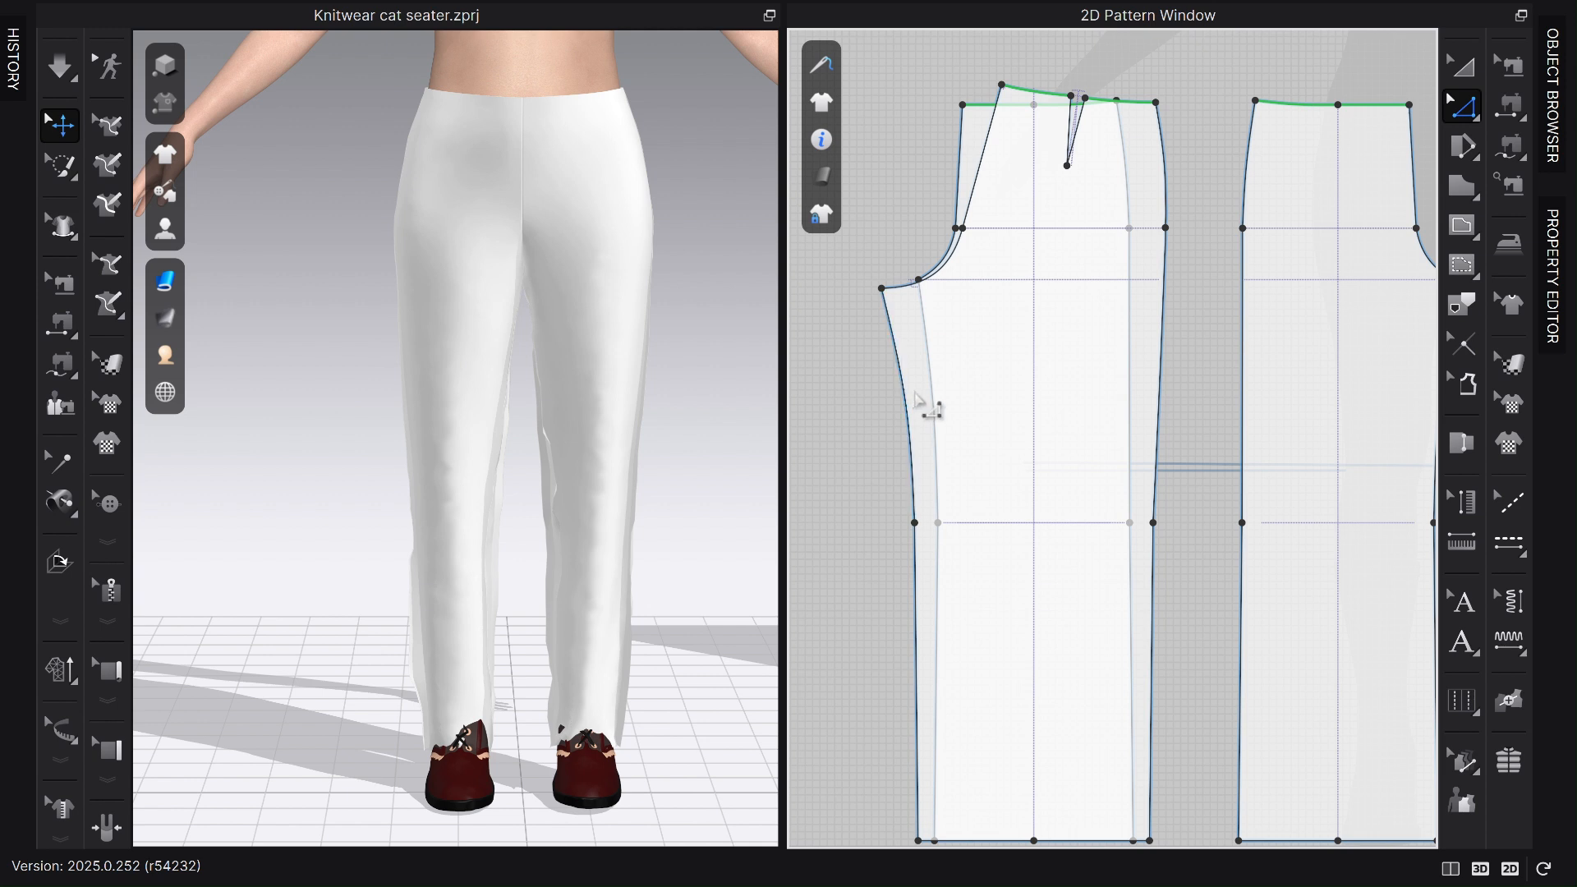
Add a curve point midway along the back panel's above-knee inseam and move it 0.125 in outward horizontally.
{"action": "key", "text": "v"}
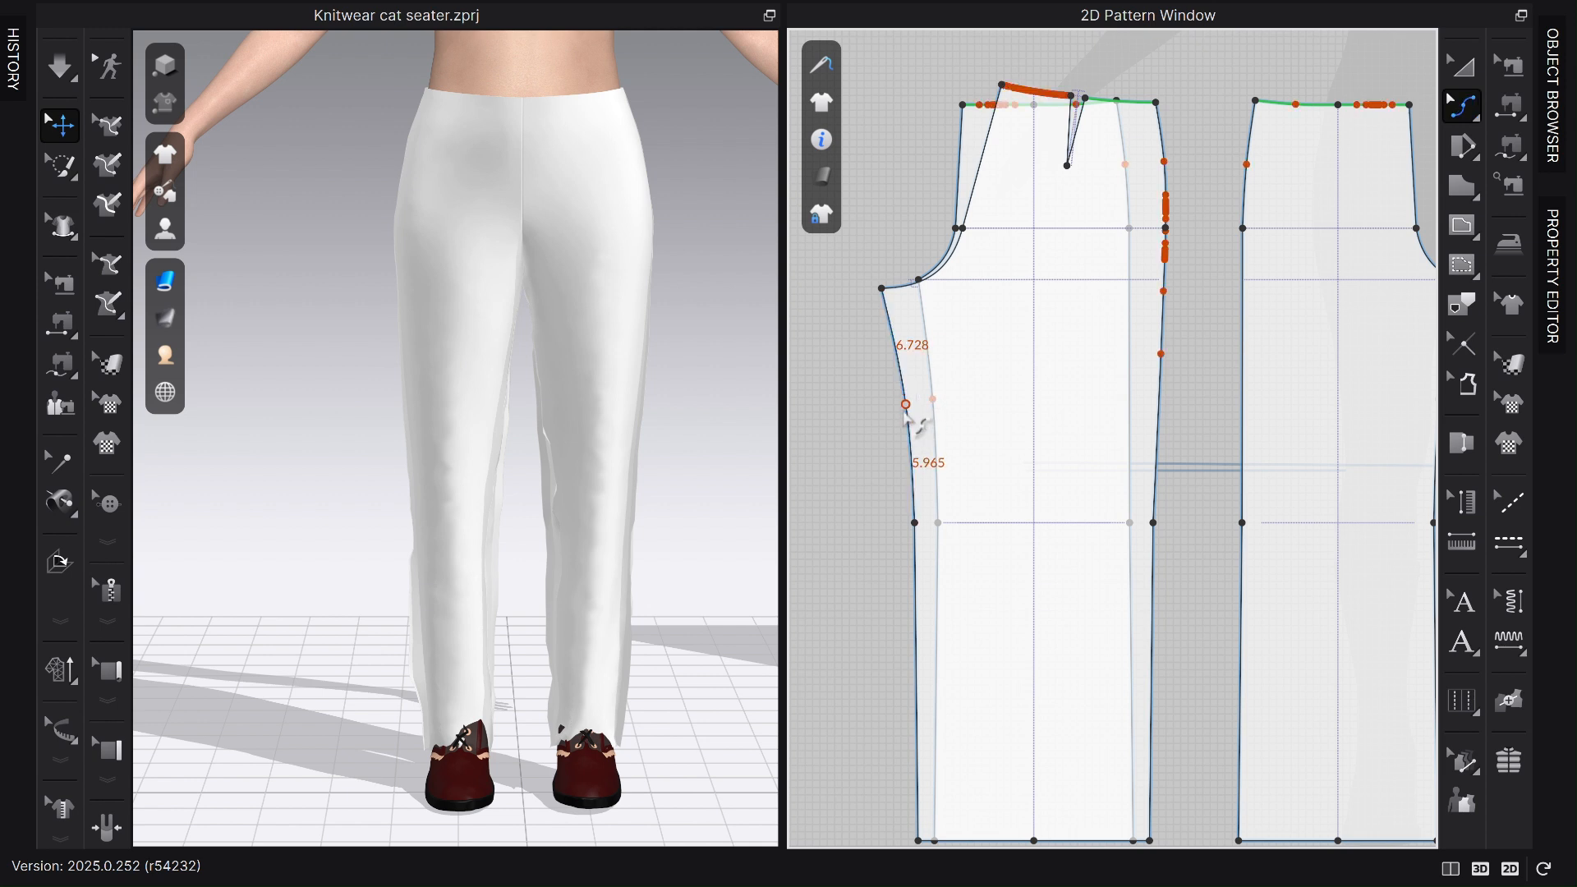
{"action": "scroll", "coordinate": [913, 402], "scroll_direction": "up", "scroll_amount": 4}
{"action": "left_click_drag", "start_coordinate": [910, 400], "coordinate": [902, 400]}
{"action": "key", "text": "Return"}
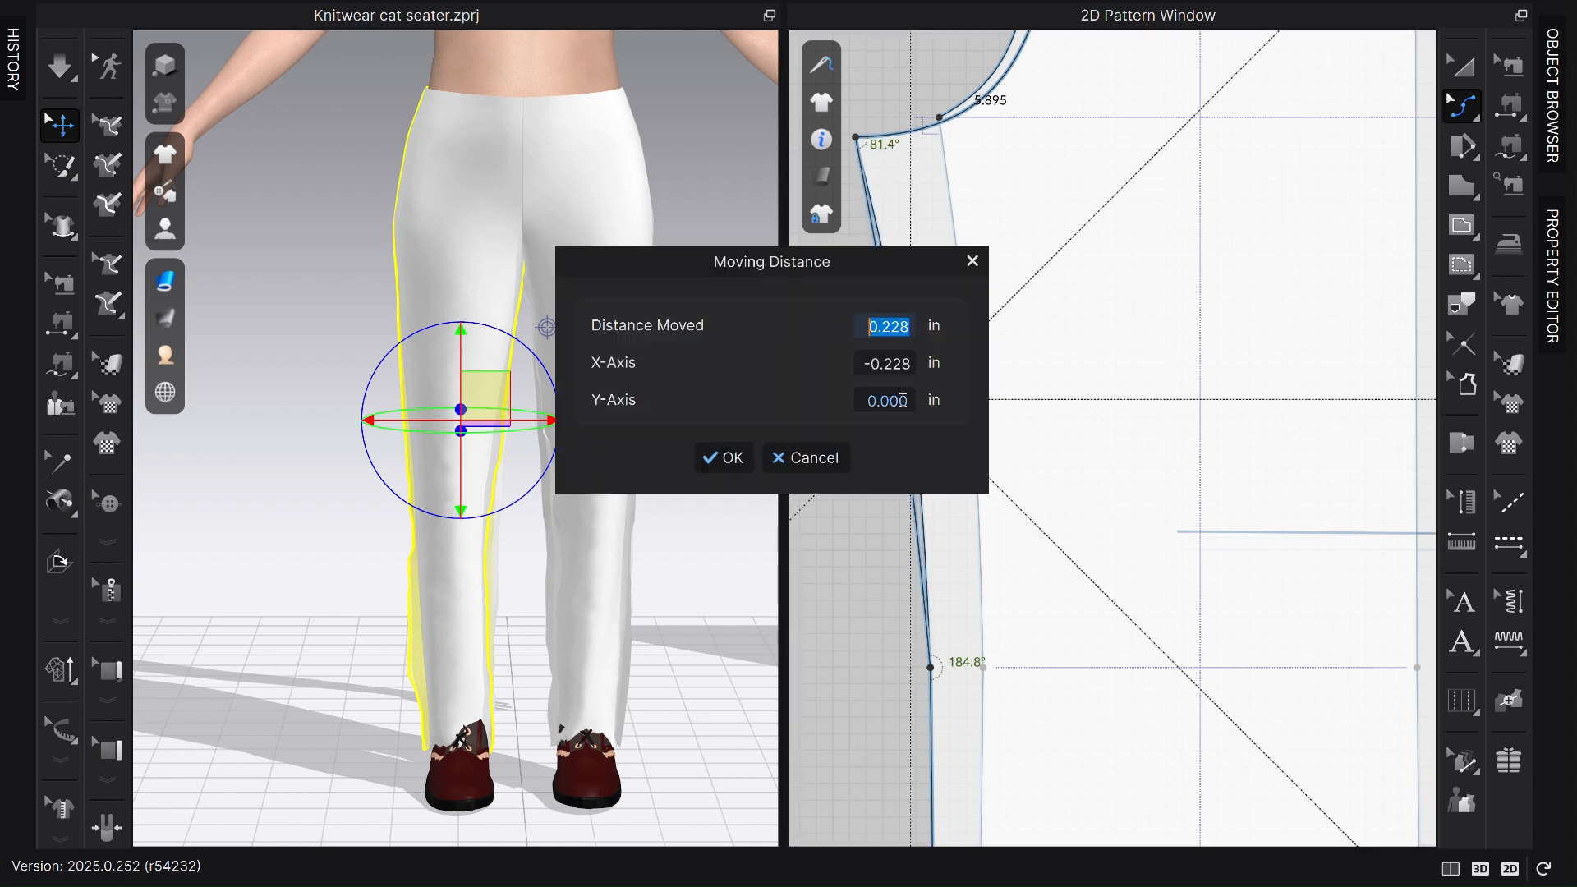
{"action": "type", "text": ".125"}
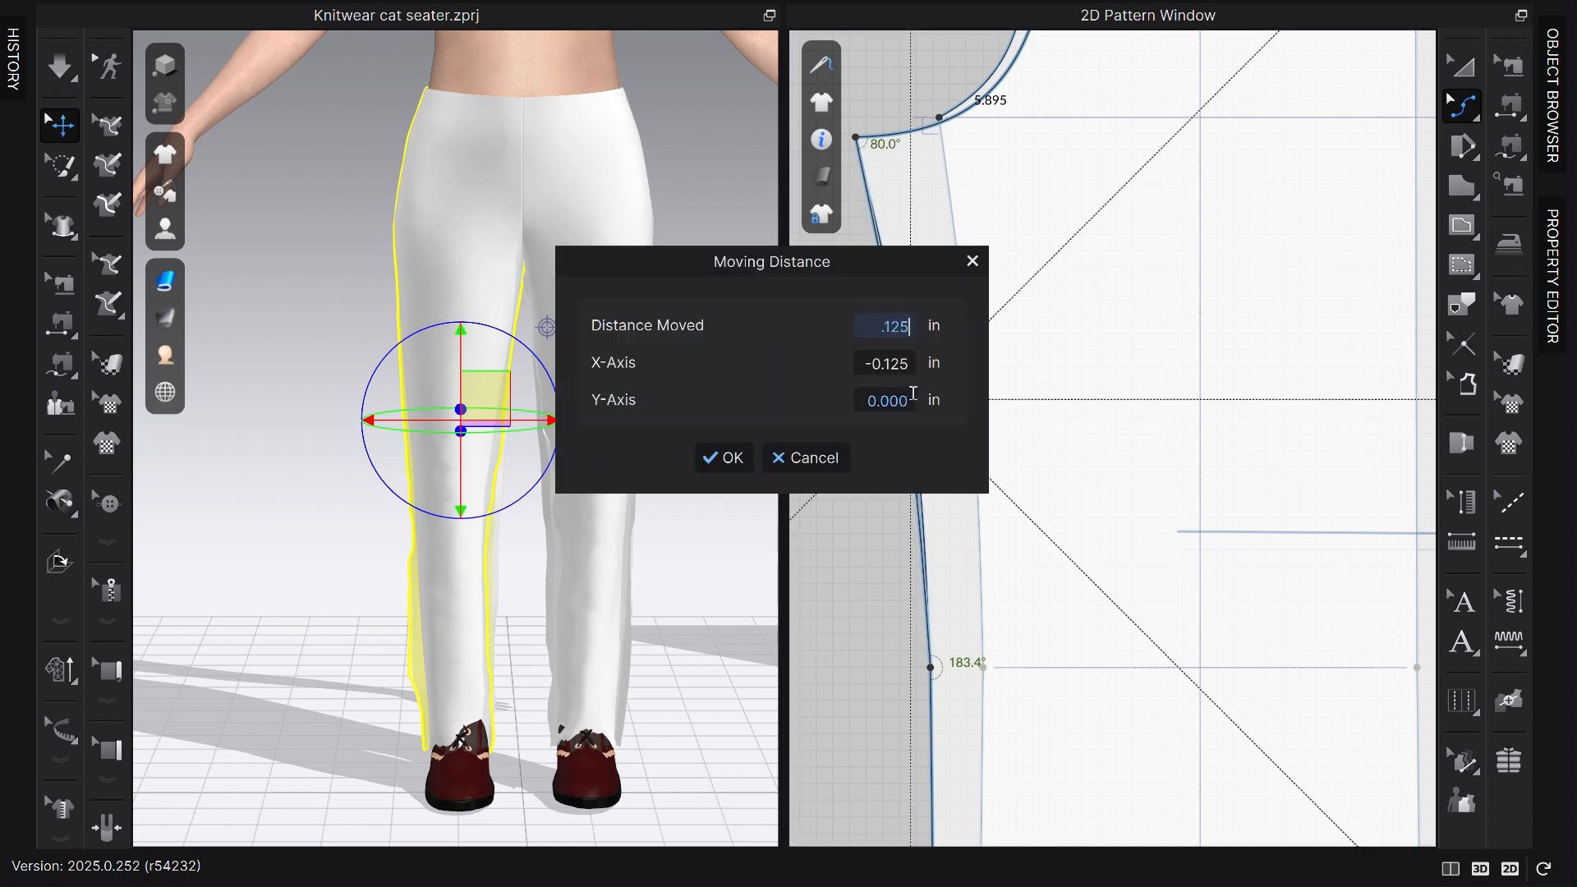
{"action": "left_click", "coordinate": [729, 455]}
{"action": "left_click", "coordinate": [880, 583]}
Redraw the back panel's outseam between the waist corner and the hip-line point as a gentle outward curve.
{"action": "scroll", "coordinate": [838, 517], "scroll_direction": "down", "scroll_amount": 4}
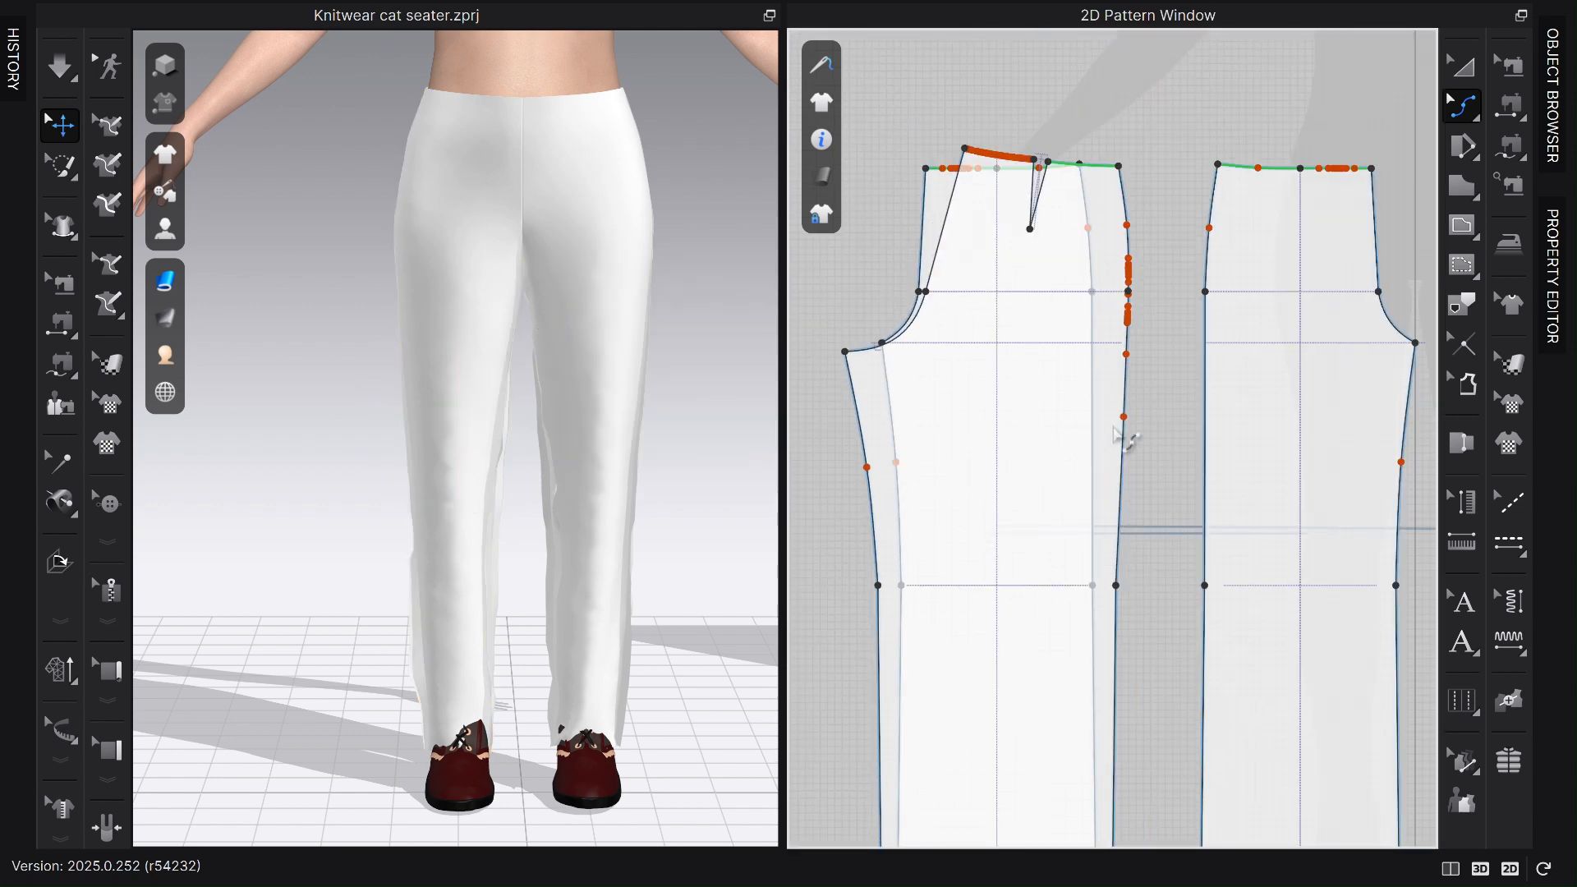
{"action": "scroll", "coordinate": [1195, 365], "scroll_direction": "up", "scroll_amount": 3}
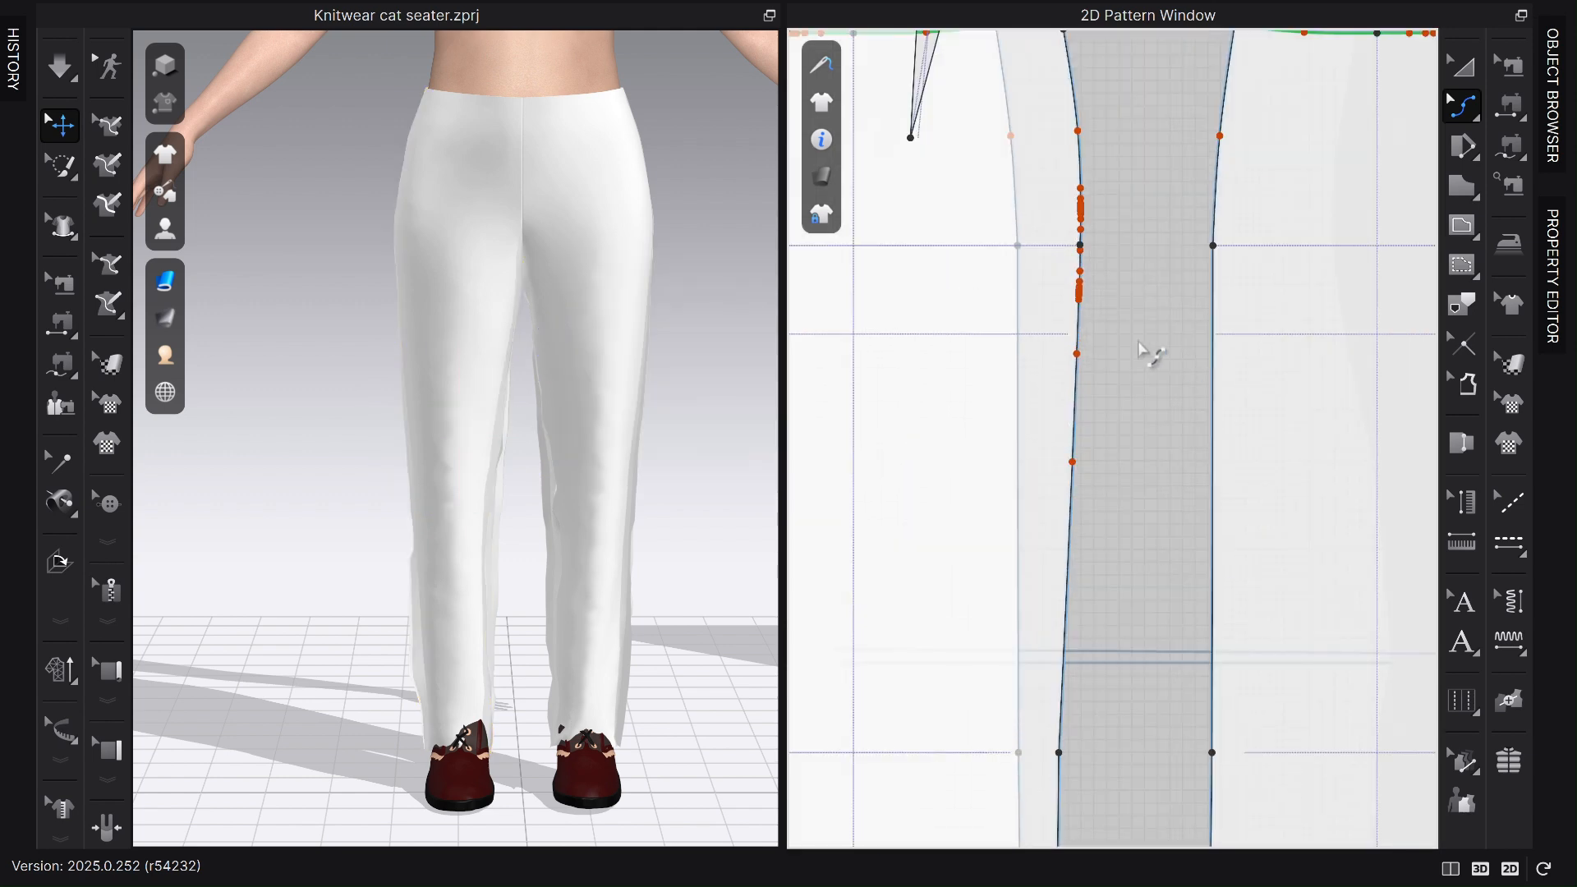
{"action": "key", "text": "z"}
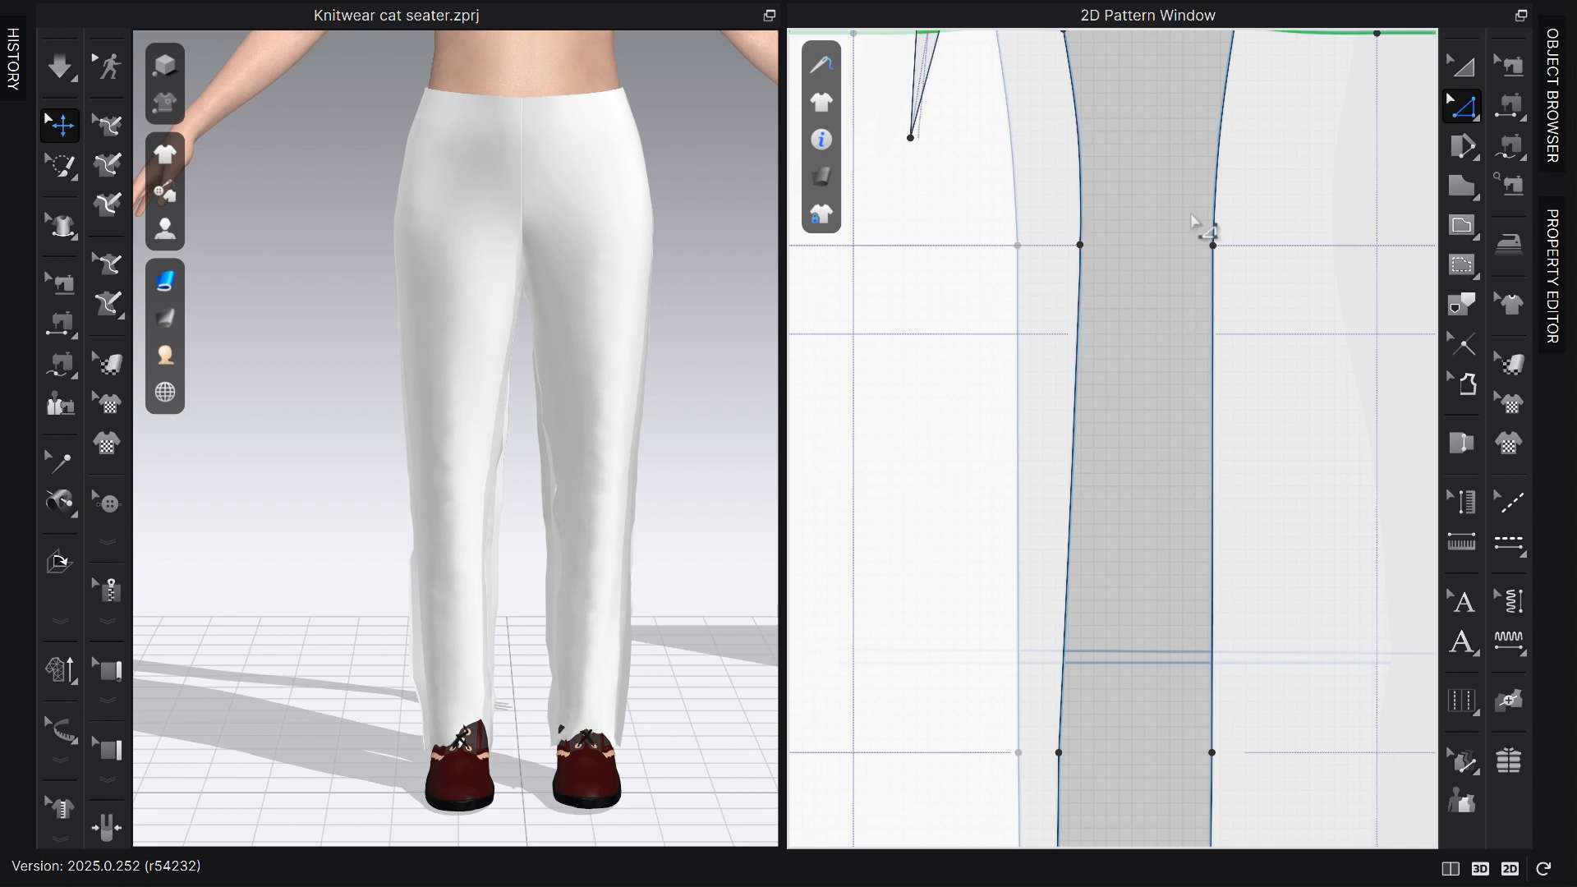
{"action": "scroll", "coordinate": [1107, 265], "scroll_direction": "down", "scroll_amount": 3}
{"action": "scroll", "coordinate": [1090, 274], "scroll_direction": "up", "scroll_amount": 2}
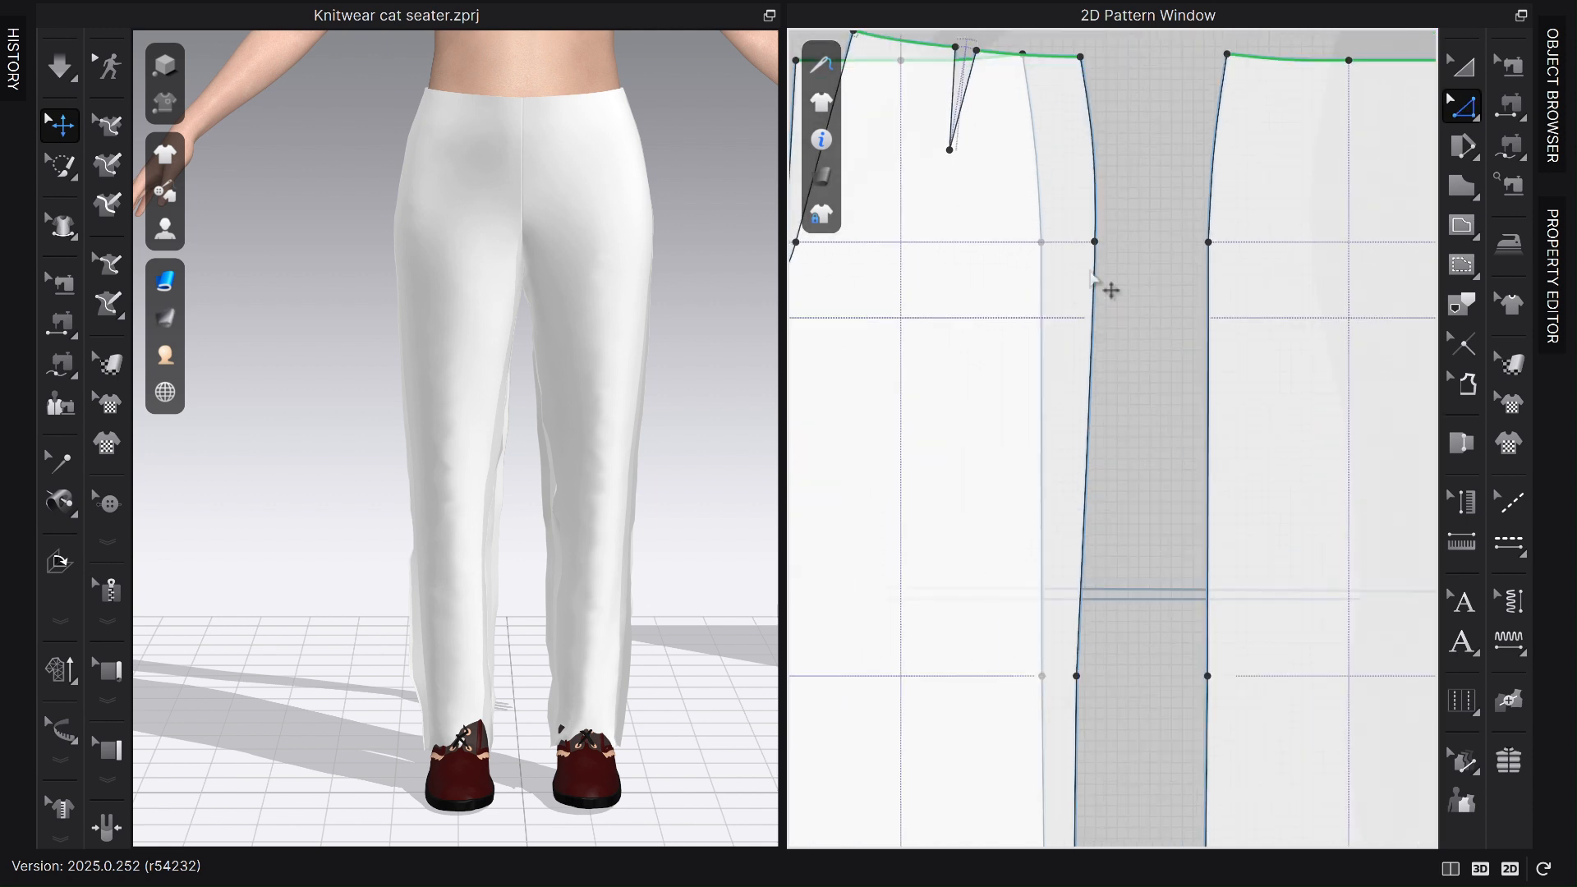
{"action": "middle_click_drag", "start_coordinate": [1113, 123], "coordinate": [1150, 273]}
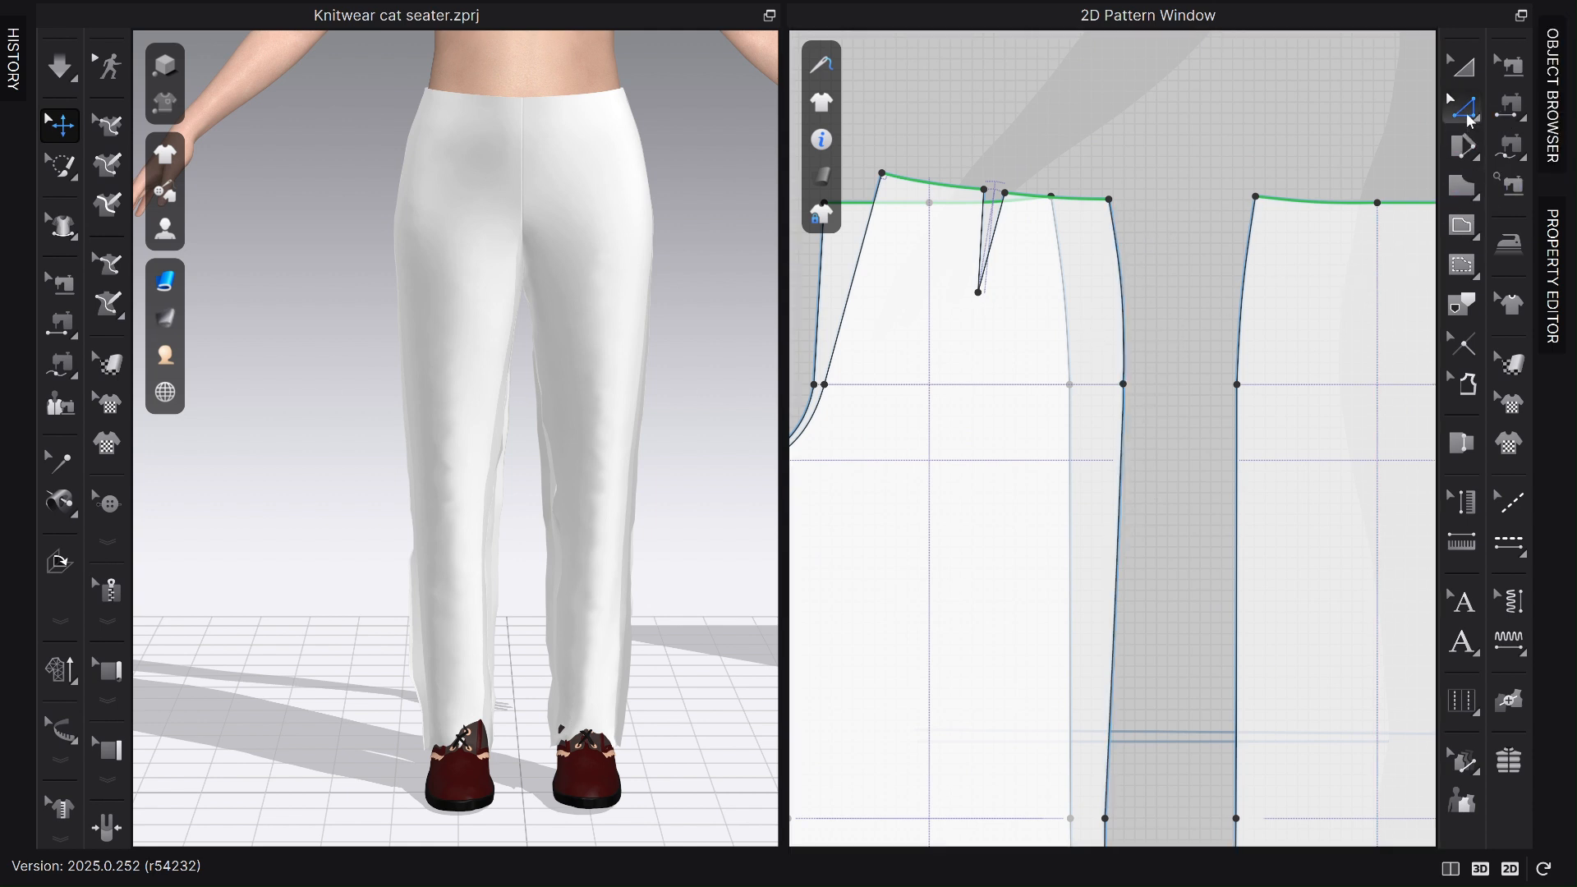
{"action": "left_click", "coordinate": [1464, 107]}
{"action": "left_click", "coordinate": [1207, 204]}
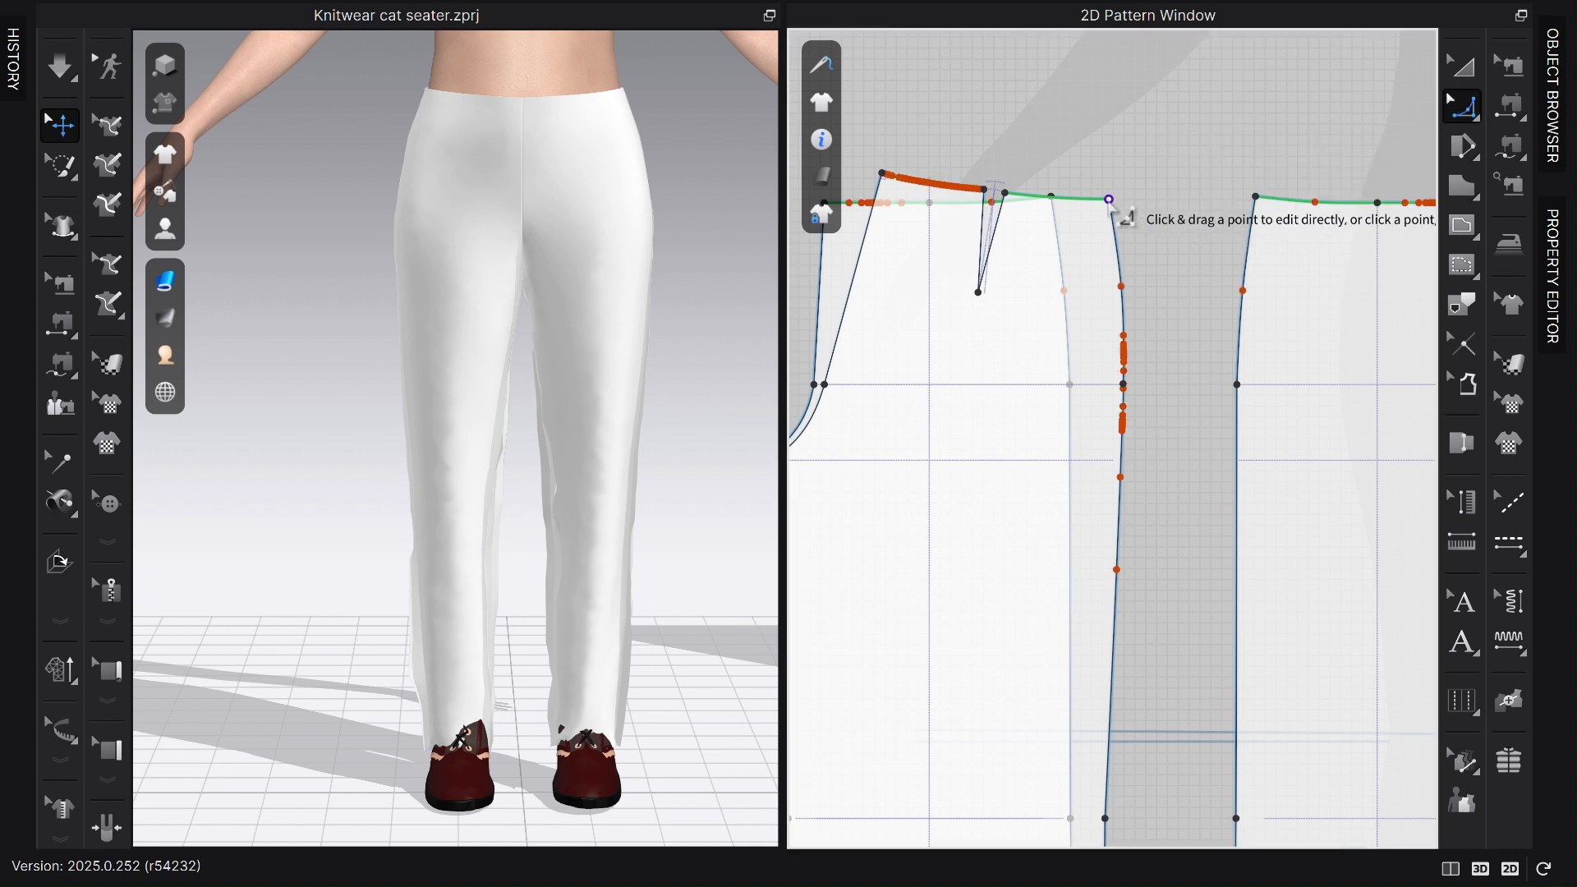
{"action": "left_click", "coordinate": [1108, 199]}
{"action": "scroll", "coordinate": [1115, 401], "scroll_direction": "up", "scroll_amount": 3}
{"action": "left_click", "coordinate": [1120, 384]}
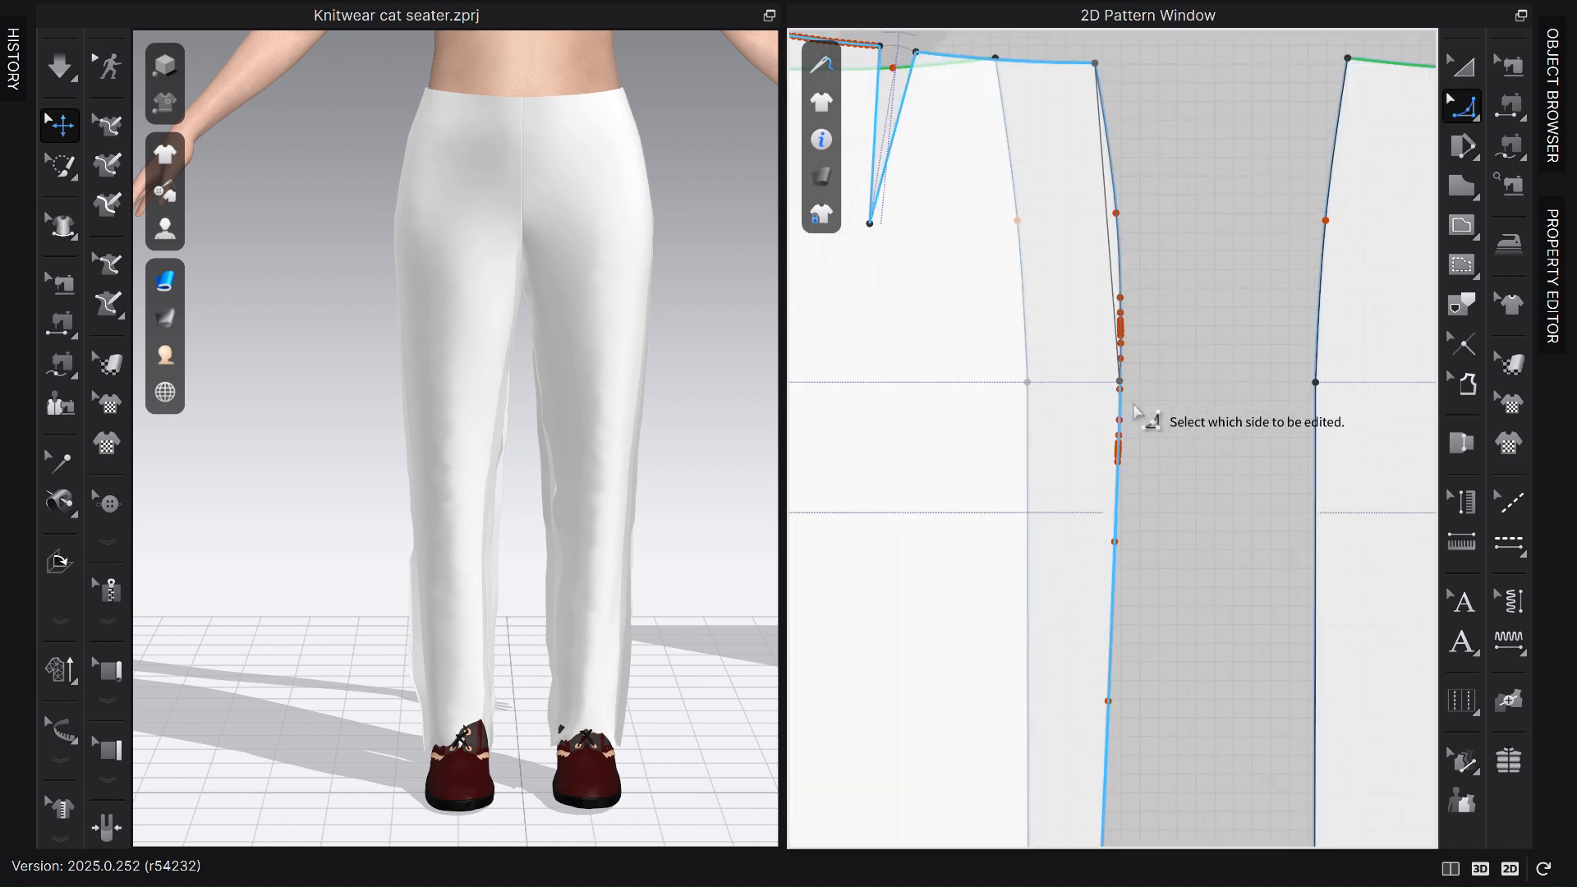
{"action": "left_click", "coordinate": [1109, 220]}
{"action": "left_click_drag", "start_coordinate": [1109, 222], "coordinate": [1113, 225]}
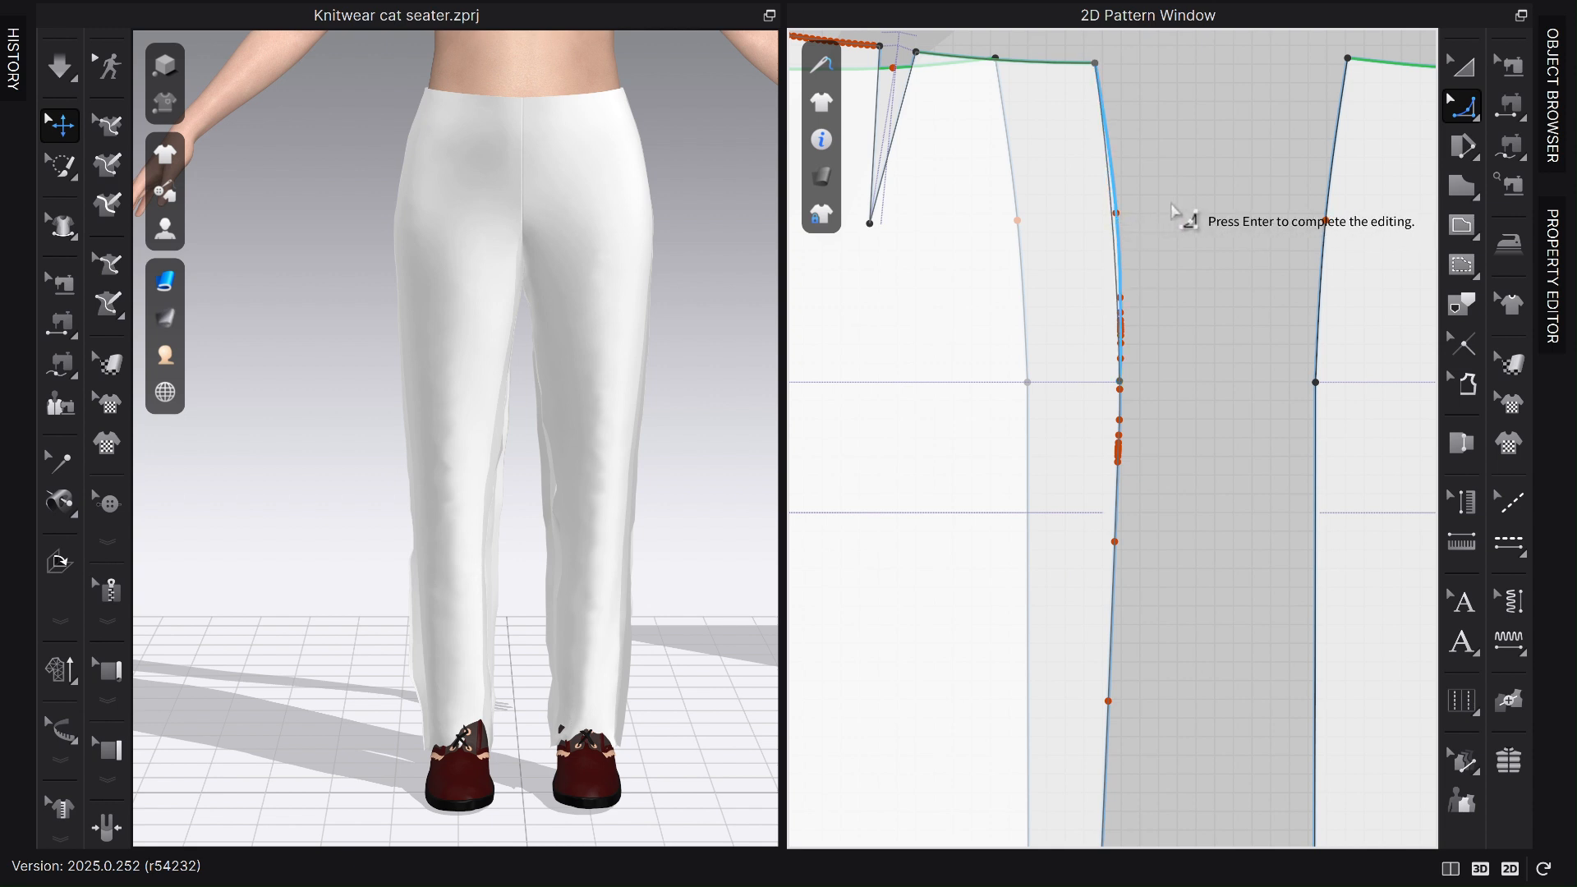
{"action": "key", "text": "Return"}
Finish the outseam edit and check the sewn length differences of the above-knee side seams on the back and front panels.
{"action": "scroll", "coordinate": [1224, 545], "scroll_direction": "down", "scroll_amount": 6}
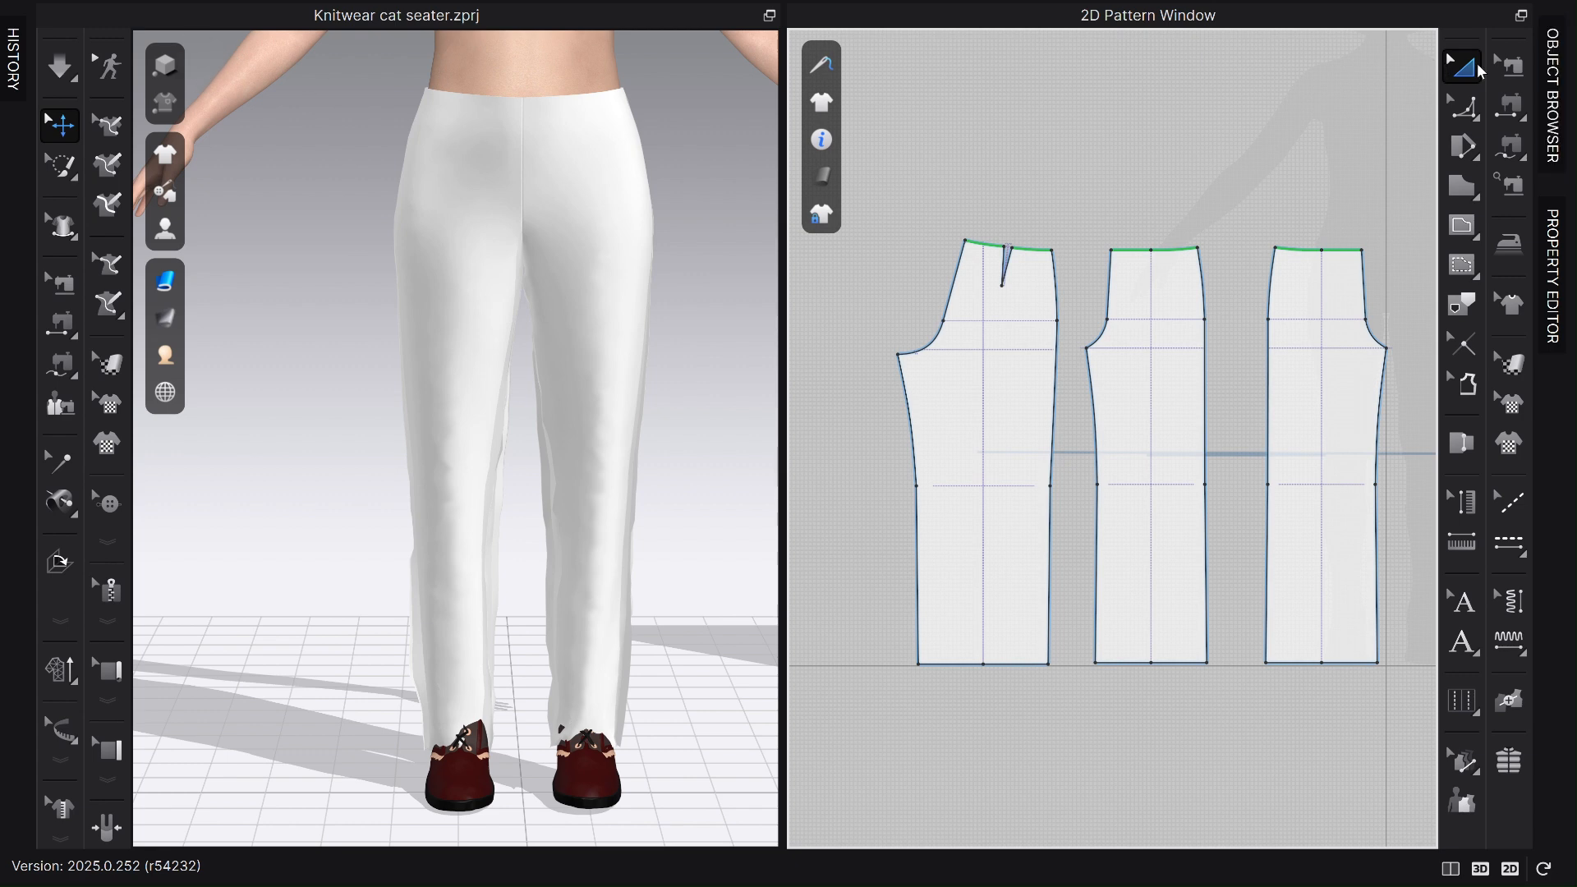
{"action": "left_click", "coordinate": [1511, 73]}
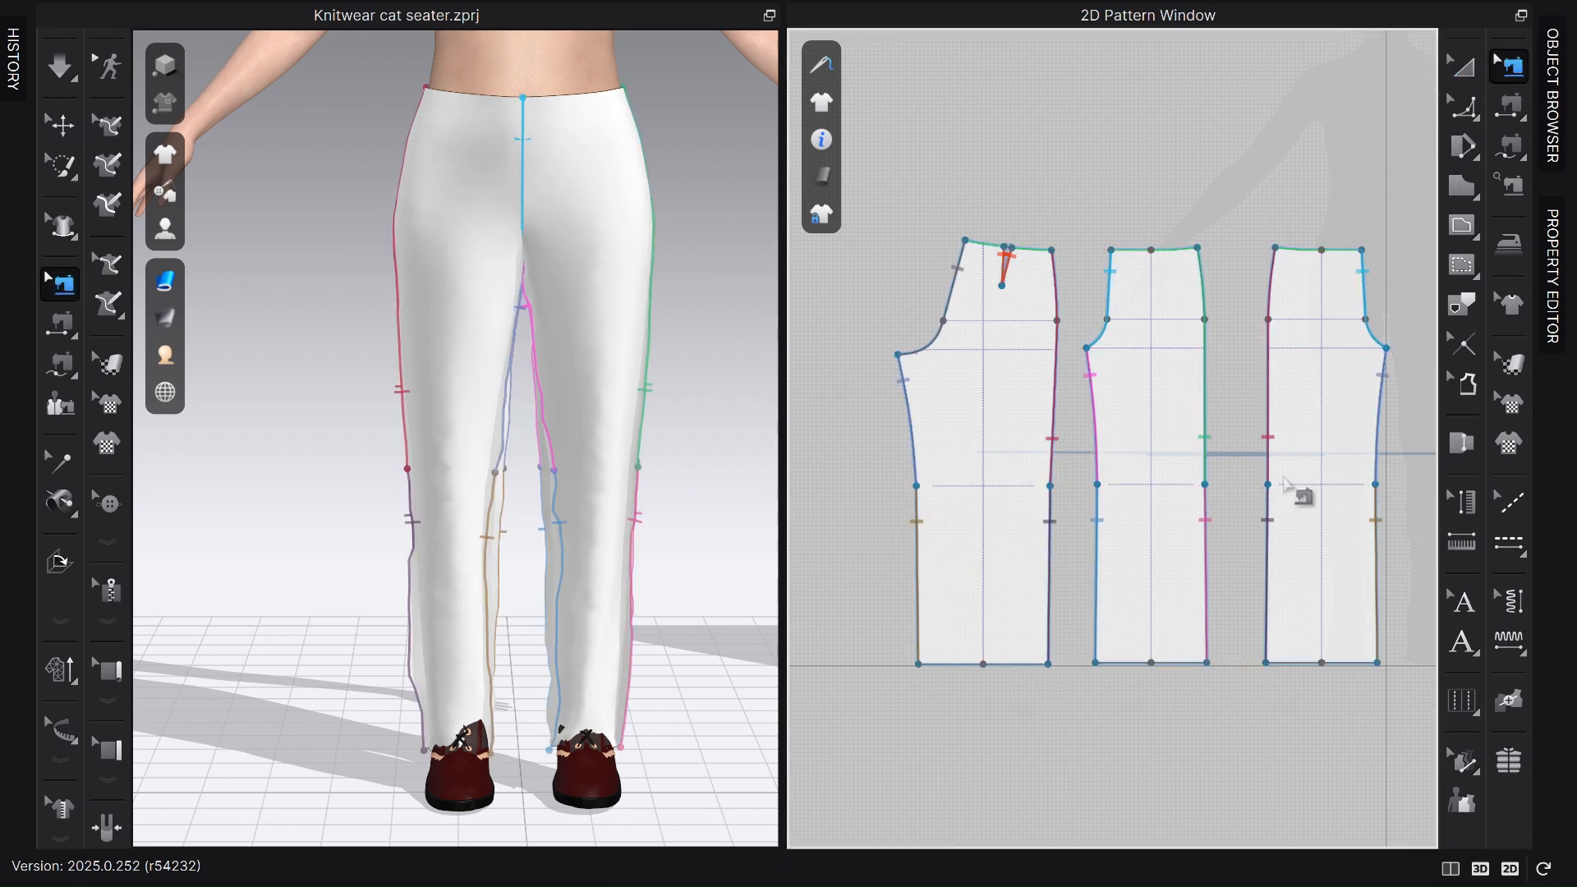
{"action": "scroll", "coordinate": [1062, 340], "scroll_direction": "up", "scroll_amount": 2}
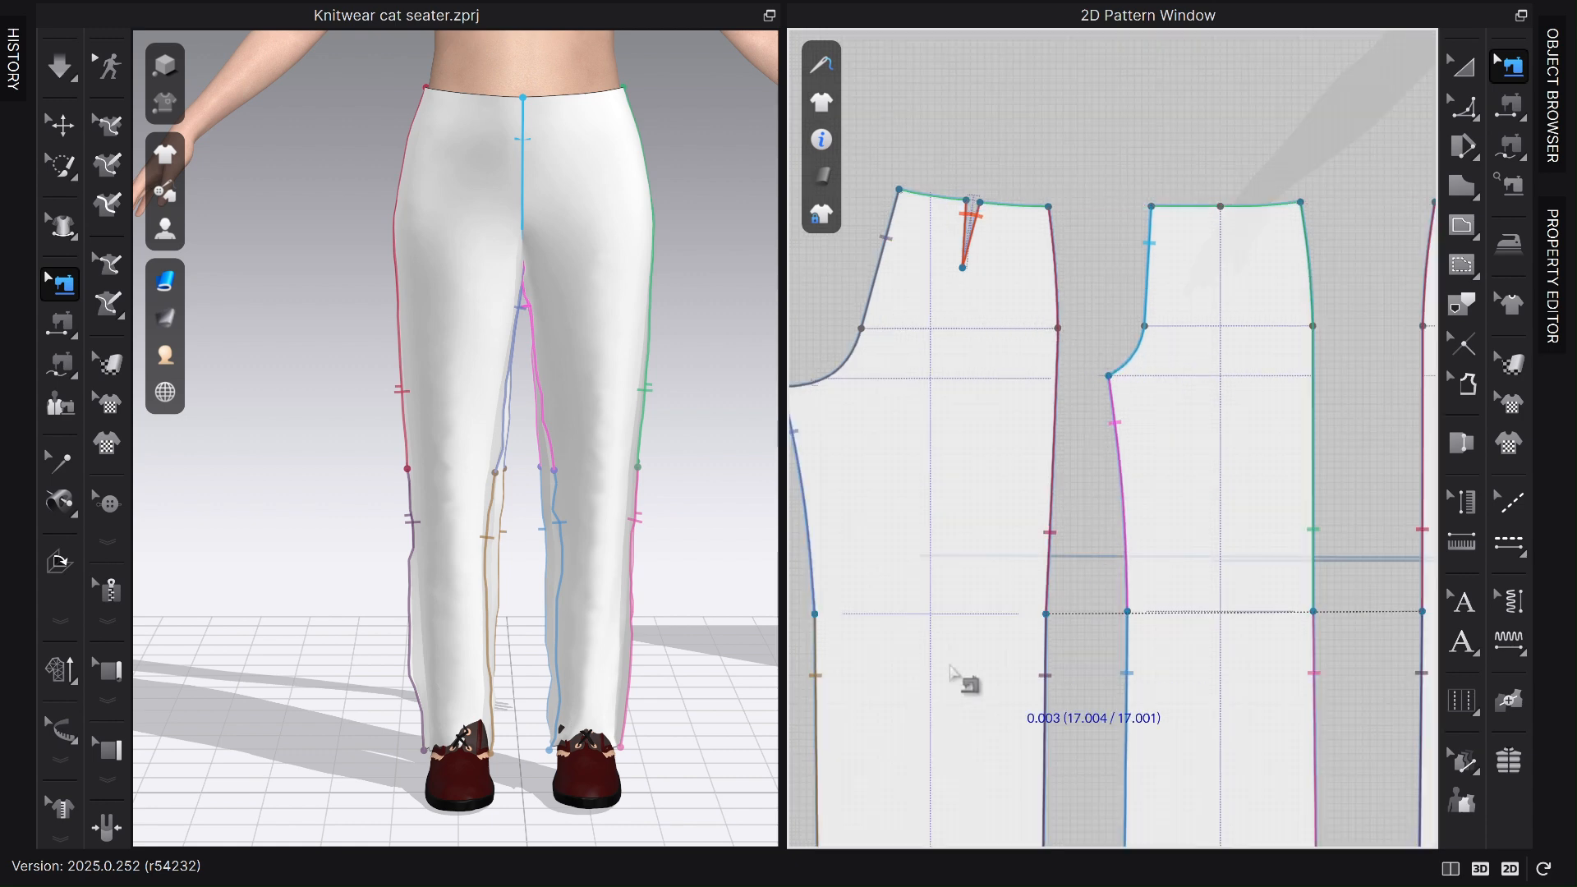
{"action": "scroll", "coordinate": [1018, 608], "scroll_direction": "down", "scroll_amount": 1}
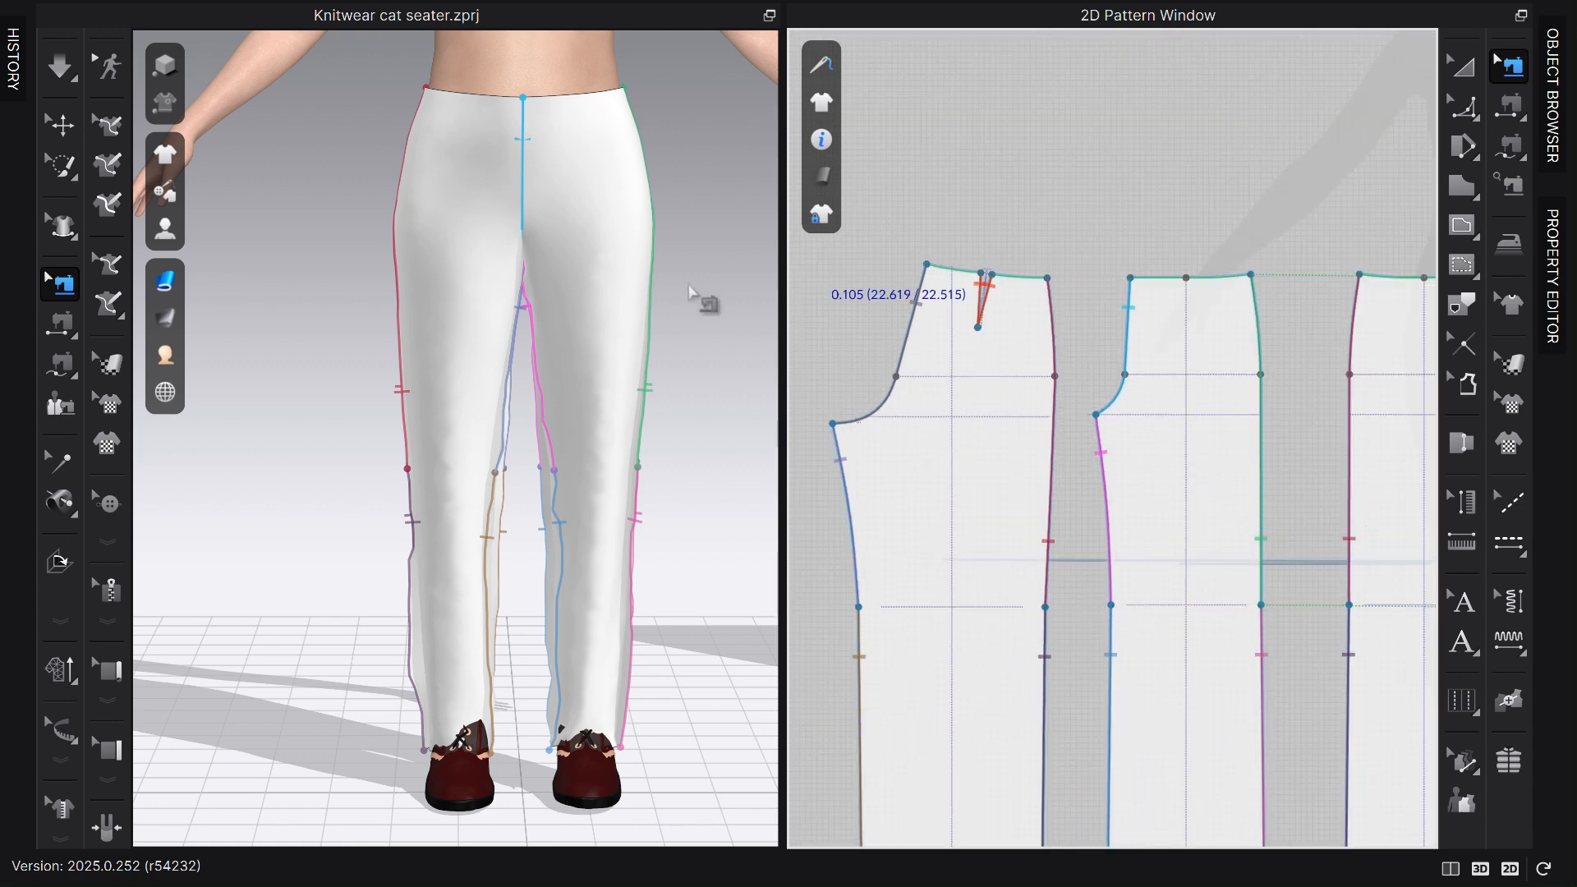
Simulate the edited trousers on the avatar and examine the full-length drape from the front.
{"action": "left_click", "coordinate": [48, 61]}
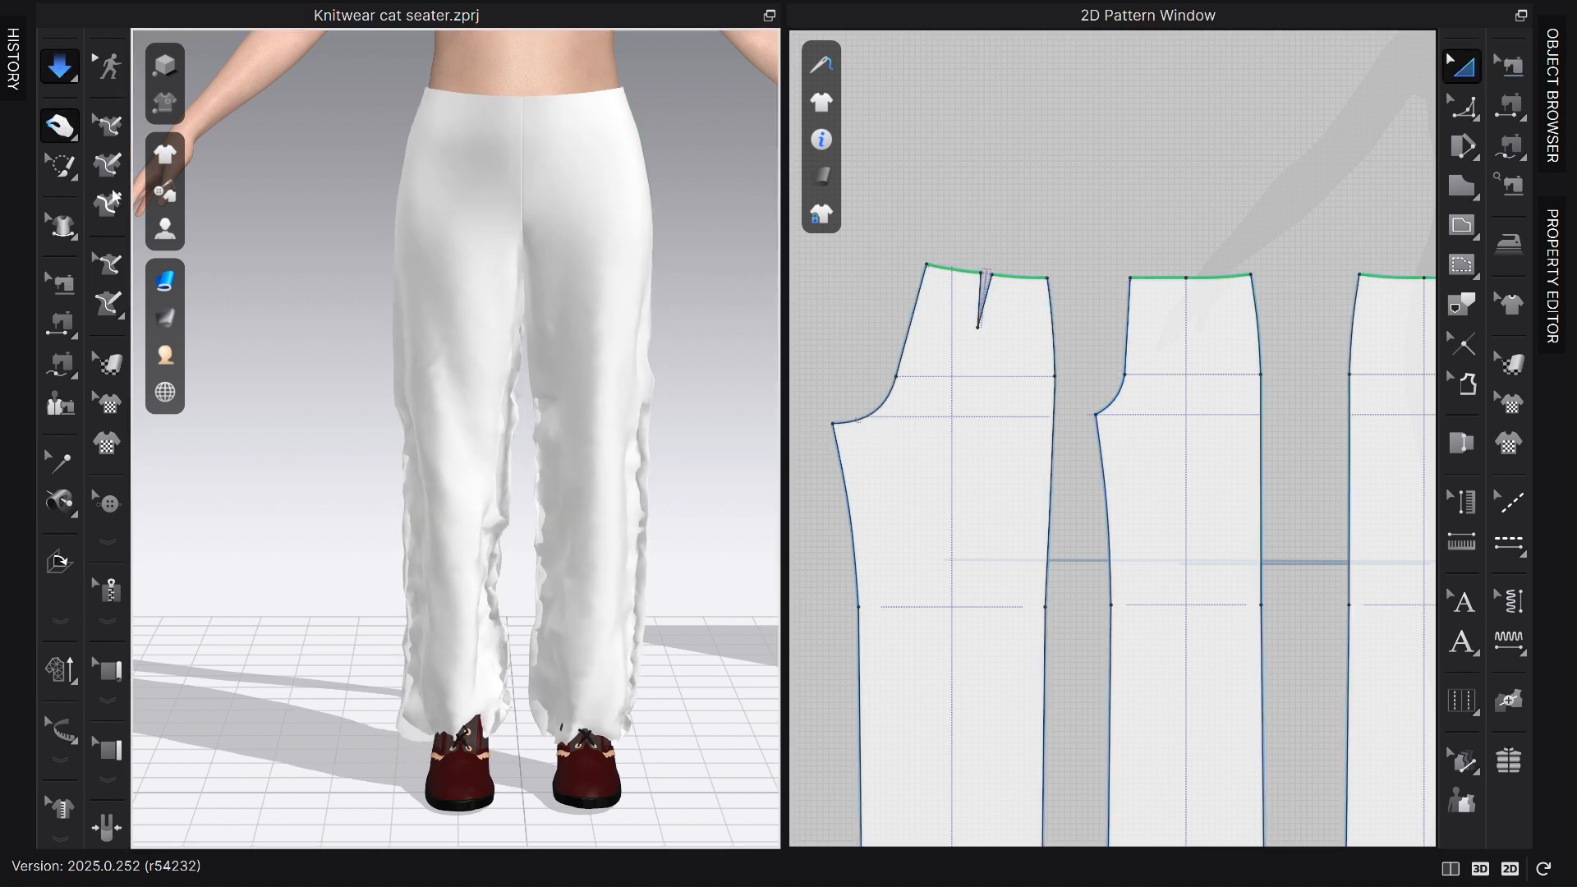
{"action": "scroll", "coordinate": [623, 439], "scroll_direction": "down", "scroll_amount": 2}
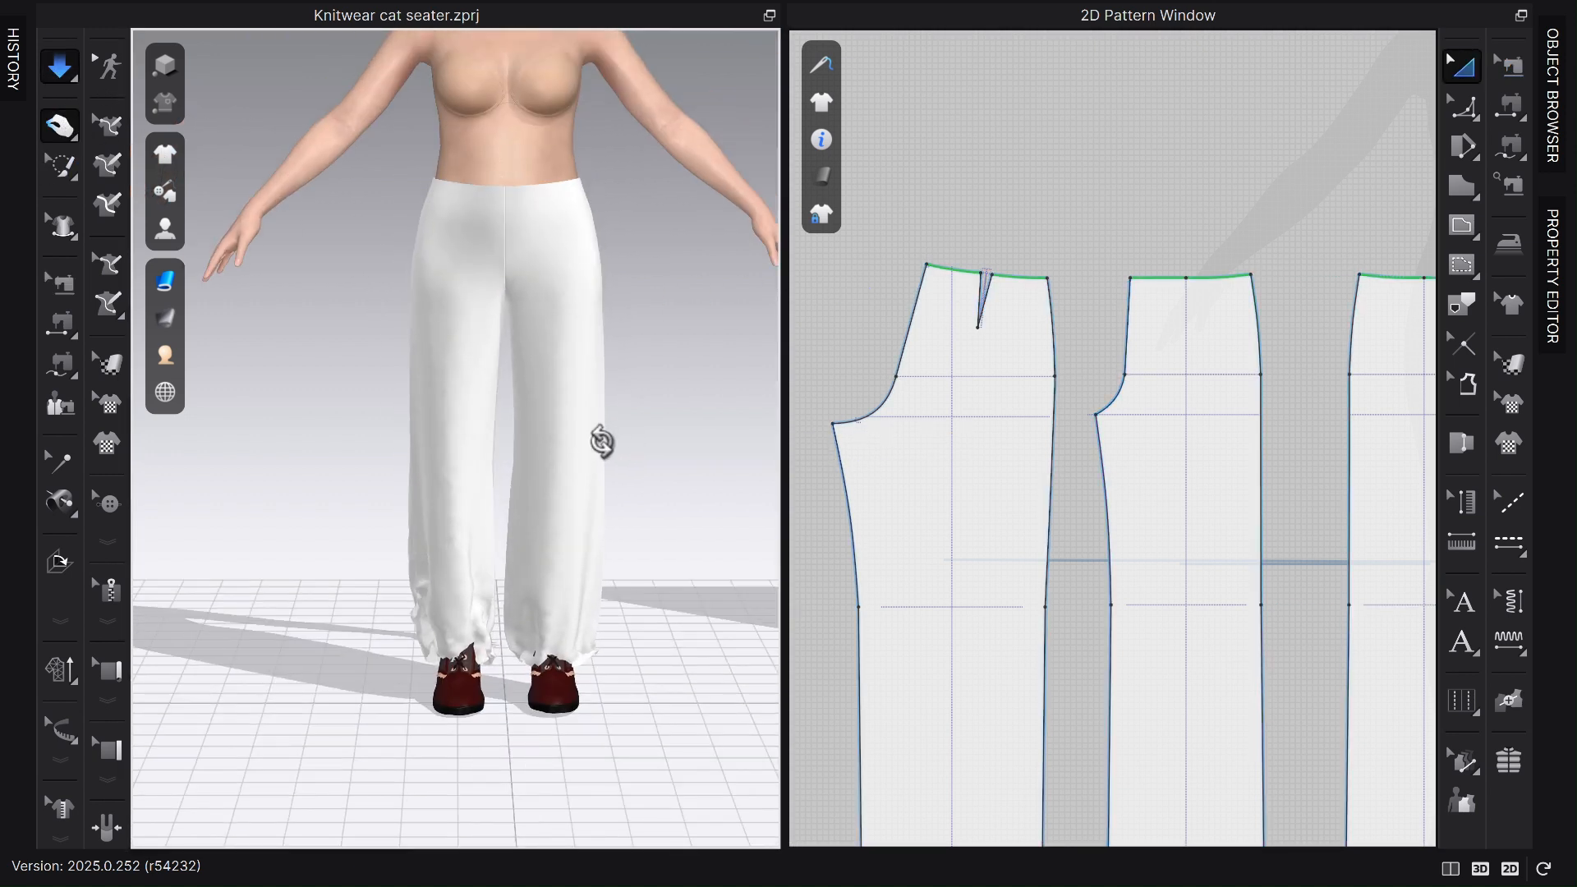
{"action": "right_click_drag", "start_coordinate": [634, 440], "coordinate": [600, 466]}
{"action": "key", "text": "2"}
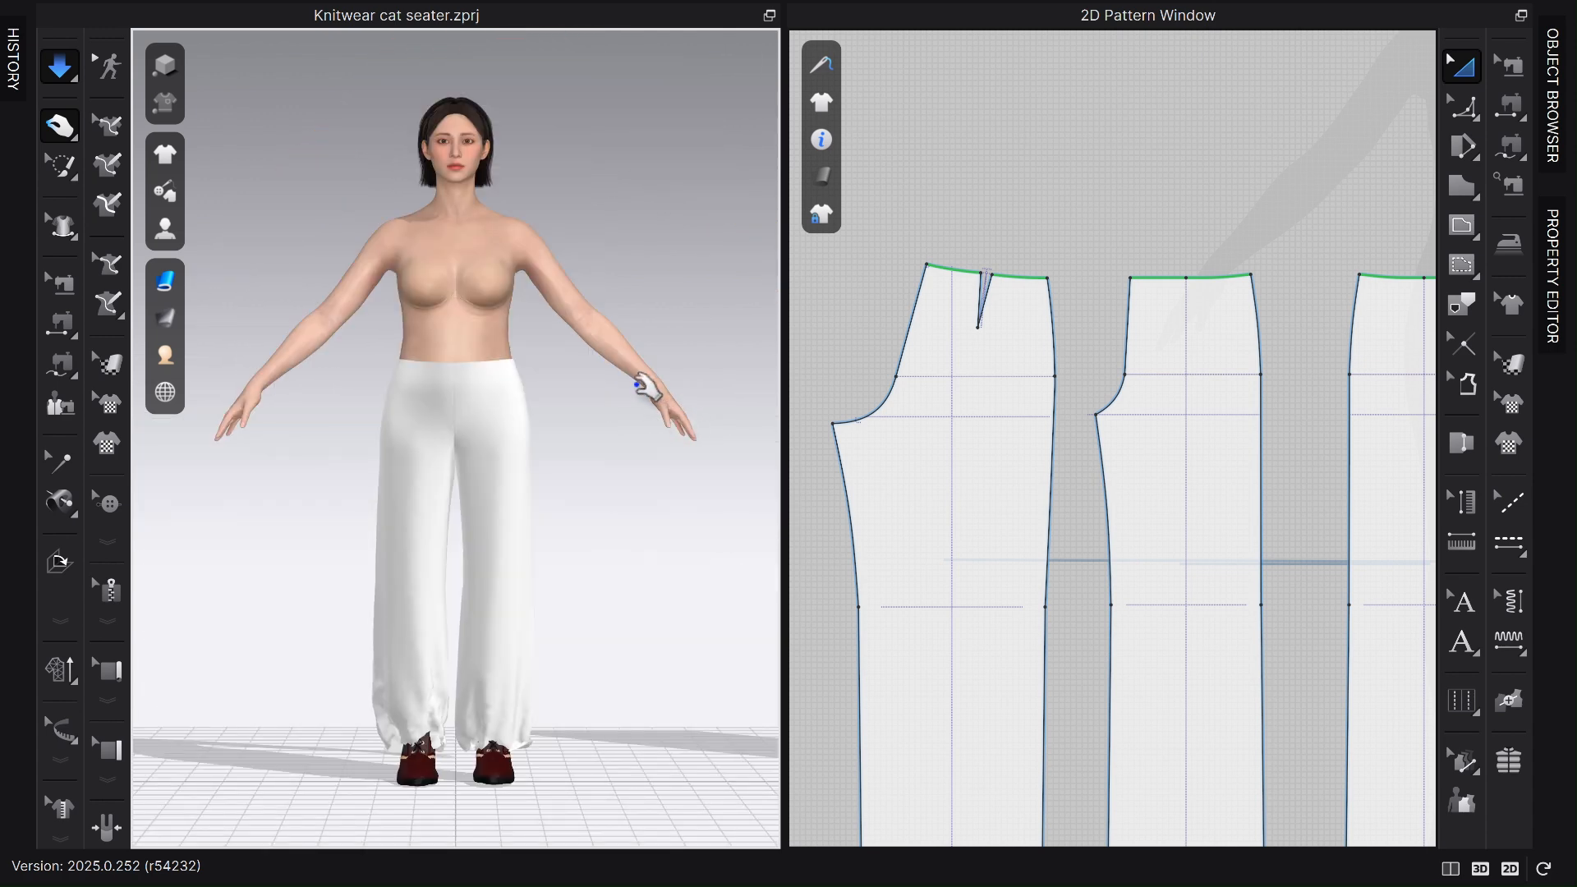
Pull the crumpled front and back hems of both trouser legs around the boots during simulation, then stop the simulation.
{"action": "left_click", "coordinate": [394, 735]}
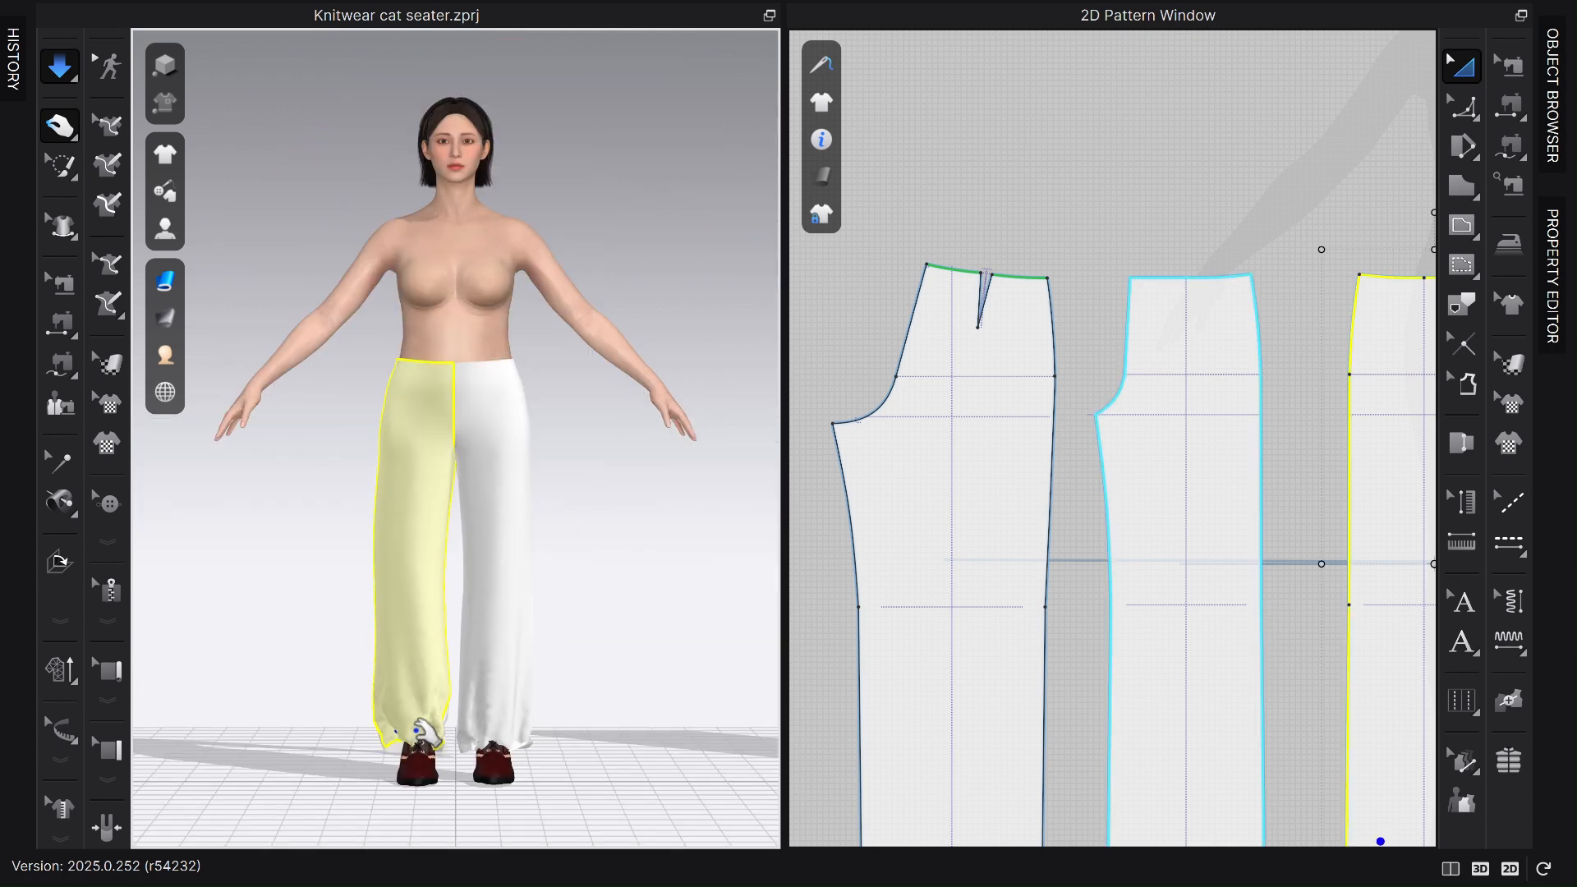
{"action": "left_click_drag", "start_coordinate": [424, 585], "coordinate": [413, 657]}
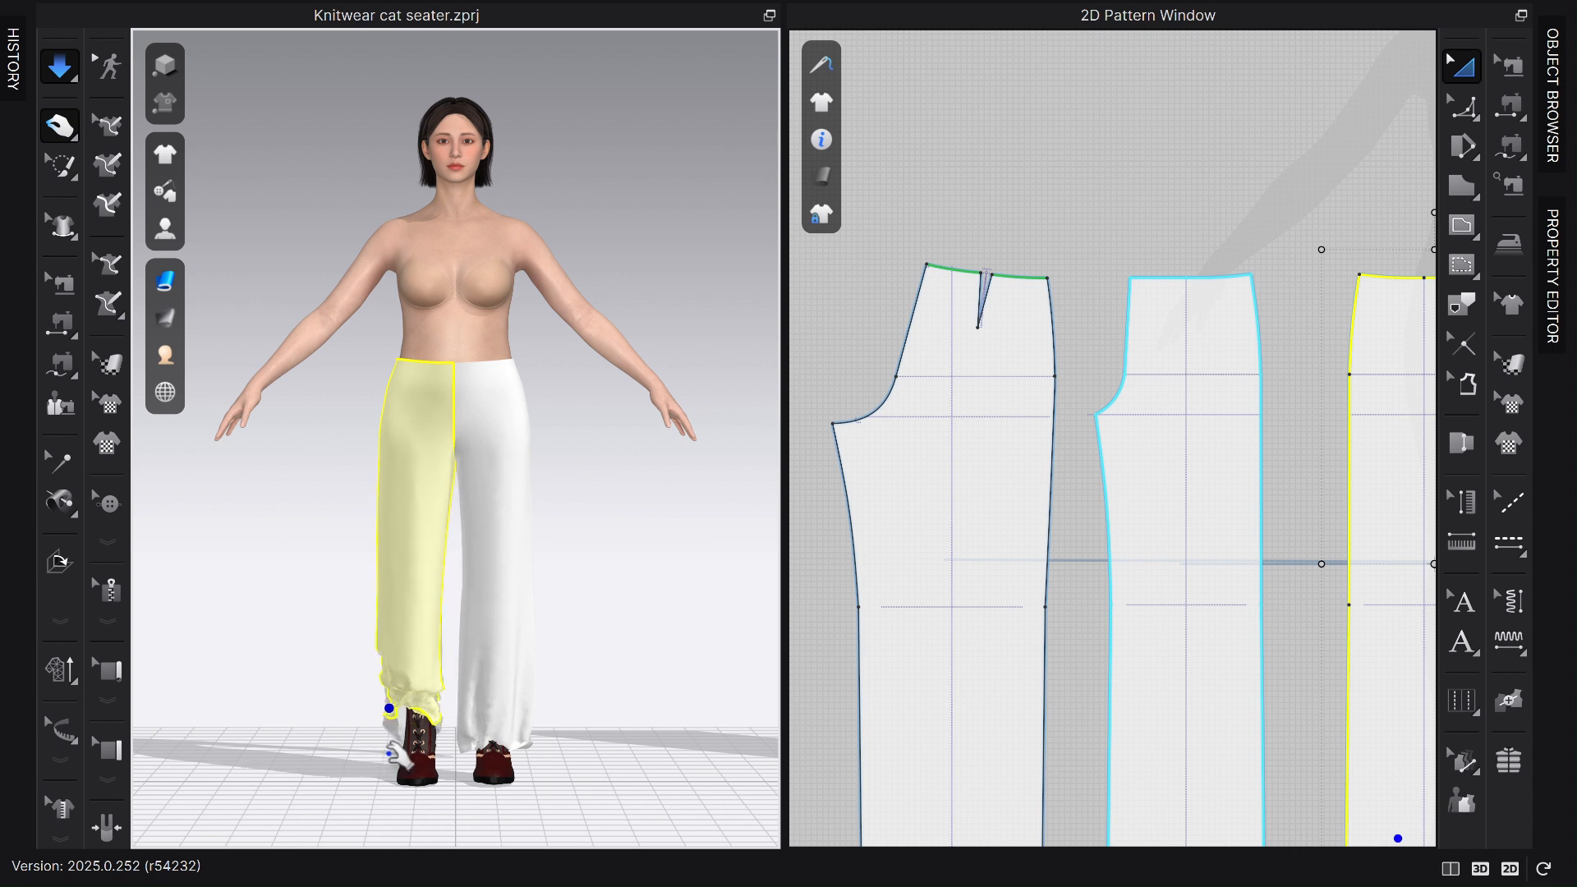
{"action": "mouse_move", "coordinate": [509, 736]}
{"action": "left_mouse_down"}
{"action": "mouse_move", "coordinate": [542, 712]}
{"action": "mouse_move", "coordinate": [489, 740]}
{"action": "left_mouse_up"}
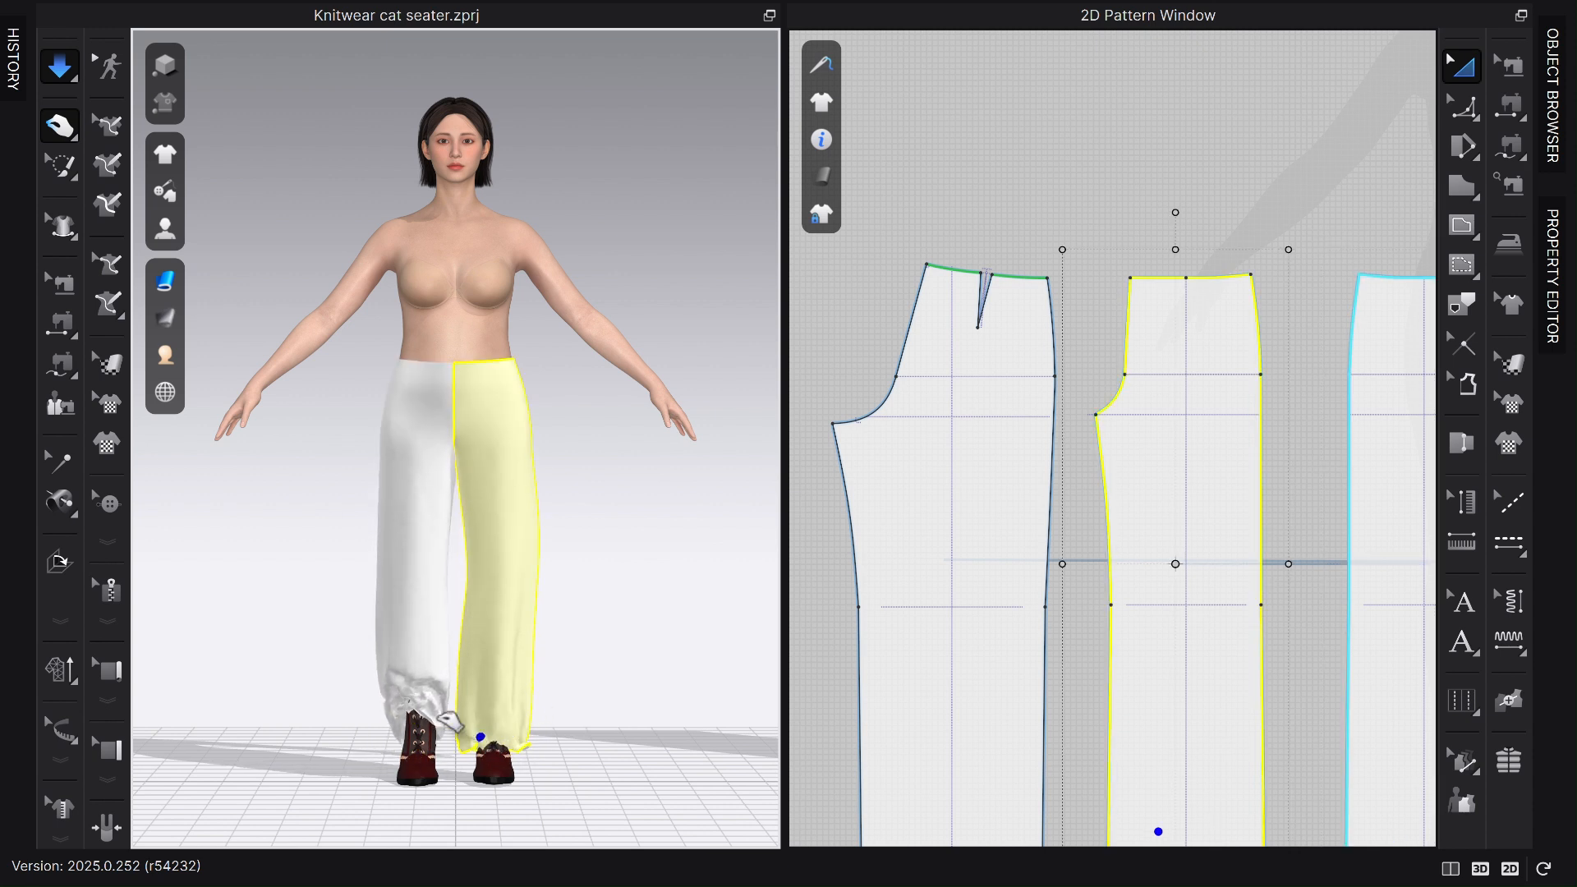
{"action": "left_click_drag", "start_coordinate": [460, 688], "coordinate": [567, 708]}
{"action": "right_click_drag", "start_coordinate": [566, 708], "coordinate": [683, 733]}
{"action": "left_click_drag", "start_coordinate": [438, 711], "coordinate": [472, 588]}
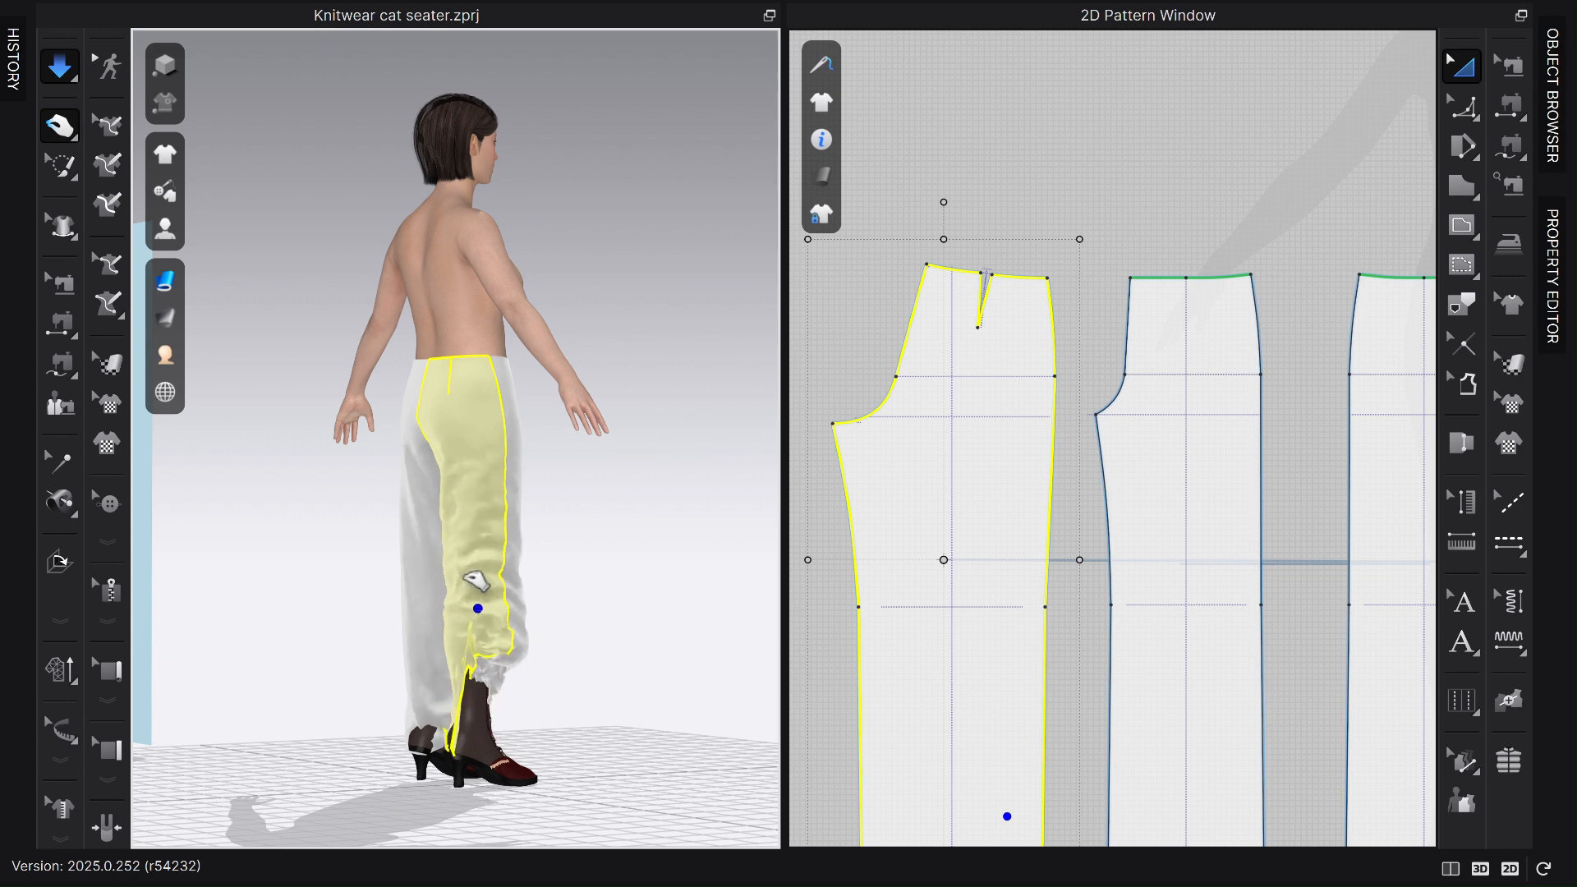
{"action": "left_click", "coordinate": [588, 647]}
{"action": "left_click", "coordinate": [59, 68]}
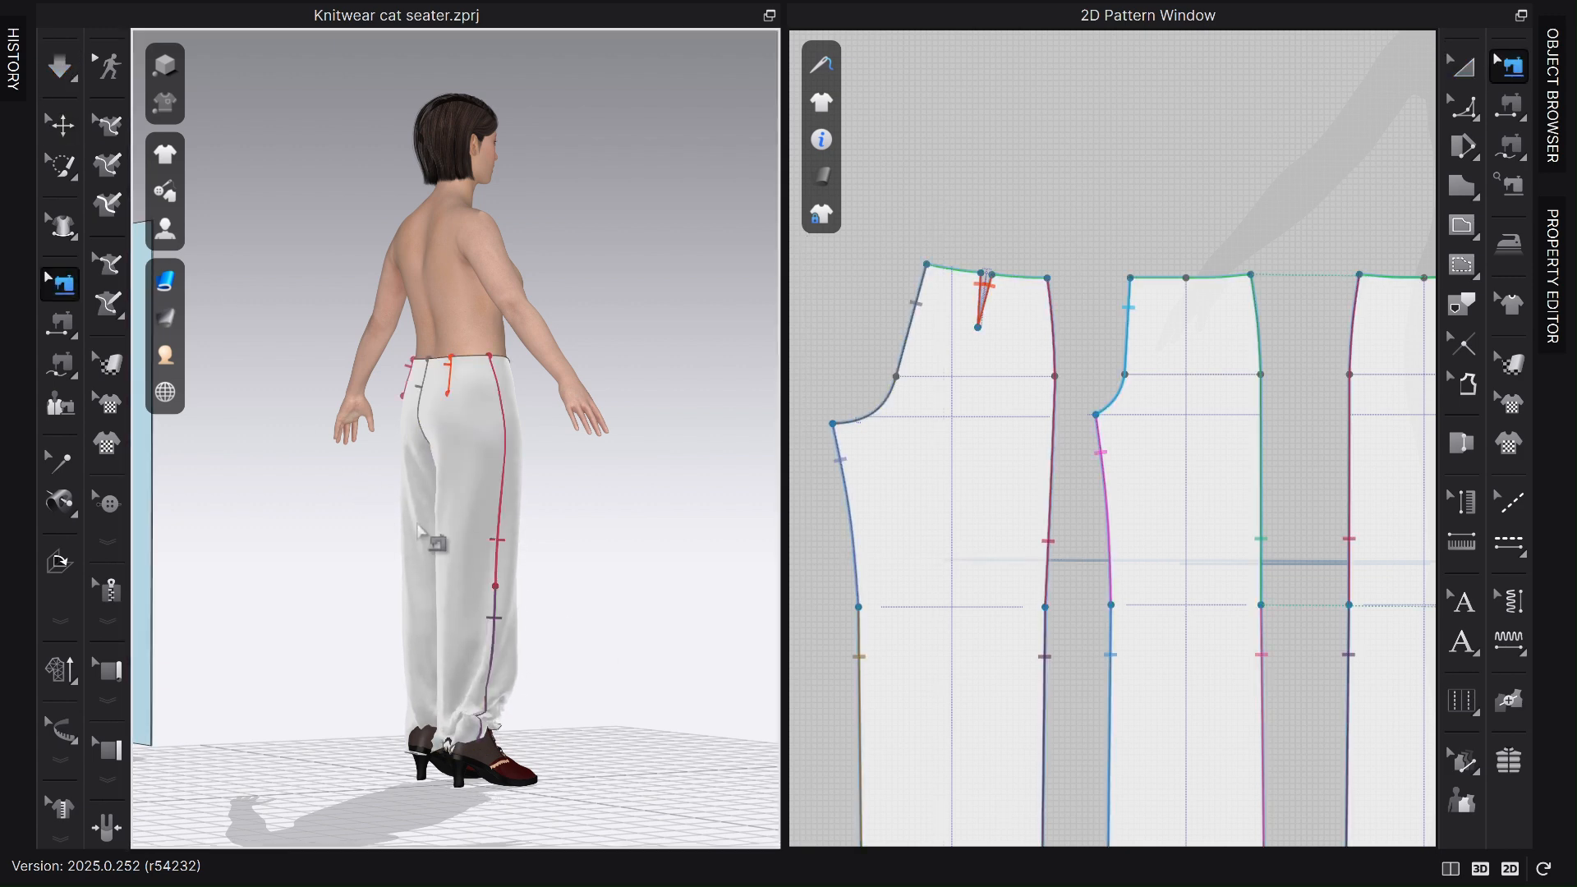
Compare the sewn lengths of the above-knee inseams and outseams between the front and back panels.
{"action": "right_click_drag", "start_coordinate": [605, 591], "coordinate": [448, 591]}
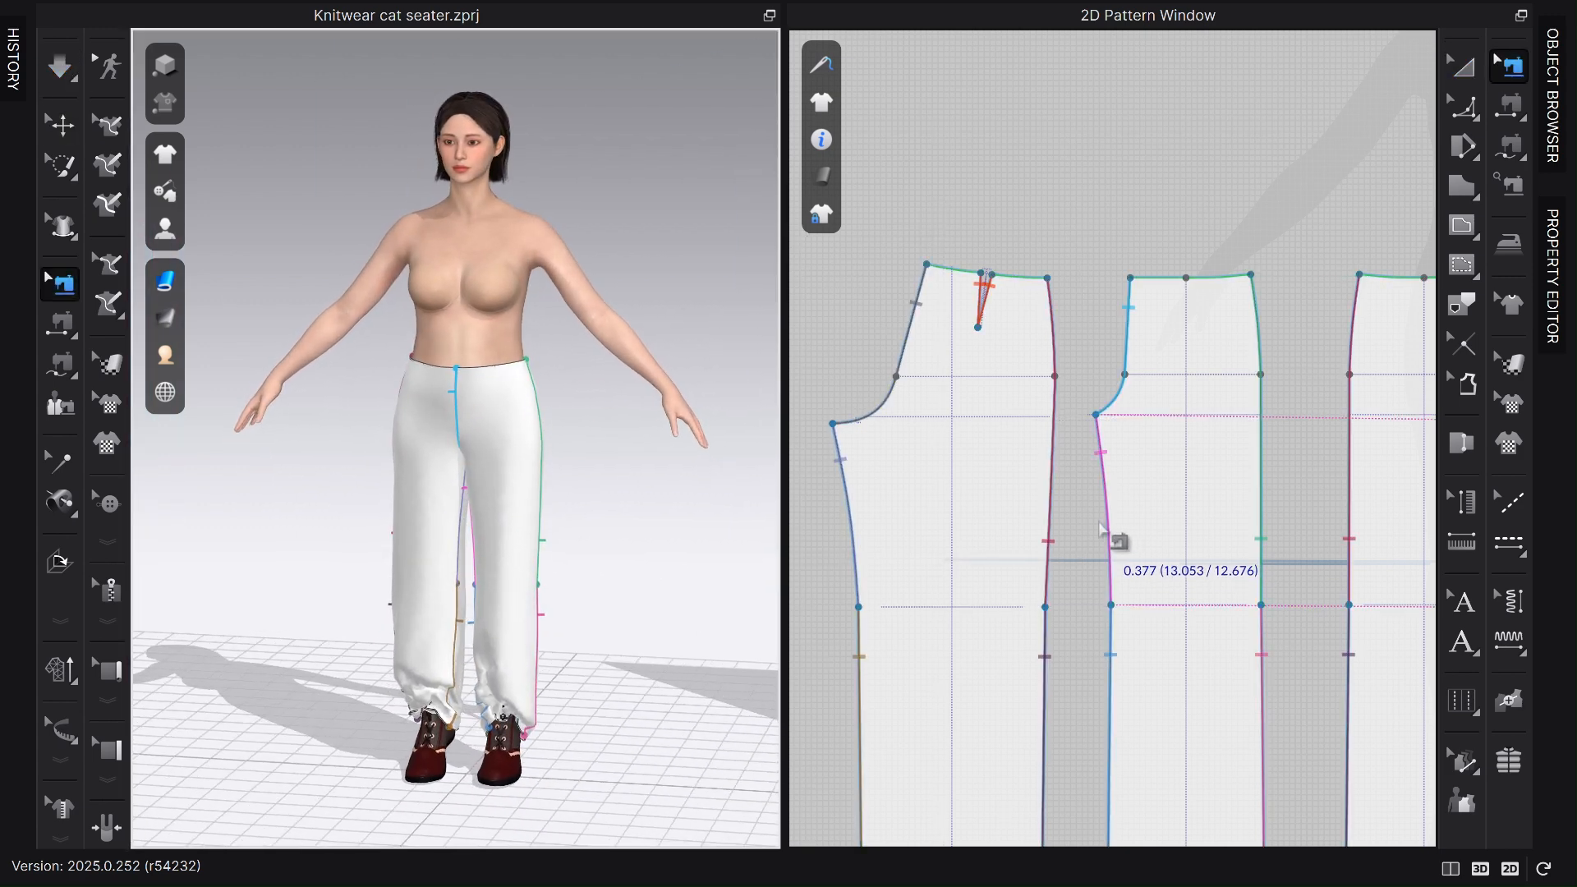
{"action": "scroll", "coordinate": [1115, 538], "scroll_direction": "down", "scroll_amount": 5}
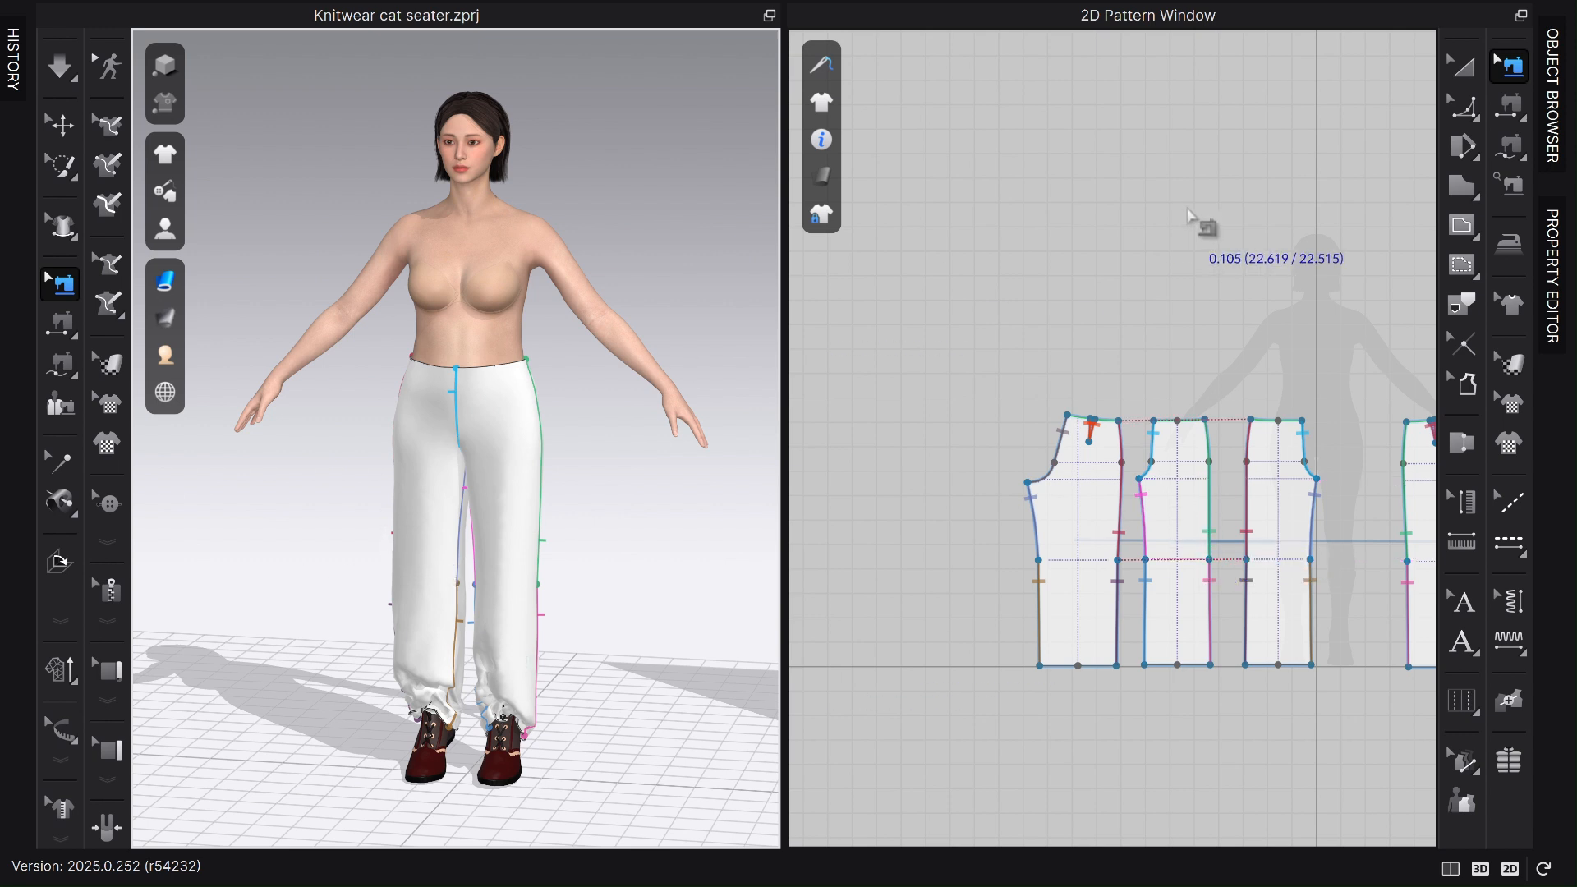
{"action": "left_click", "coordinate": [1468, 78]}
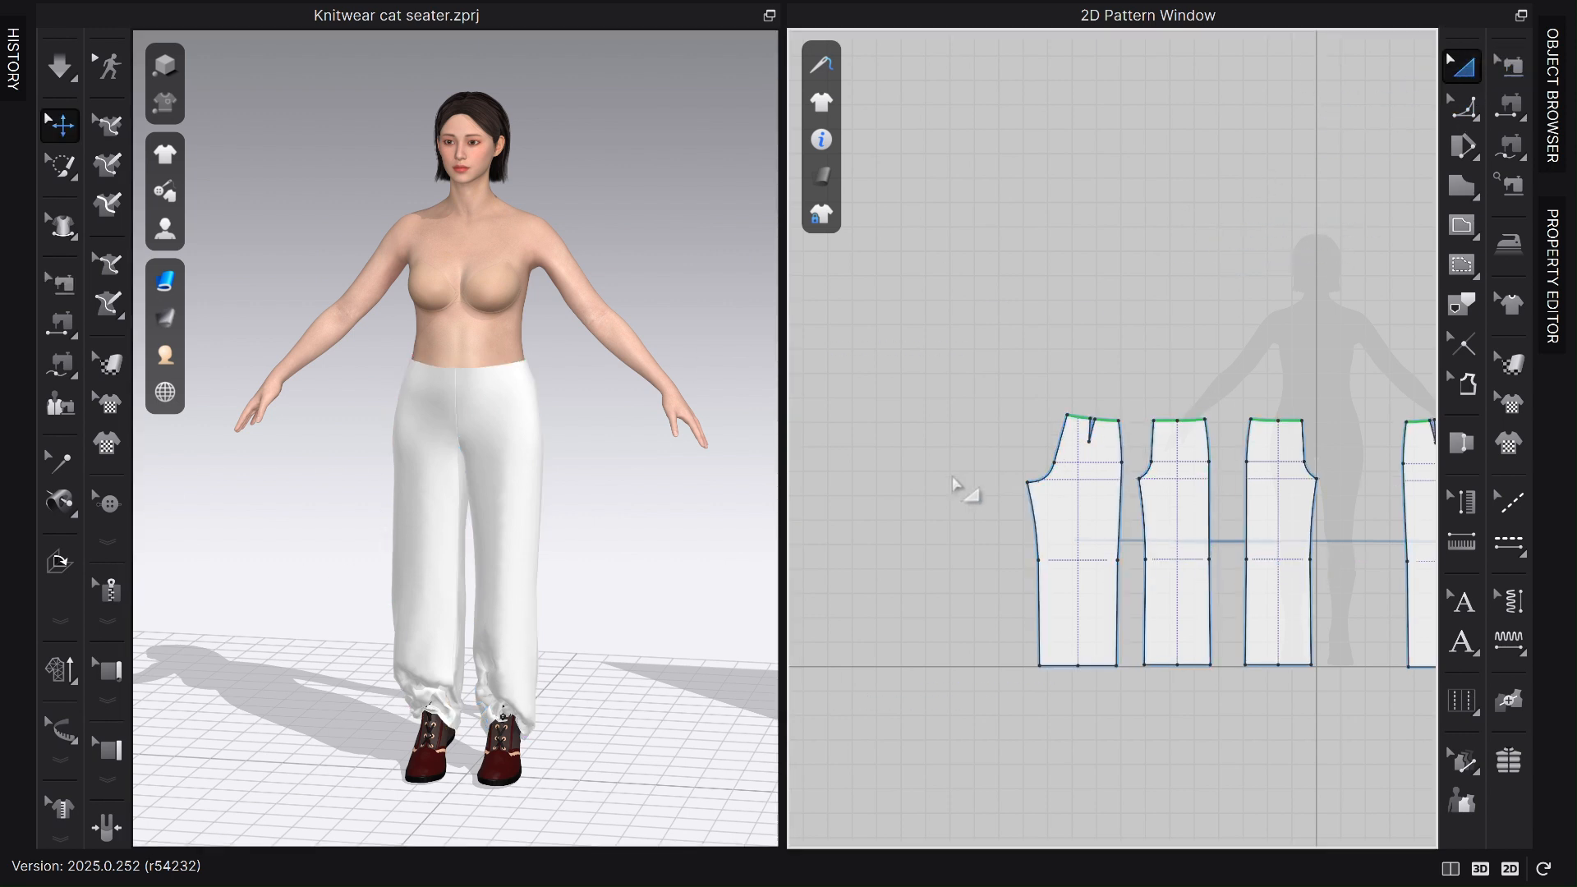
{"action": "scroll", "coordinate": [964, 496], "scroll_direction": "down", "scroll_amount": 3}
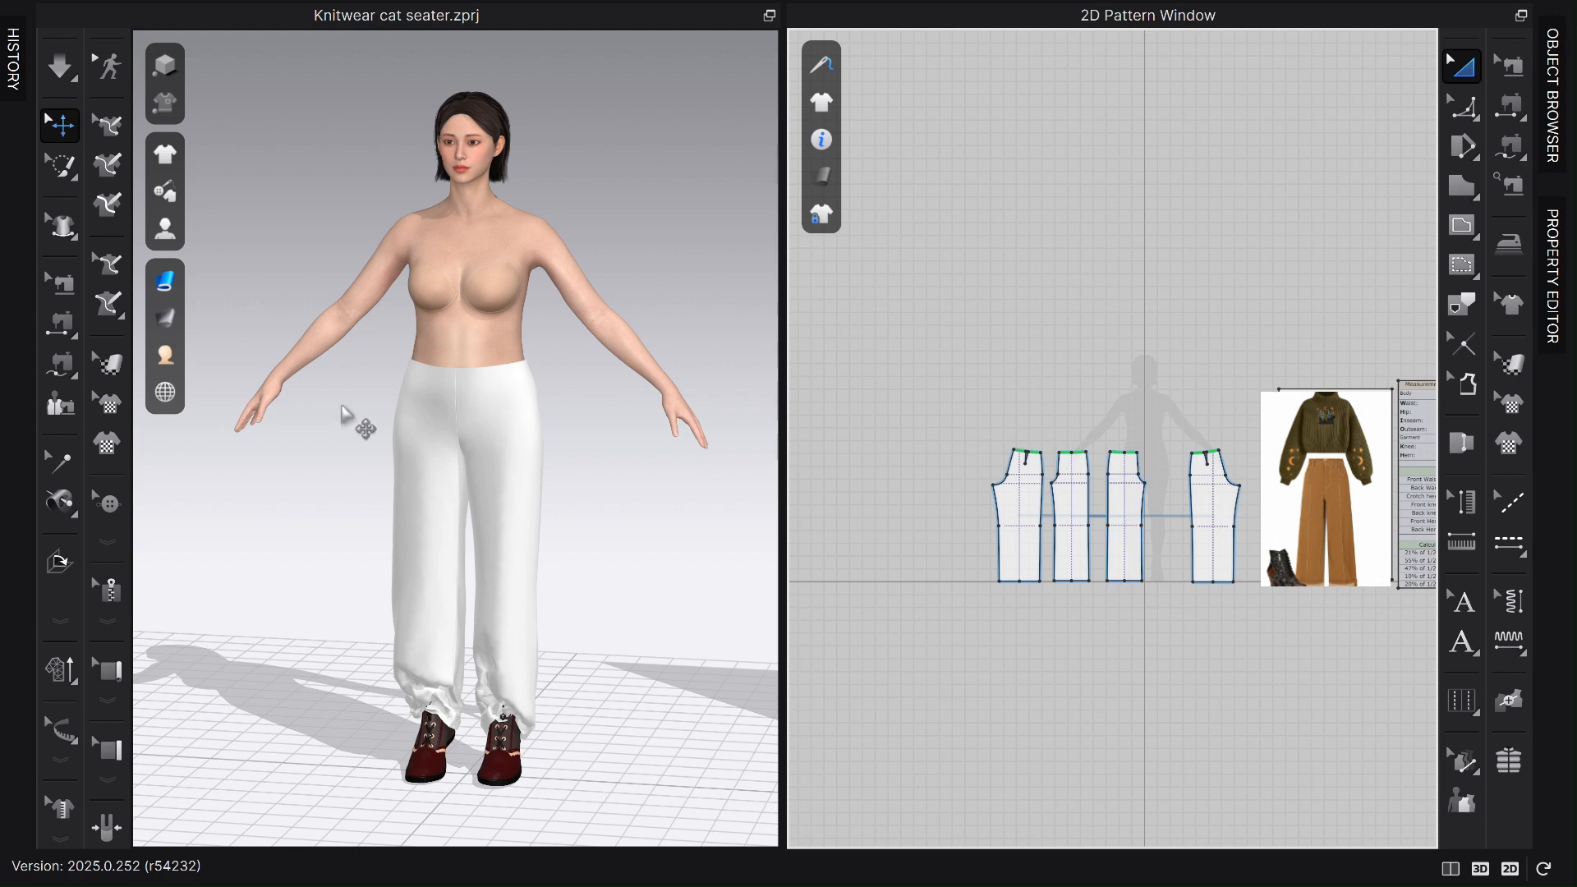
Select all four trouser panels and reset their 3D arrangement so they lie flat beside the avatar.
{"action": "scroll", "coordinate": [447, 572], "scroll_direction": "down", "scroll_amount": 2}
{"action": "mouse_move", "coordinate": [440, 697]}
{"action": "right_mouse_down"}
{"action": "mouse_move", "coordinate": [422, 686]}
{"action": "mouse_move", "coordinate": [437, 680]}
{"action": "mouse_move", "coordinate": [415, 693]}
{"action": "mouse_move", "coordinate": [432, 674]}
{"action": "right_mouse_up"}
{"action": "scroll", "coordinate": [436, 665], "scroll_direction": "up", "scroll_amount": 2}
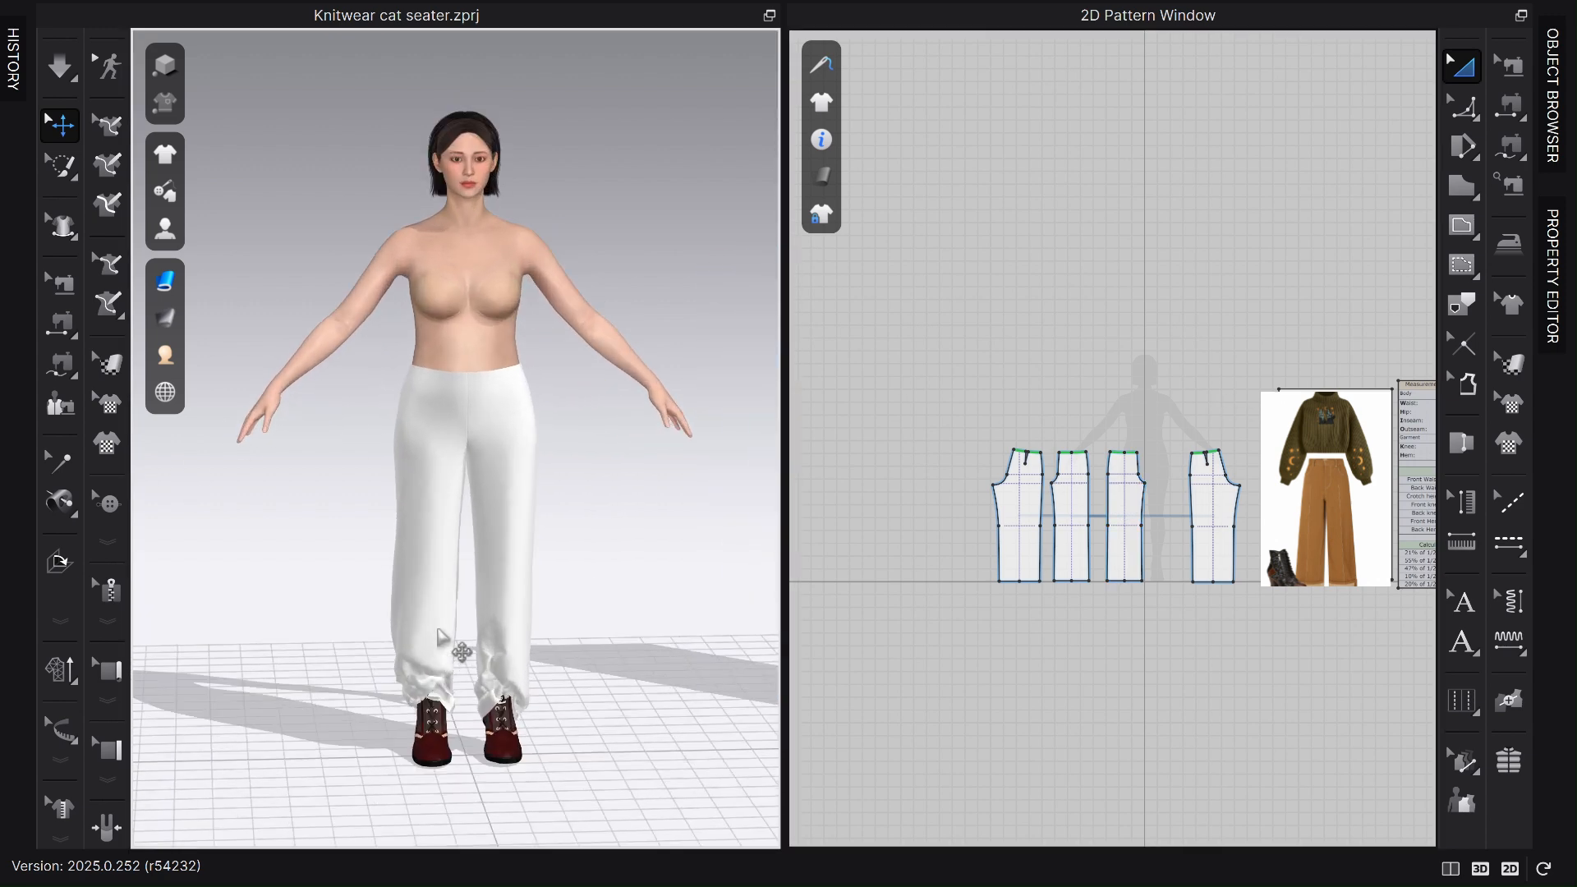
{"action": "left_click_drag", "start_coordinate": [1265, 403], "coordinate": [926, 645]}
{"action": "right_click", "coordinate": [509, 434]}
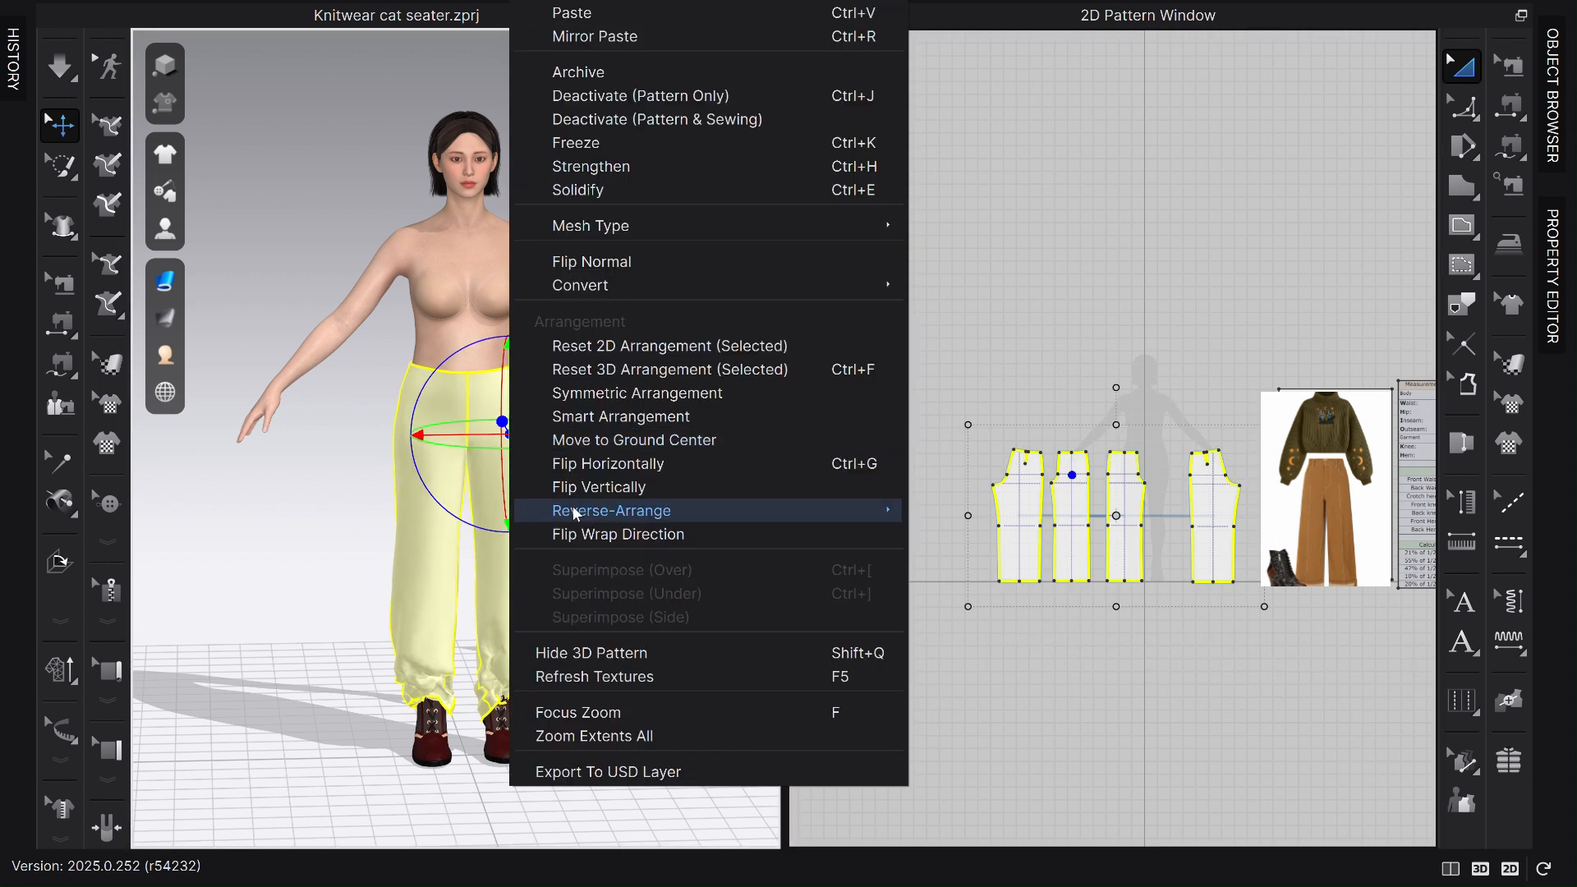
{"action": "left_click", "coordinate": [632, 346]}
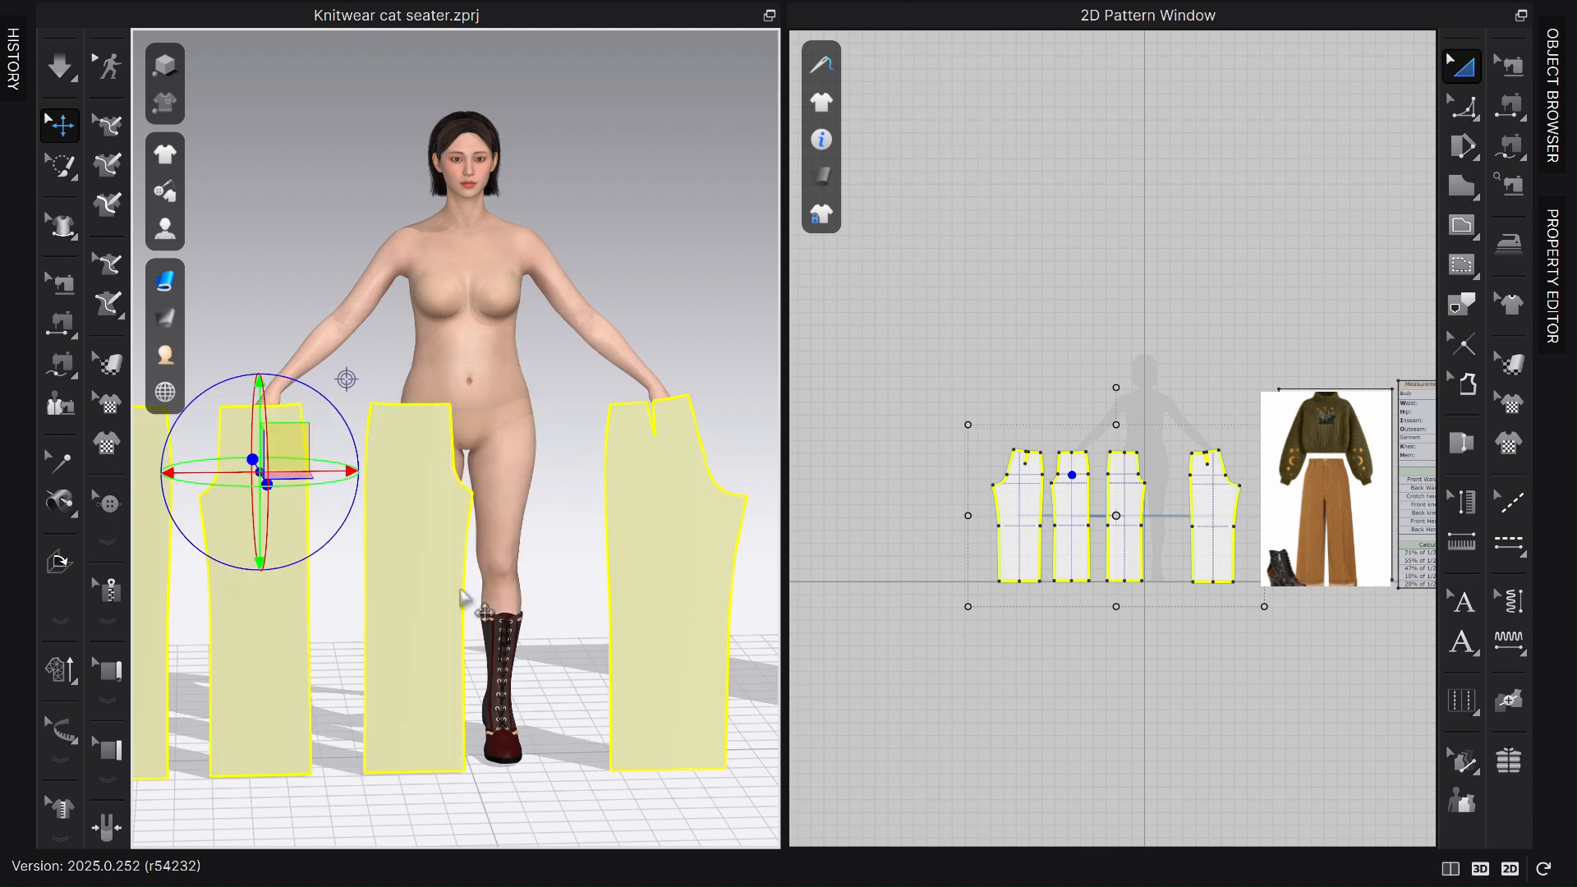
Show the avatar's arrangement points and place the right front panel, with its symmetric partner, at the front knee point.
{"action": "scroll", "coordinate": [489, 636], "scroll_direction": "down", "scroll_amount": 2}
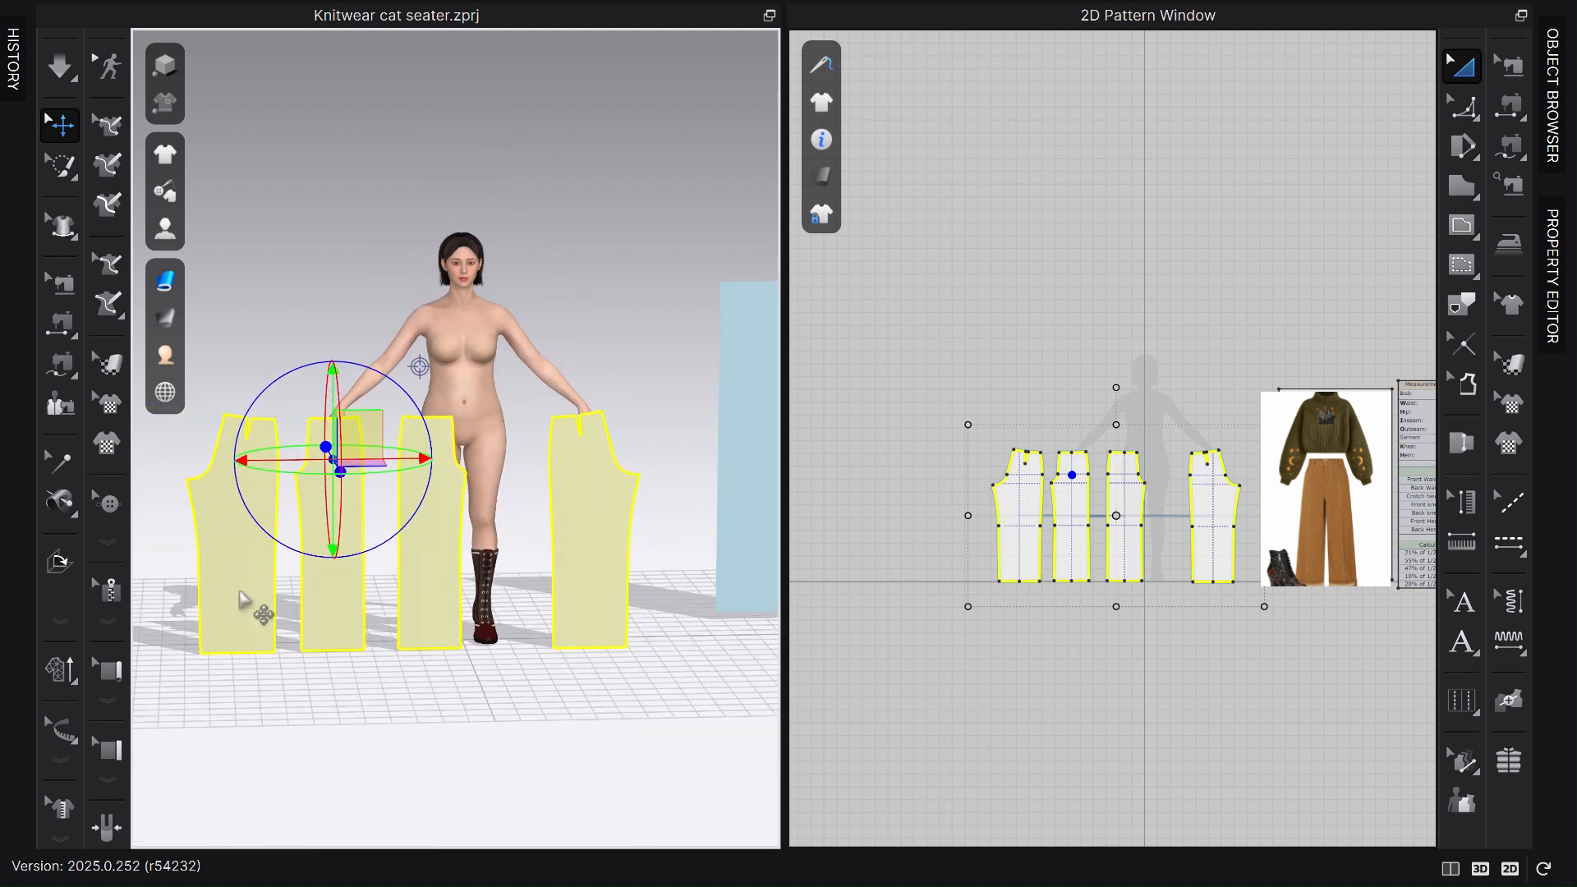
{"action": "scroll", "coordinate": [1330, 578], "scroll_direction": "up", "scroll_amount": 2}
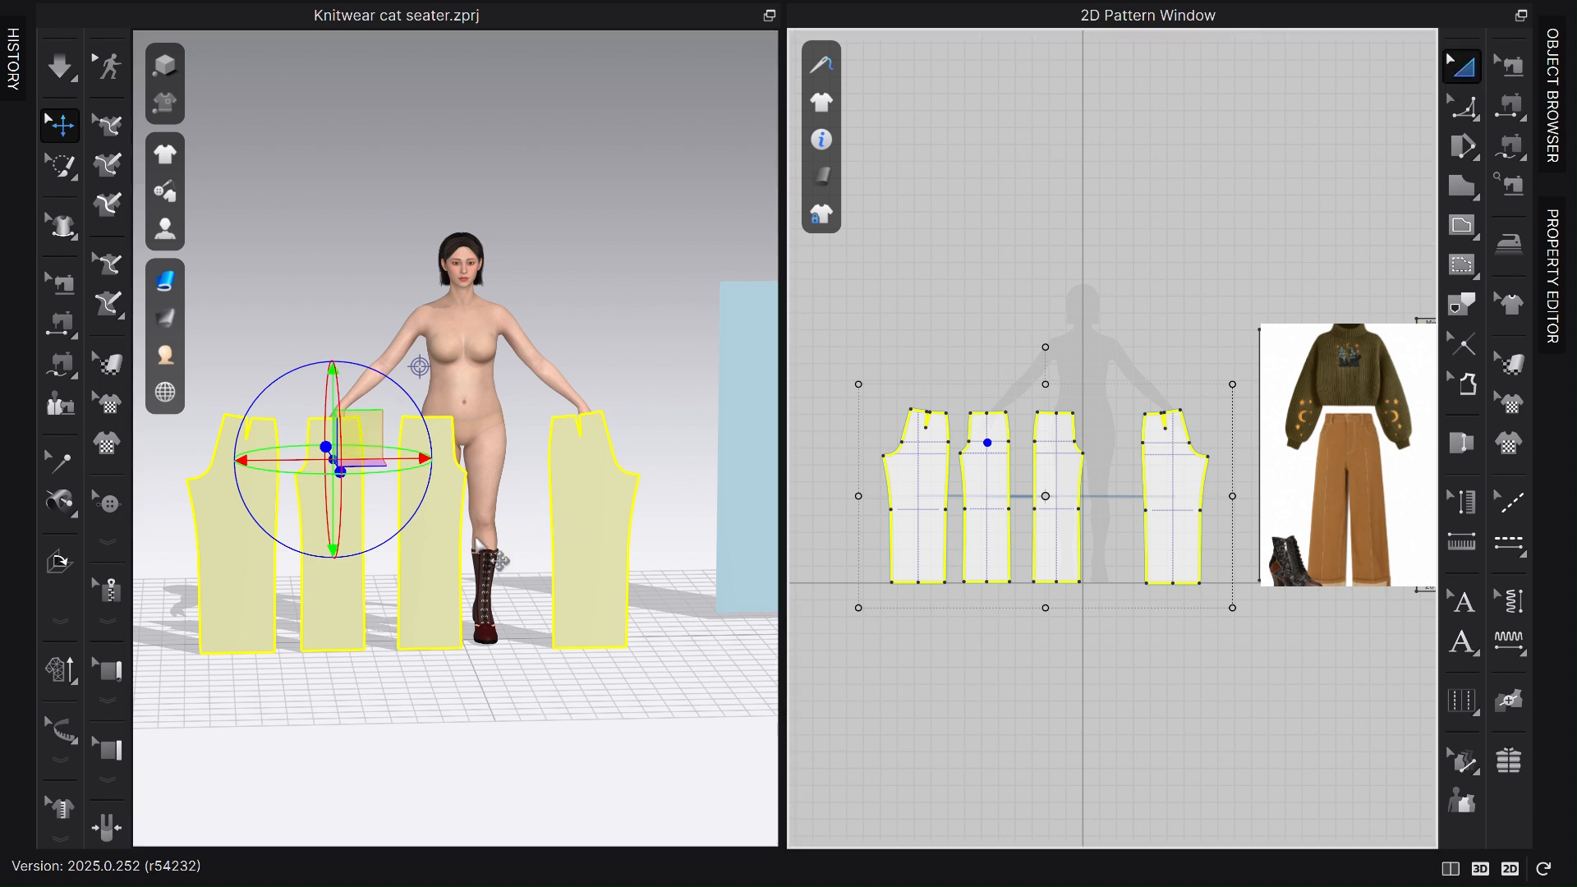
{"action": "scroll", "coordinate": [464, 451], "scroll_direction": "up", "scroll_amount": 2}
{"action": "mouse_move", "coordinate": [190, 239]}
{"action": "left_click", "coordinate": [302, 307]}
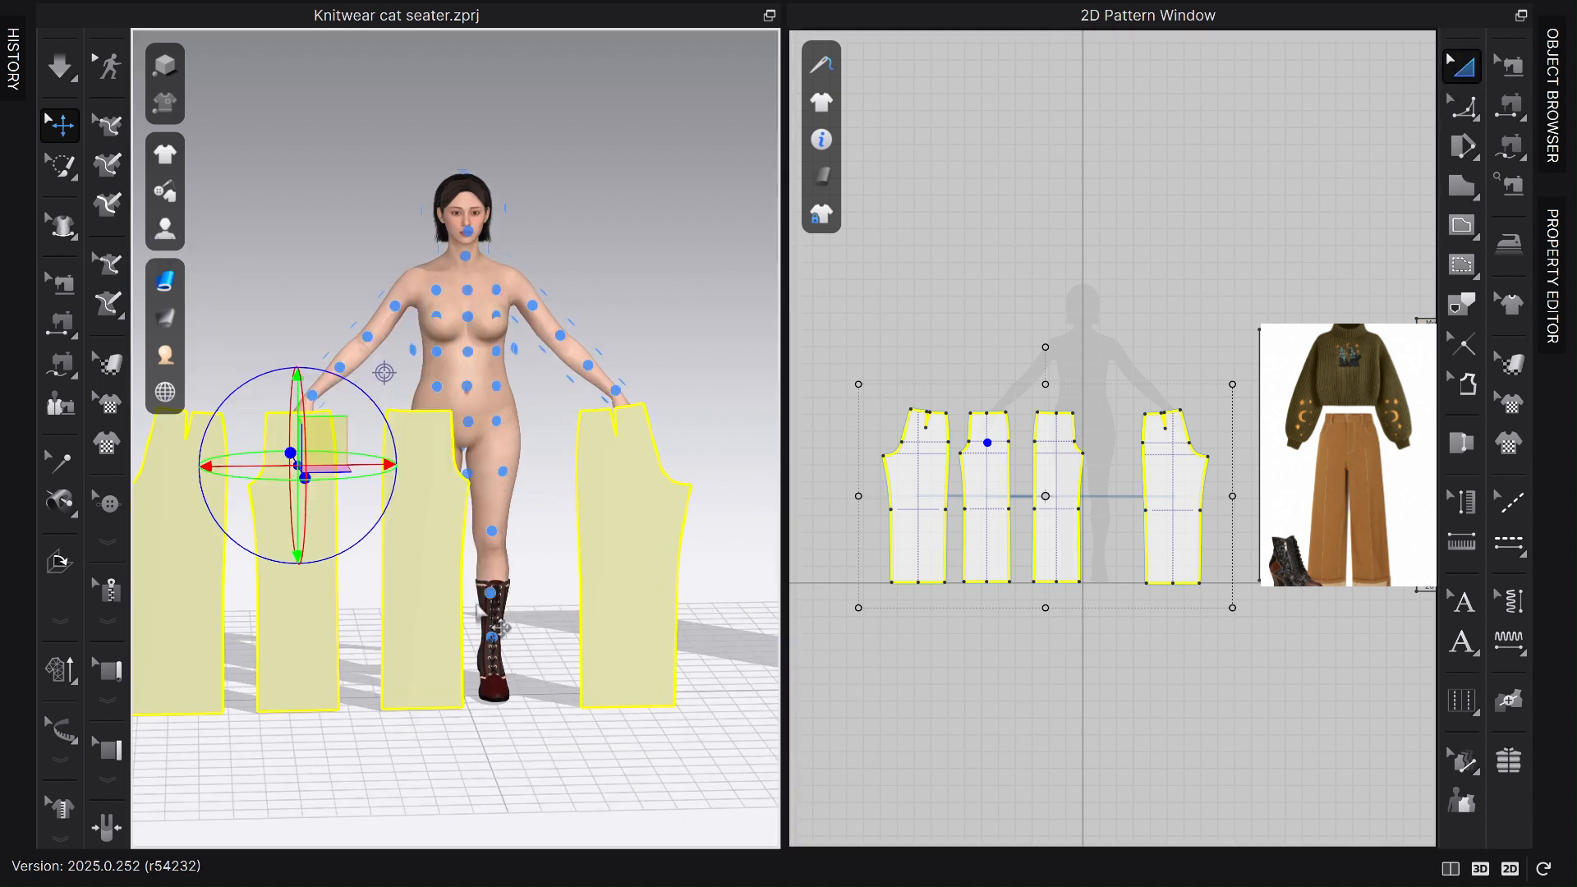
{"action": "scroll", "coordinate": [447, 598], "scroll_direction": "up", "scroll_amount": 2}
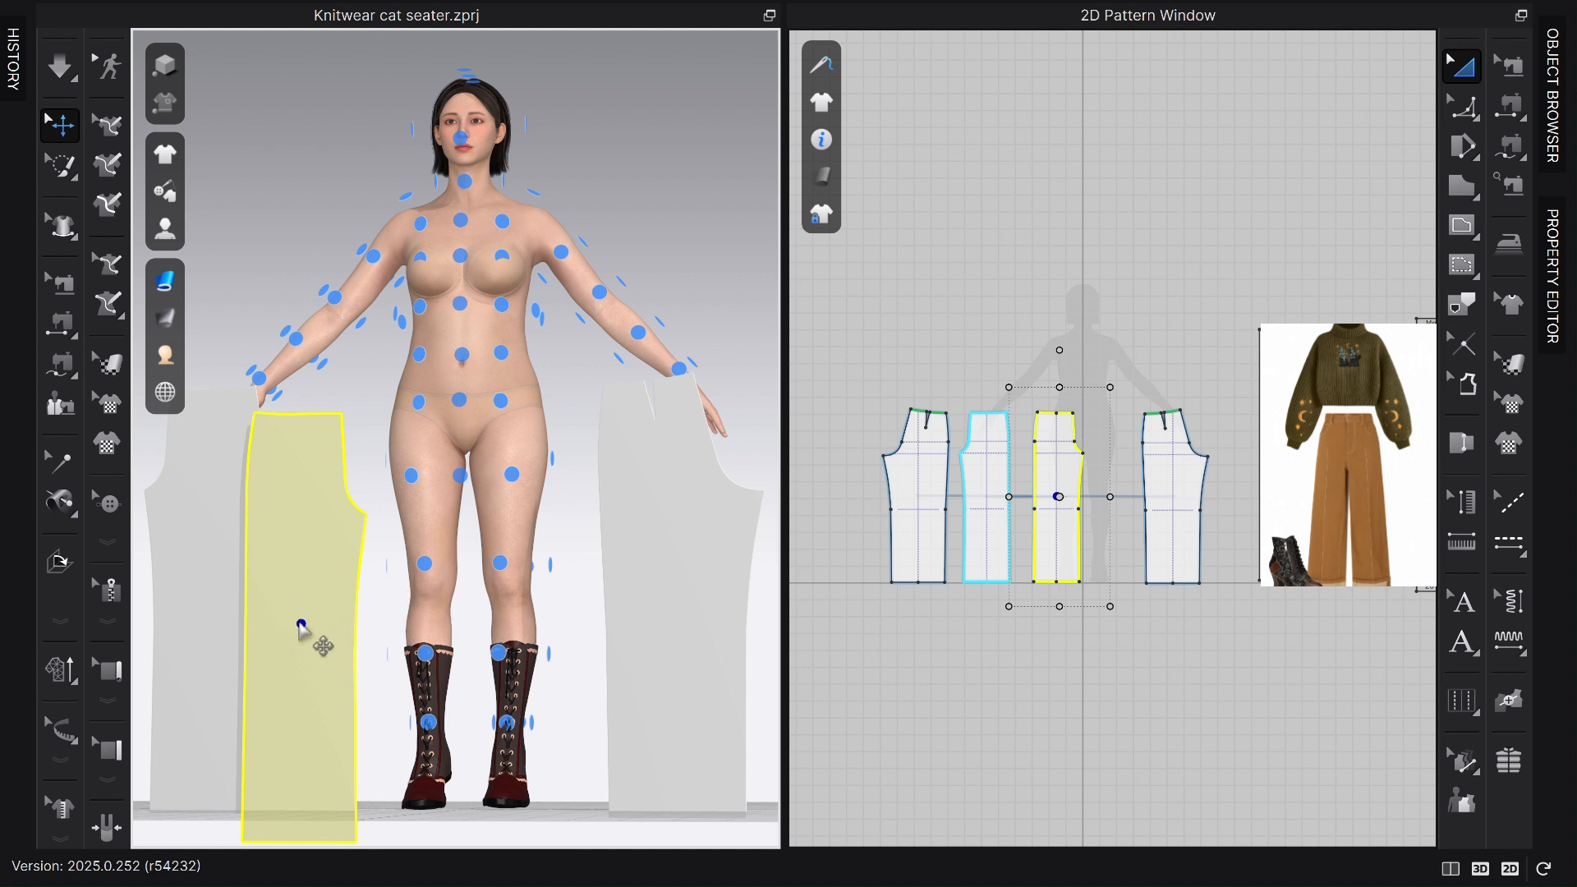
{"action": "left_click", "coordinate": [422, 563]}
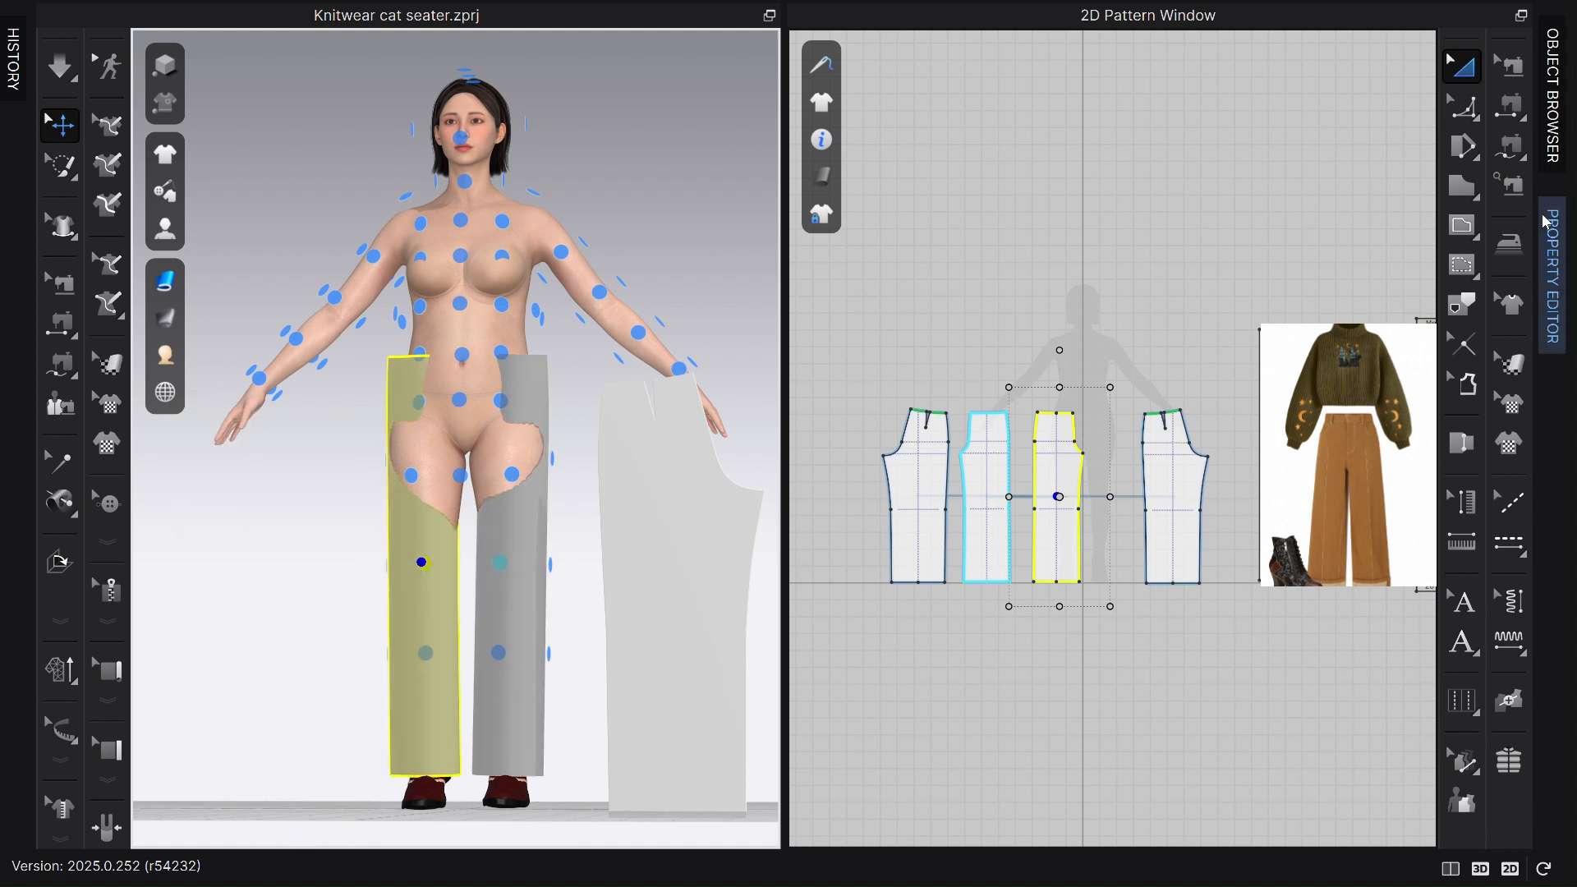
Display the Object Browser and the Property Editor for the placed front panel, keeping the full avatar in view.
{"action": "left_click", "coordinate": [1552, 94]}
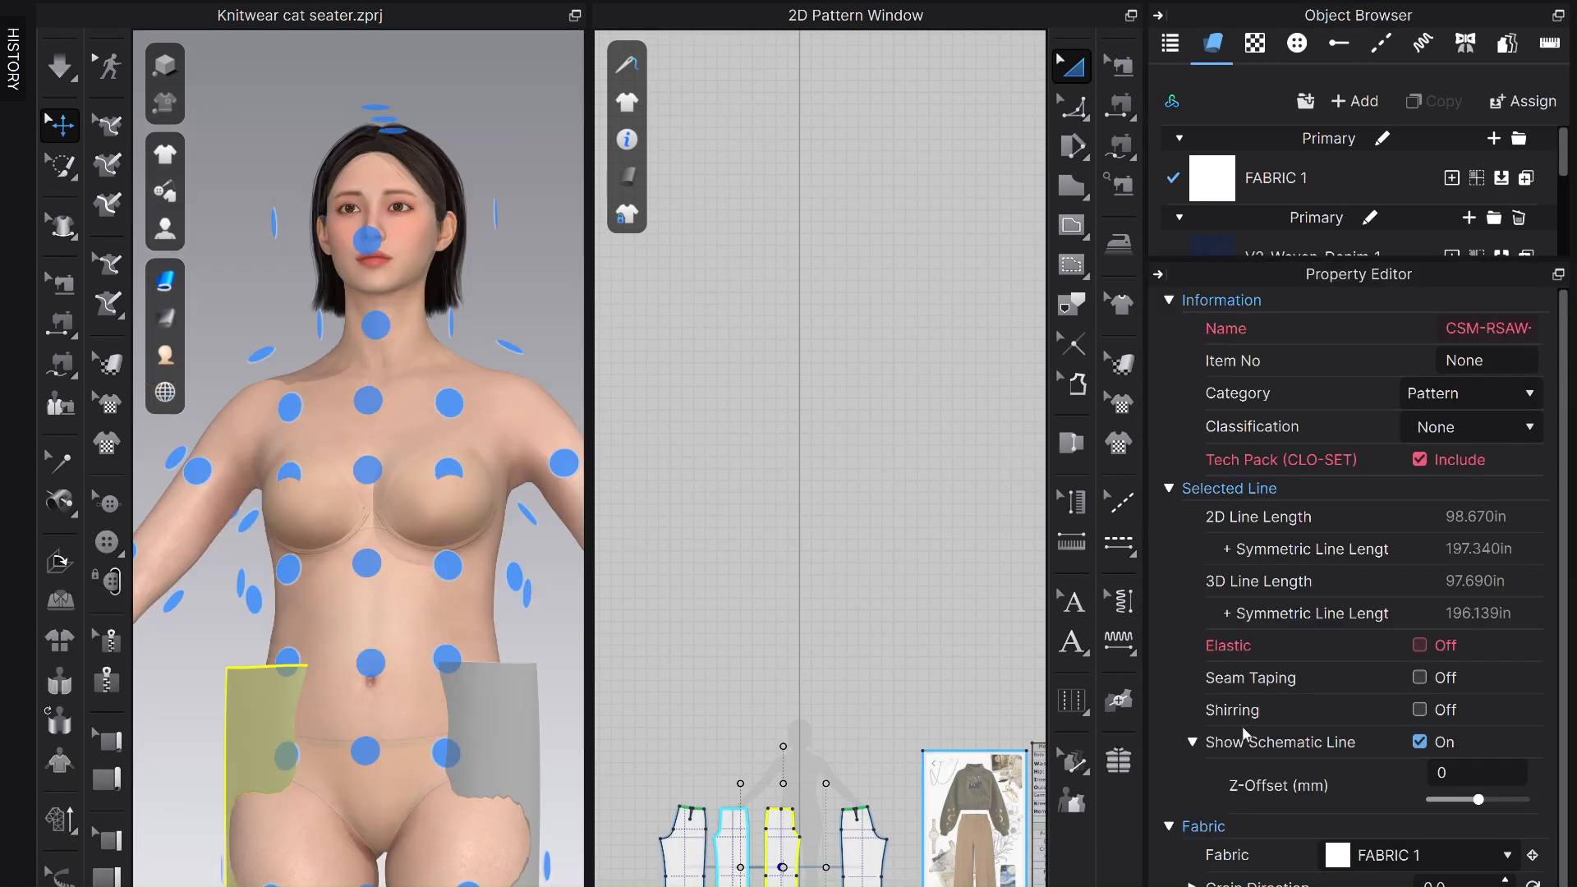
{"action": "middle_click_drag", "start_coordinate": [360, 547], "coordinate": [387, 144]}
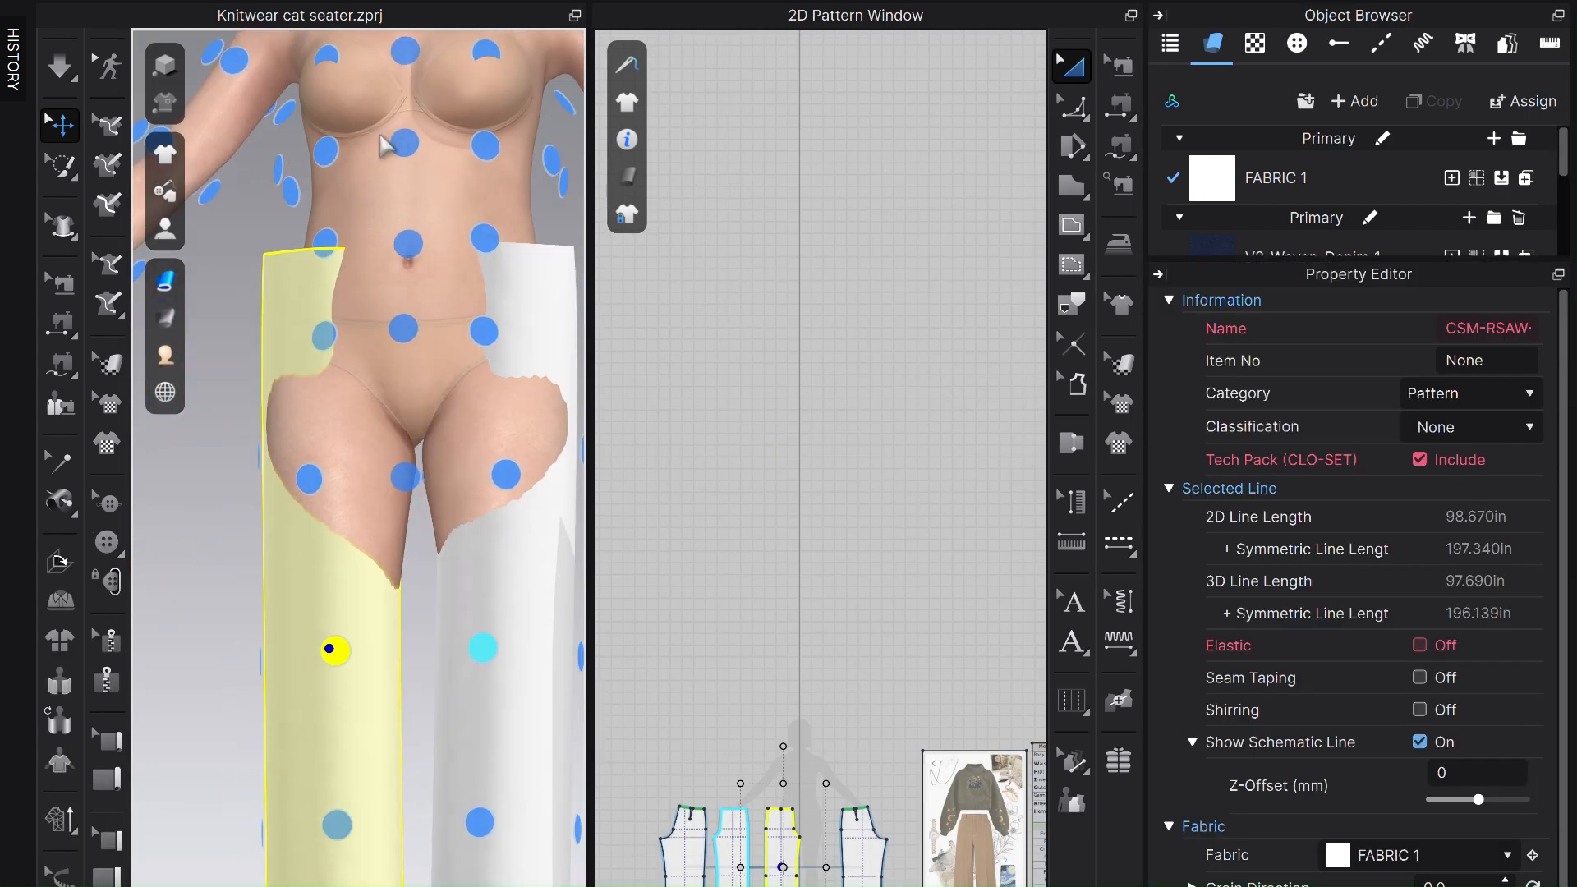
{"action": "scroll", "coordinate": [416, 341], "scroll_direction": "down", "scroll_amount": 5}
{"action": "scroll", "coordinate": [453, 609], "scroll_direction": "down", "scroll_amount": 4}
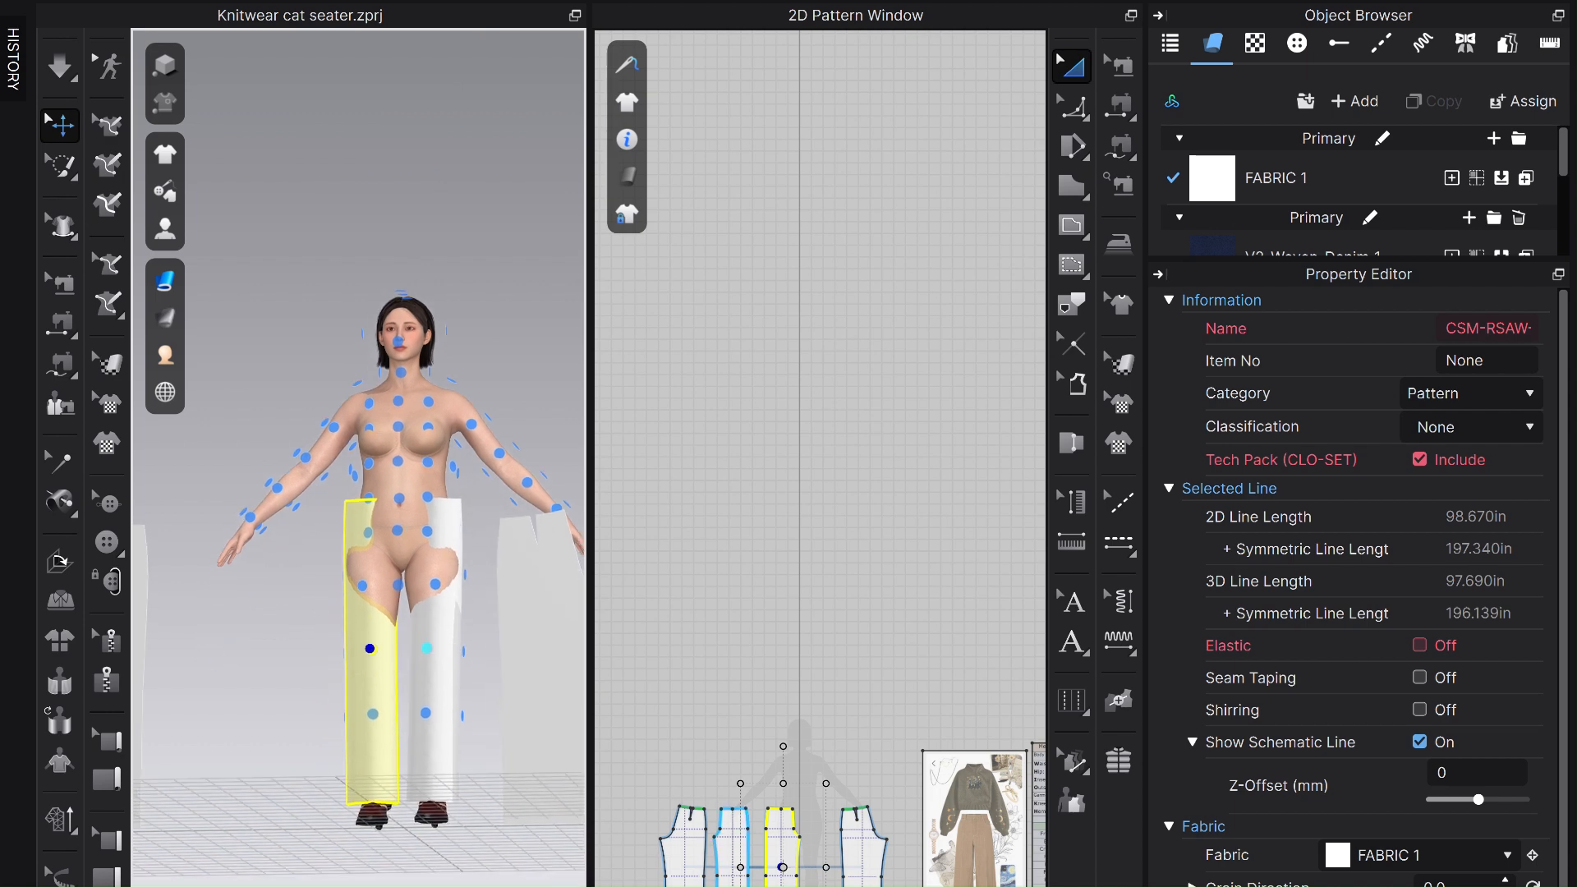
Collapse the Information, Selected Line, Fabric, Bond/Skive, Simulation Properties and Geometry sections, leaving only the panel's Arrangement settings expanded.
{"action": "scroll", "coordinate": [1430, 645], "scroll_direction": "down", "scroll_amount": 6}
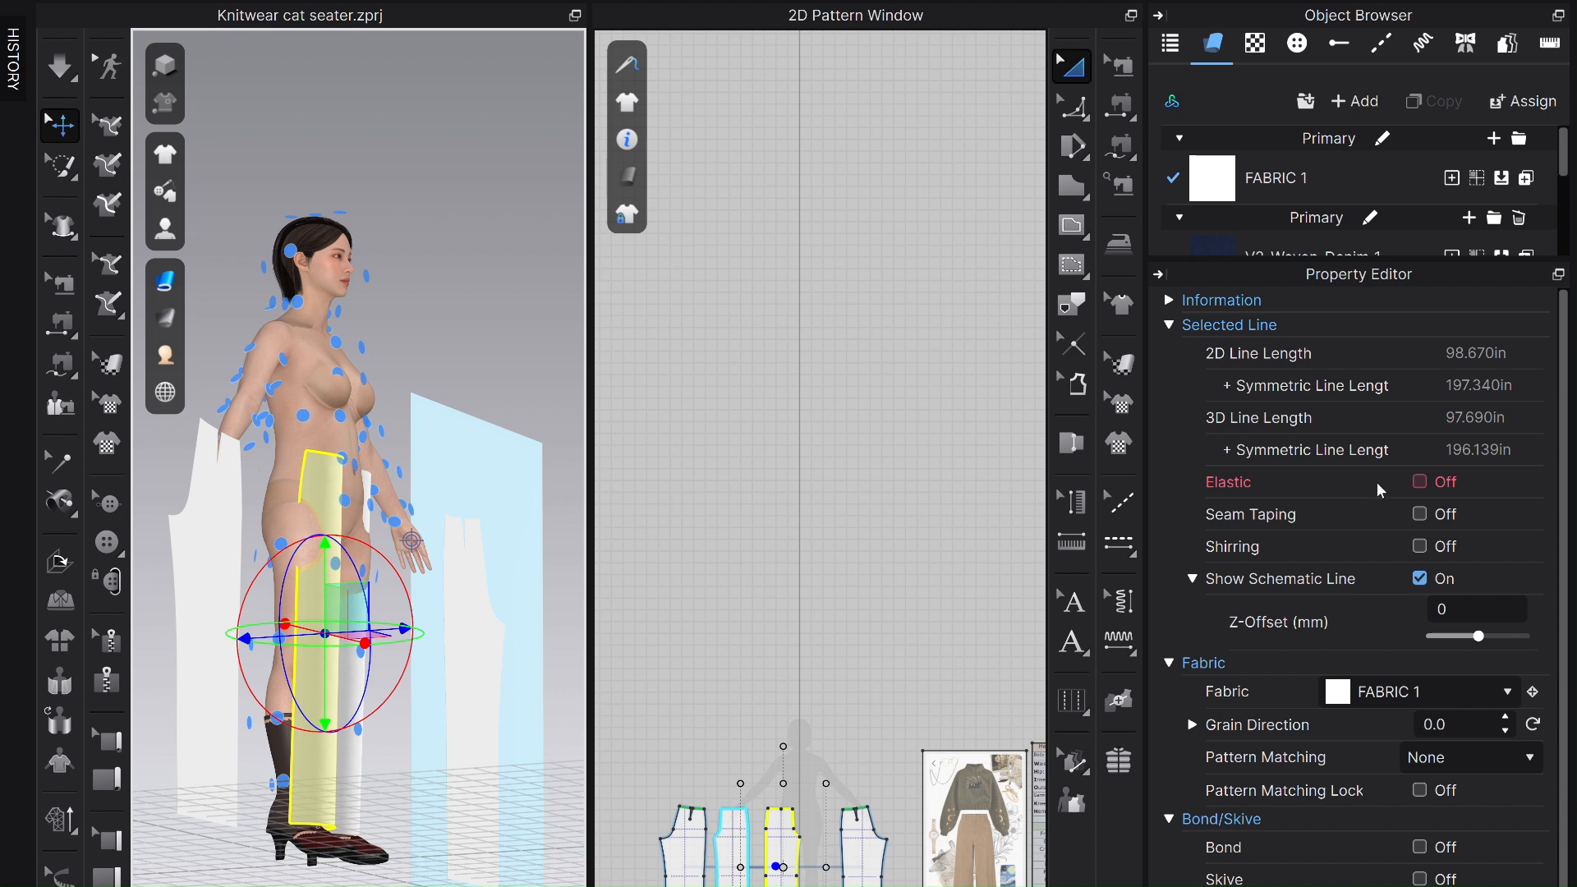
{"action": "scroll", "coordinate": [1380, 490], "scroll_direction": "down", "scroll_amount": 6}
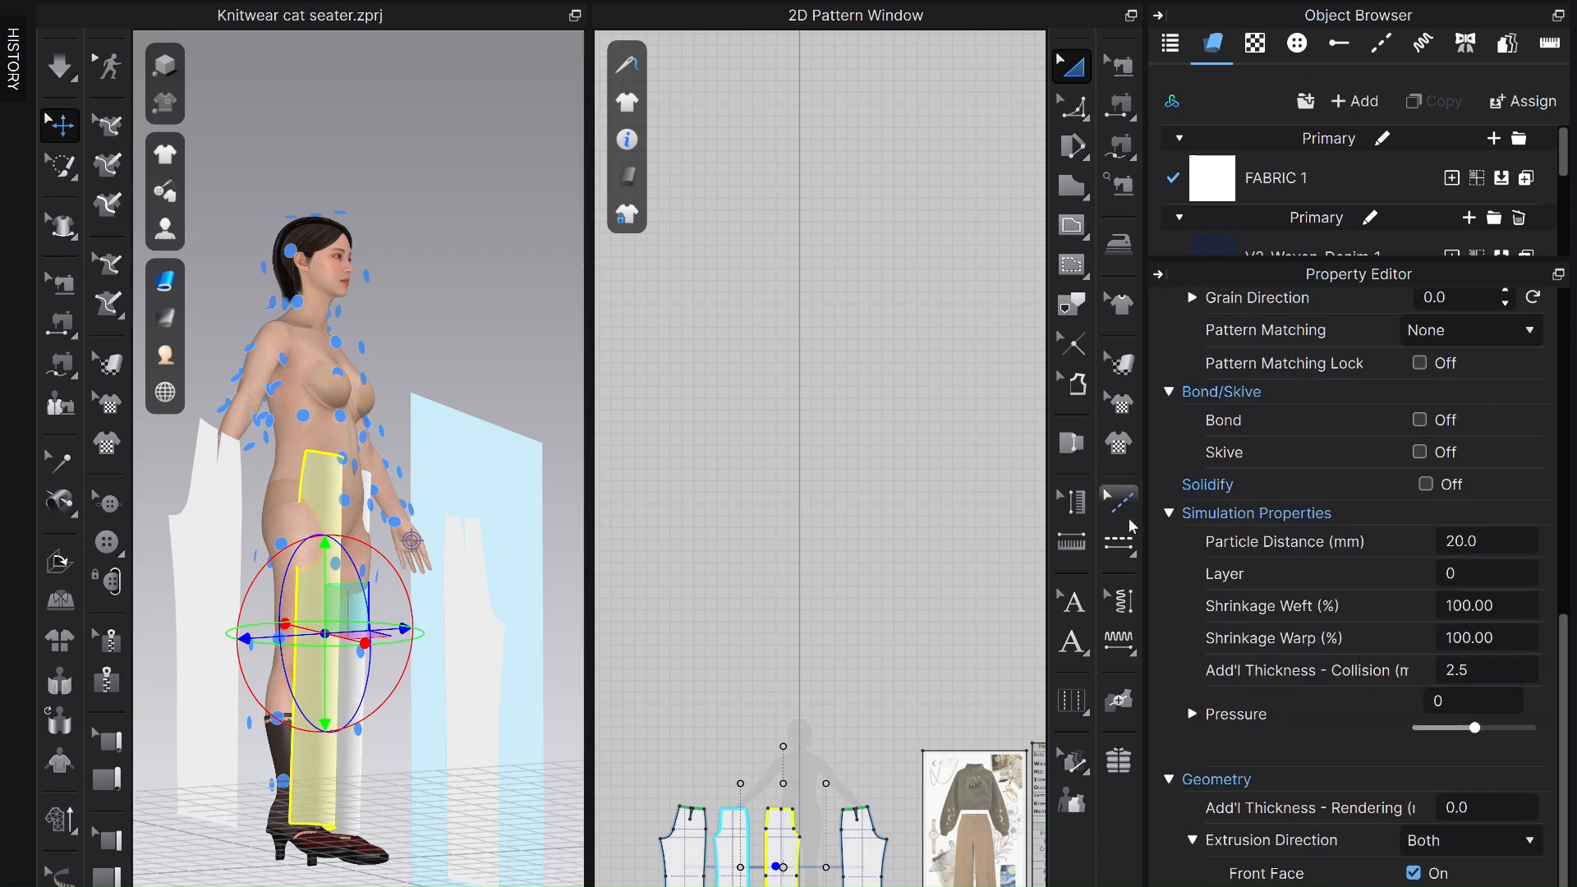
{"action": "left_click", "coordinate": [1168, 514]}
{"action": "left_click", "coordinate": [1180, 631]}
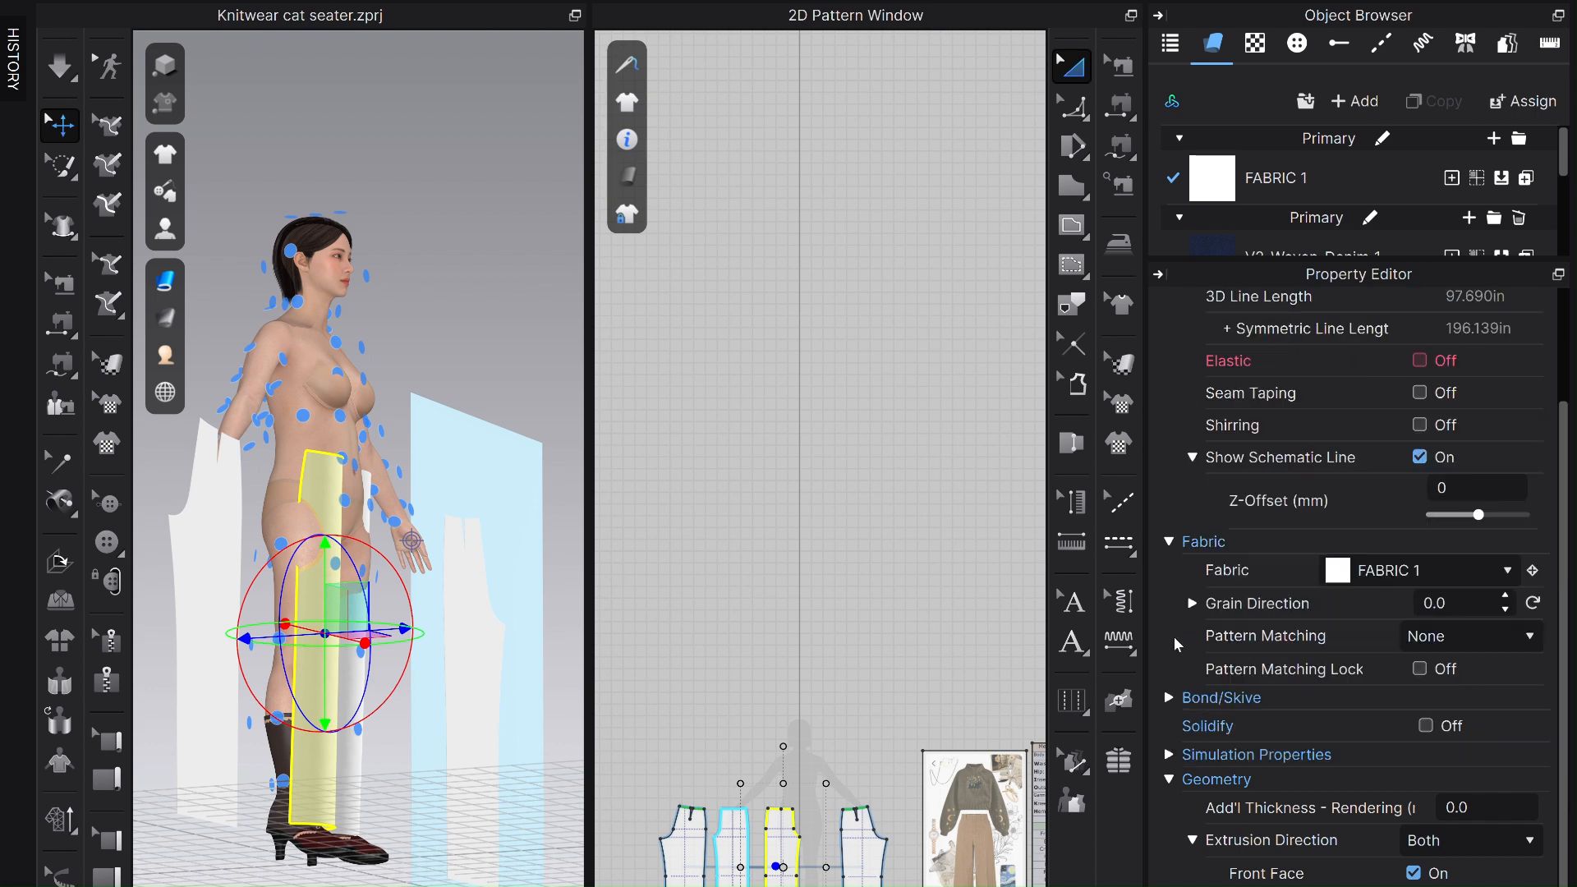
{"action": "left_click", "coordinate": [1171, 543]}
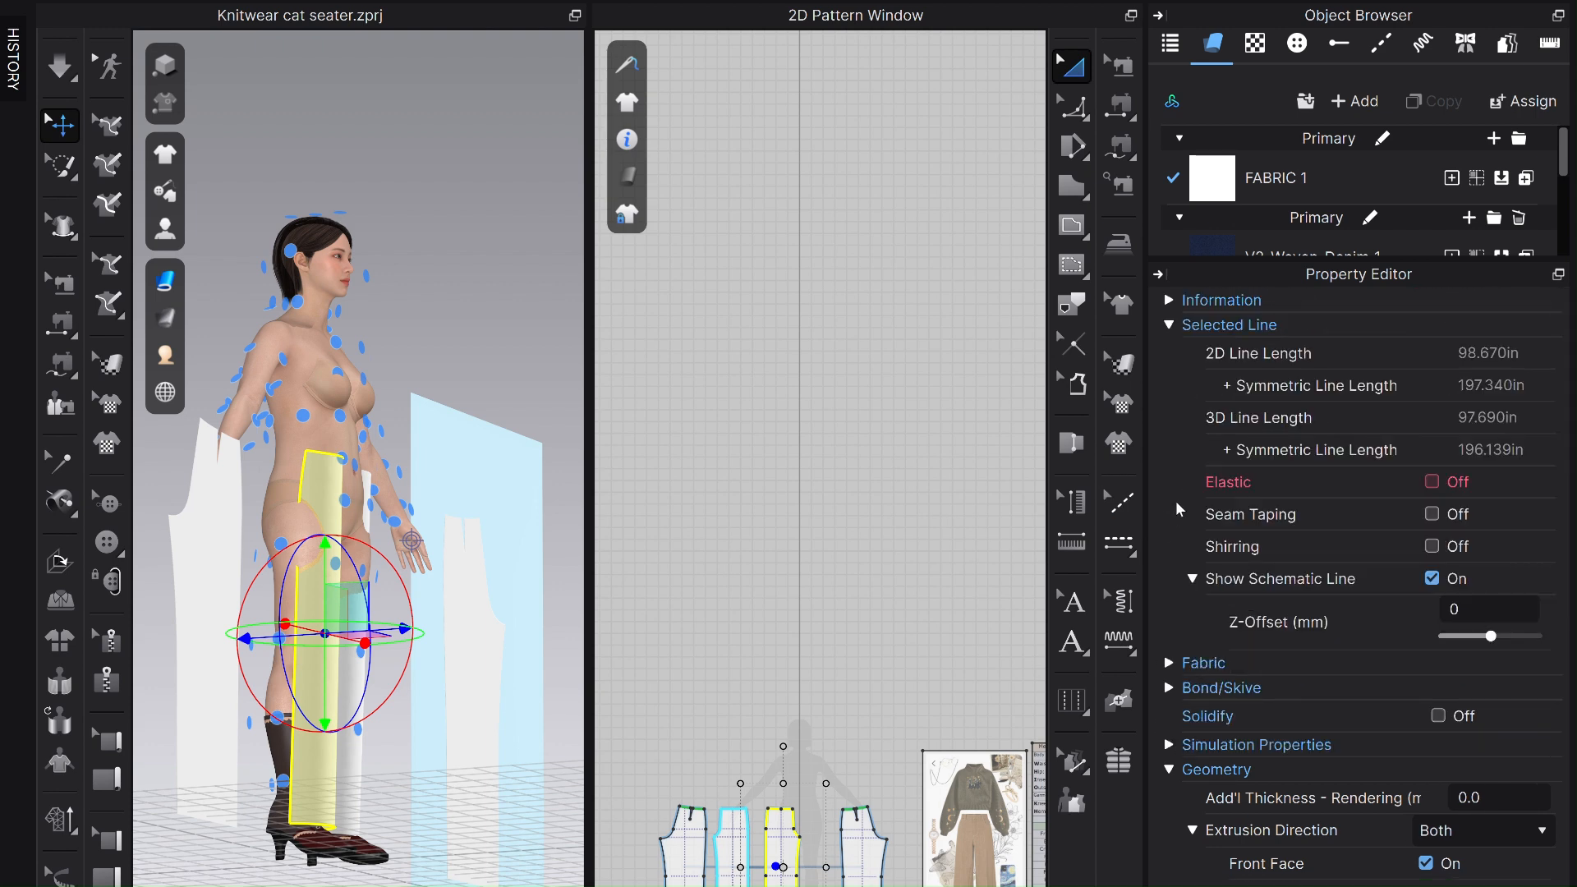
{"action": "left_click", "coordinate": [1169, 325]}
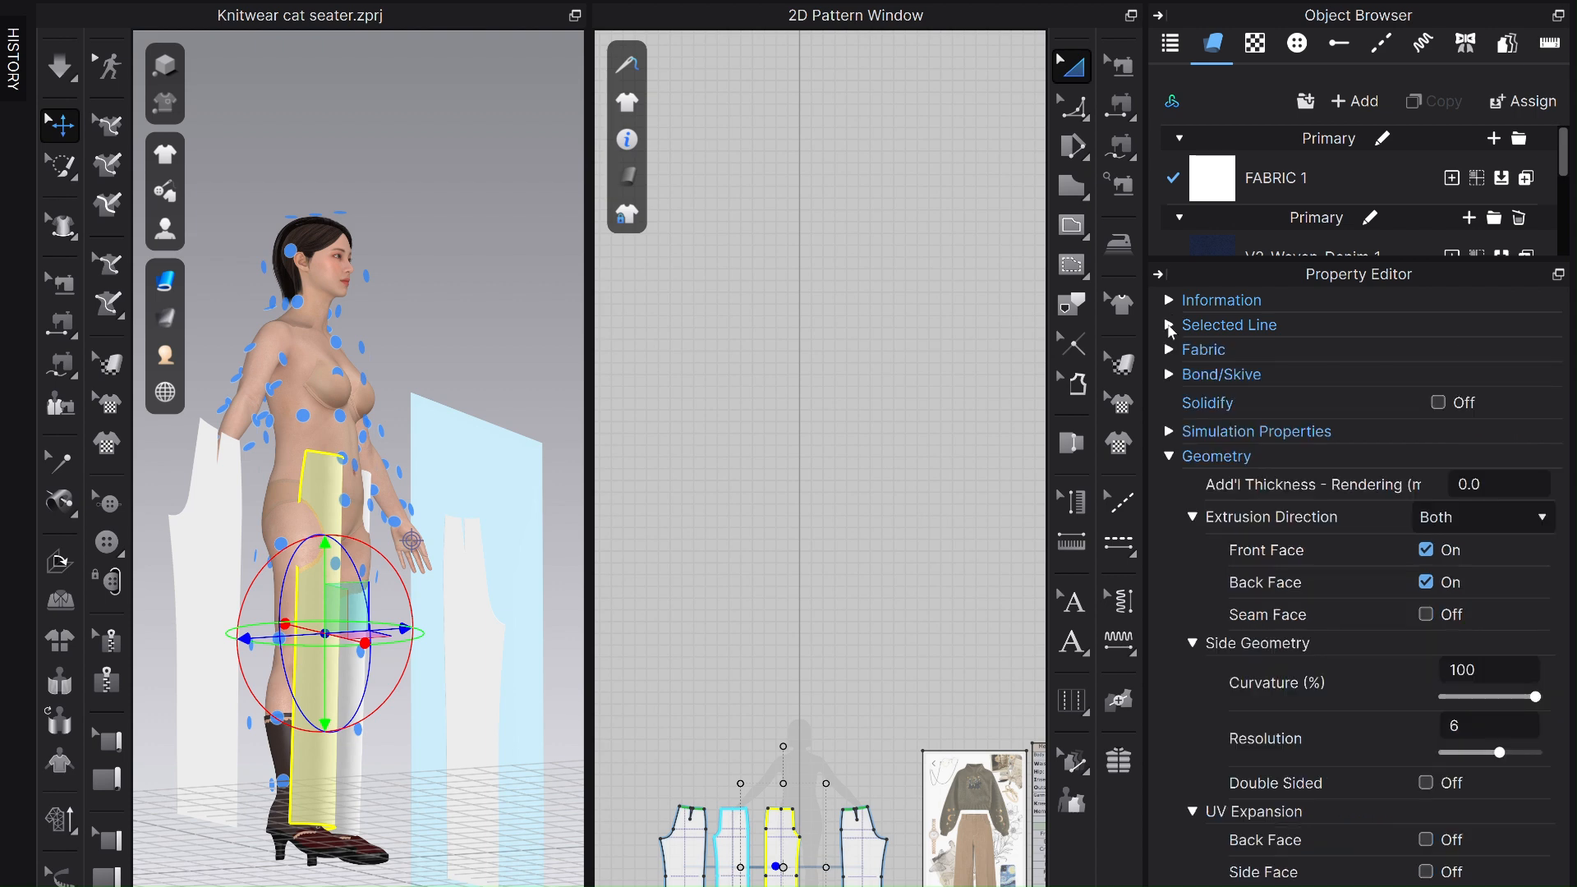
{"action": "left_click", "coordinate": [1169, 432]}
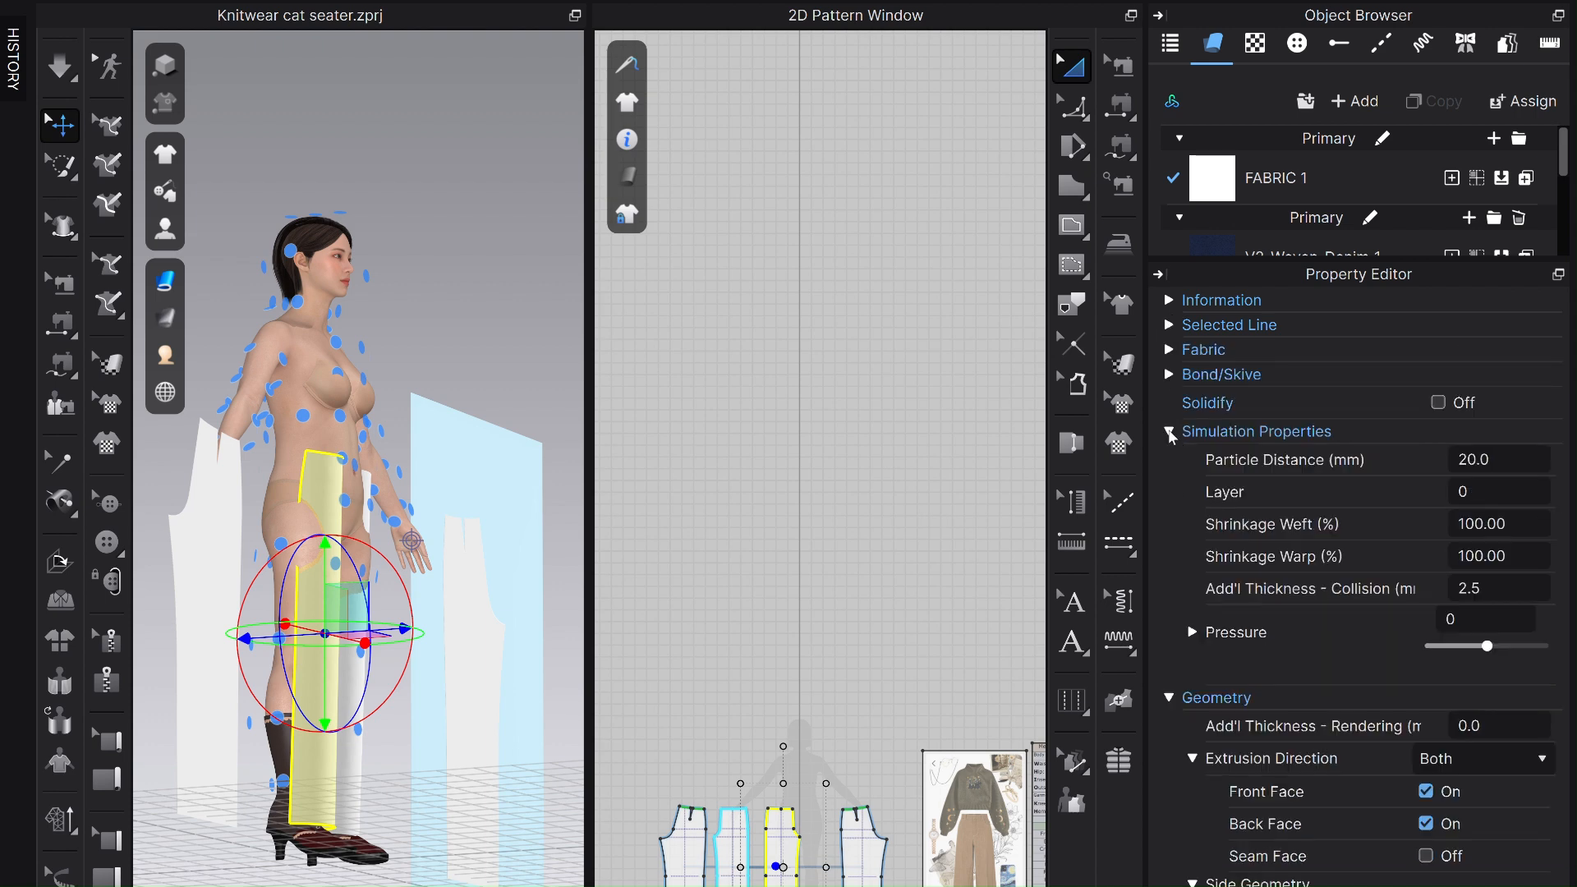
{"action": "left_click", "coordinate": [1169, 698]}
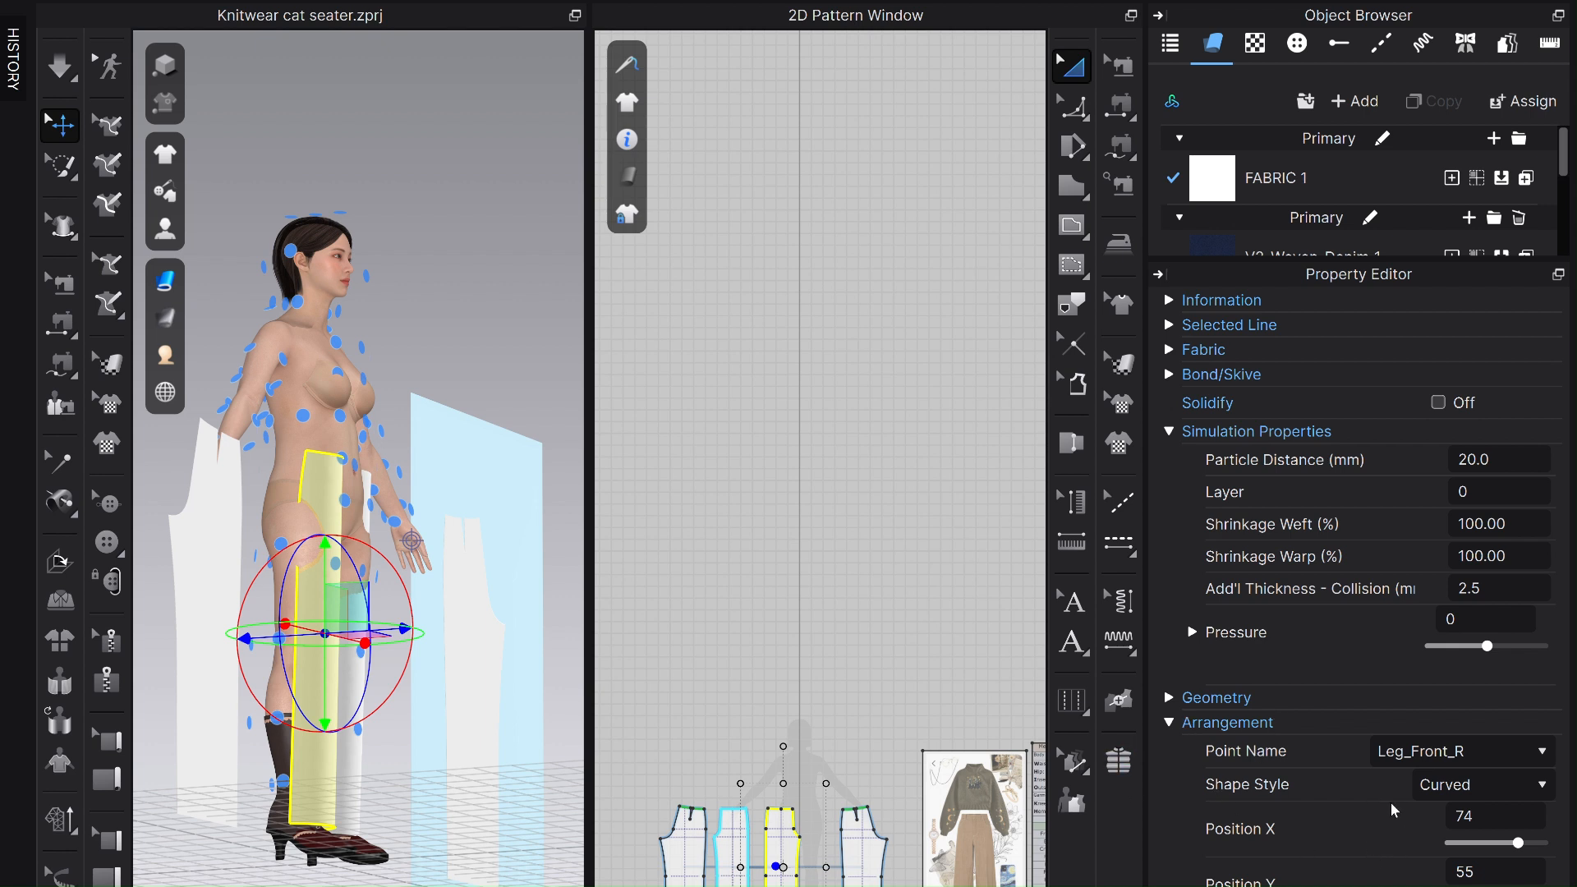
{"action": "left_click", "coordinate": [1170, 433]}
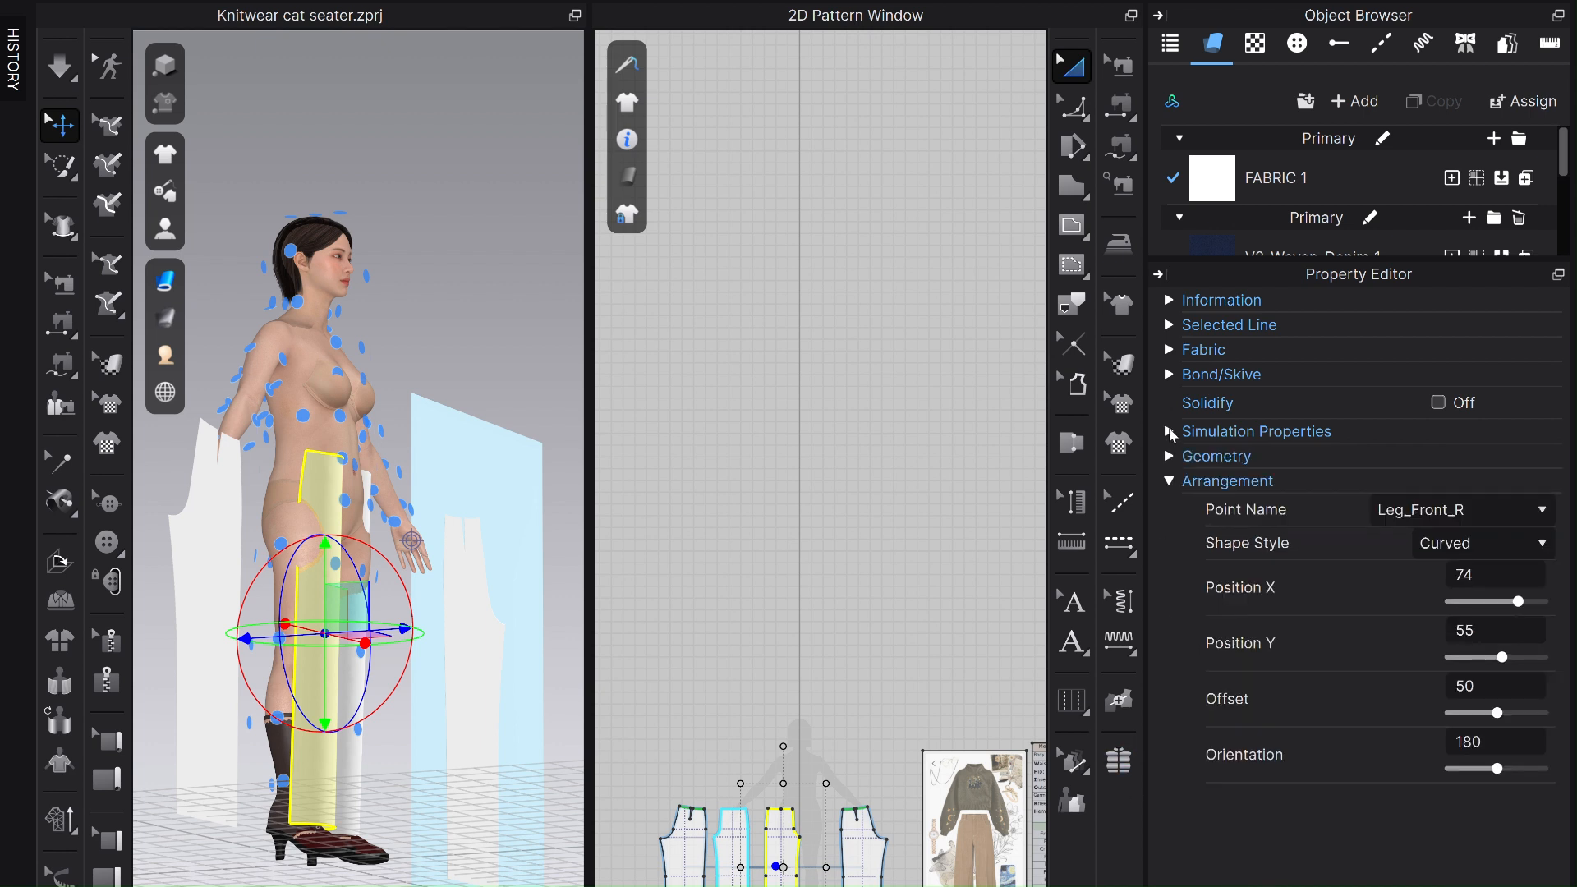
Set the right front panel's arrangement offset to 64 and check both front panels from the side.
{"action": "left_click", "coordinate": [1493, 693]}
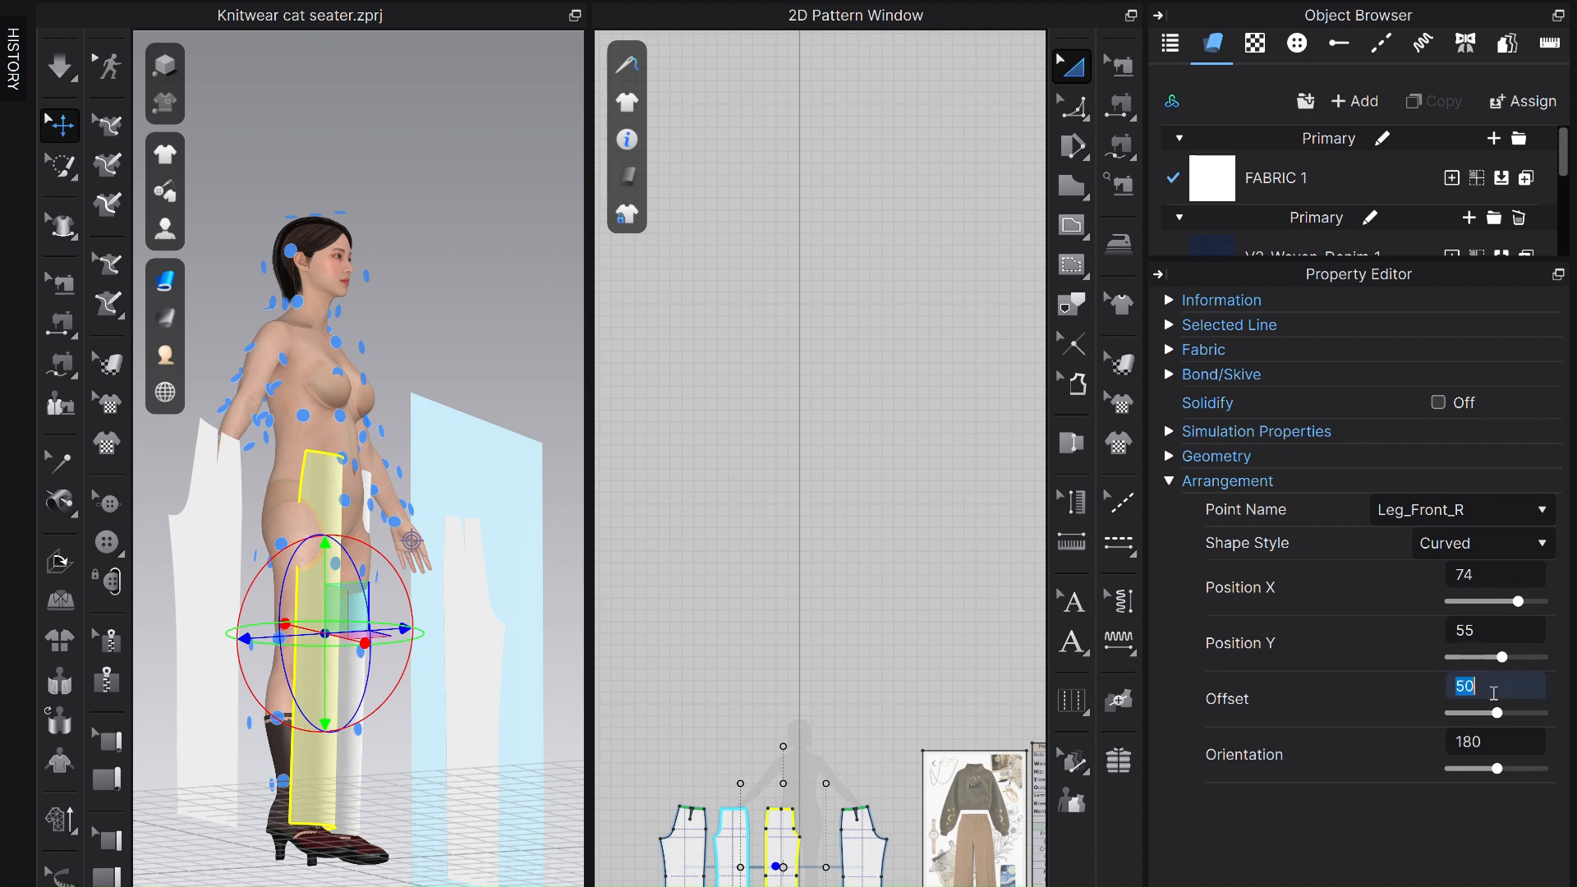
{"action": "type", "text": "64"}
{"action": "key", "text": "Return"}
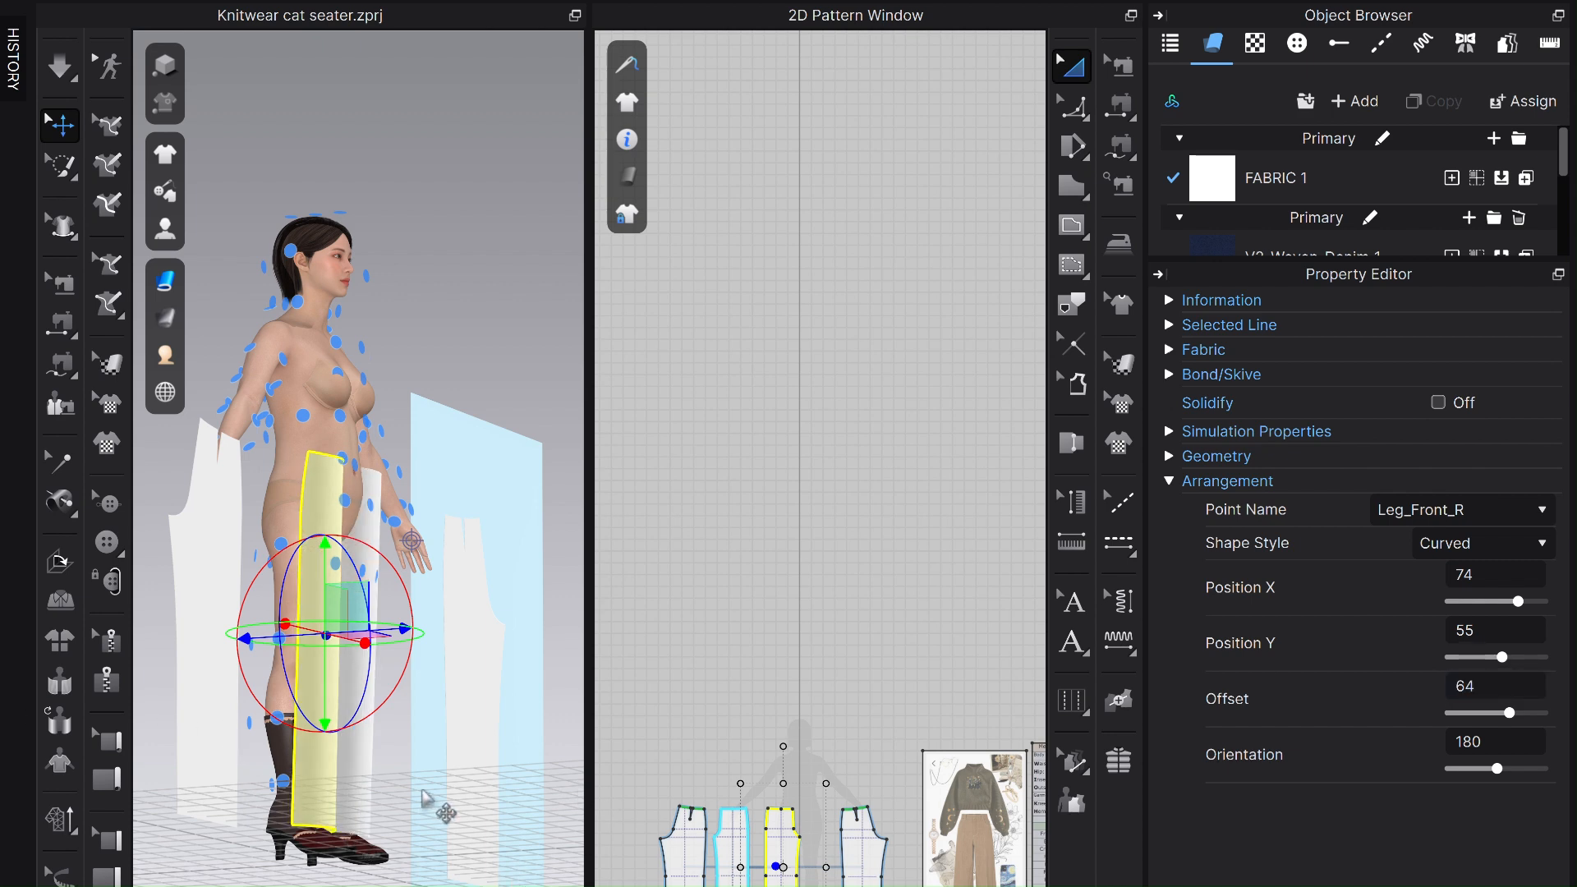
{"action": "right_click_drag", "start_coordinate": [423, 795], "coordinate": [193, 782]}
{"action": "left_click", "coordinate": [291, 816]}
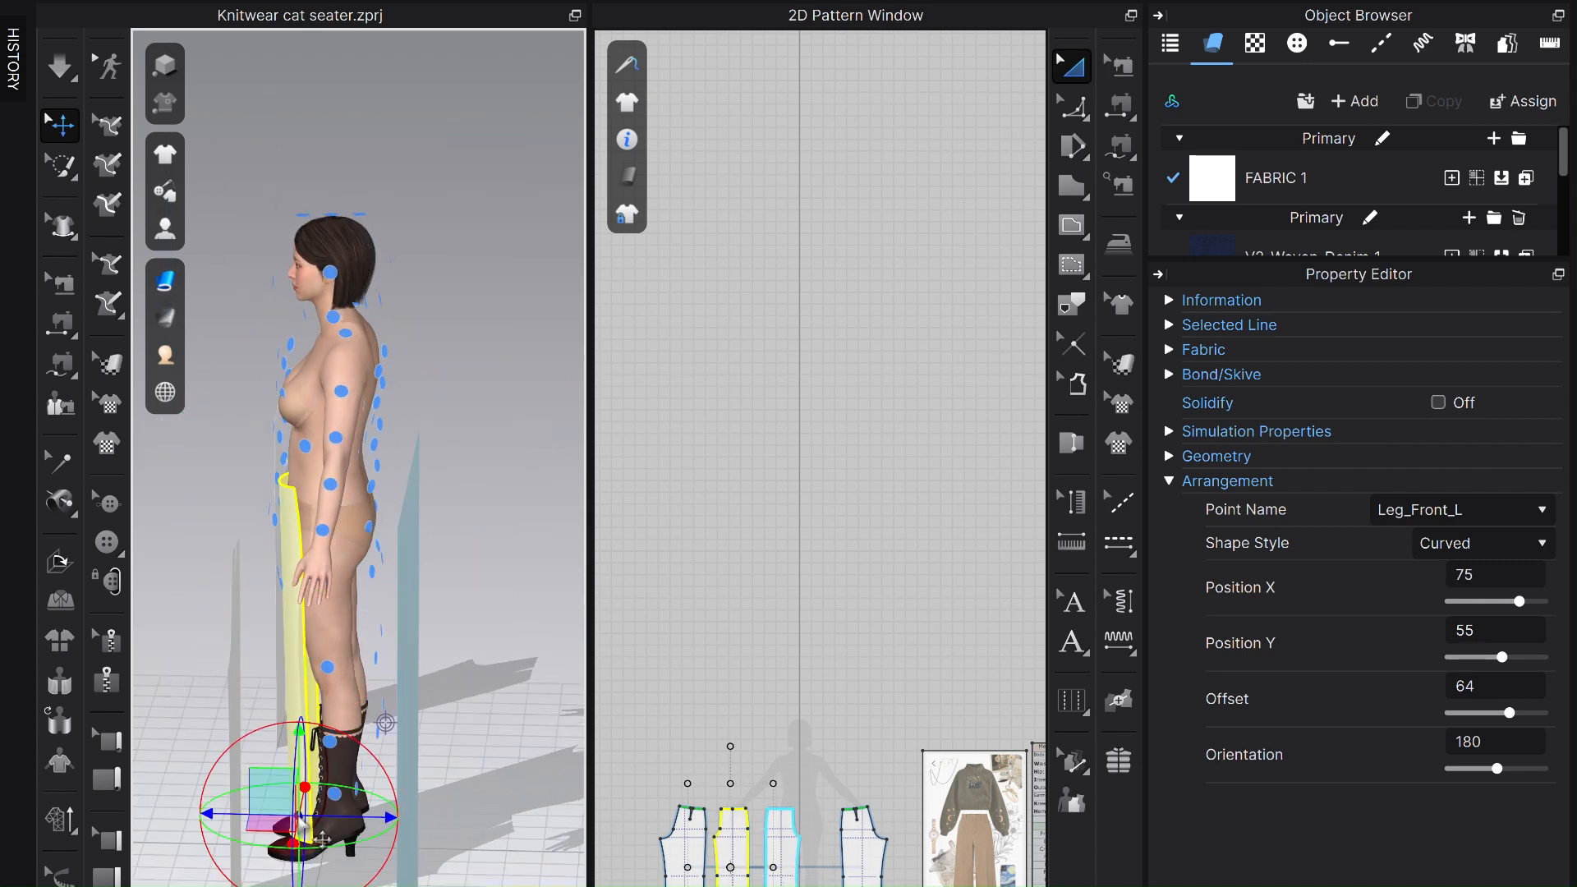
Place the right back panel, with its symmetric partner, at the Leg_Back_R point behind the avatar's knee.
{"action": "right_click_drag", "start_coordinate": [291, 816], "coordinate": [410, 857]}
{"action": "left_click", "coordinate": [322, 819]}
{"action": "left_click", "coordinate": [378, 858]}
{"action": "scroll", "coordinate": [411, 858], "scroll_direction": "down", "scroll_amount": 3}
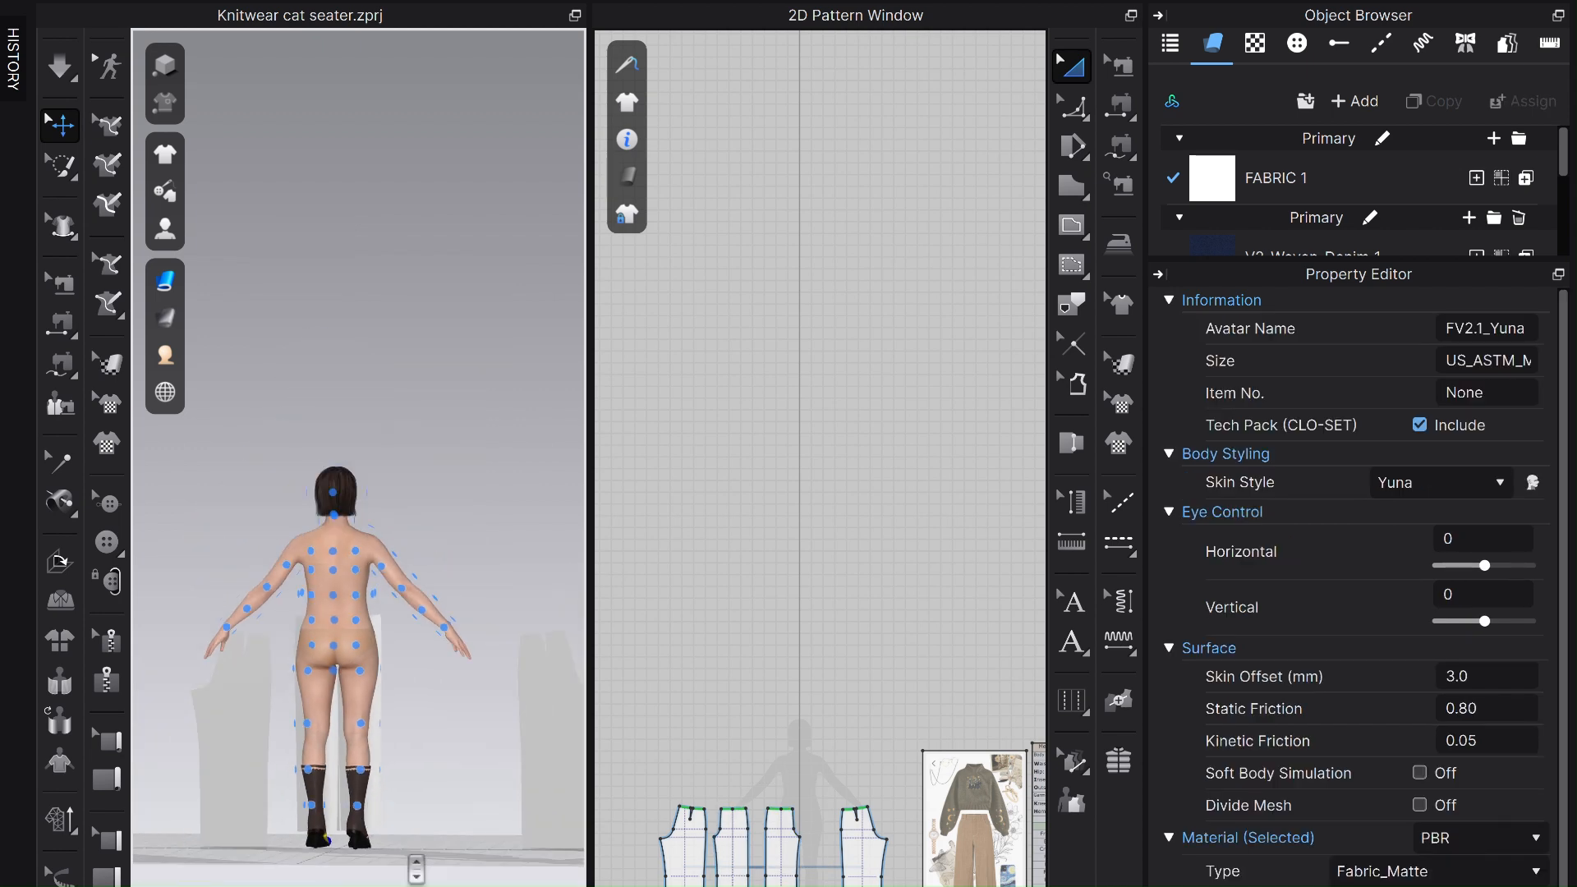
{"action": "right_click_drag", "start_coordinate": [404, 799], "coordinate": [410, 802]}
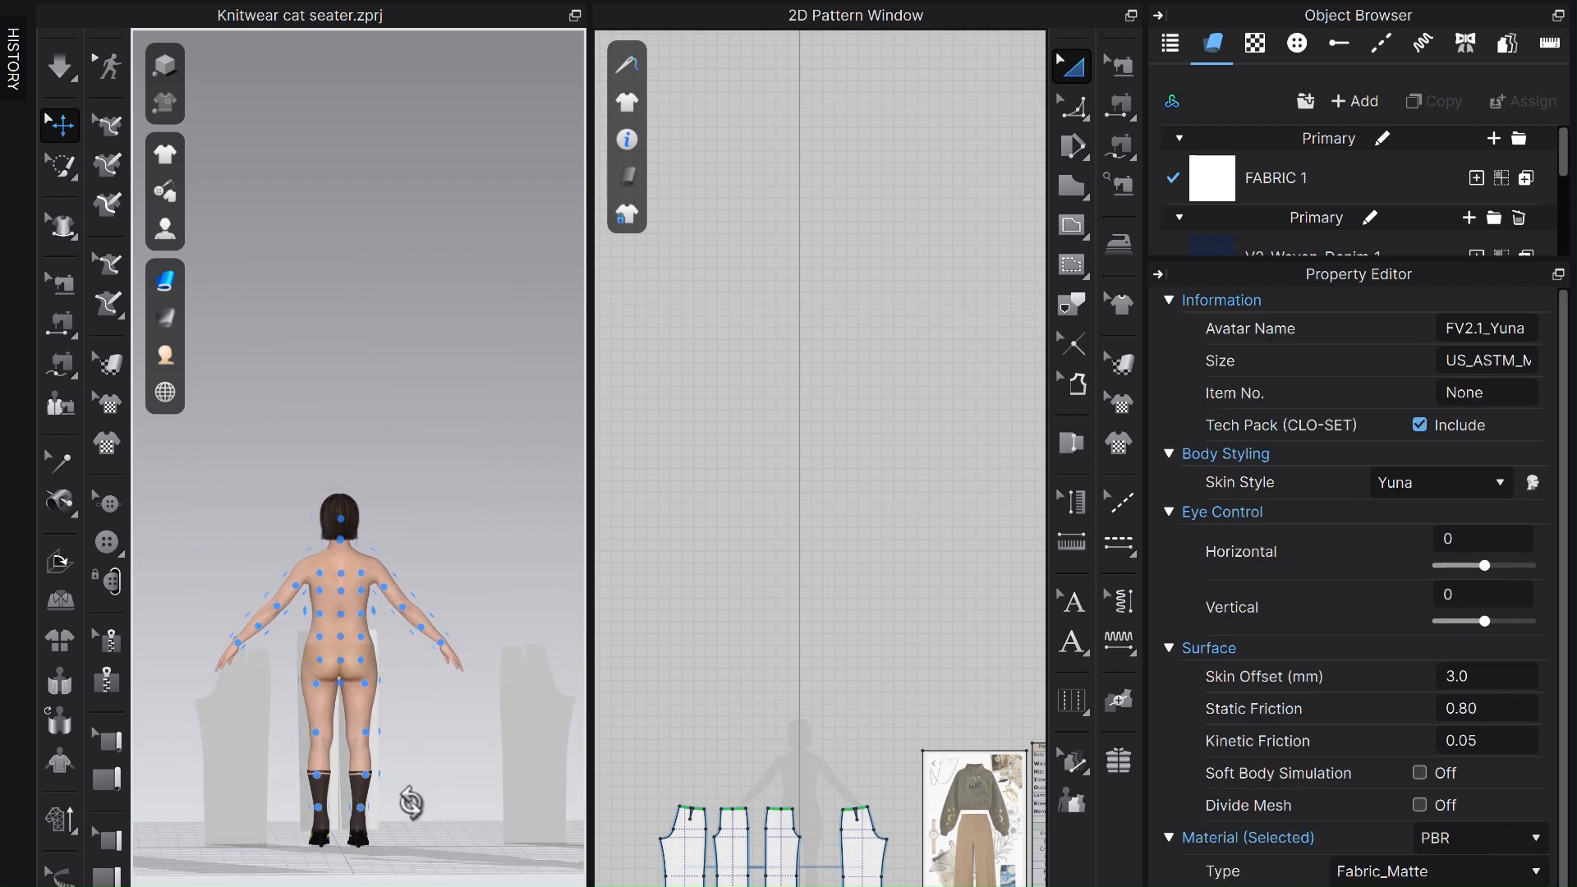
{"action": "left_click", "coordinate": [530, 754]}
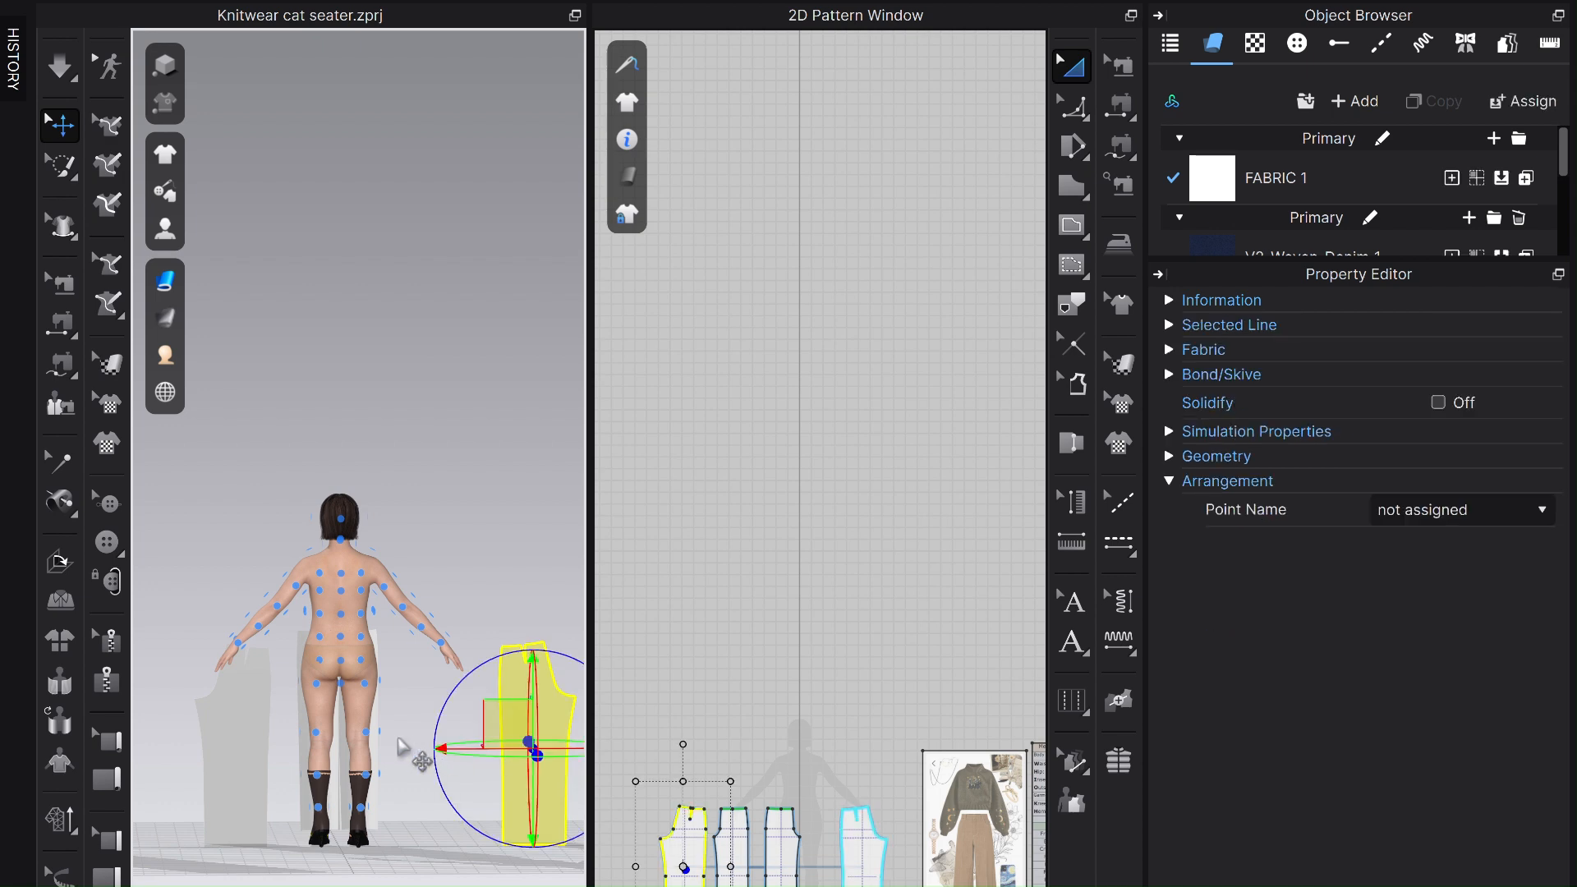
{"action": "left_click", "coordinate": [366, 733]}
Set the right back panel's arrangement offset to 65 so it clears the avatar's leg.
{"action": "right_click_drag", "start_coordinate": [330, 708], "coordinate": [430, 750]}
{"action": "scroll", "coordinate": [318, 770], "scroll_direction": "down", "scroll_amount": 3}
{"action": "scroll", "coordinate": [317, 771], "scroll_direction": "up", "scroll_amount": 5}
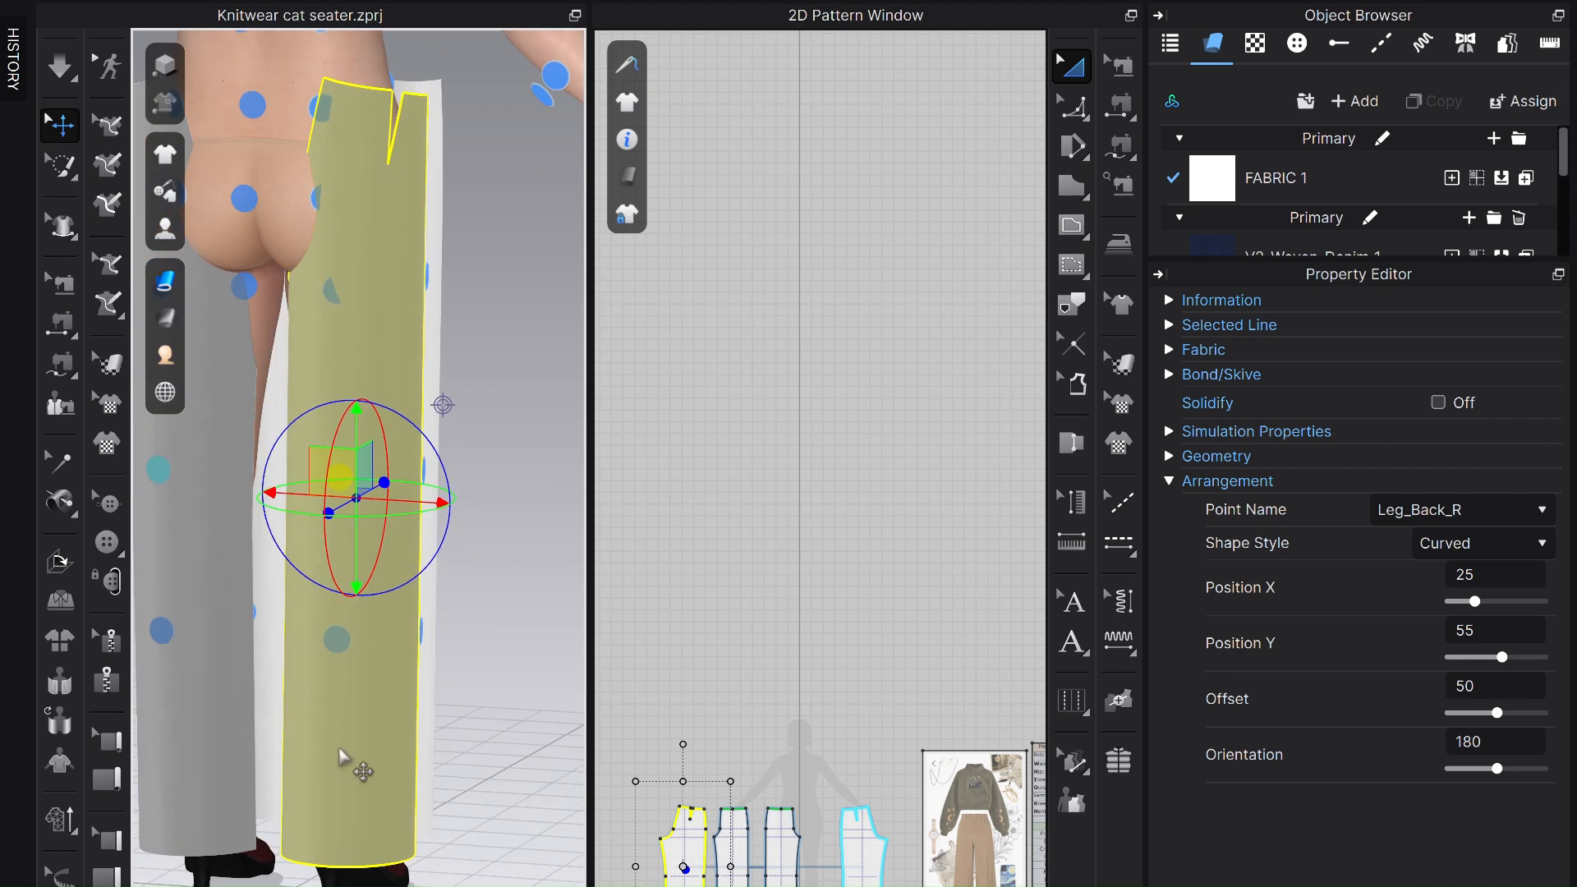
{"action": "double_click", "coordinate": [1485, 683]}
{"action": "type", "text": "6"}
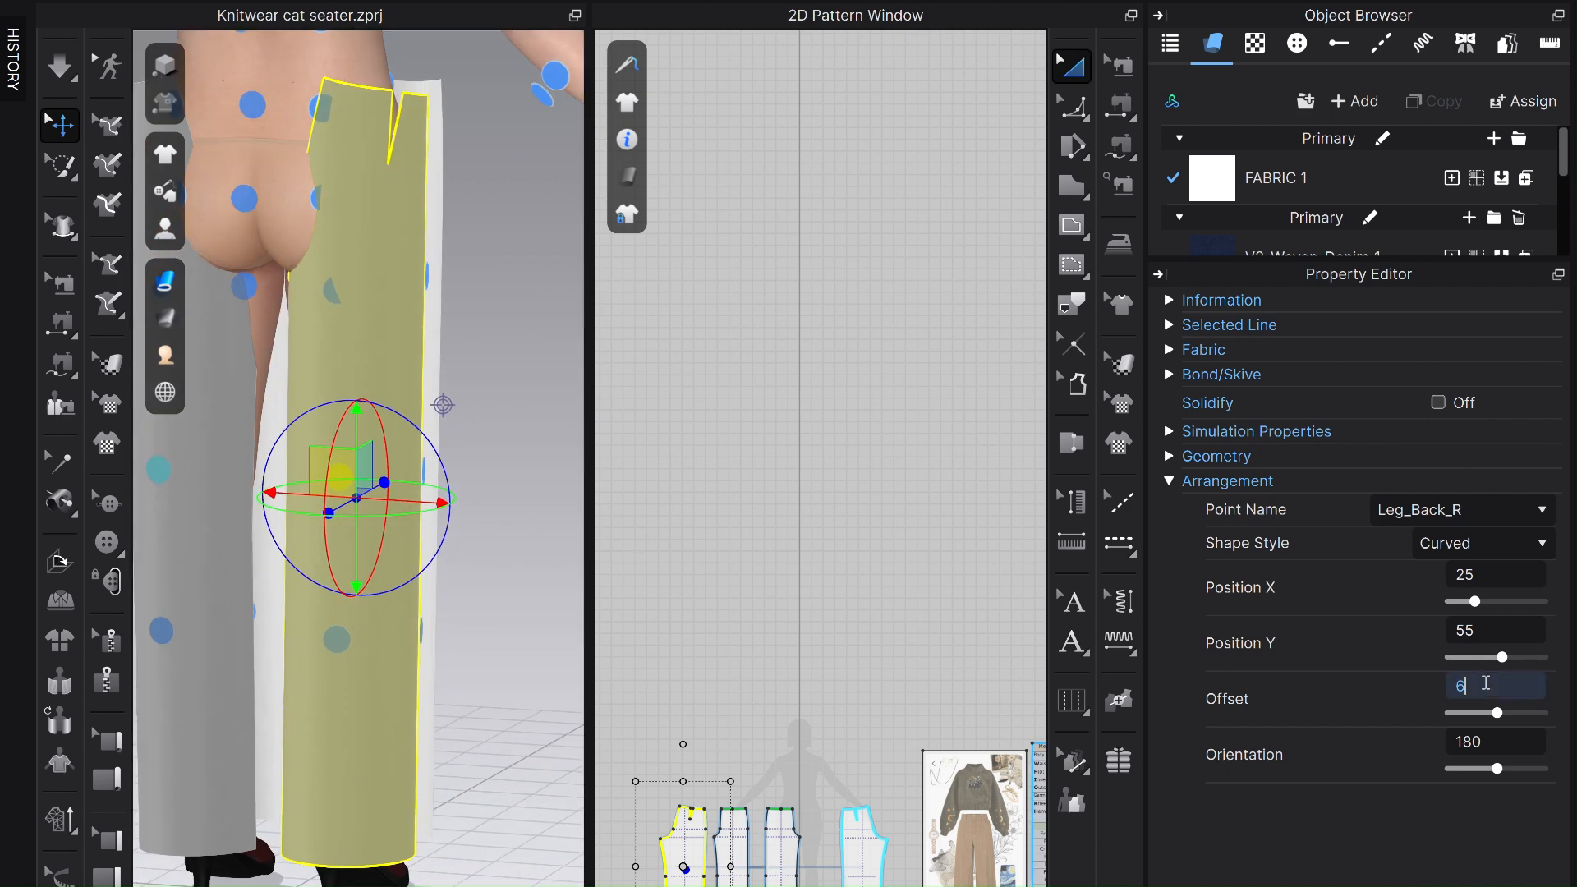
{"action": "type", "text": "5"}
{"action": "key", "text": "Return"}
{"action": "scroll", "coordinate": [514, 620], "scroll_direction": "down", "scroll_amount": 2}
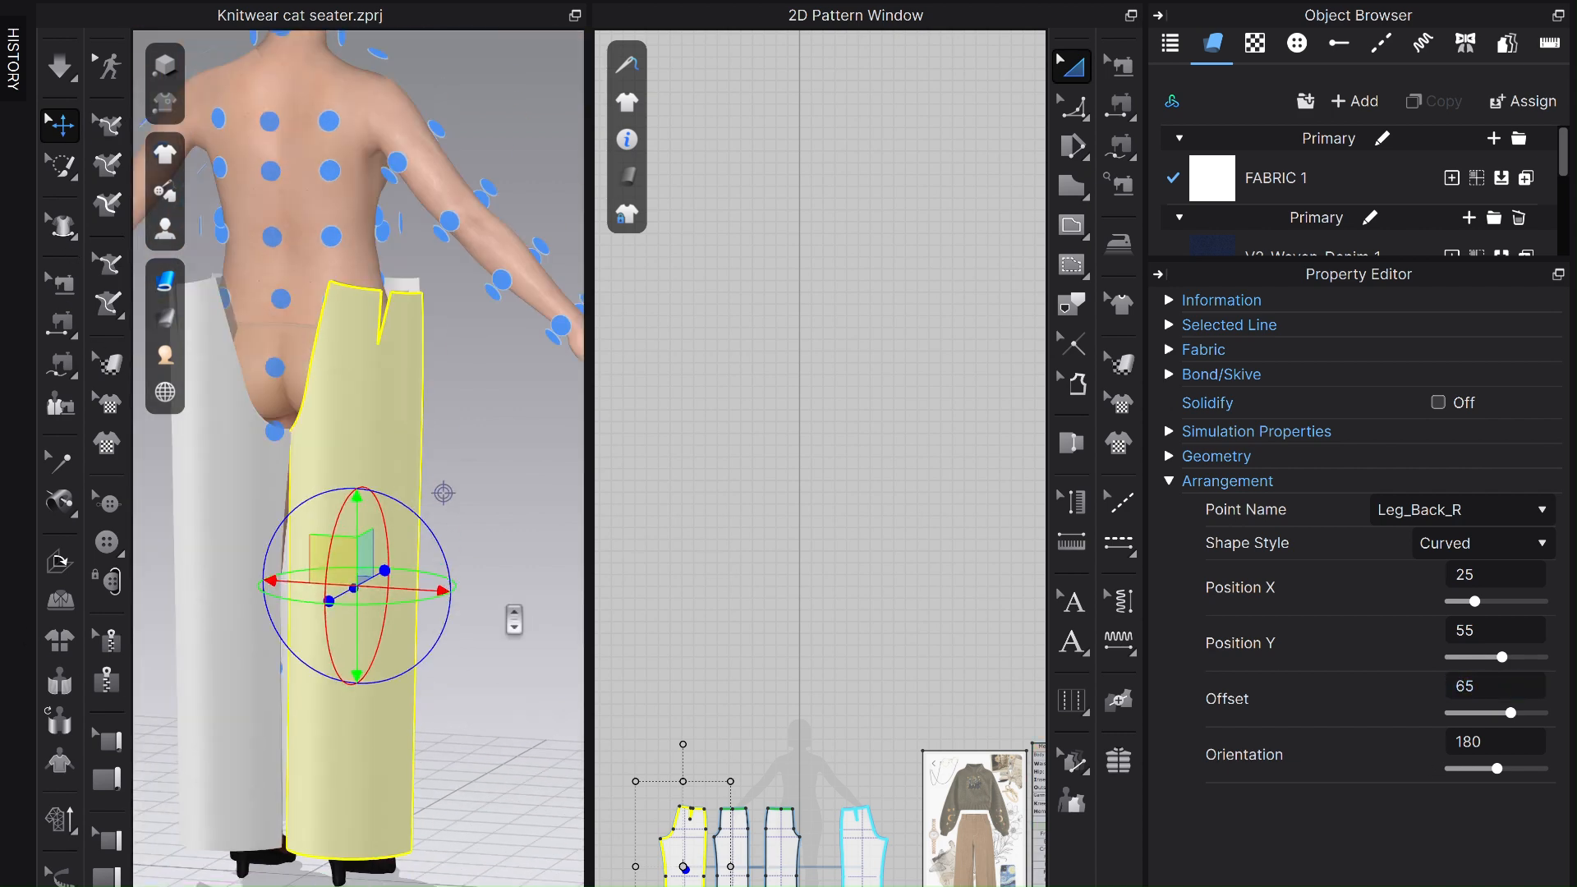
Inspect the arranged panels from the side and display the seam lines joining the trouser panels.
{"action": "right_click_drag", "start_coordinate": [495, 502], "coordinate": [432, 507]}
{"action": "scroll", "coordinate": [862, 854], "scroll_direction": "down", "scroll_amount": 4}
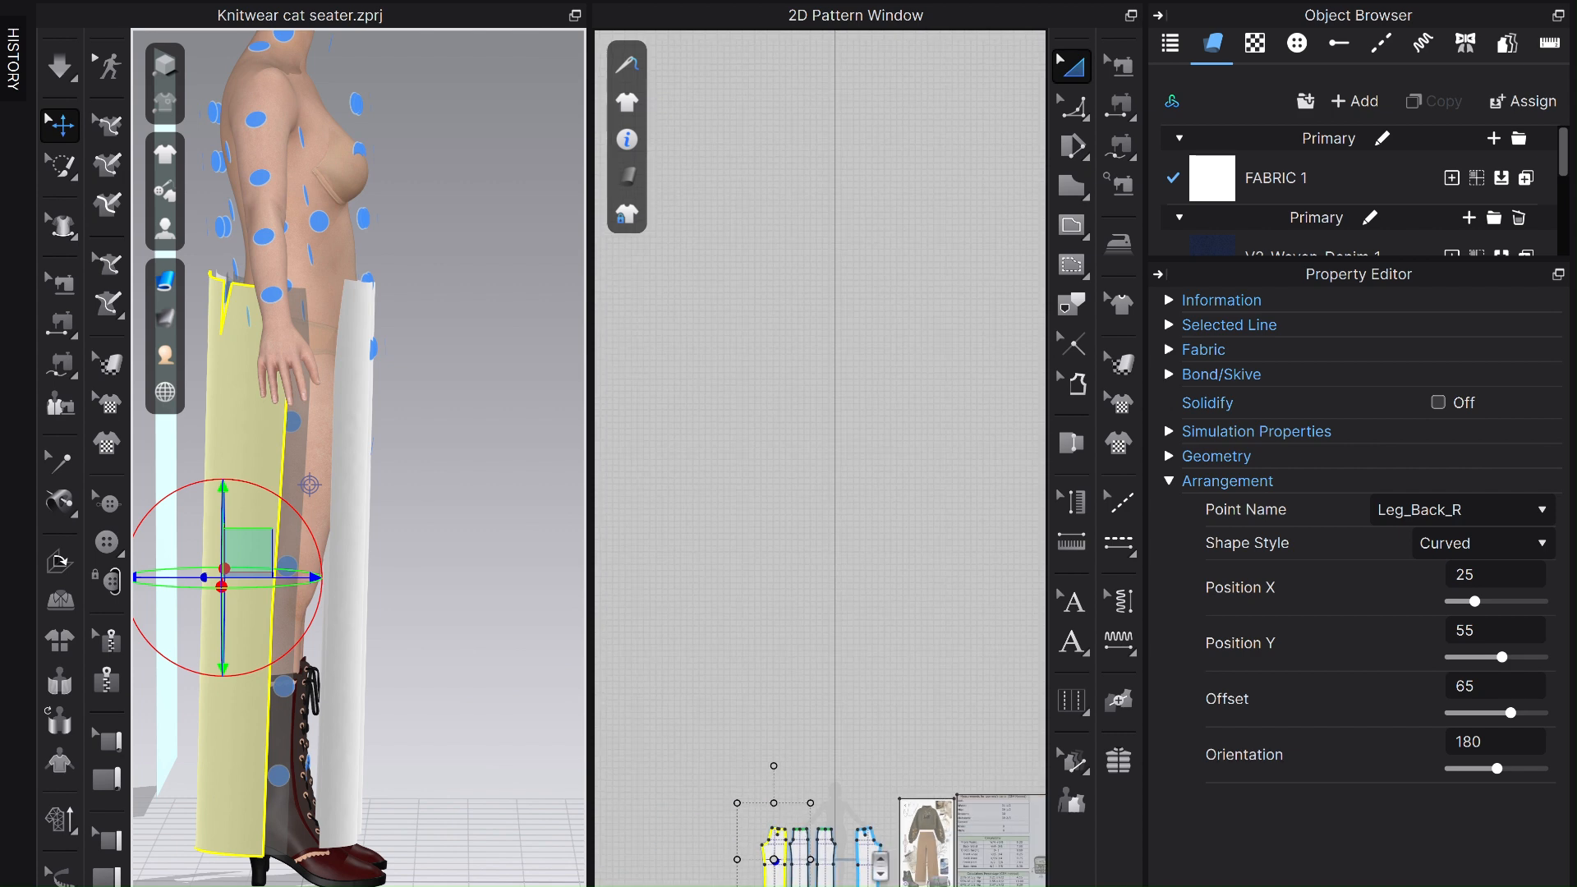
{"action": "scroll", "coordinate": [831, 721], "scroll_direction": "up", "scroll_amount": 3}
{"action": "middle_click_drag", "start_coordinate": [835, 725], "coordinate": [848, 494]}
{"action": "scroll", "coordinate": [847, 494], "scroll_direction": "up", "scroll_amount": 3}
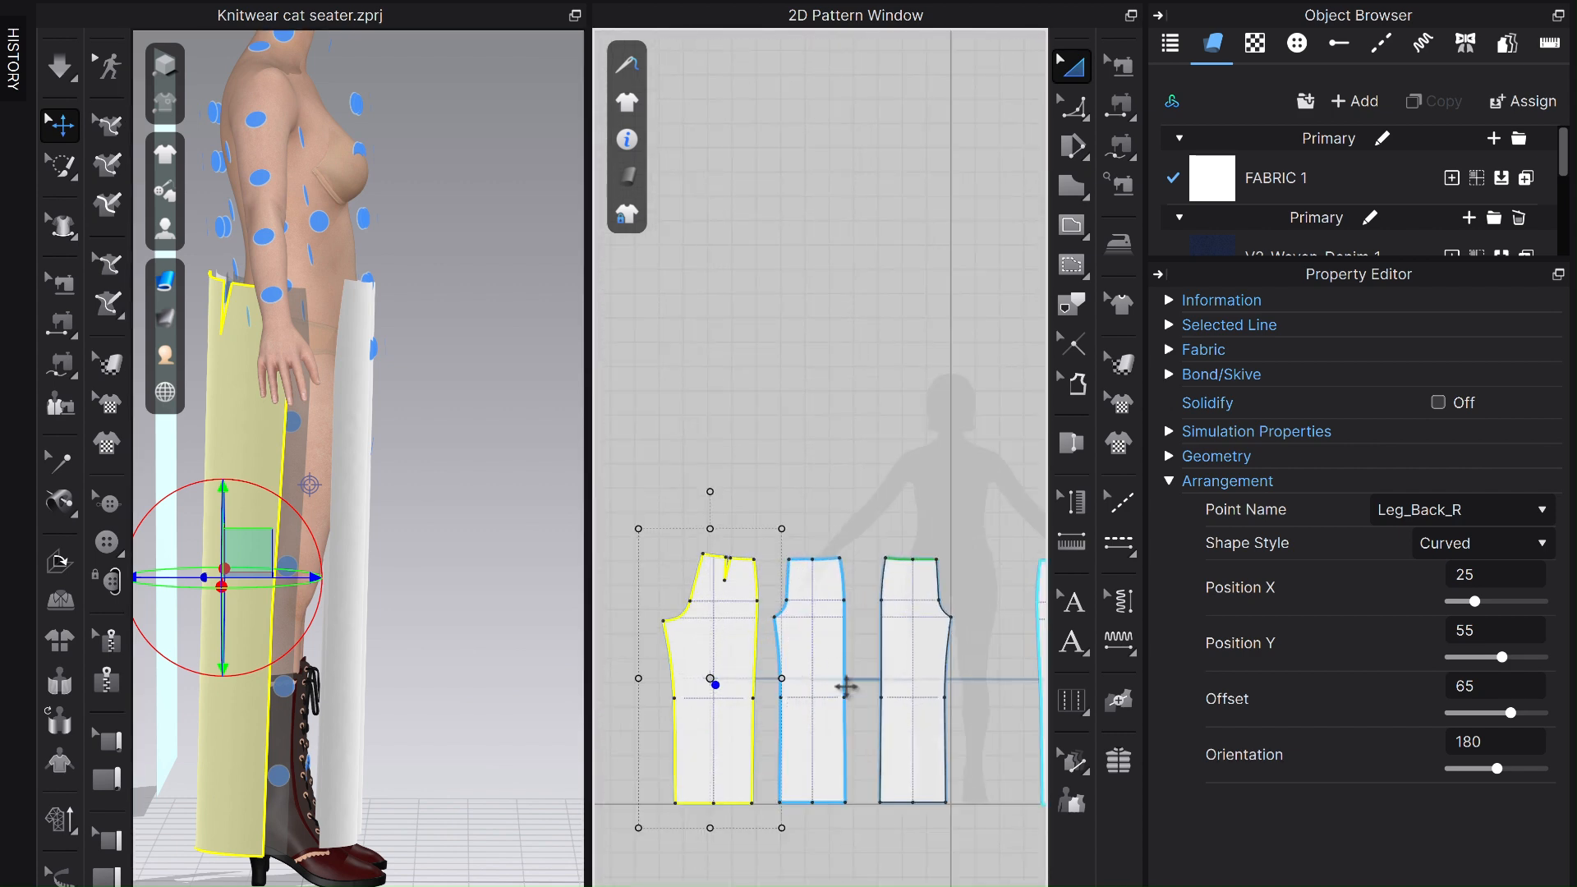
{"action": "left_click", "coordinate": [1137, 72]}
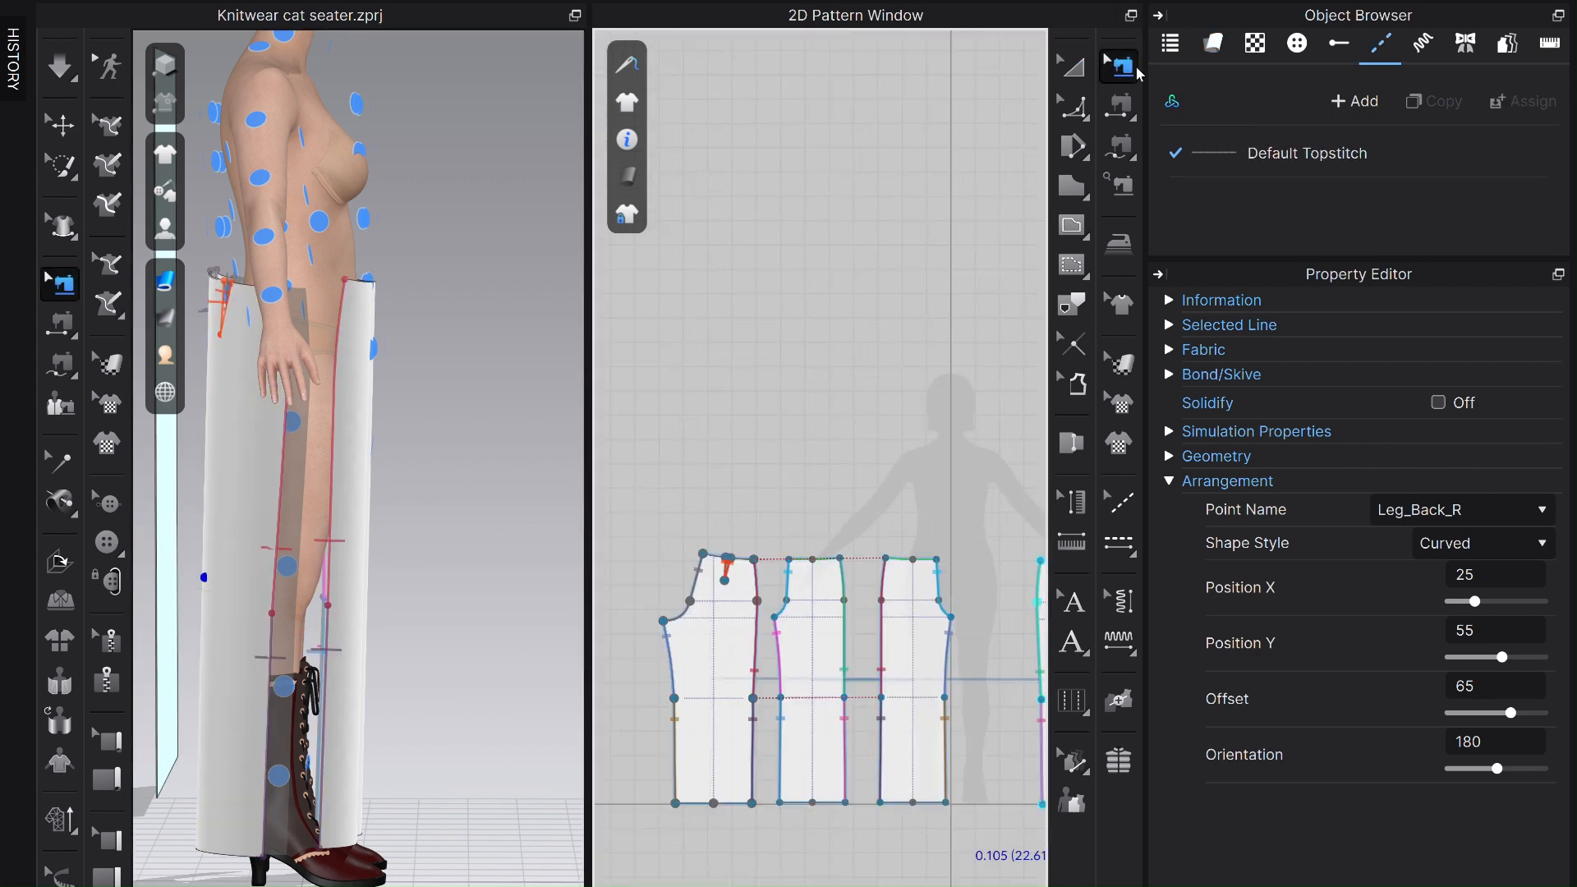
Simulate the trousers on the avatar and adjust the right front hem while checking the drape from the front.
{"action": "left_click", "coordinate": [70, 73]}
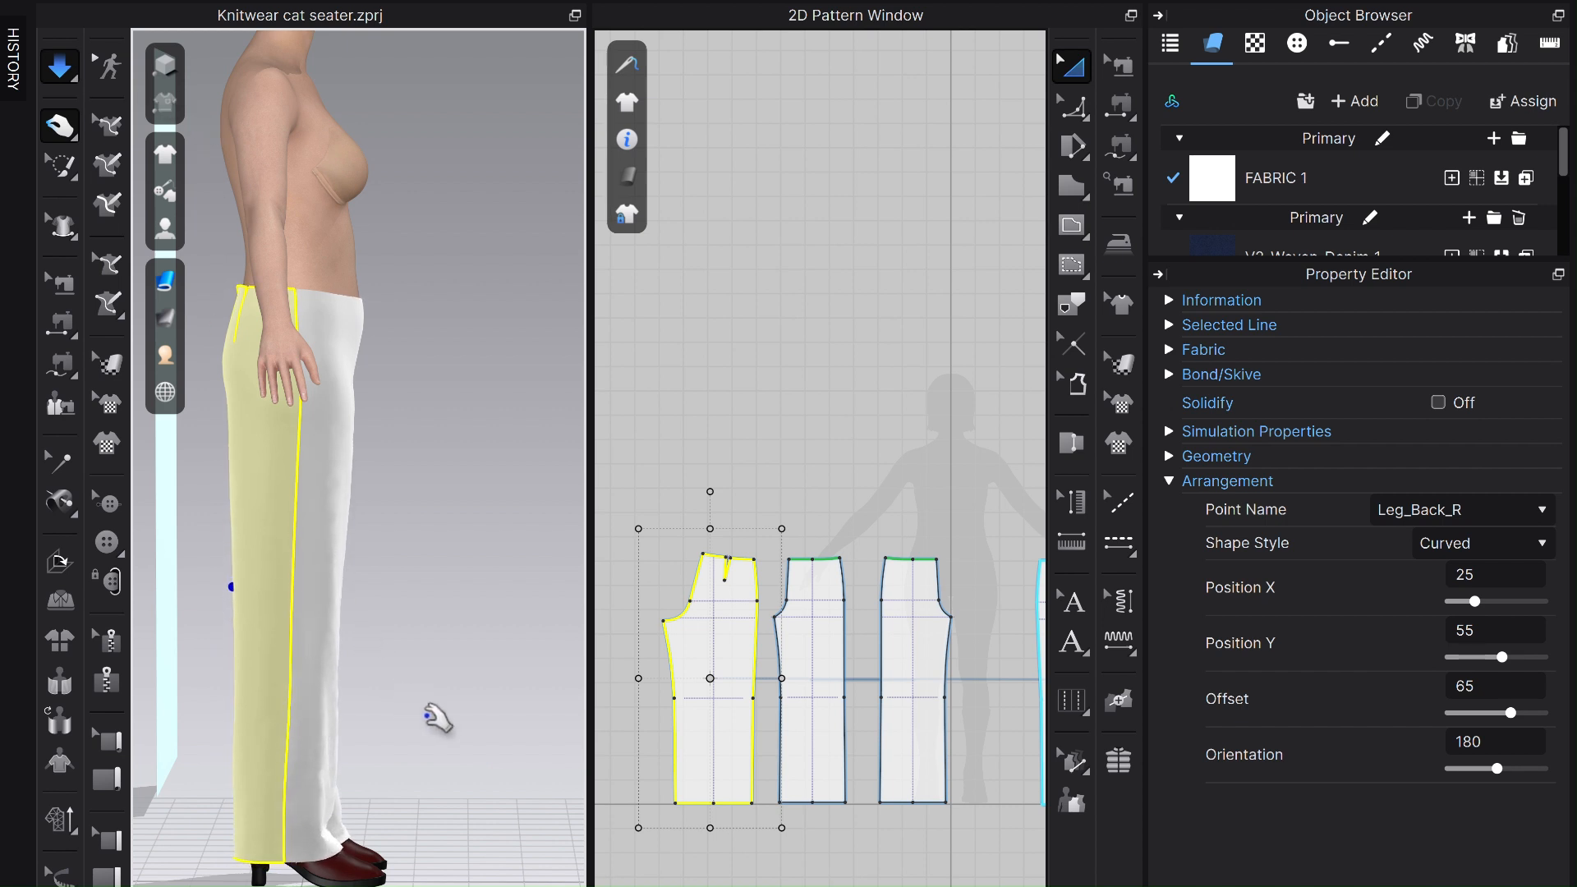
{"action": "right_click_drag", "start_coordinate": [397, 712], "coordinate": [325, 705]}
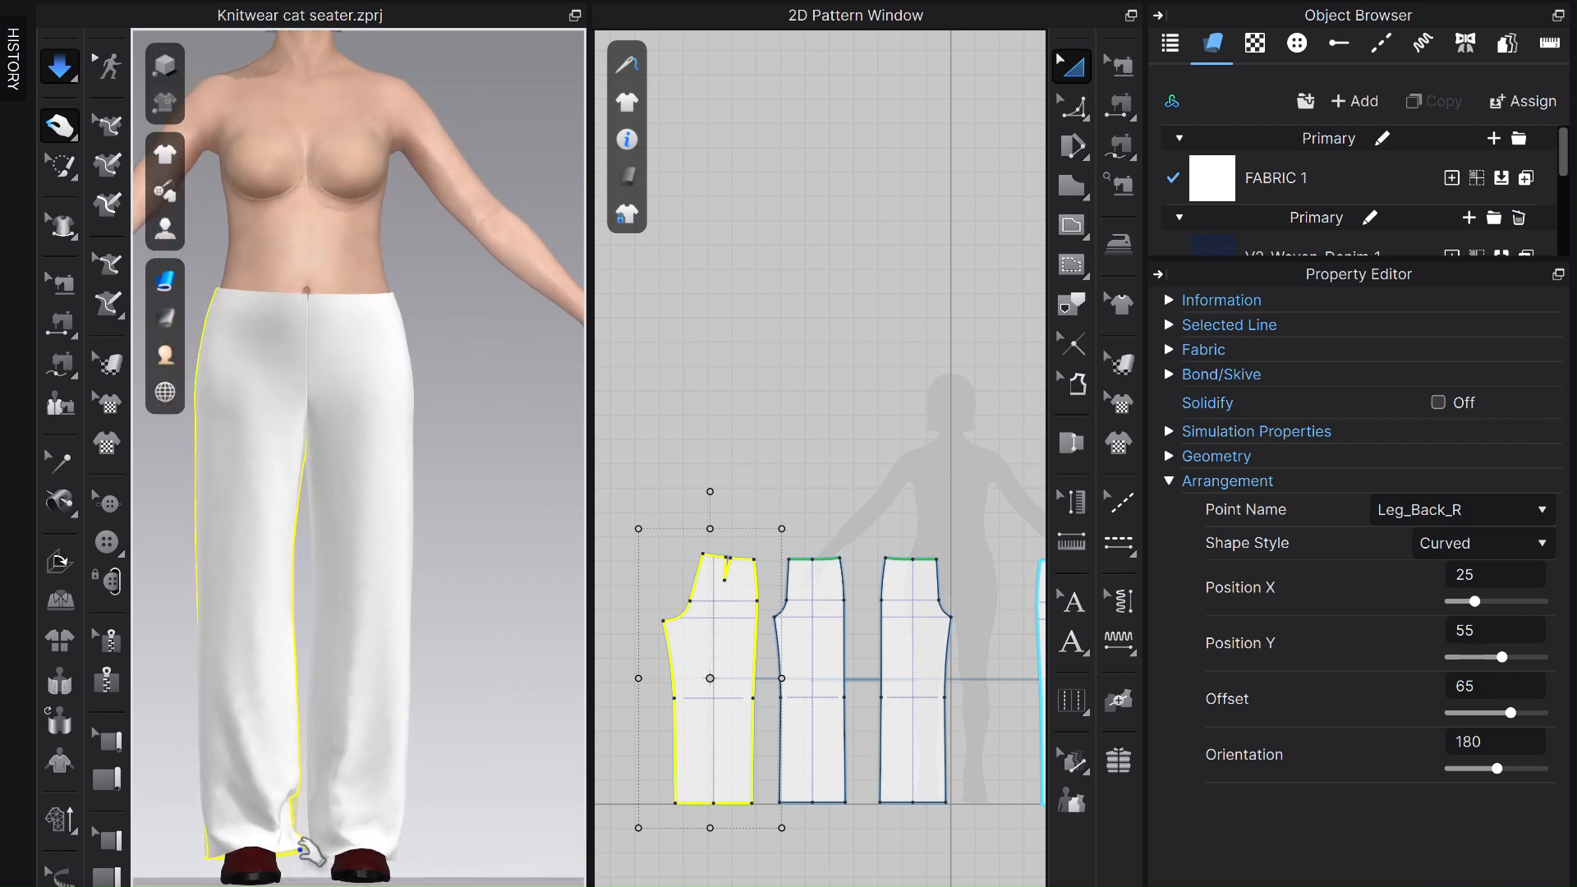
{"action": "left_click", "coordinate": [210, 844]}
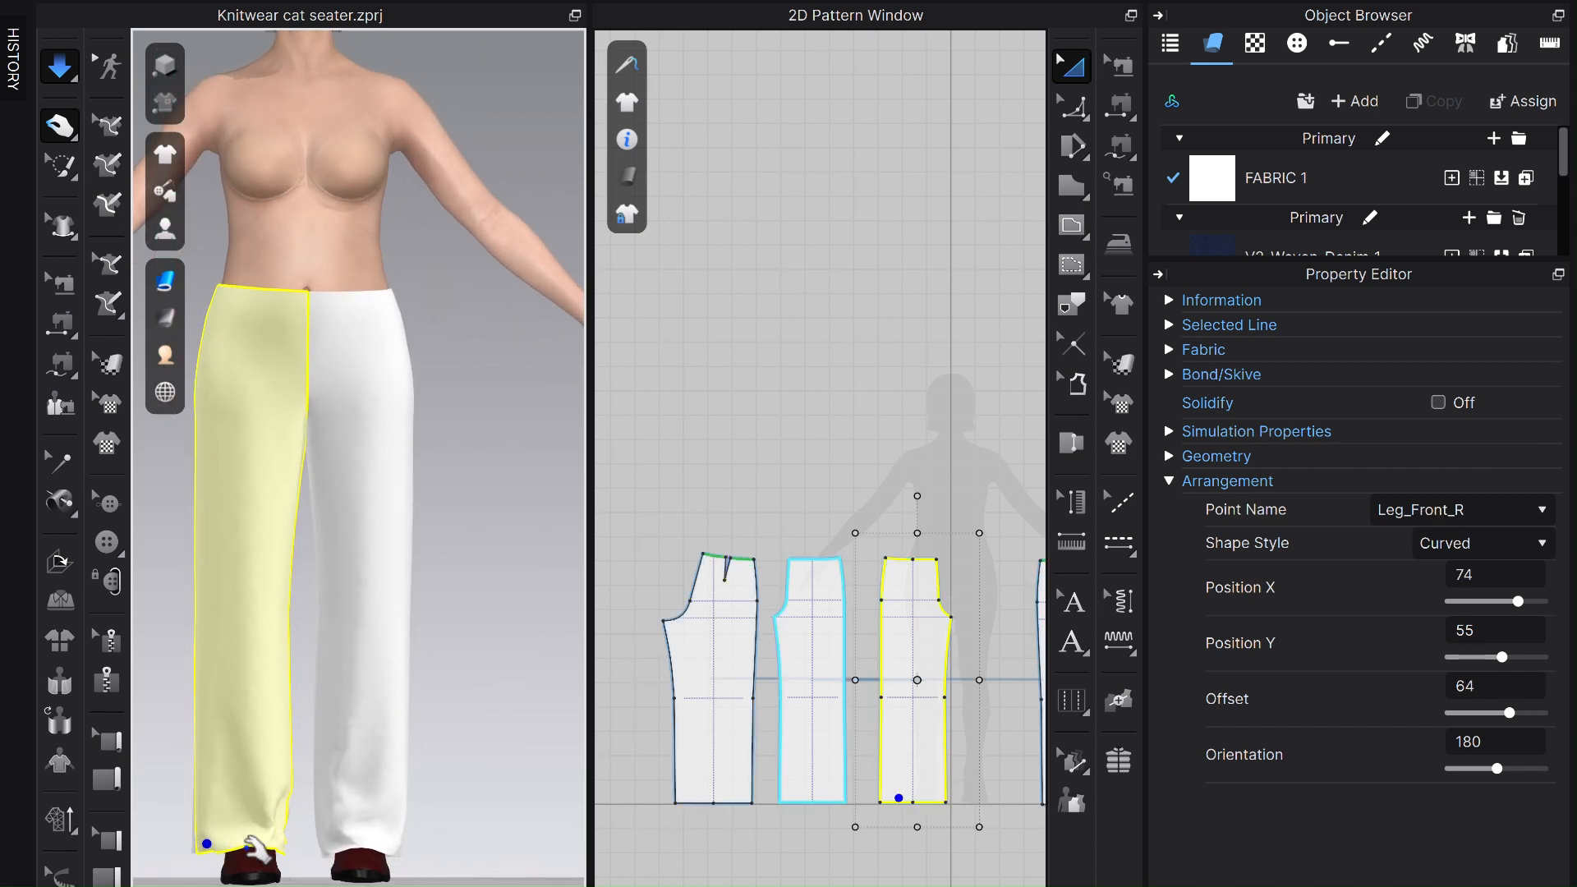
{"action": "scroll", "coordinate": [444, 628], "scroll_direction": "down", "scroll_amount": 3}
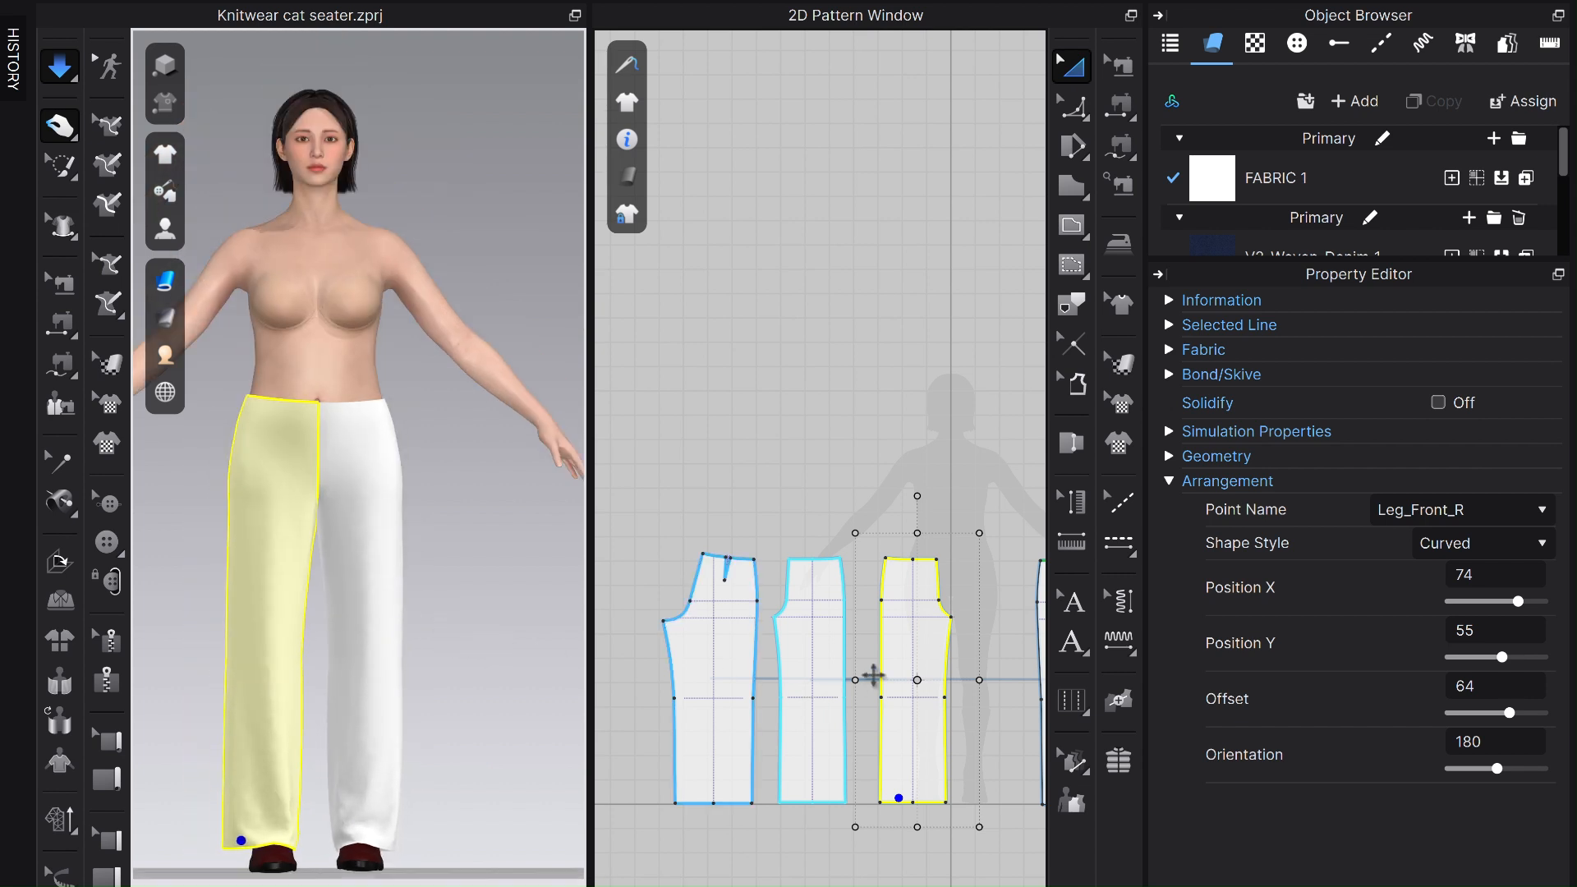
Bring the outfit reference beside the simulated trousers and collapse the Object Browser and Property Editor.
{"action": "scroll", "coordinate": [928, 706], "scroll_direction": "down", "scroll_amount": 3}
{"action": "scroll", "coordinate": [932, 702], "scroll_direction": "up", "scroll_amount": 2}
{"action": "middle_click_drag", "start_coordinate": [940, 697], "coordinate": [612, 622]}
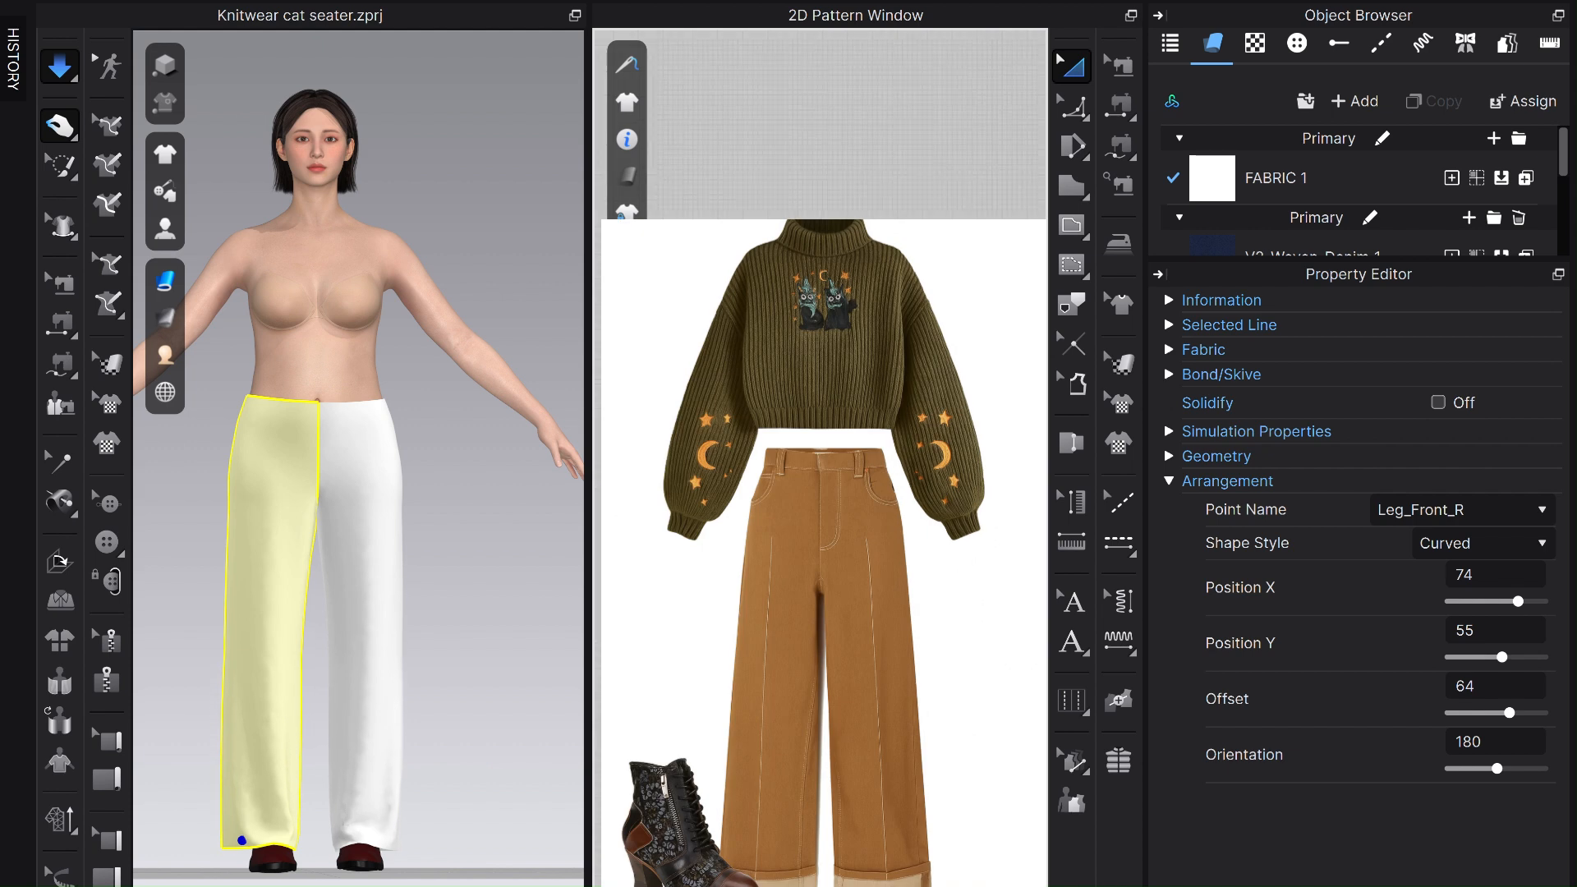
{"action": "left_click", "coordinate": [1154, 15]}
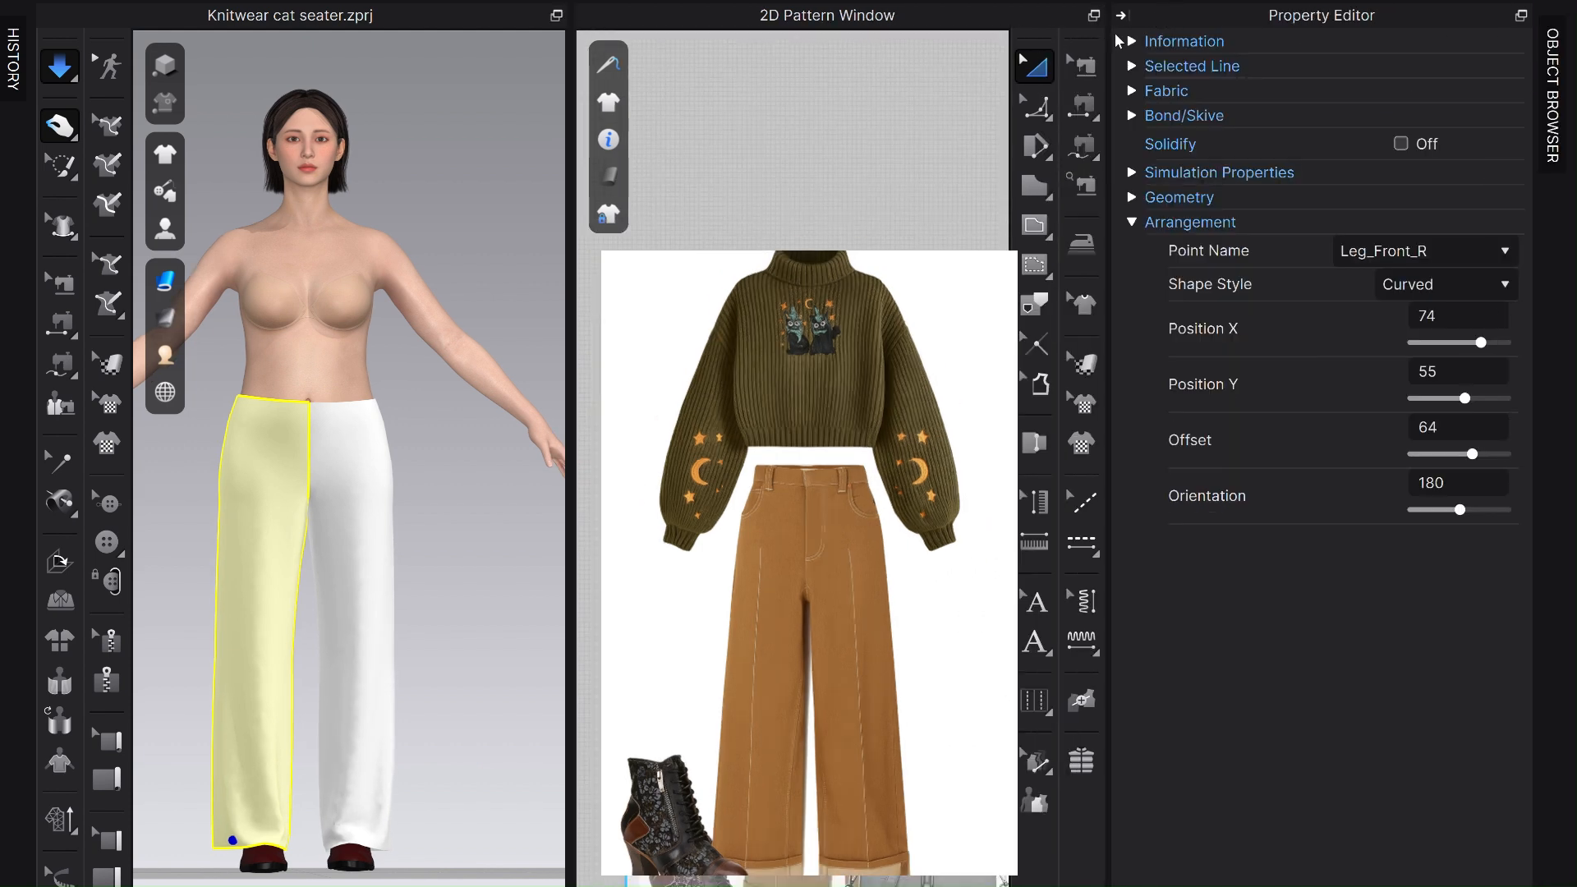
{"action": "left_click", "coordinate": [1128, 14]}
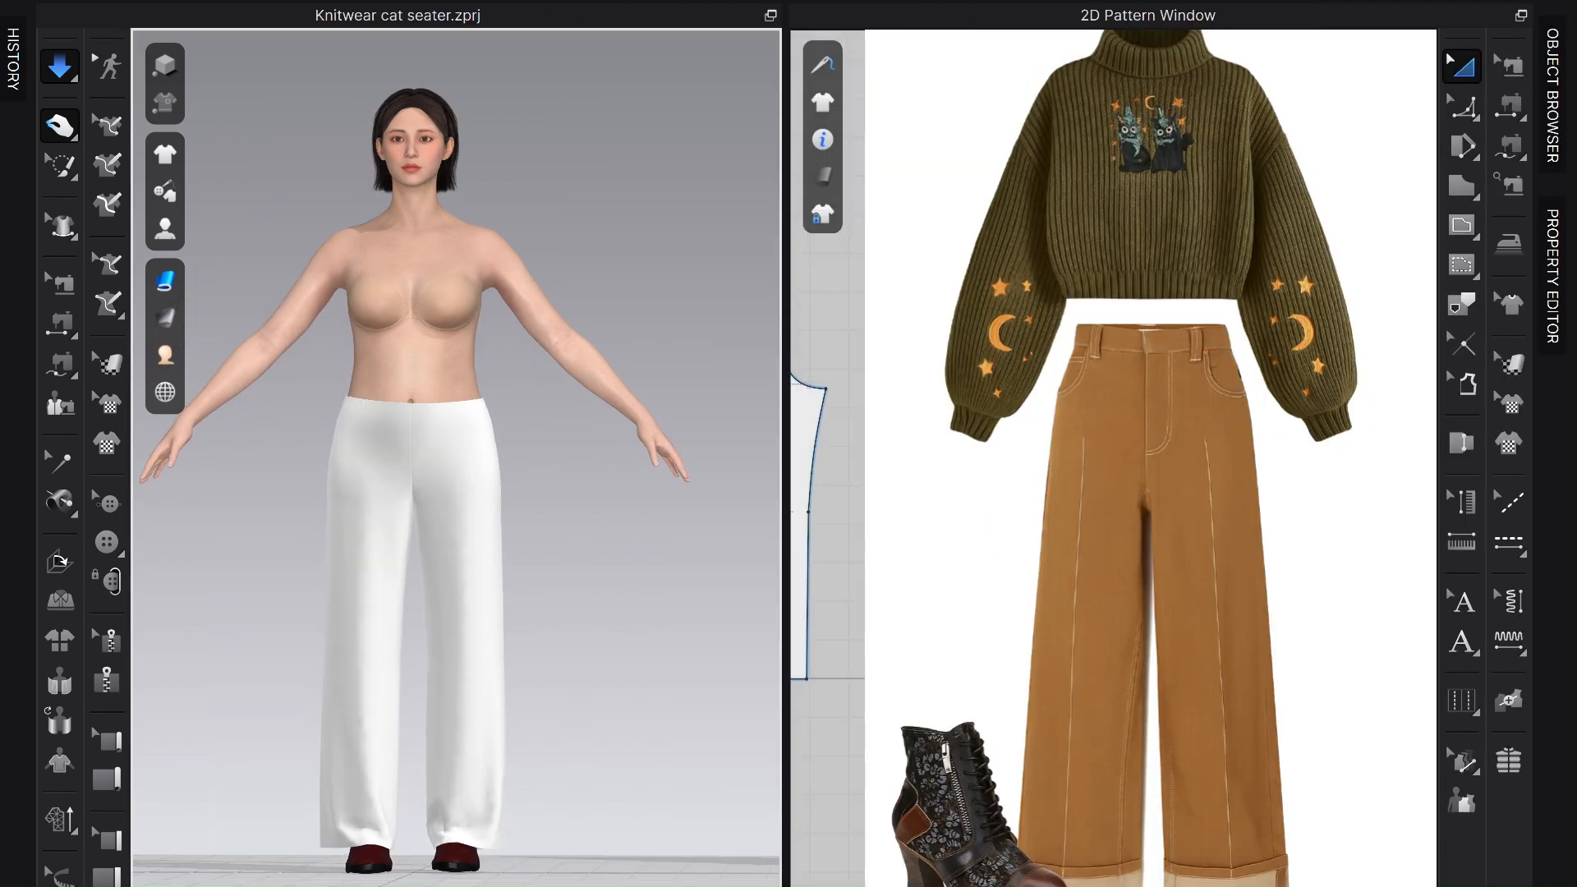
{"action": "scroll", "coordinate": [467, 862], "scroll_direction": "up", "scroll_amount": 3}
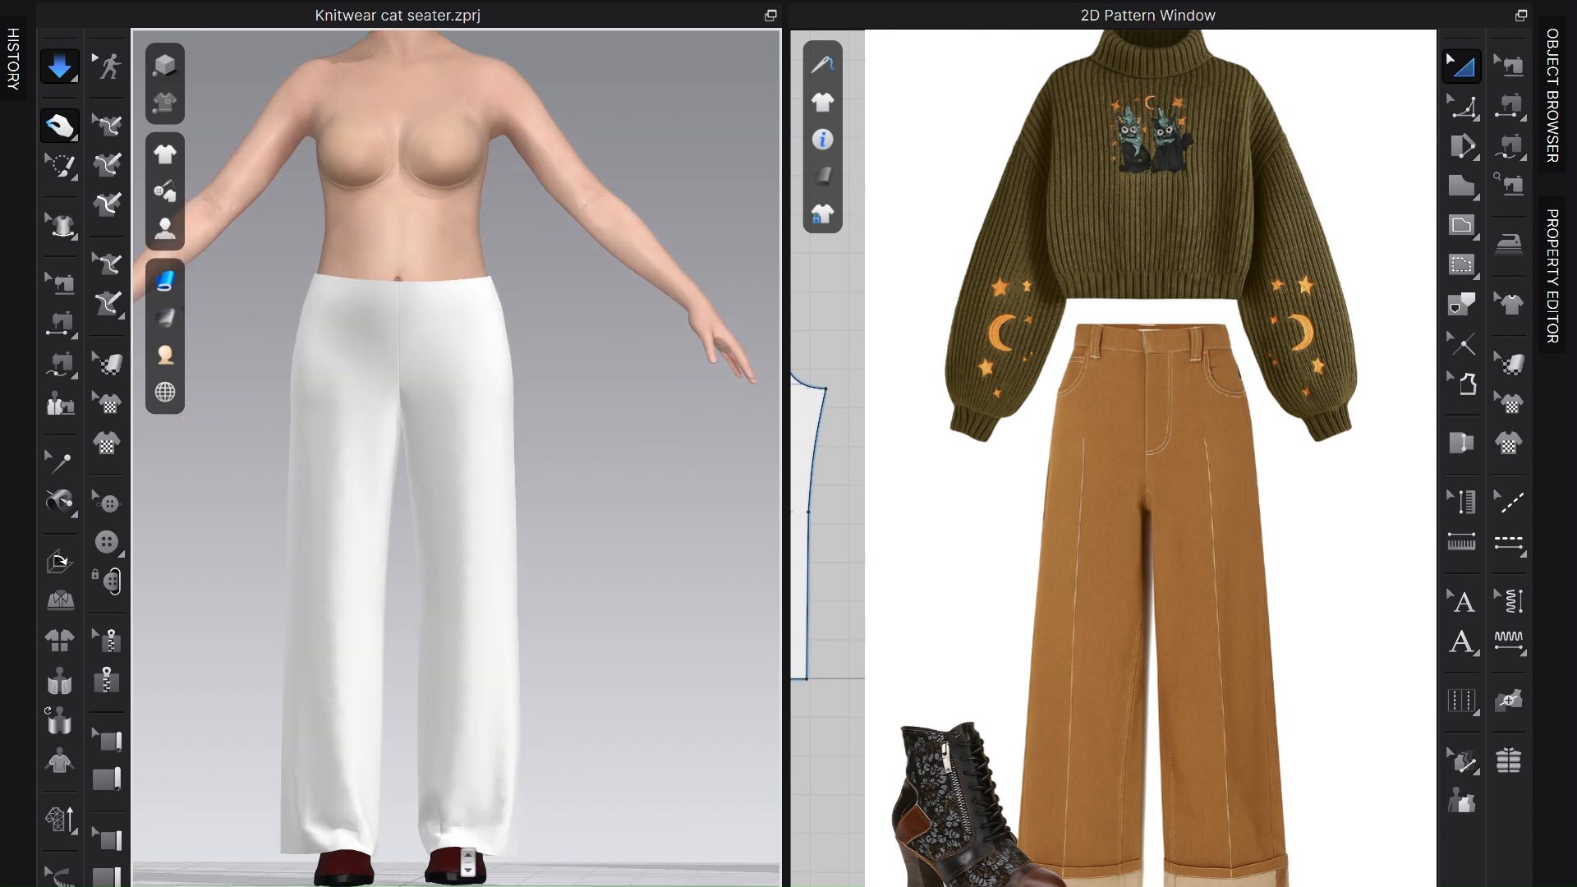
Set the garment rendering style to Random Color Surface to tell the trouser panels apart.
{"action": "mouse_move", "coordinate": [178, 310]}
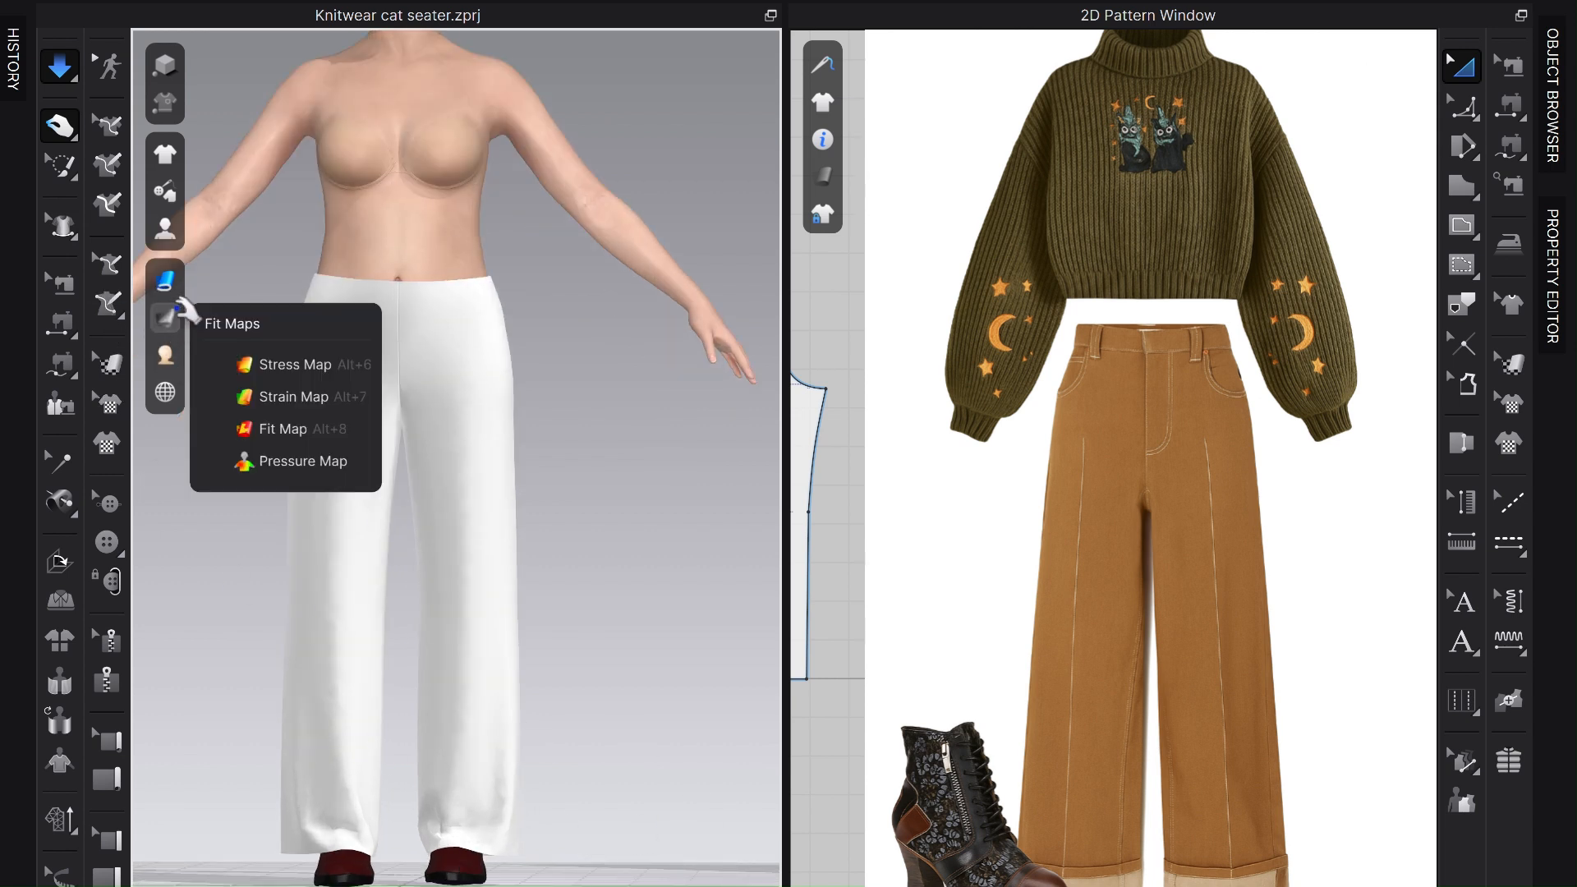
{"action": "mouse_move", "coordinate": [172, 281]}
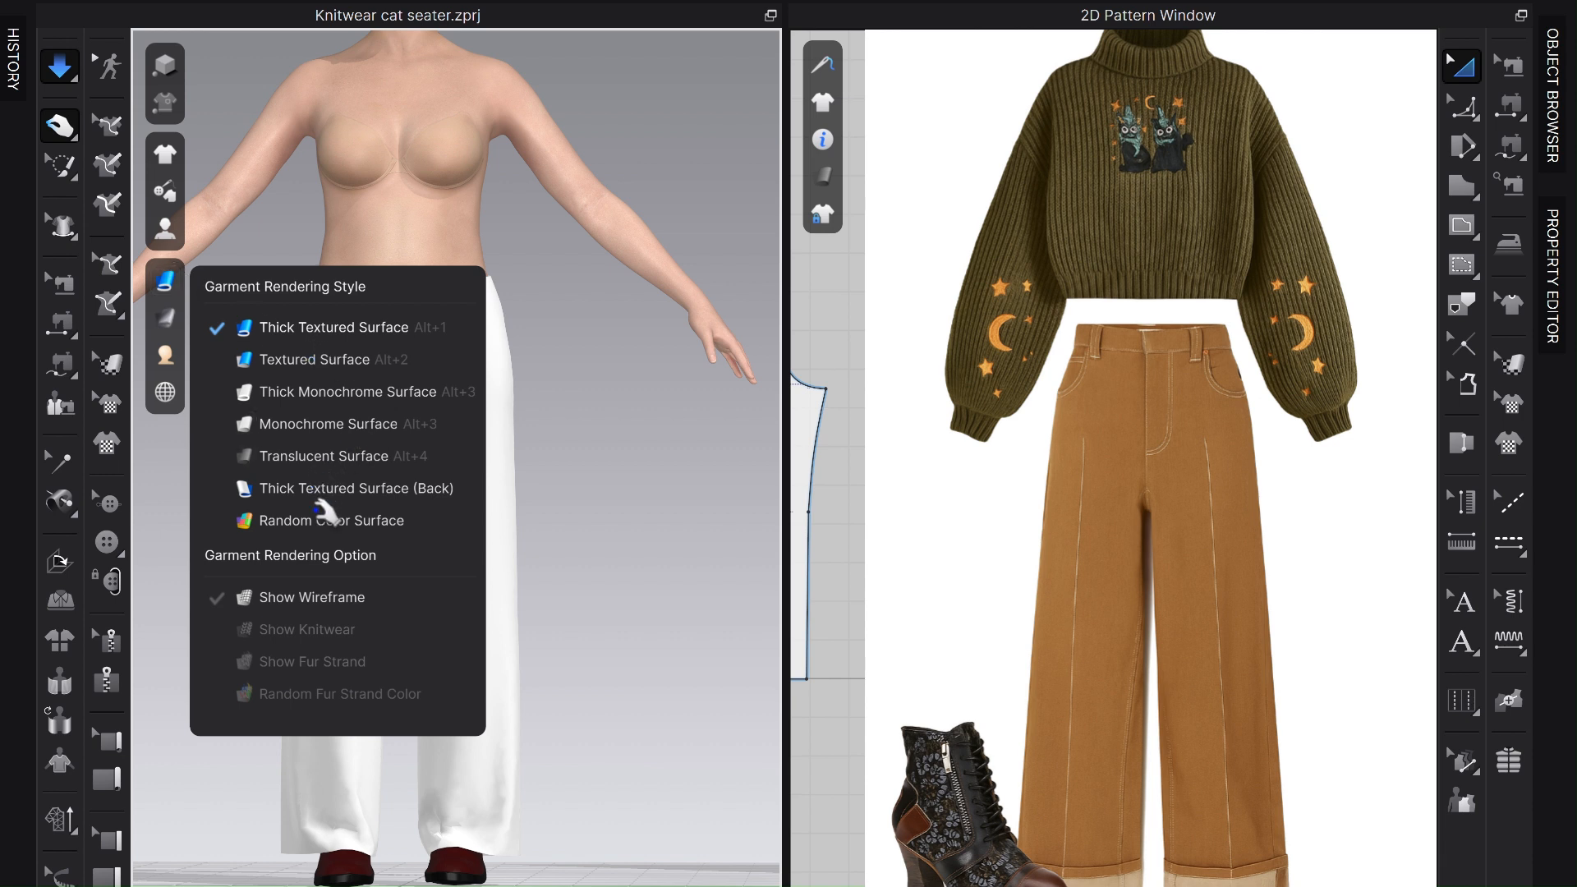
{"action": "left_click", "coordinate": [333, 520]}
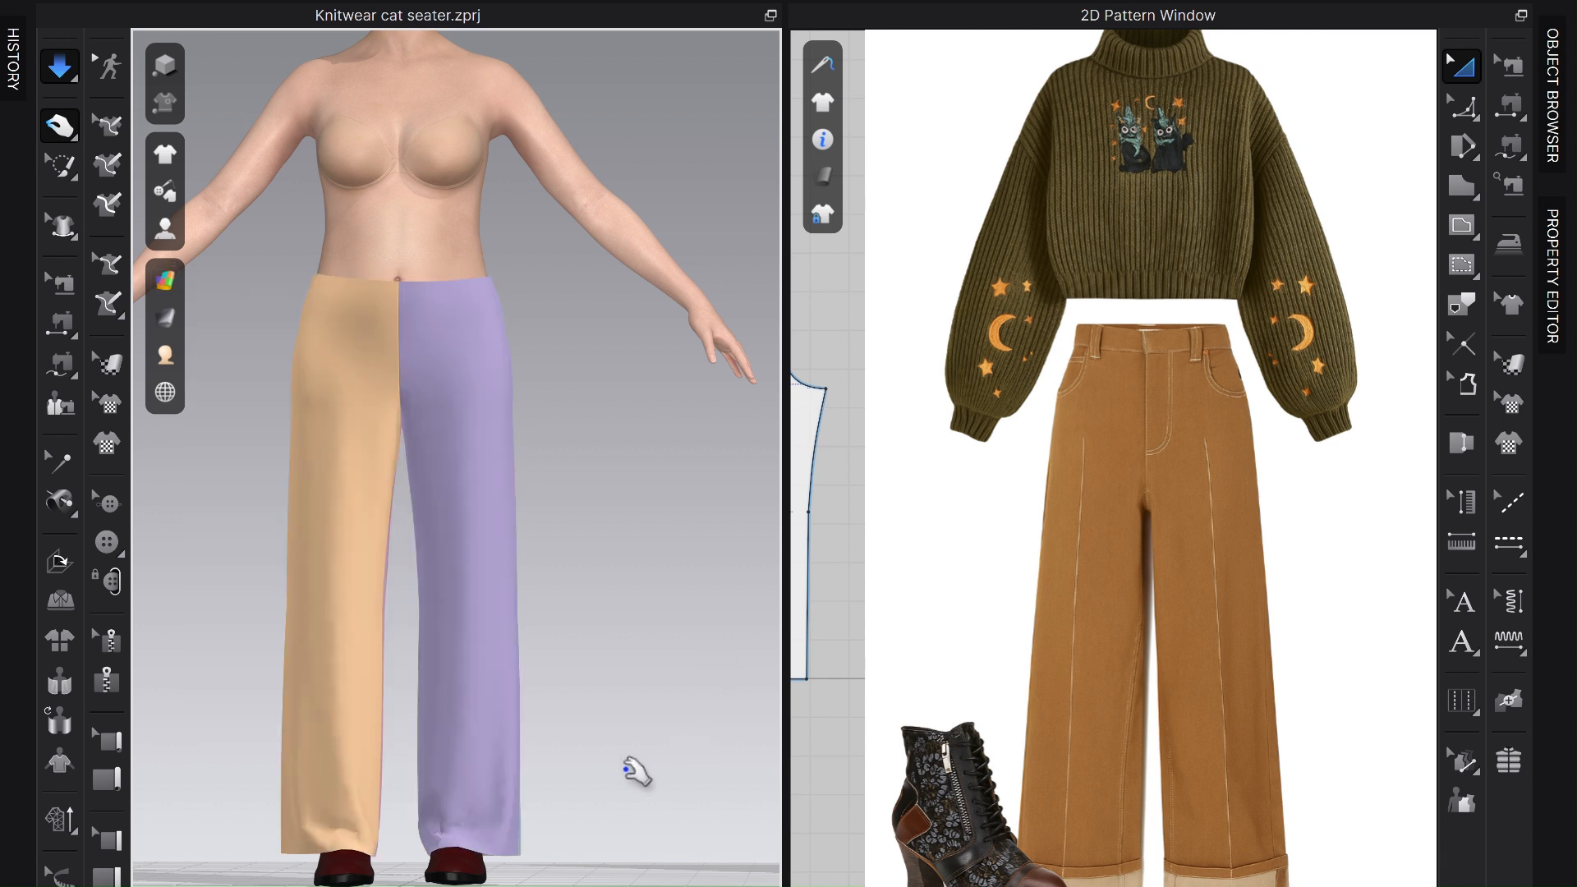
{"action": "scroll", "coordinate": [639, 768], "scroll_direction": "down", "scroll_amount": 2}
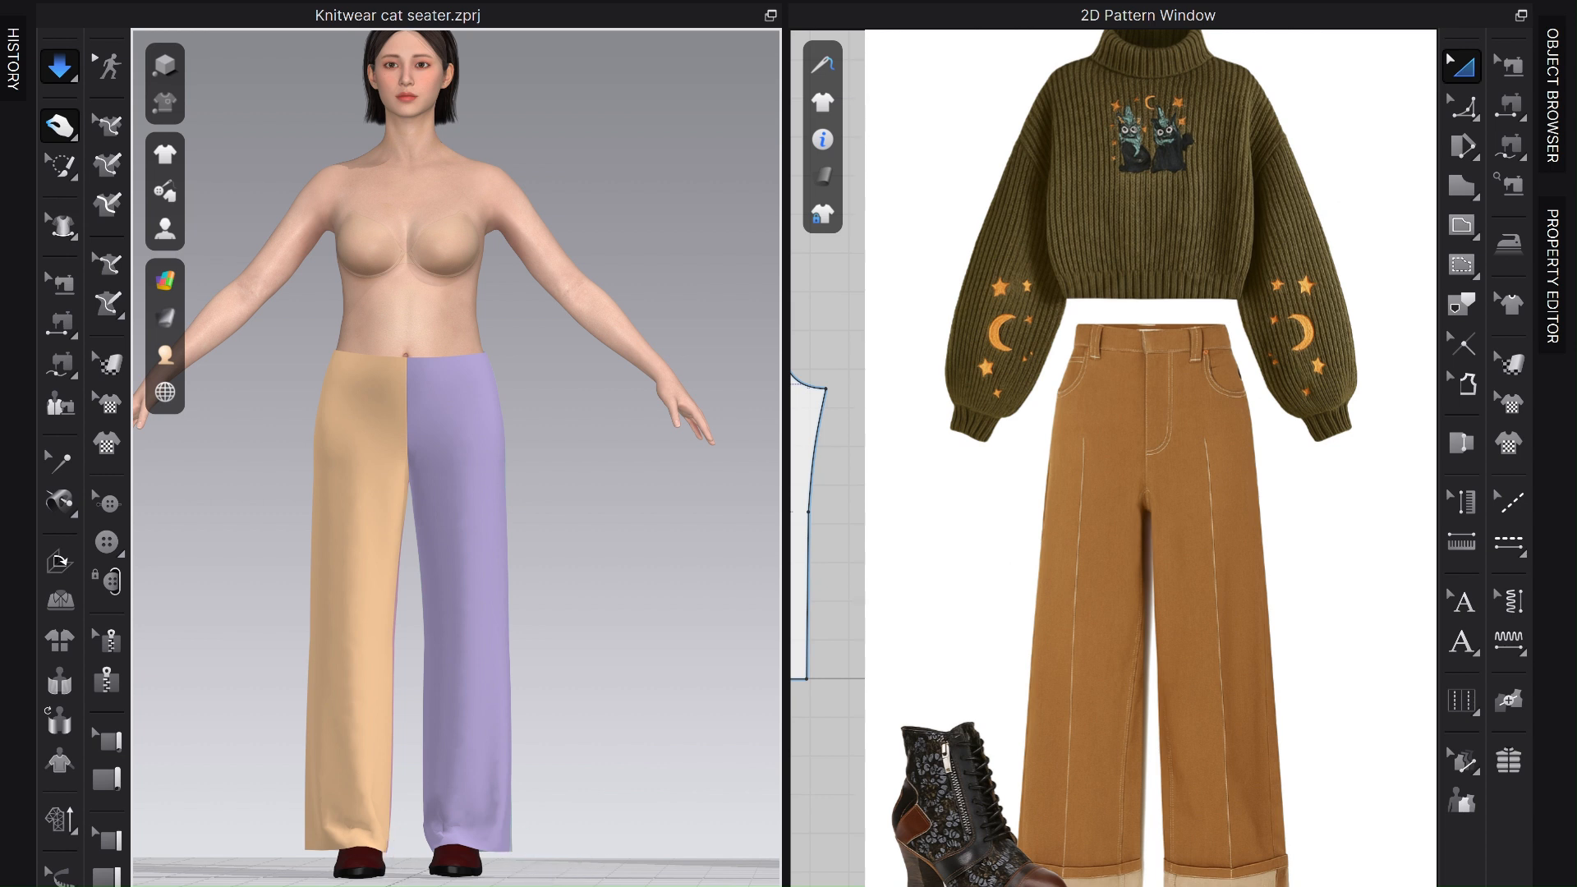
{"action": "left_click", "coordinate": [168, 281]}
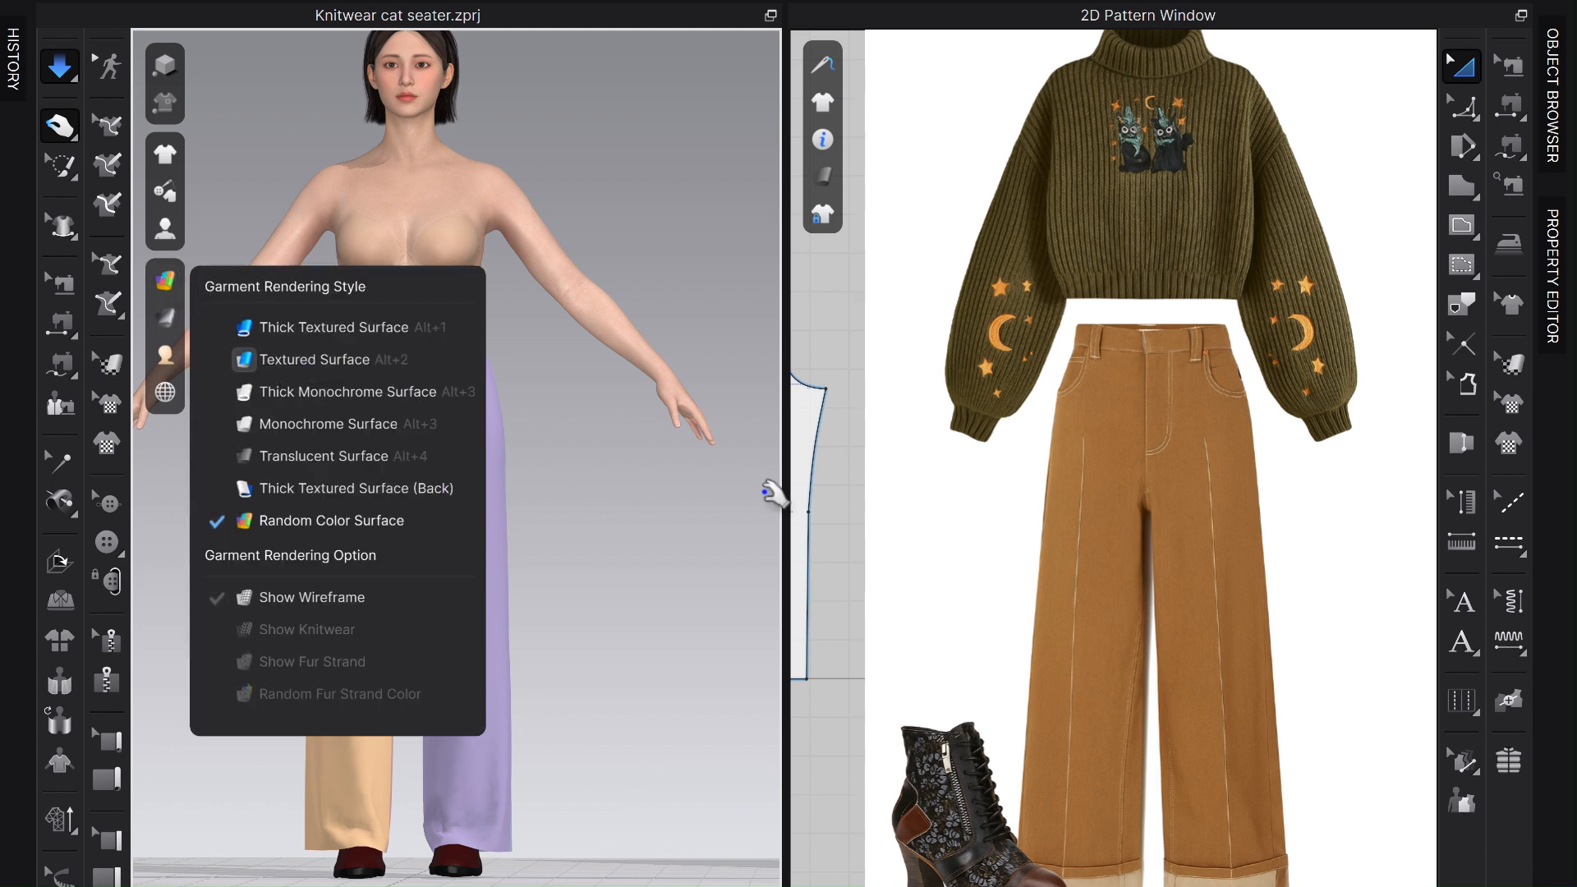
Stop the simulation and clear the selection of the trouser panels.
{"action": "key", "text": "space"}
{"action": "mouse_move", "coordinate": [493, 690]}
{"action": "right_mouse_down"}
{"action": "mouse_move", "coordinate": [696, 689]}
{"action": "mouse_move", "coordinate": [493, 690]}
{"action": "right_mouse_up"}
{"action": "left_click", "coordinate": [454, 599]}
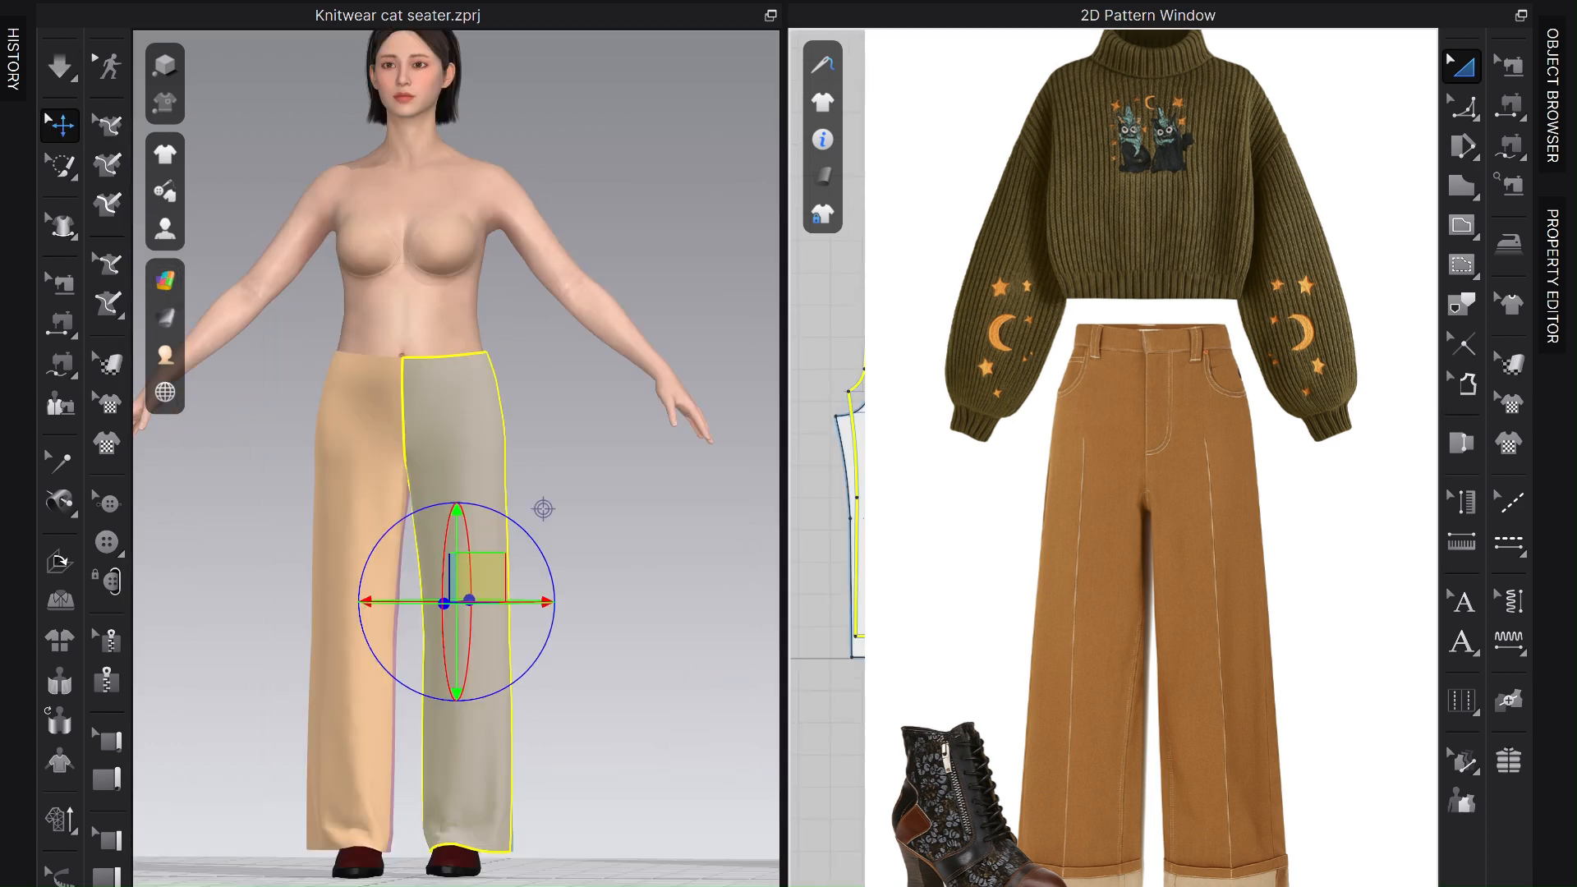
{"action": "left_click", "coordinate": [362, 598]}
{"action": "key", "text": "Escape"}
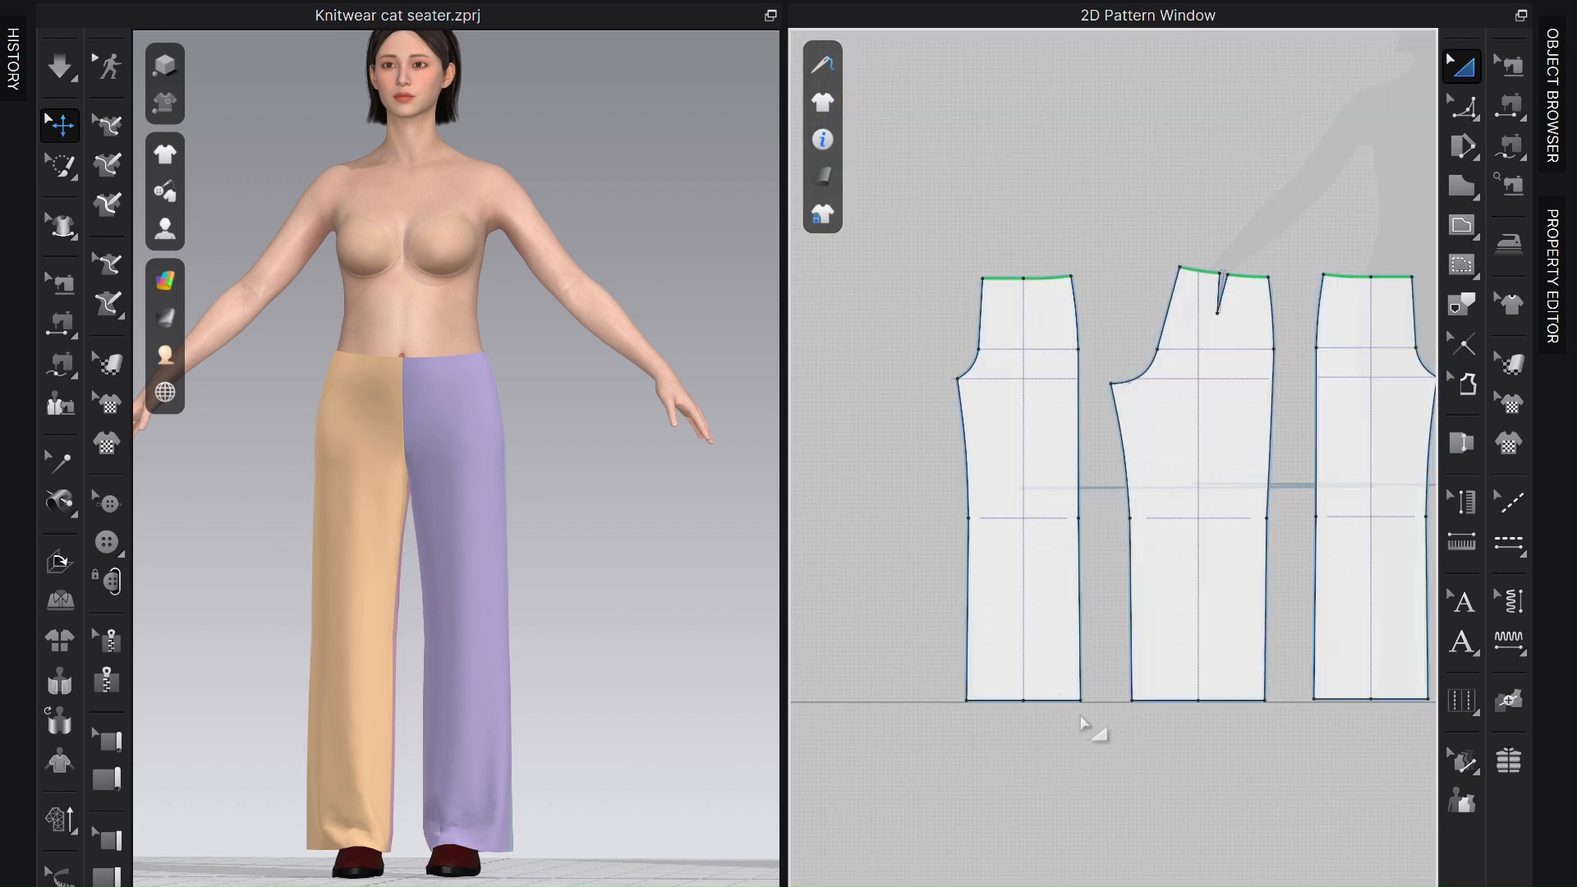
Move the front panel's outseam knee point outward by 0.25 in.
{"action": "scroll", "coordinate": [1073, 519], "scroll_direction": "down", "scroll_amount": 2}
{"action": "key", "text": "z"}
{"action": "left_click_drag", "start_coordinate": [1084, 517], "coordinate": [1095, 517]}
{"action": "right_click", "coordinate": [1096, 517]}
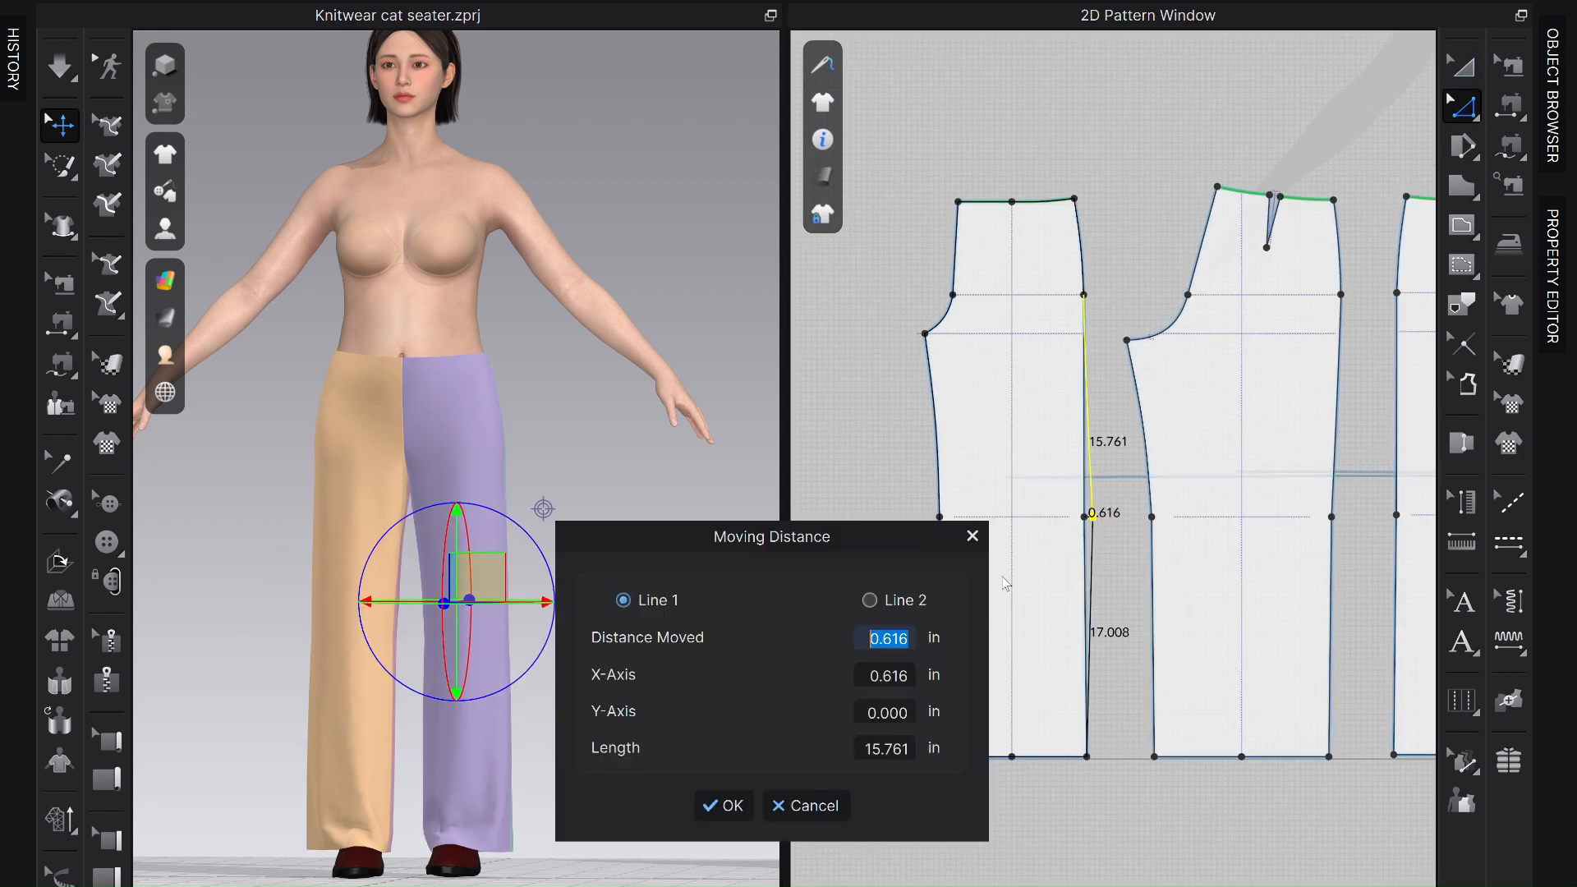
{"action": "type", "text": ".25"}
{"action": "left_click", "coordinate": [721, 804]}
Move the front panel's inseam knee point outward by 0.25 in.
{"action": "scroll", "coordinate": [939, 516], "scroll_direction": "down", "scroll_amount": 2}
{"action": "left_click_drag", "start_coordinate": [940, 515], "coordinate": [940, 520]}
{"action": "right_click", "coordinate": [940, 520]}
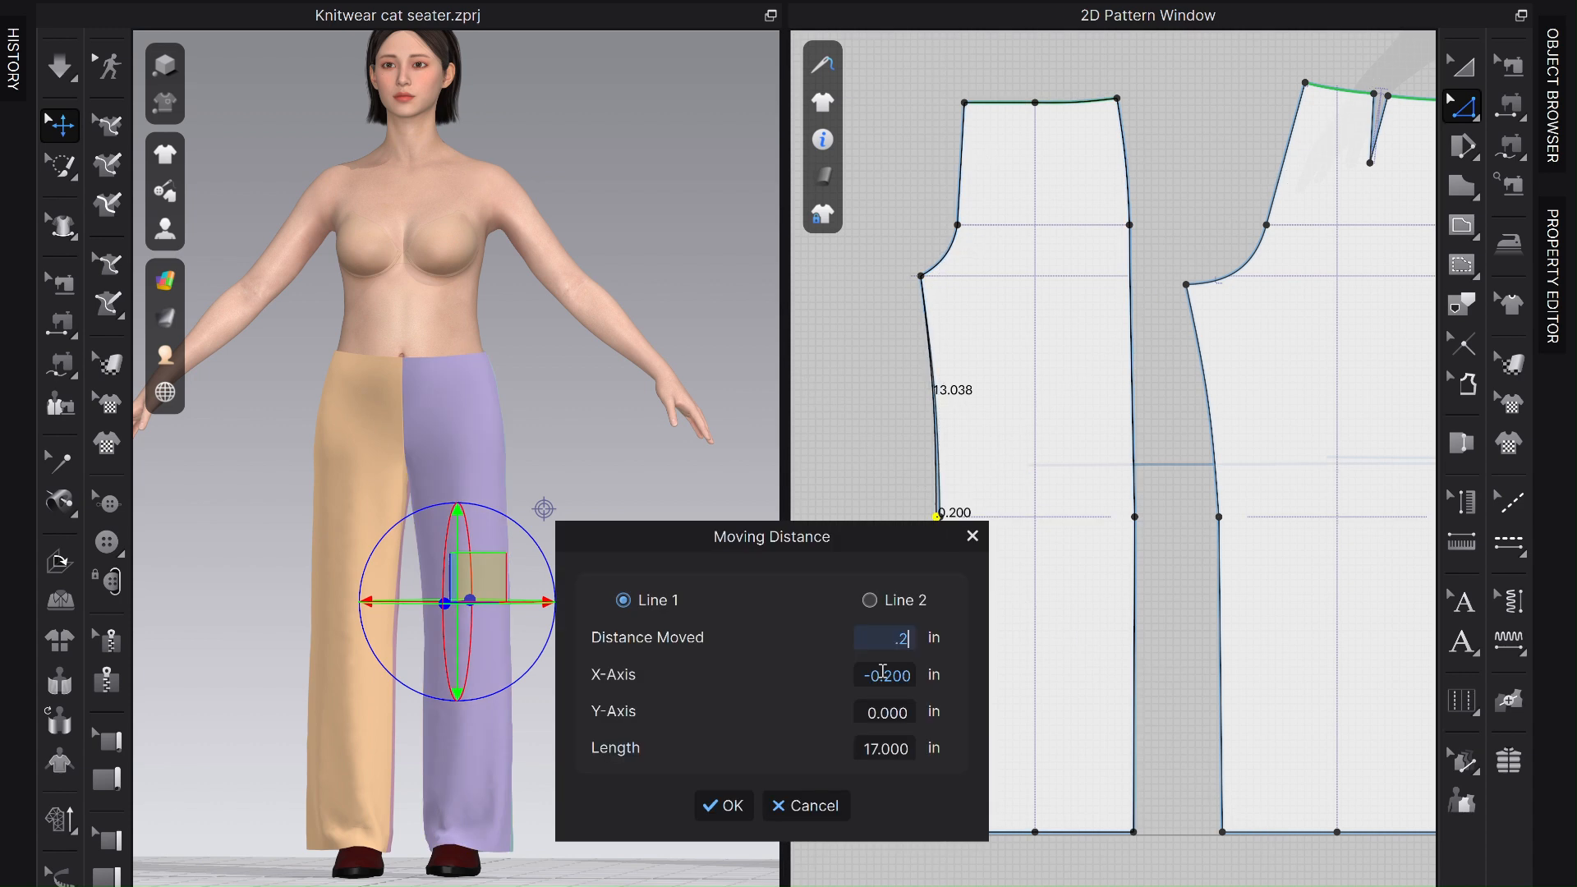
{"action": "type", "text": ".25"}
{"action": "left_click", "coordinate": [728, 803]}
Move the front panel's outseam hem corner horizontally outward by 0.25 in.
{"action": "left_click_drag", "start_coordinate": [1135, 839], "coordinate": [1144, 835]}
{"action": "right_click", "coordinate": [1141, 832]}
{"action": "type", "text": ".375"}
{"action": "left_click", "coordinate": [727, 805]}
{"action": "right_click", "coordinate": [1144, 835]}
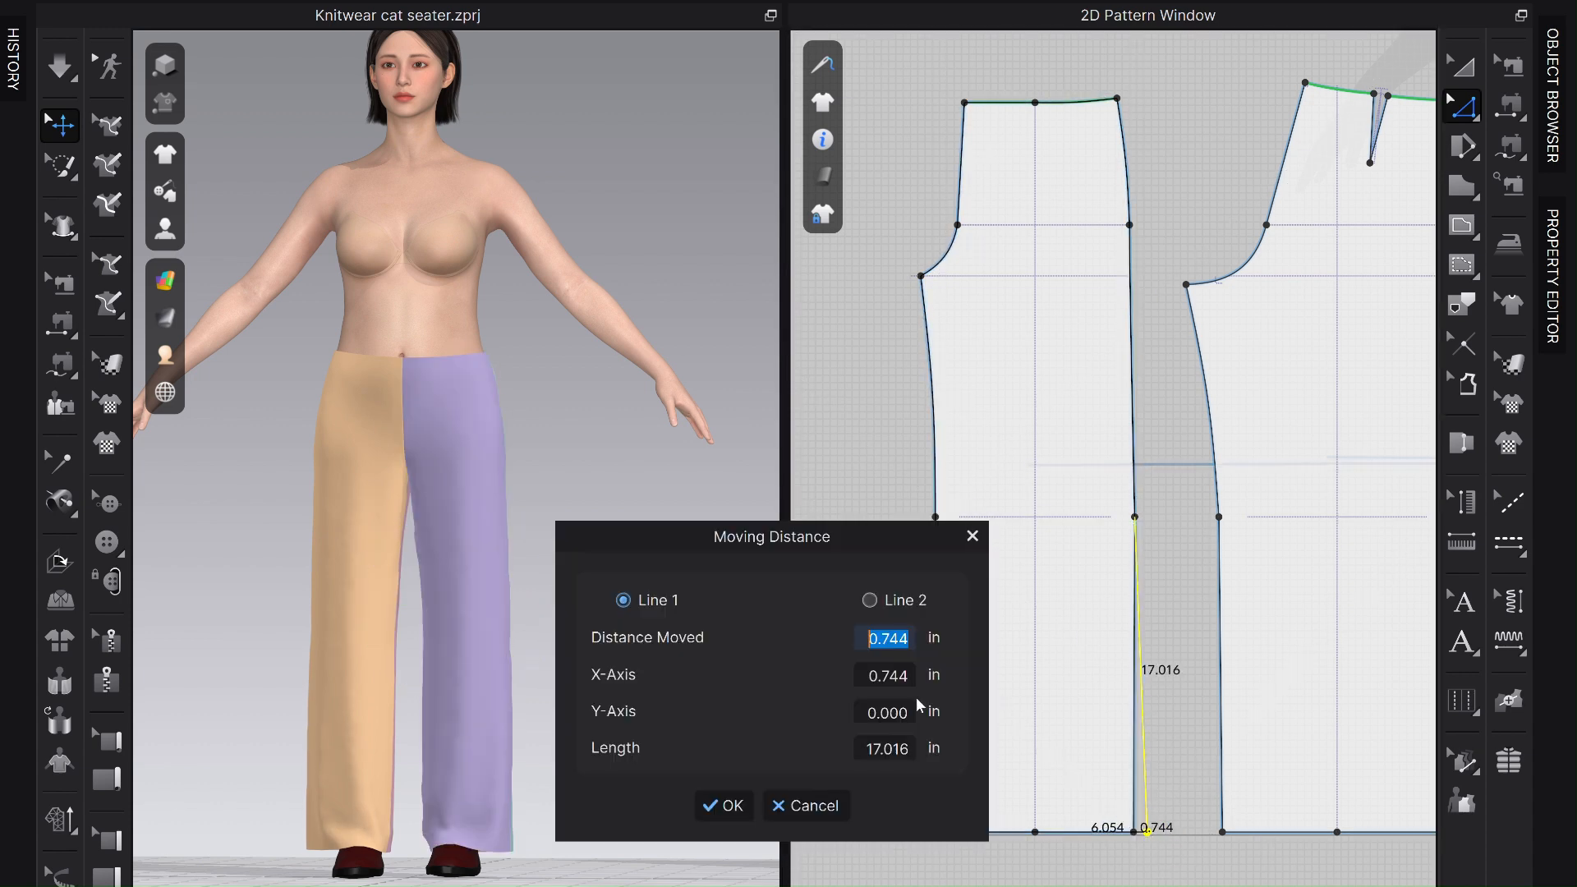
{"action": "type", "text": ".25"}
{"action": "left_click", "coordinate": [726, 804]}
Move the front panel's inseam hem corner horizontally outward by 0.25 in.
{"action": "left_click_drag", "start_coordinate": [936, 832], "coordinate": [928, 834]}
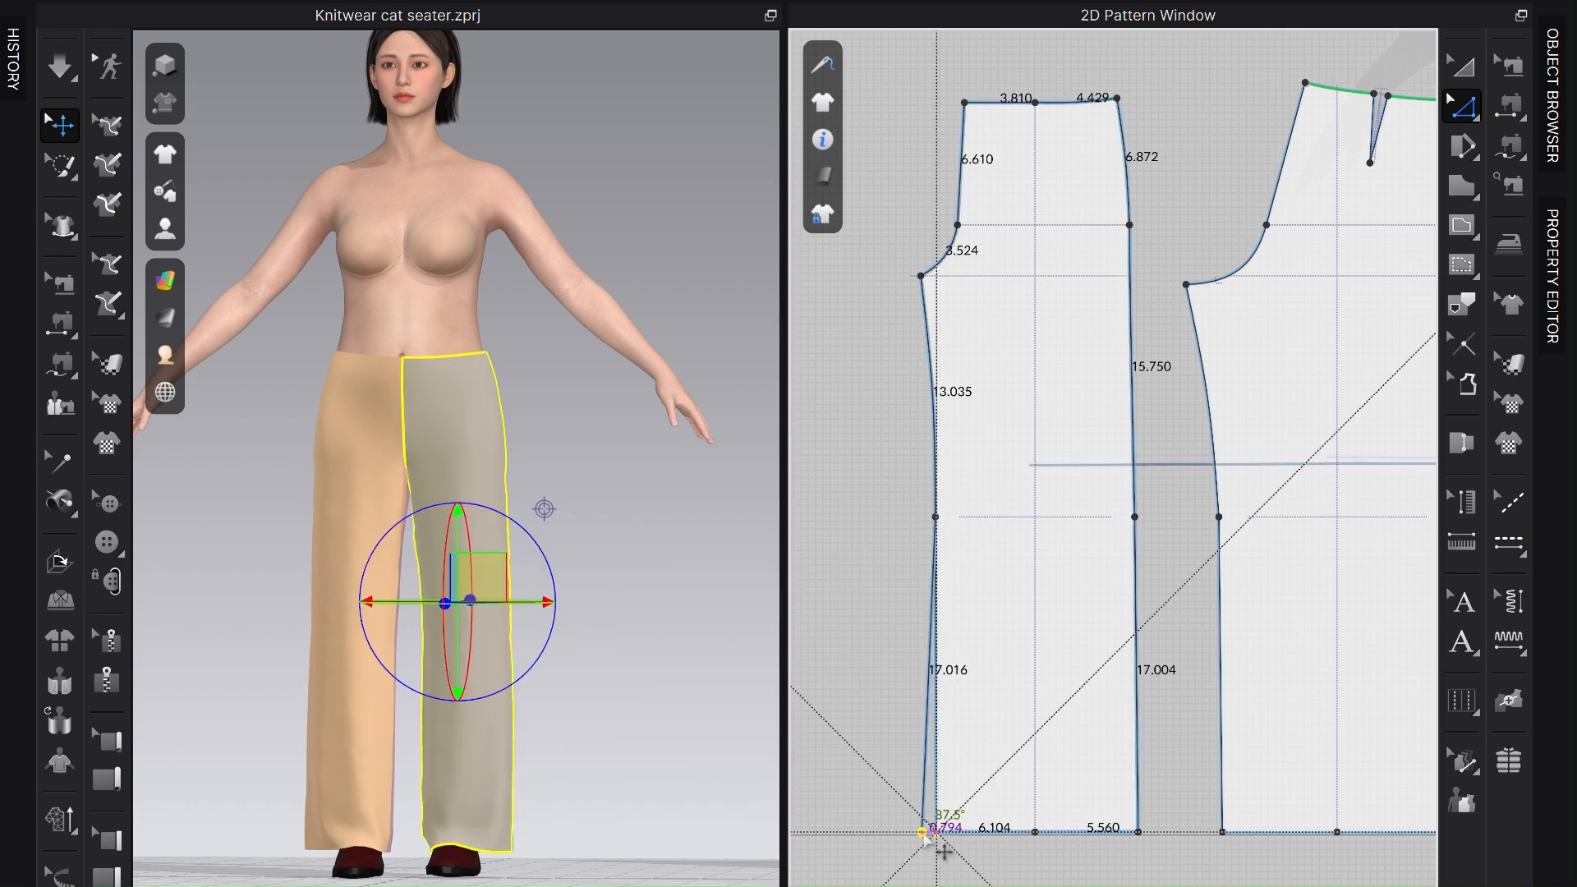
{"action": "right_click", "coordinate": [928, 834]}
{"action": "type", "text": ".25"}
{"action": "left_click", "coordinate": [724, 805]}
Move the back panel's outseam hem corner outward by 0.25 in.
{"action": "middle_click_drag", "start_coordinate": [1216, 591], "coordinate": [1030, 571]}
{"action": "scroll", "coordinate": [1284, 810], "scroll_direction": "up", "scroll_amount": 1}
{"action": "left_click_drag", "start_coordinate": [1285, 810], "coordinate": [1302, 817]}
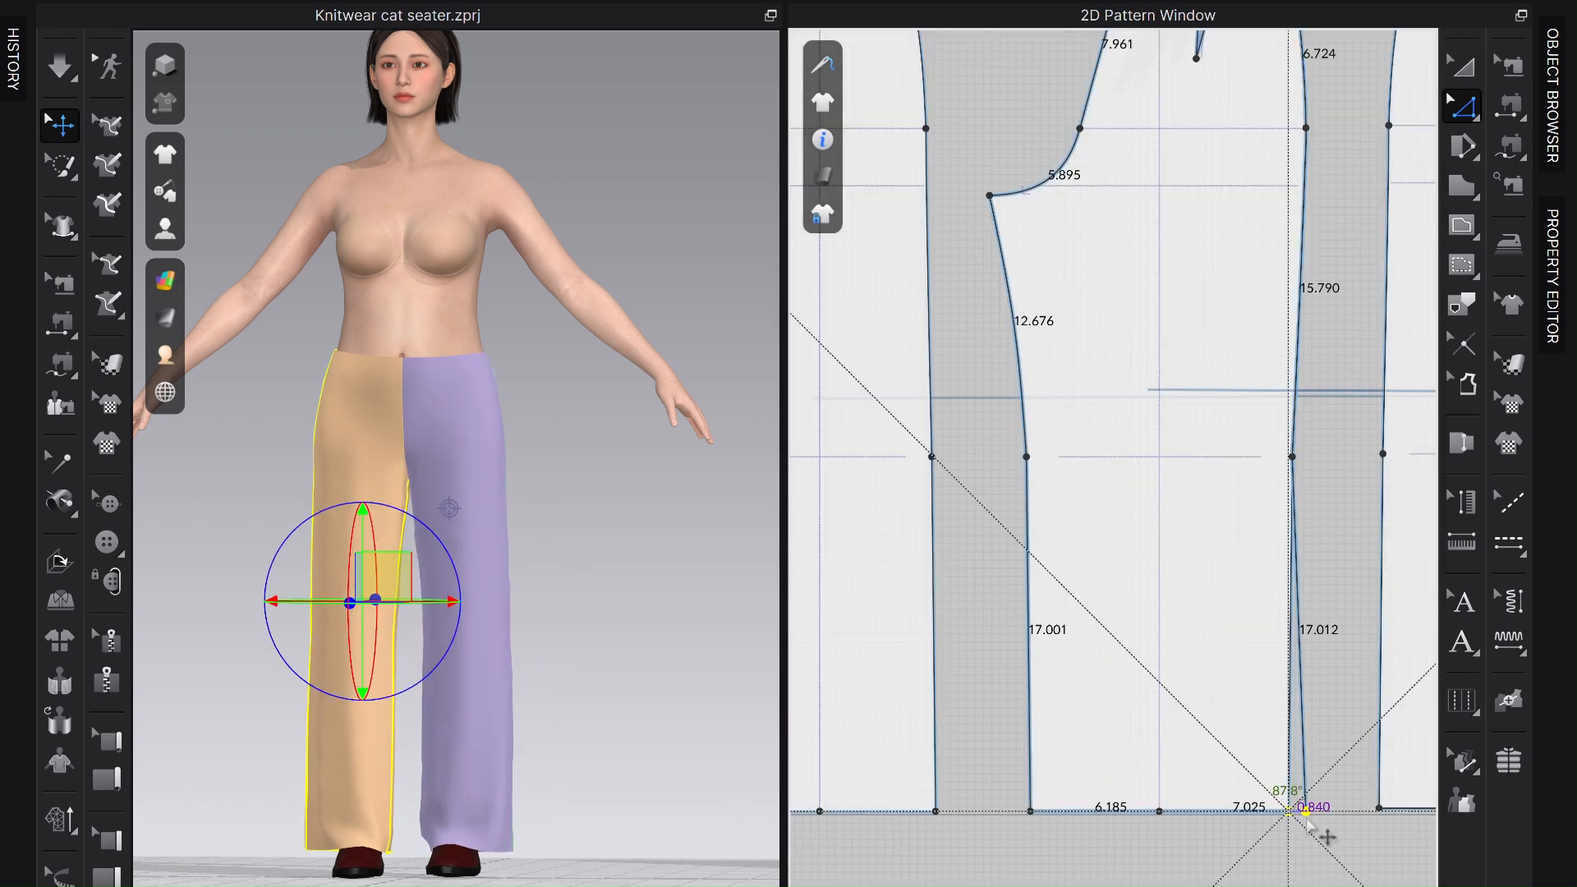
{"action": "right_click", "coordinate": [1302, 817]}
{"action": "type", "text": ".25"}
{"action": "left_click", "coordinate": [724, 805]}
Move the back panel's inseam hem corner outward by 0.25 in.
{"action": "left_click_drag", "start_coordinate": [1030, 811], "coordinate": [1014, 812]}
{"action": "right_click", "coordinate": [1014, 812]}
{"action": "type", "text": ".25"}
{"action": "left_click", "coordinate": [723, 806]}
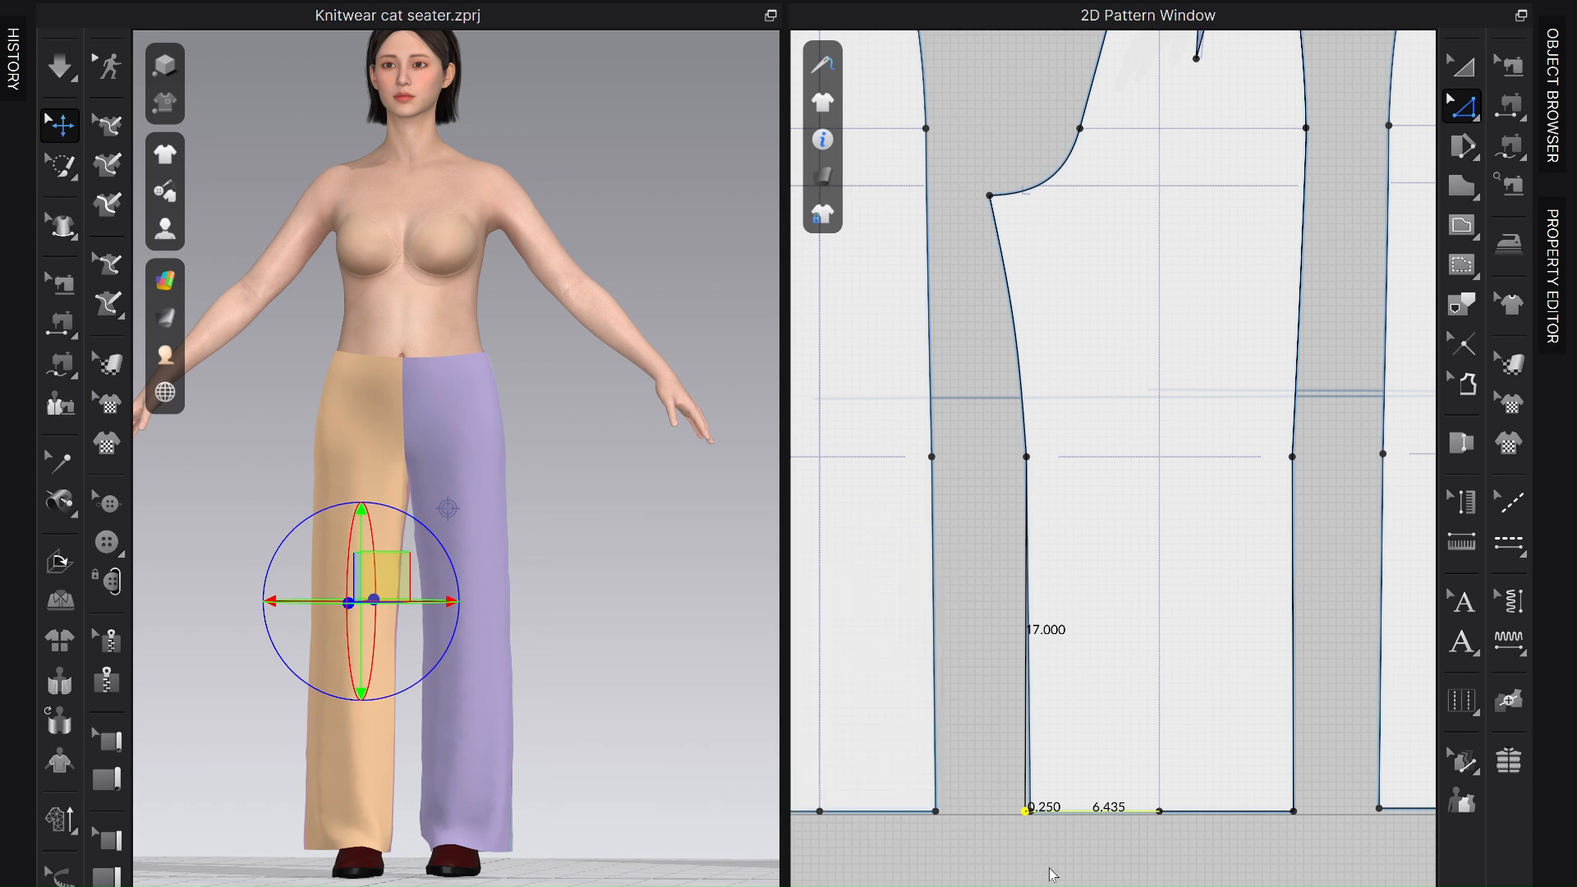
Move the back panel's outseam knee point outward by 0.25 in, with a Y-axis movement of 0.
{"action": "middle_click_drag", "start_coordinate": [1288, 467], "coordinate": [1253, 543]}
{"action": "scroll", "coordinate": [1253, 543], "scroll_direction": "up", "scroll_amount": 1}
{"action": "left_click_drag", "start_coordinate": [1253, 535], "coordinate": [1262, 535]}
{"action": "right_click", "coordinate": [1262, 535]}
{"action": "type", "text": ".25"}
{"action": "left_click", "coordinate": [858, 717]}
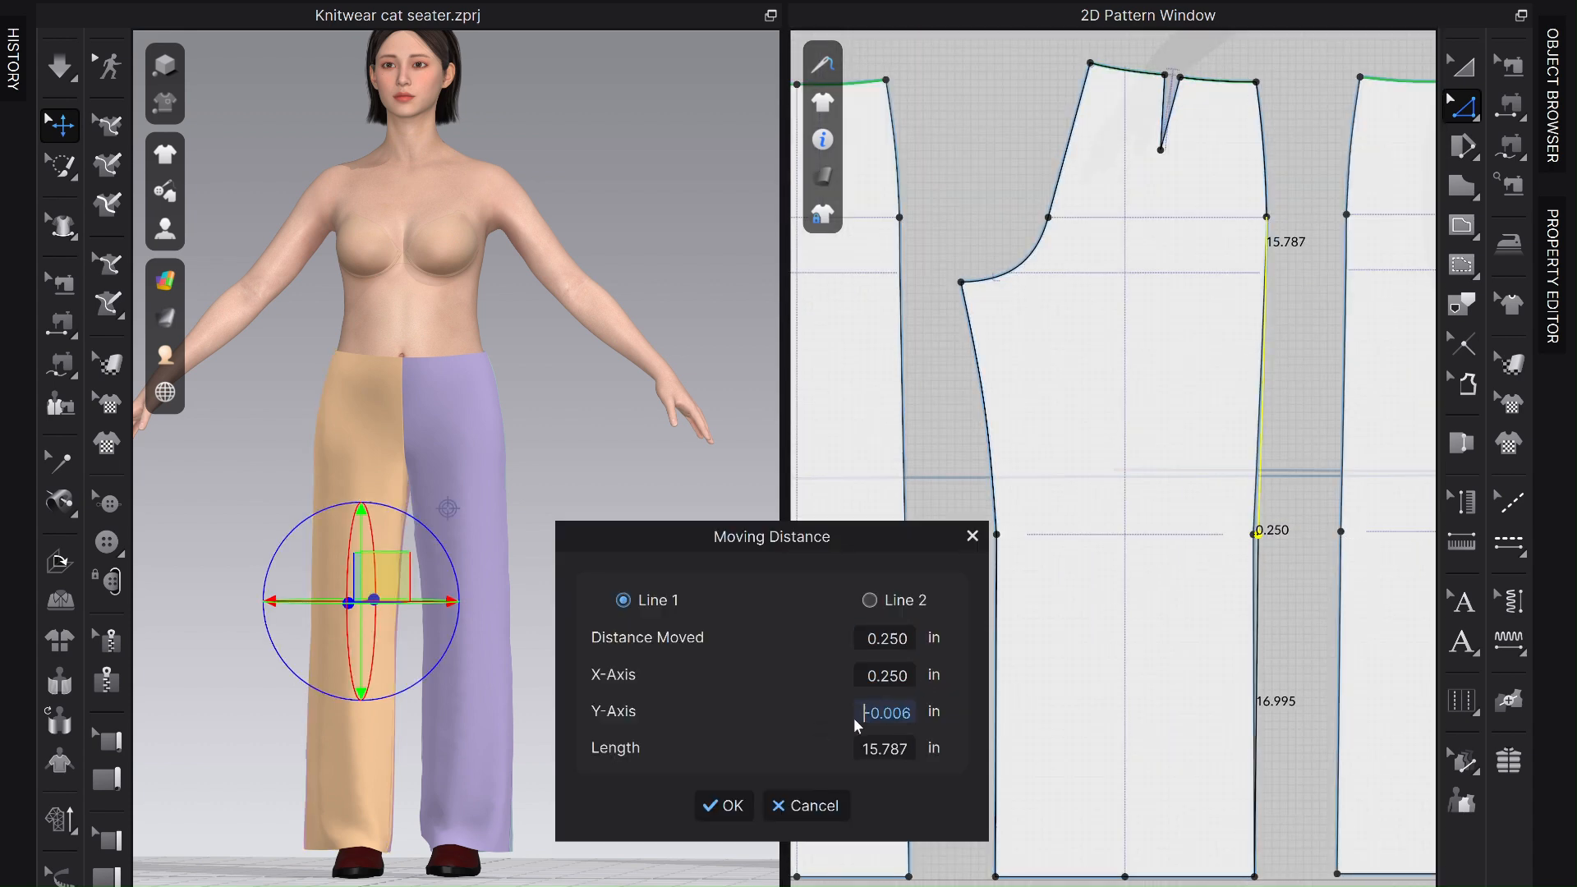
{"action": "type", "text": "0"}
{"action": "left_click", "coordinate": [725, 805]}
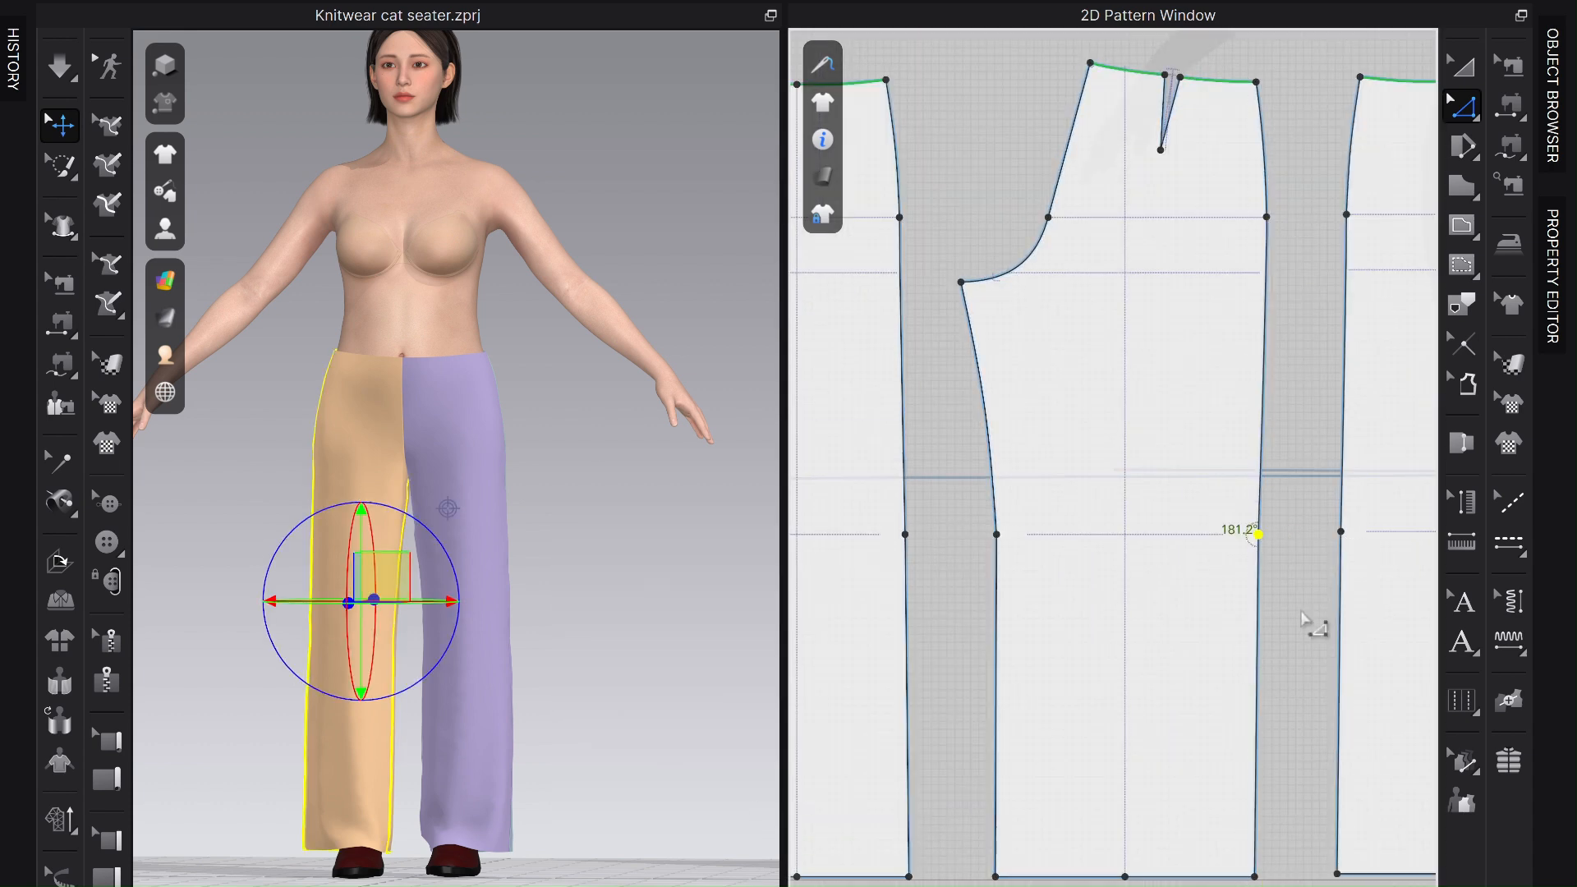
Move the back panel's inseam knee point outward by 0.25 in.
{"action": "left_click_drag", "start_coordinate": [997, 535], "coordinate": [977, 535]}
{"action": "right_click", "coordinate": [977, 535]}
{"action": "type", "text": ".25"}
{"action": "left_click", "coordinate": [723, 805]}
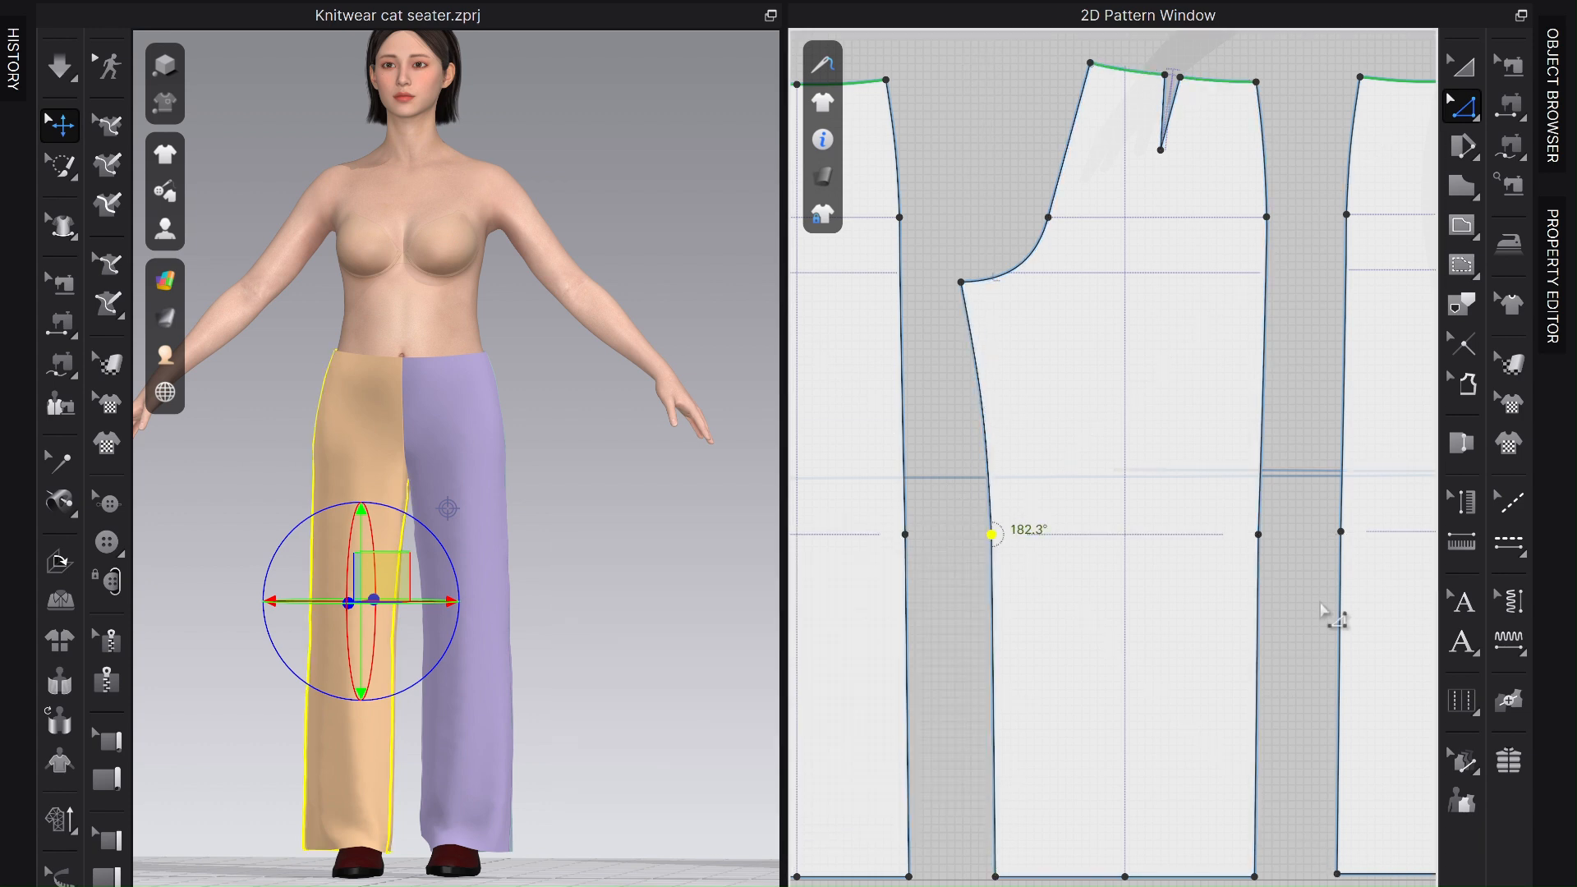
{"action": "left_click", "coordinate": [1323, 614]}
Simulate the trousers with the widened knees and tug the purple leg's hem to settle the drape.
{"action": "scroll", "coordinate": [1324, 614], "scroll_direction": "down", "scroll_amount": 1}
{"action": "middle_click_drag", "start_coordinate": [1168, 637], "coordinate": [1301, 636]}
{"action": "key", "text": "space"}
{"action": "left_click_drag", "start_coordinate": [431, 825], "coordinate": [452, 800]}
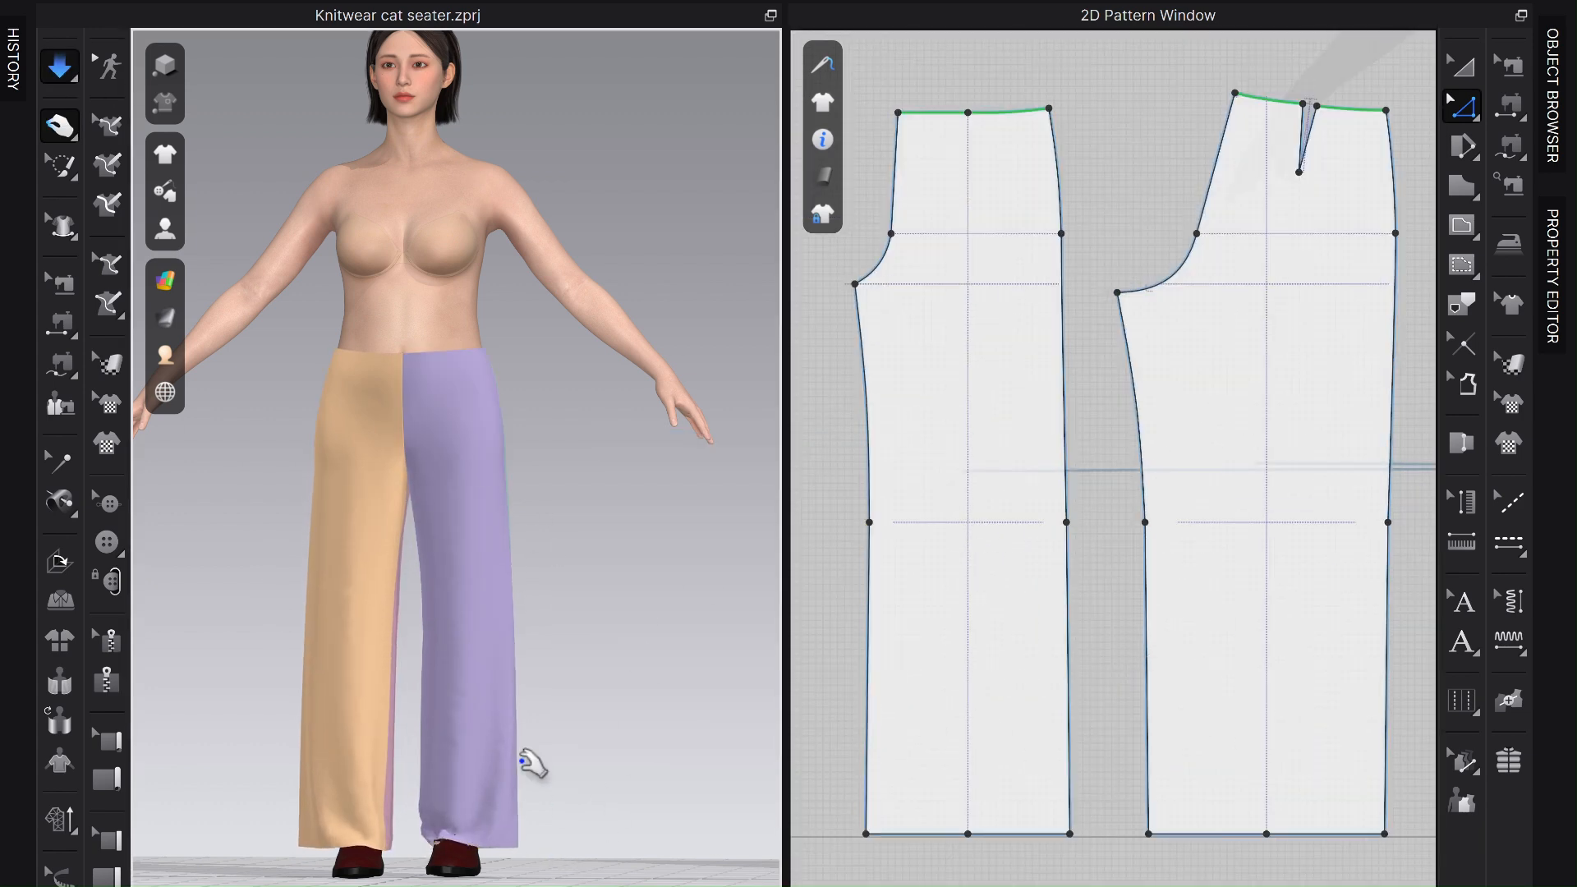
{"action": "right_click_drag", "start_coordinate": [527, 757], "coordinate": [536, 790]}
{"action": "left_click", "coordinate": [925, 820]}
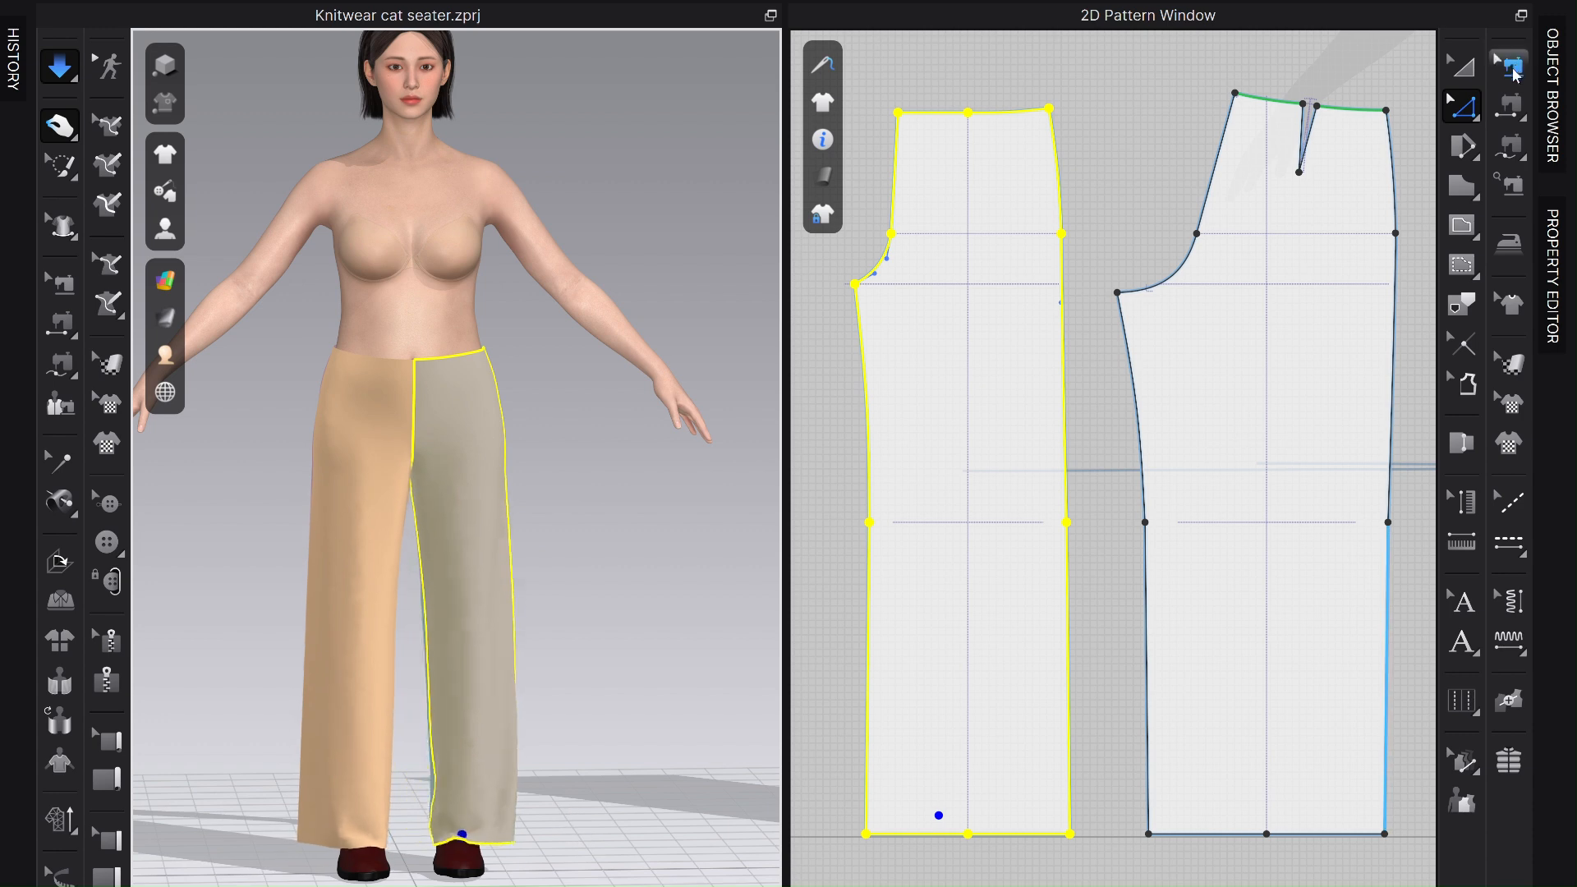
Pause the simulation and check the sewn seam lengths of the front panel's inseam below the knee.
{"action": "key", "text": "n"}
{"action": "key", "text": "space"}
{"action": "scroll", "coordinate": [894, 750], "scroll_direction": "up", "scroll_amount": 3}
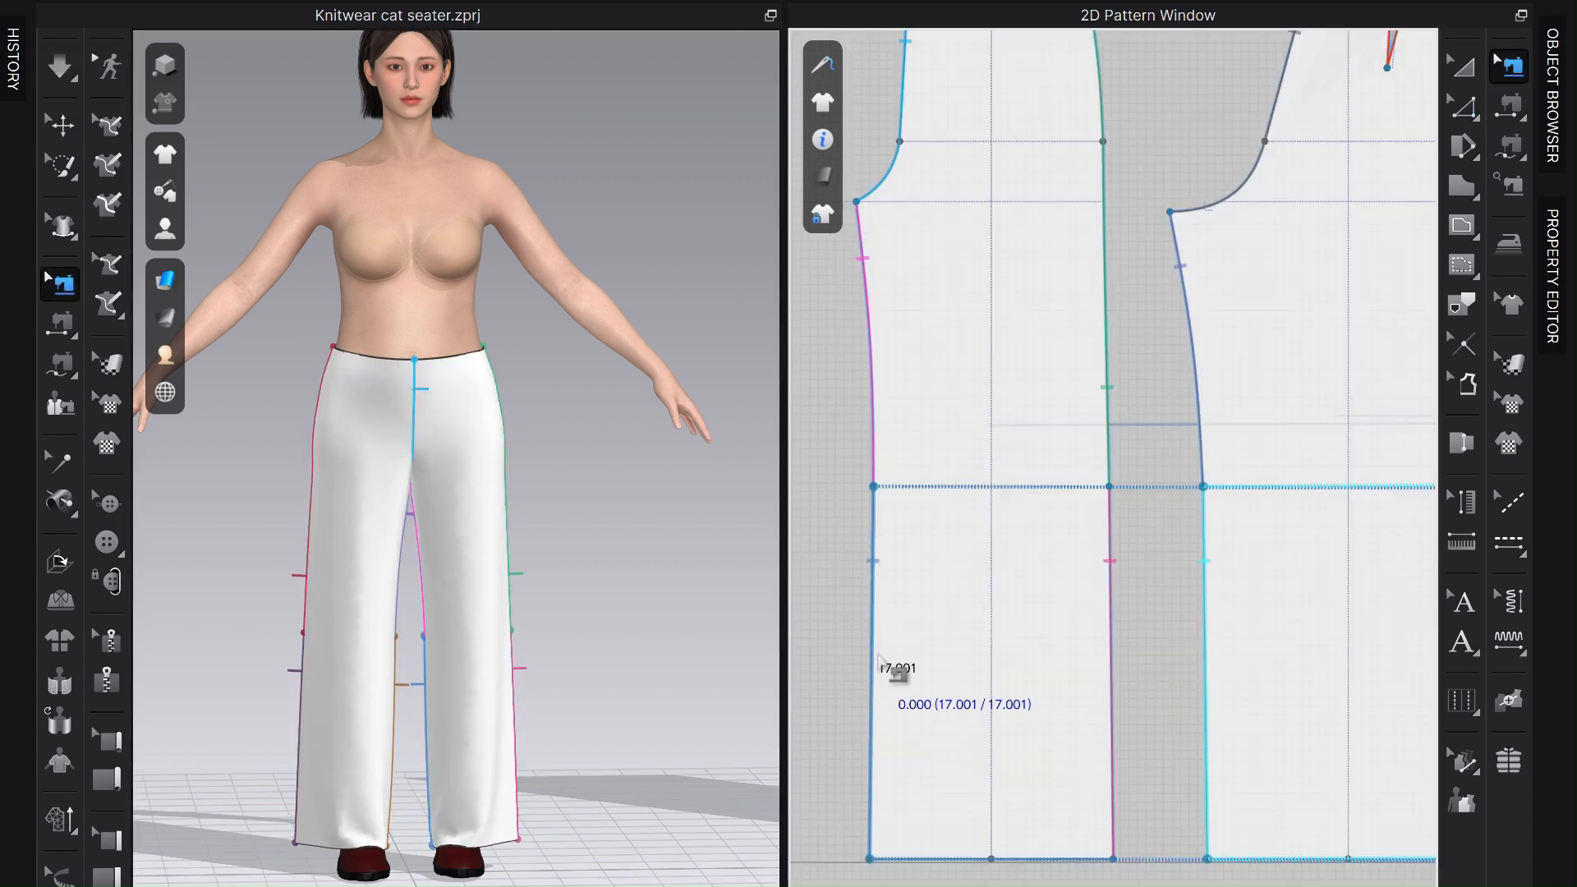
{"action": "scroll", "coordinate": [875, 647], "scroll_direction": "down", "scroll_amount": 5}
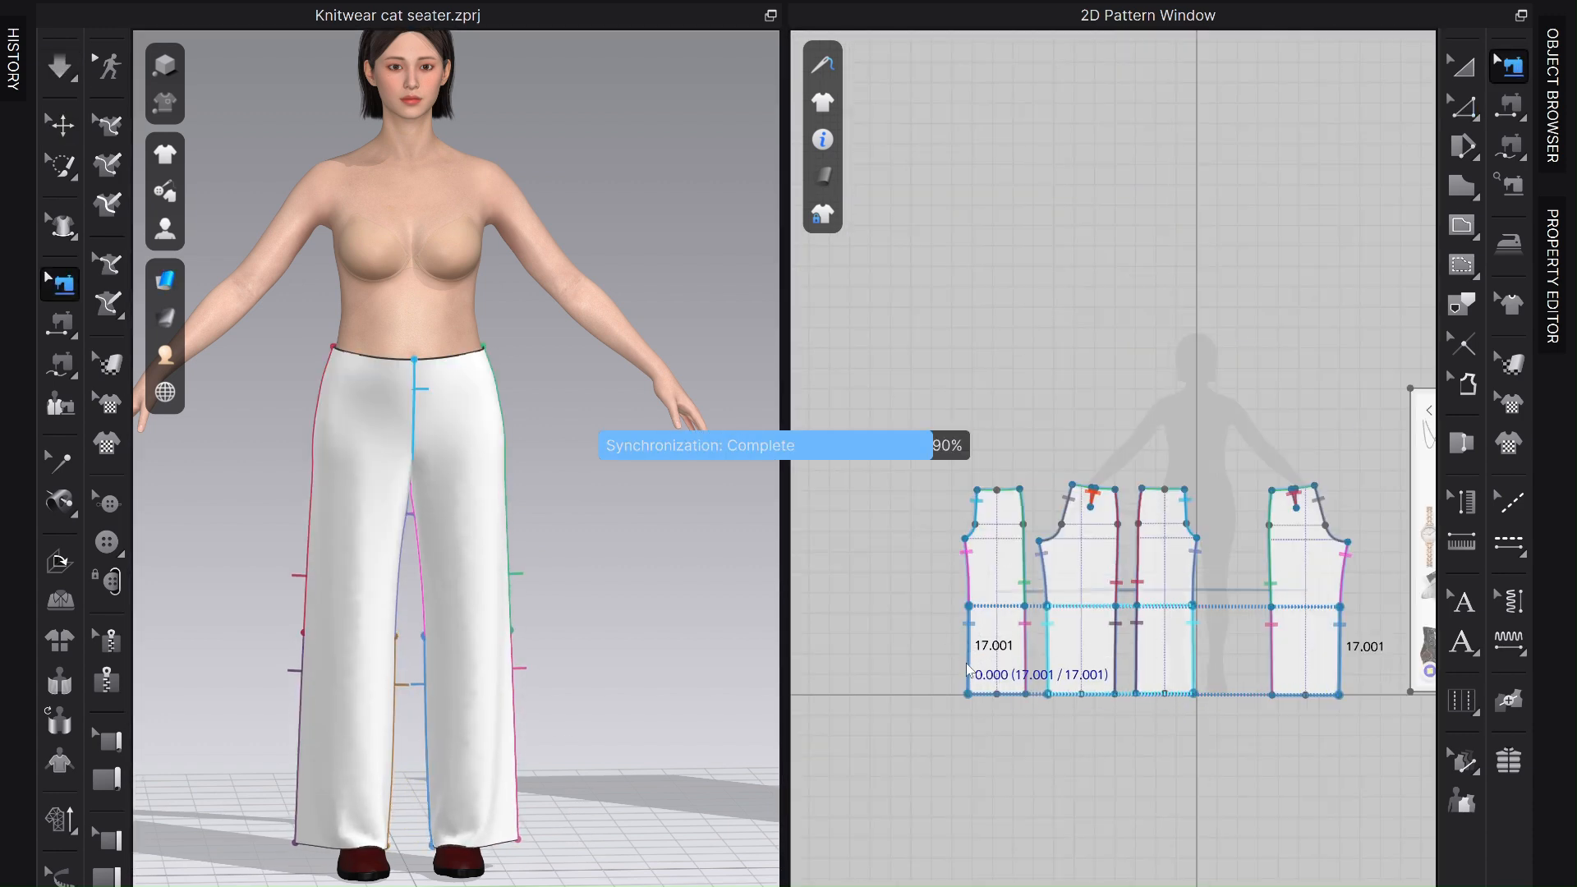
{"action": "key", "text": "m"}
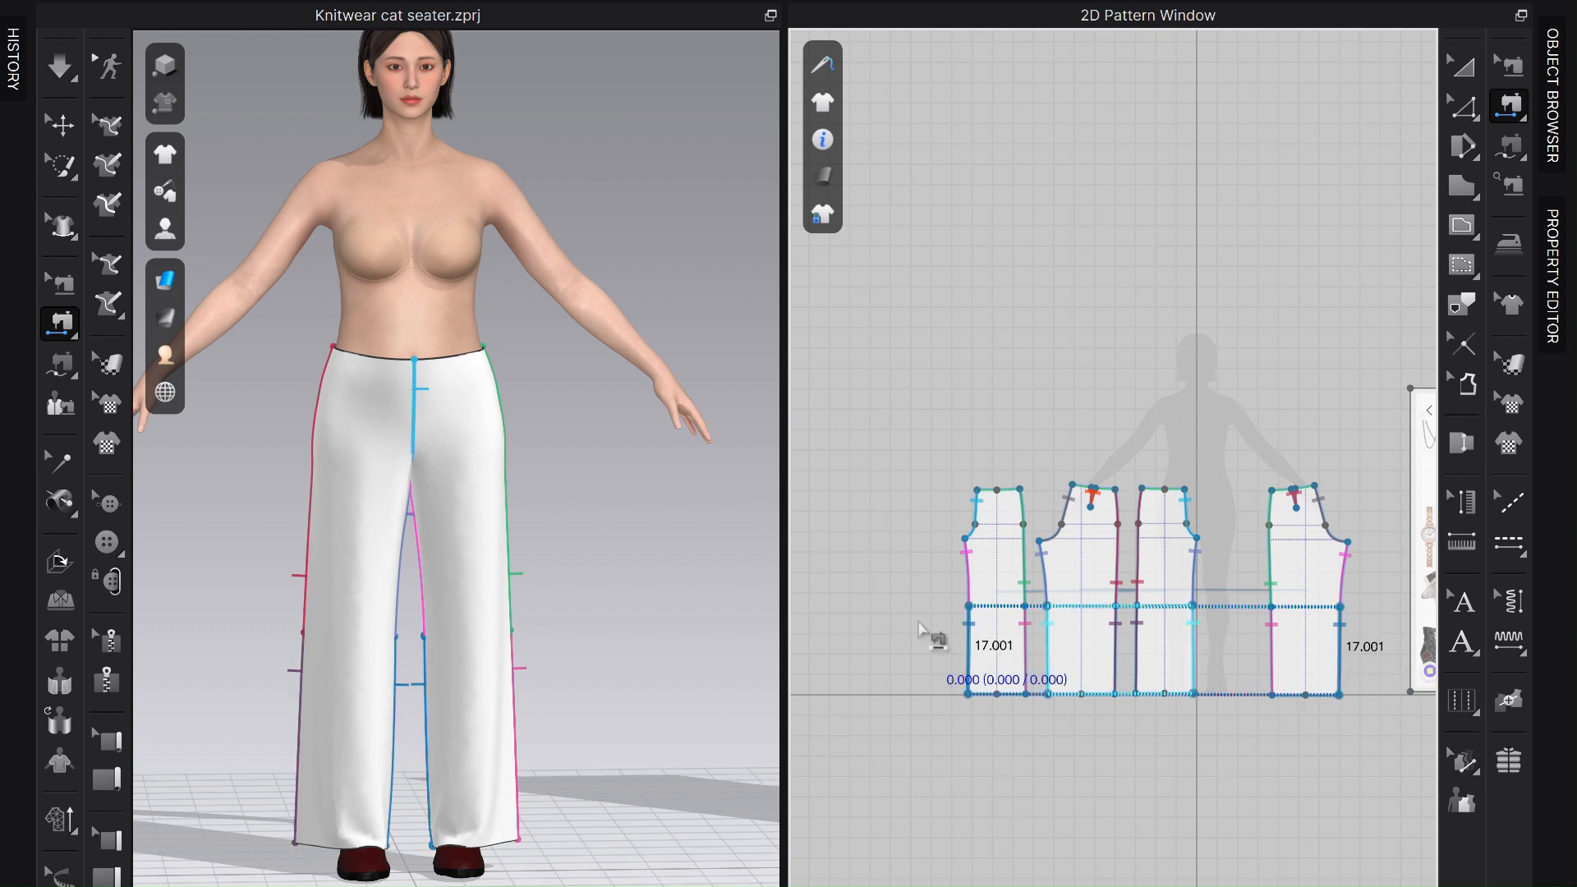
Resume the simulation and compare the trousers' wide-leg silhouette with the outfit reference image.
{"action": "key", "text": "space"}
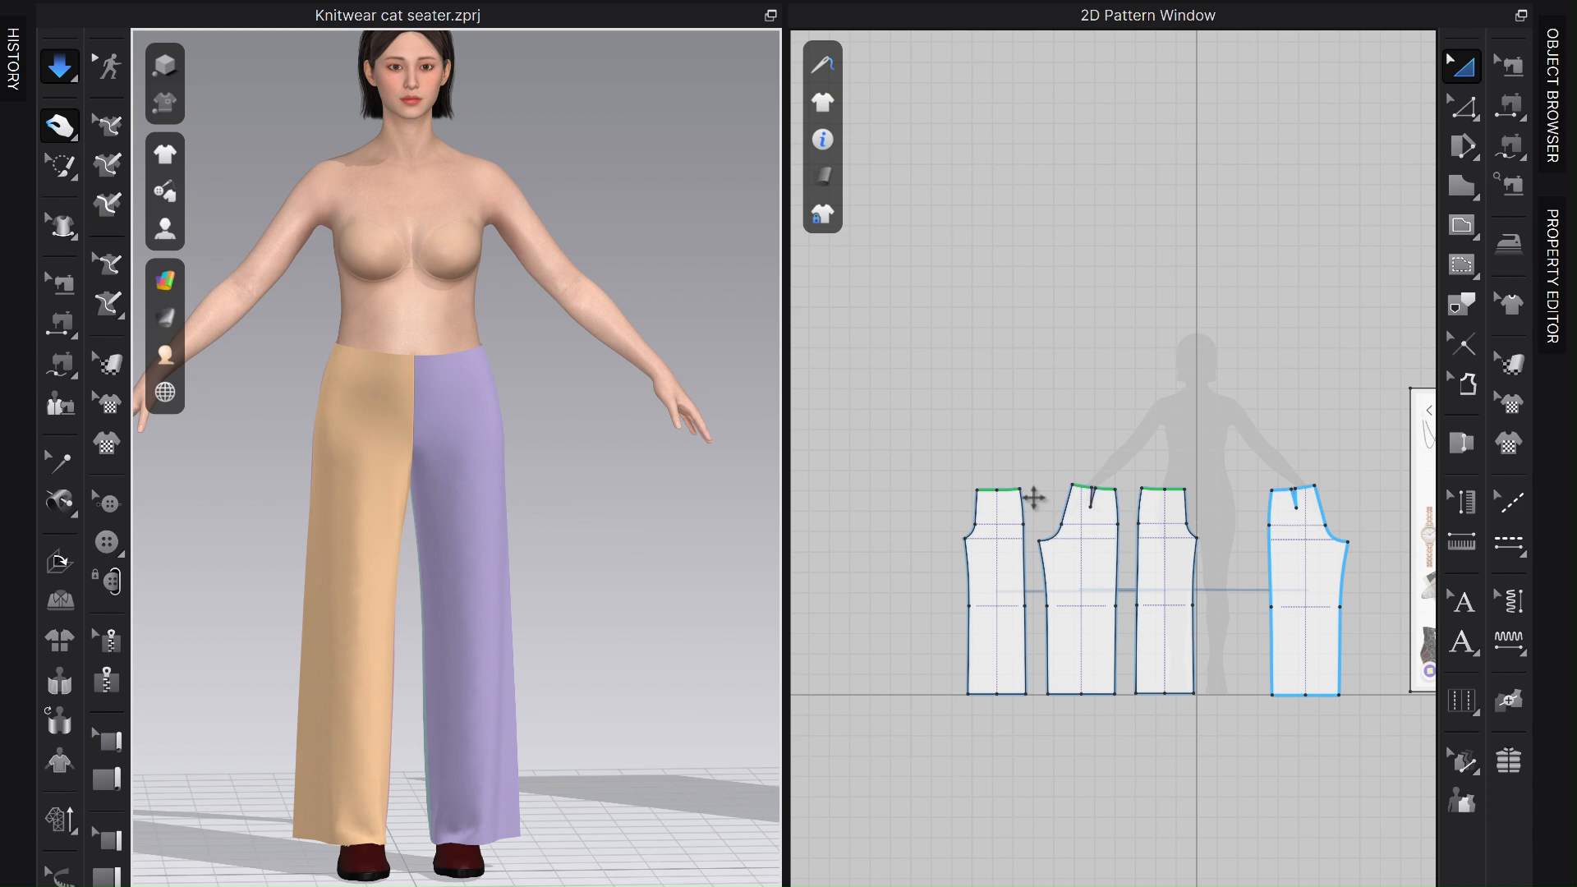
{"action": "scroll", "coordinate": [944, 598], "scroll_direction": "down", "scroll_amount": 2}
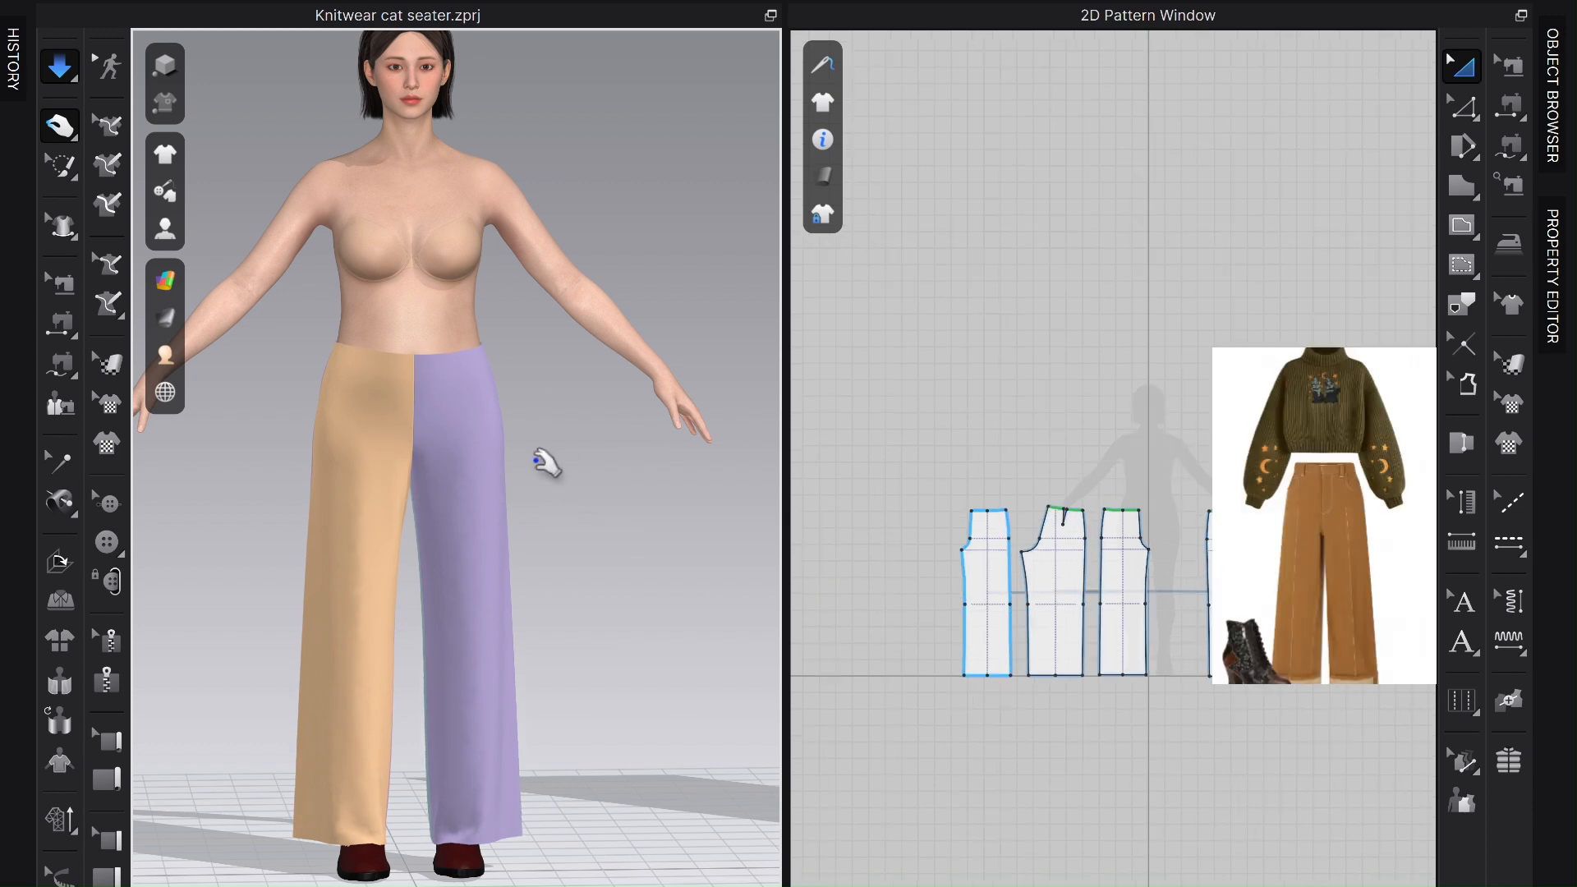
{"action": "right_click_drag", "start_coordinate": [546, 464], "coordinate": [515, 540]}
{"action": "key", "text": "2"}
{"action": "scroll", "coordinate": [1040, 636], "scroll_direction": "down", "scroll_amount": 2}
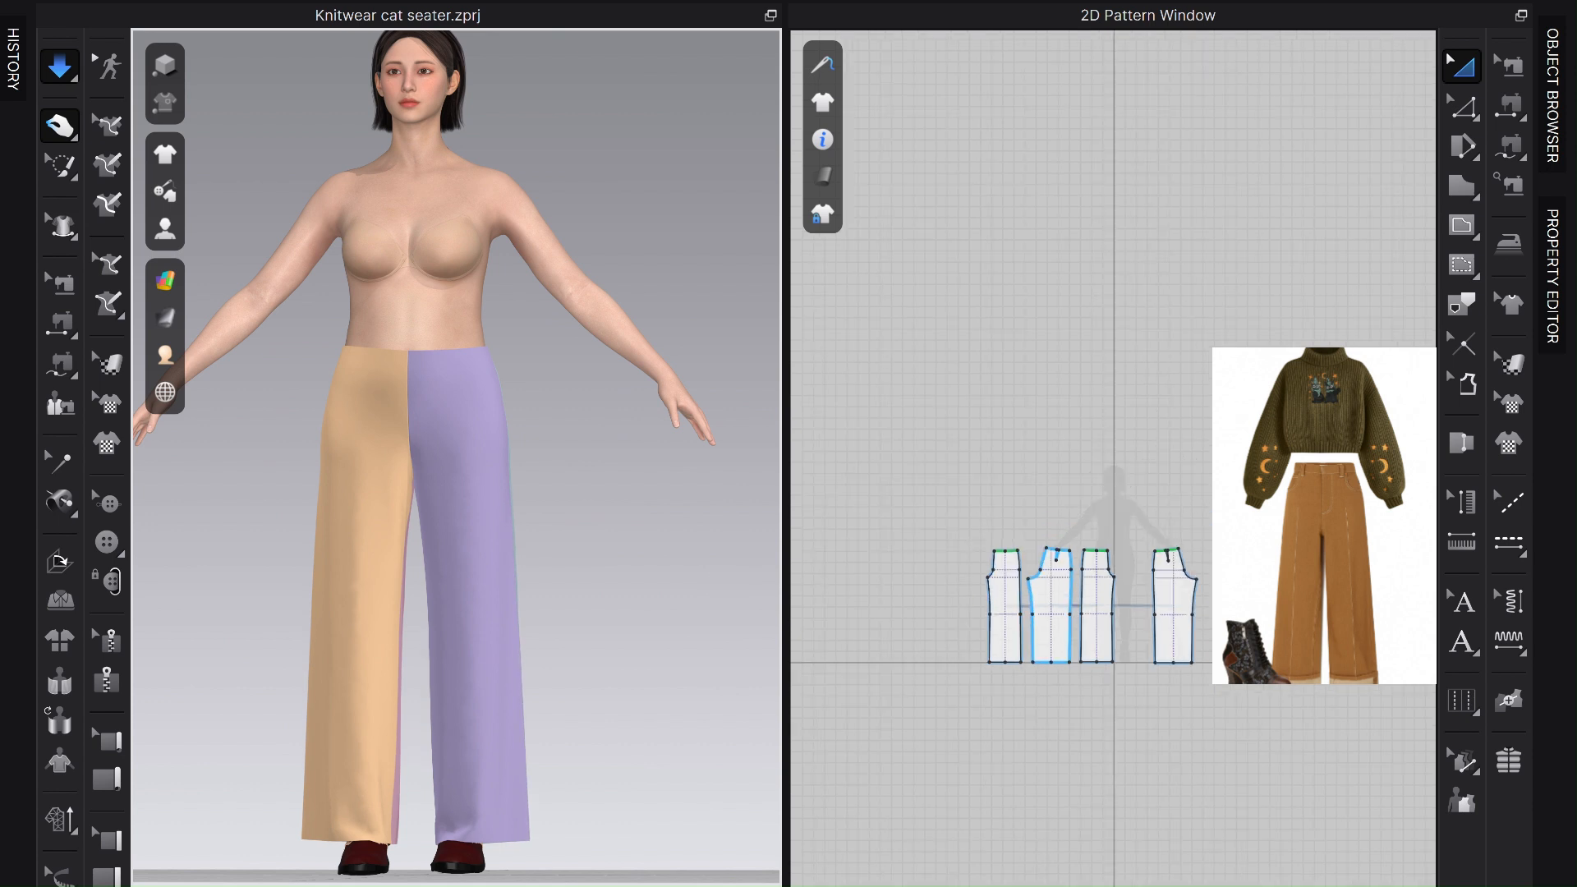
{"action": "scroll", "coordinate": [1112, 624], "scroll_direction": "up", "scroll_amount": 2}
{"action": "scroll", "coordinate": [1113, 624], "scroll_direction": "down", "scroll_amount": 2}
{"action": "scroll", "coordinate": [1113, 624], "scroll_direction": "up", "scroll_amount": 2}
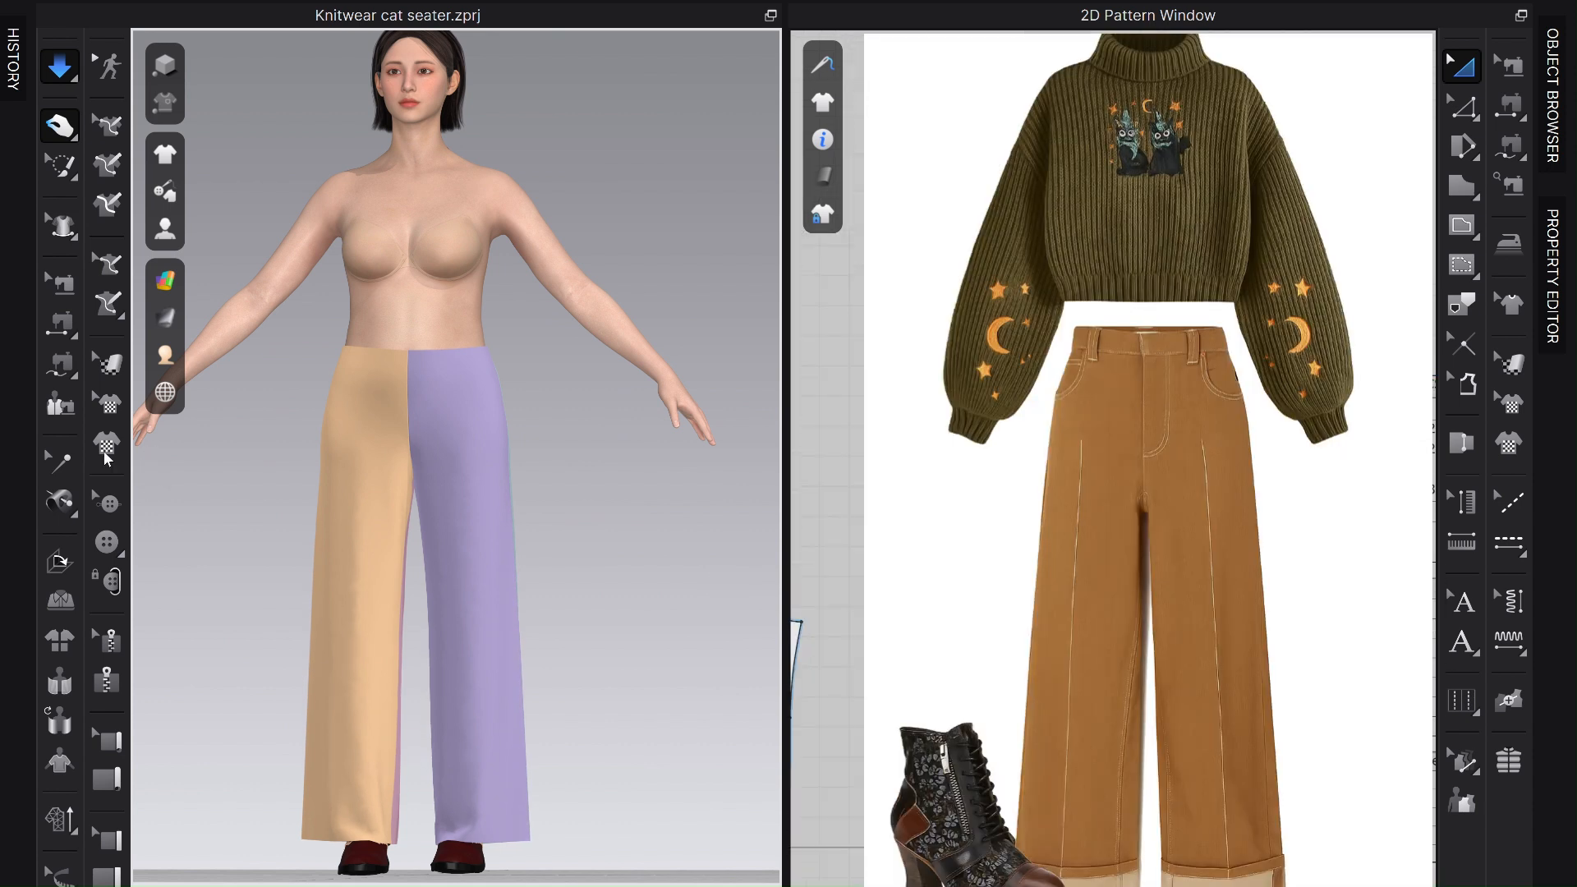
{"action": "mouse_move", "coordinate": [581, 669]}
{"action": "right_mouse_down"}
{"action": "mouse_move", "coordinate": [595, 668]}
{"action": "mouse_move", "coordinate": [578, 675]}
{"action": "right_mouse_up"}
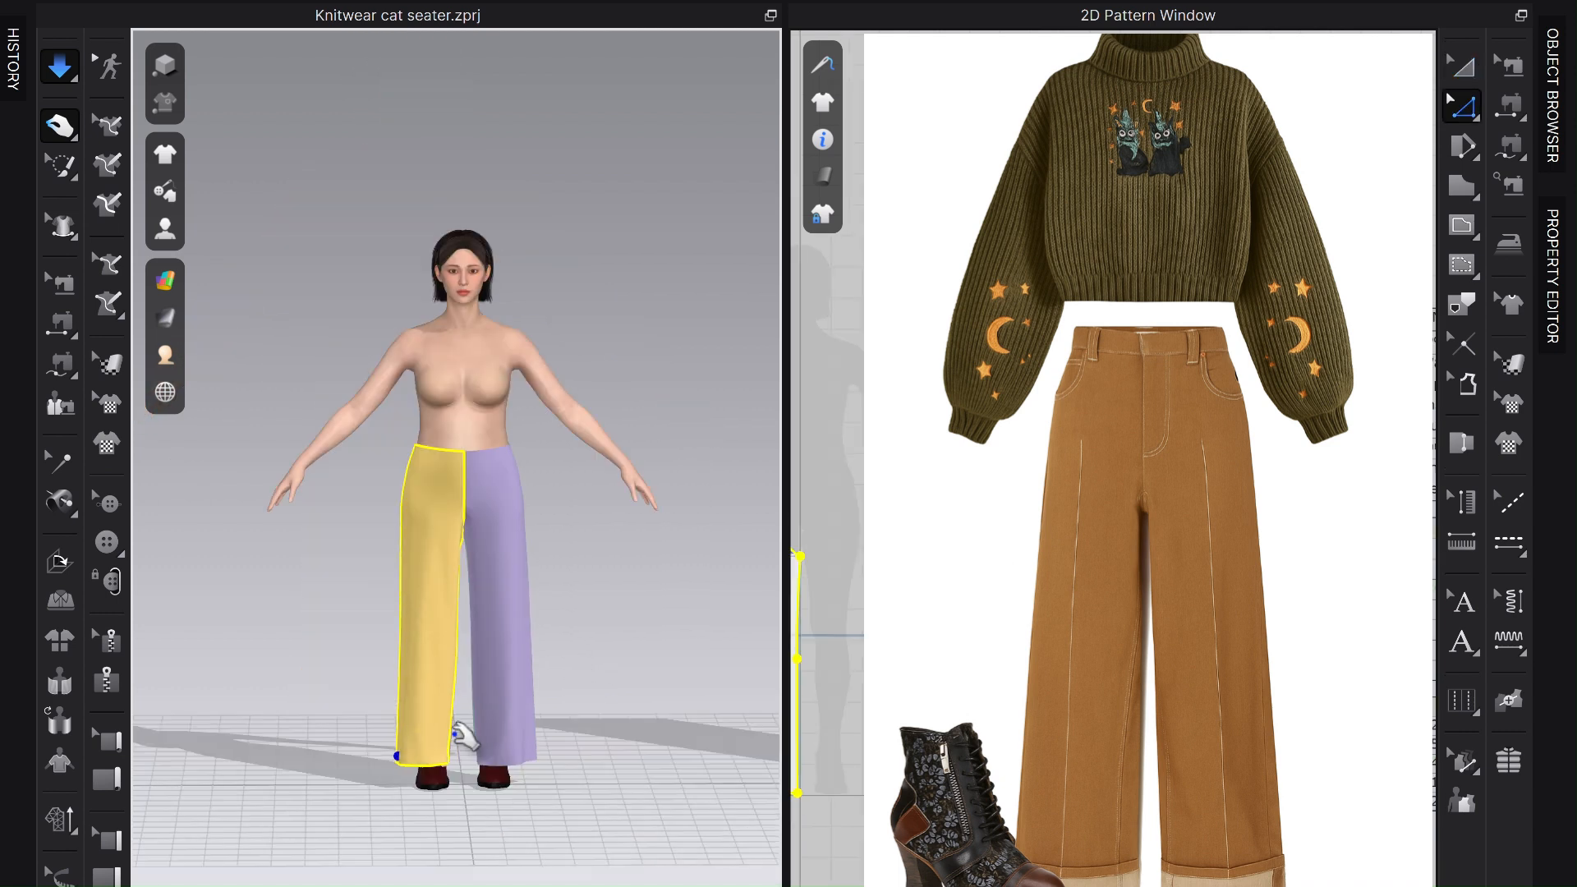
Tug the orange leg's hem outward on the avatar to settle its drape, and stop the simulation.
{"action": "left_click_drag", "start_coordinate": [408, 752], "coordinate": [391, 753]}
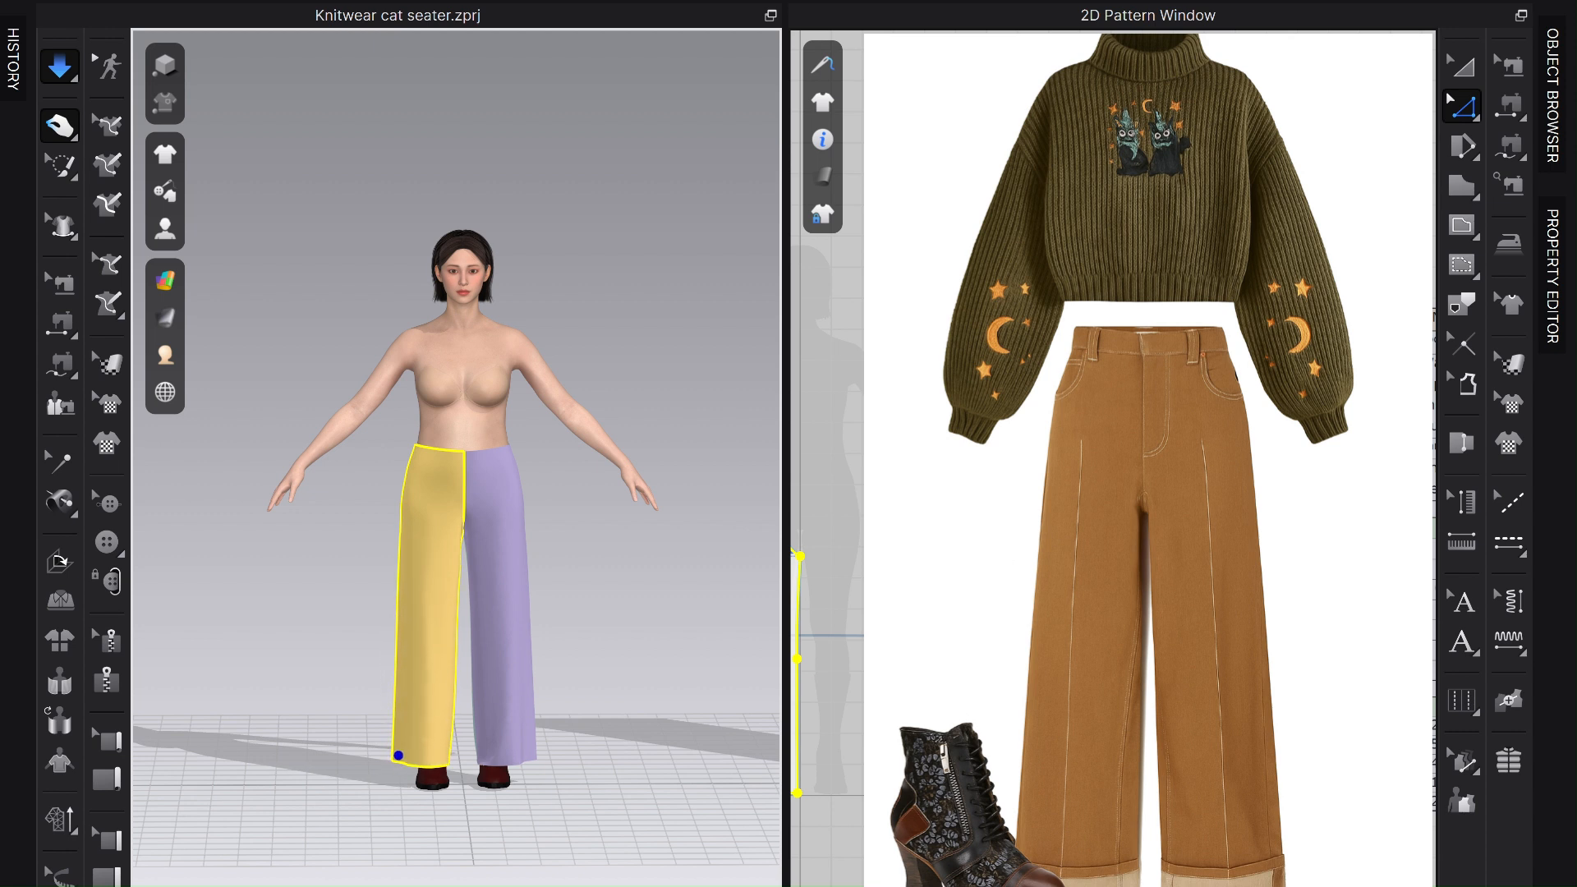
{"action": "left_click", "coordinate": [308, 744]}
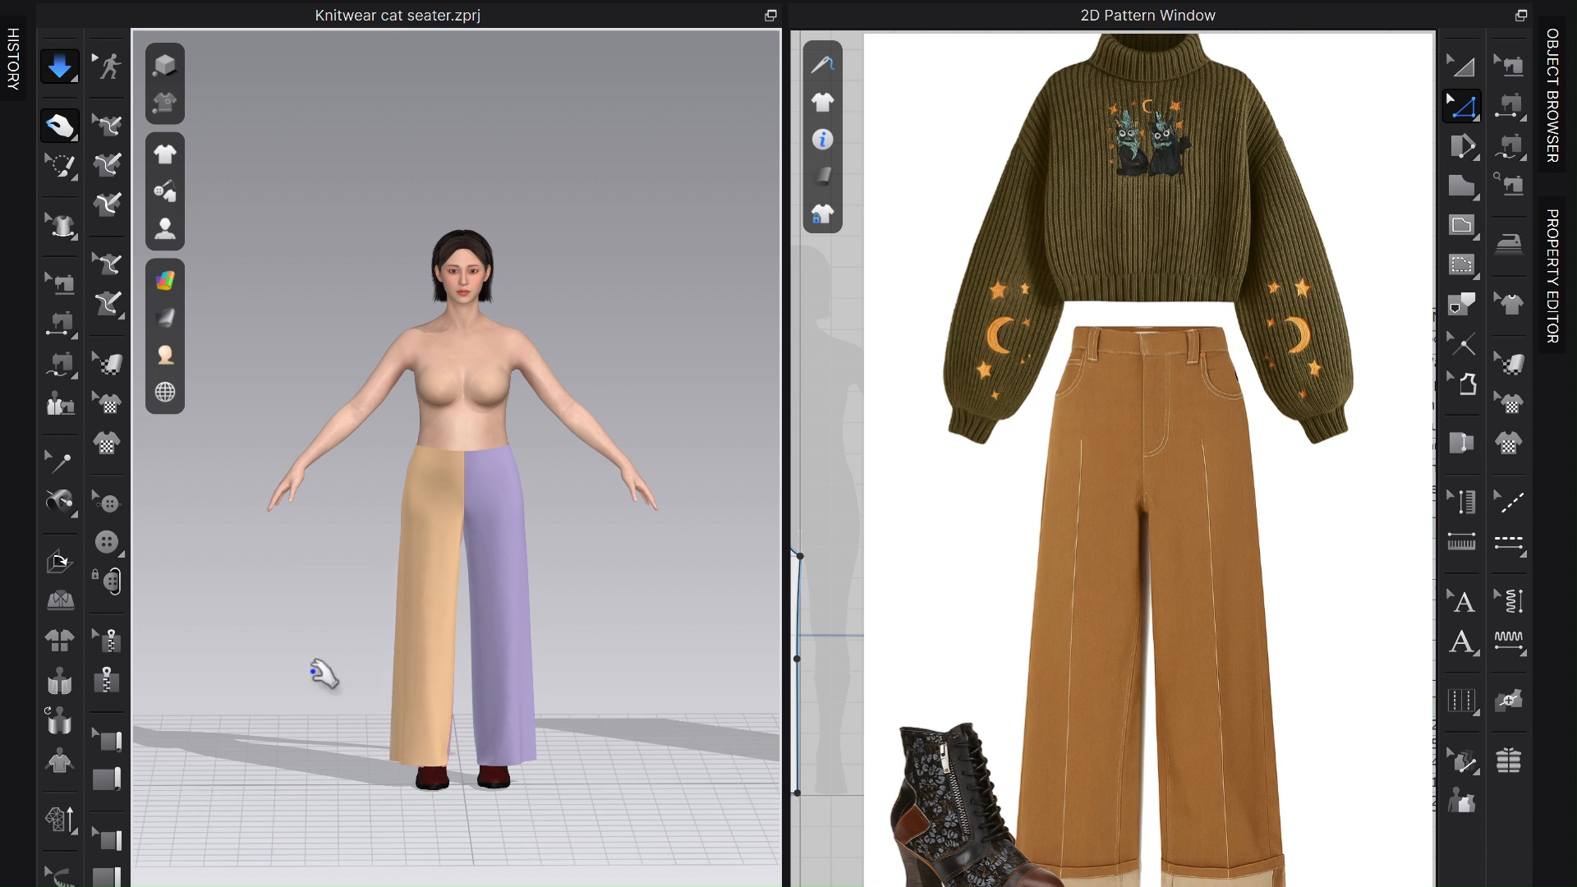
{"action": "left_click", "coordinate": [413, 738]}
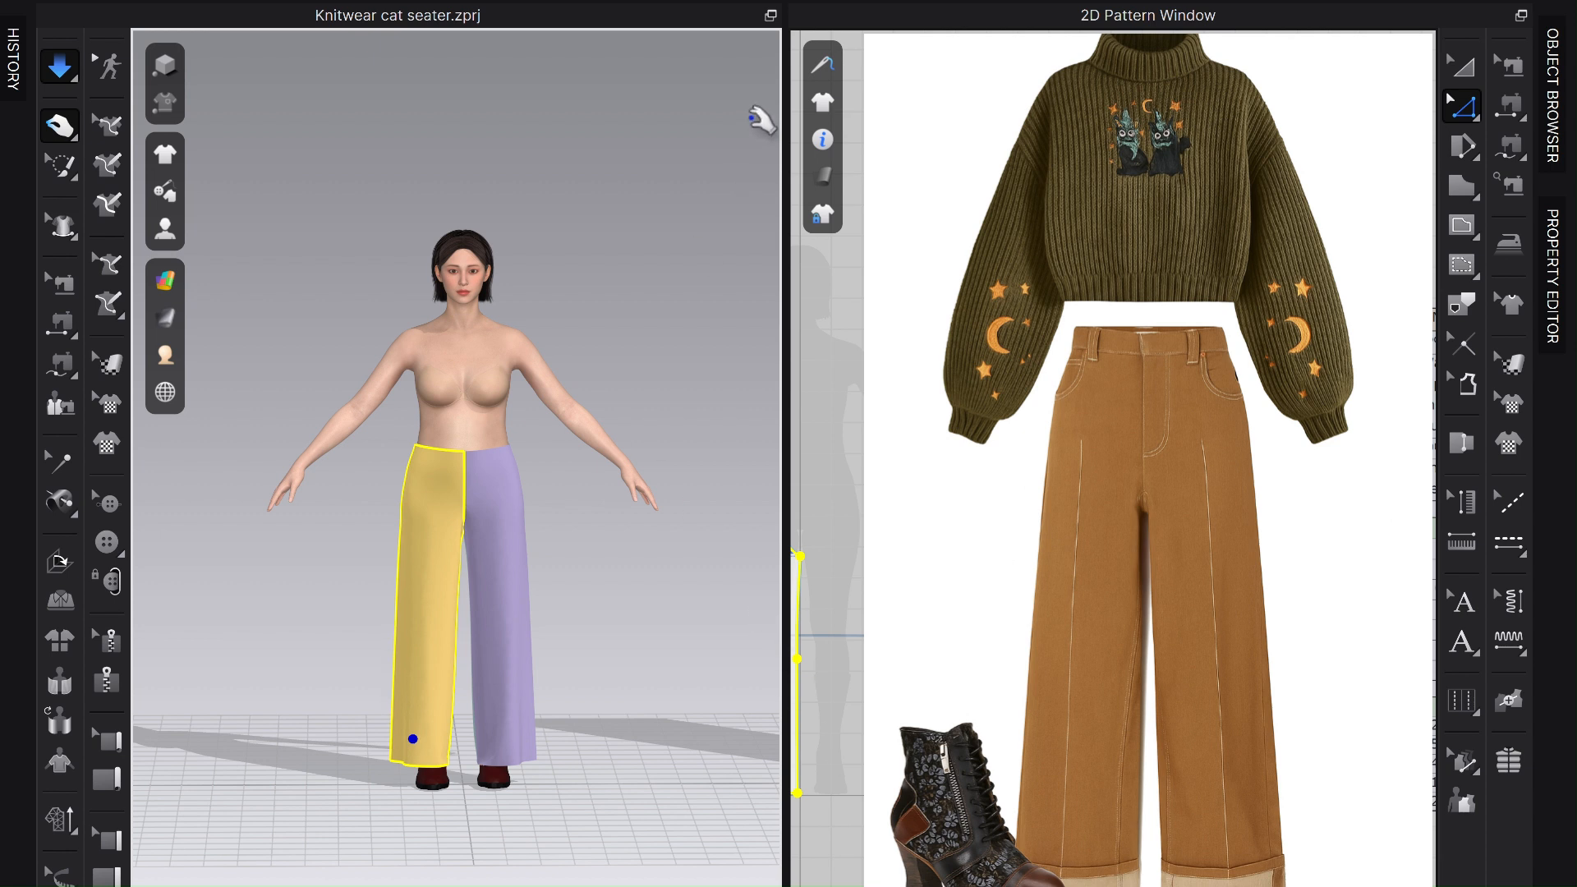
{"action": "left_click", "coordinate": [621, 629]}
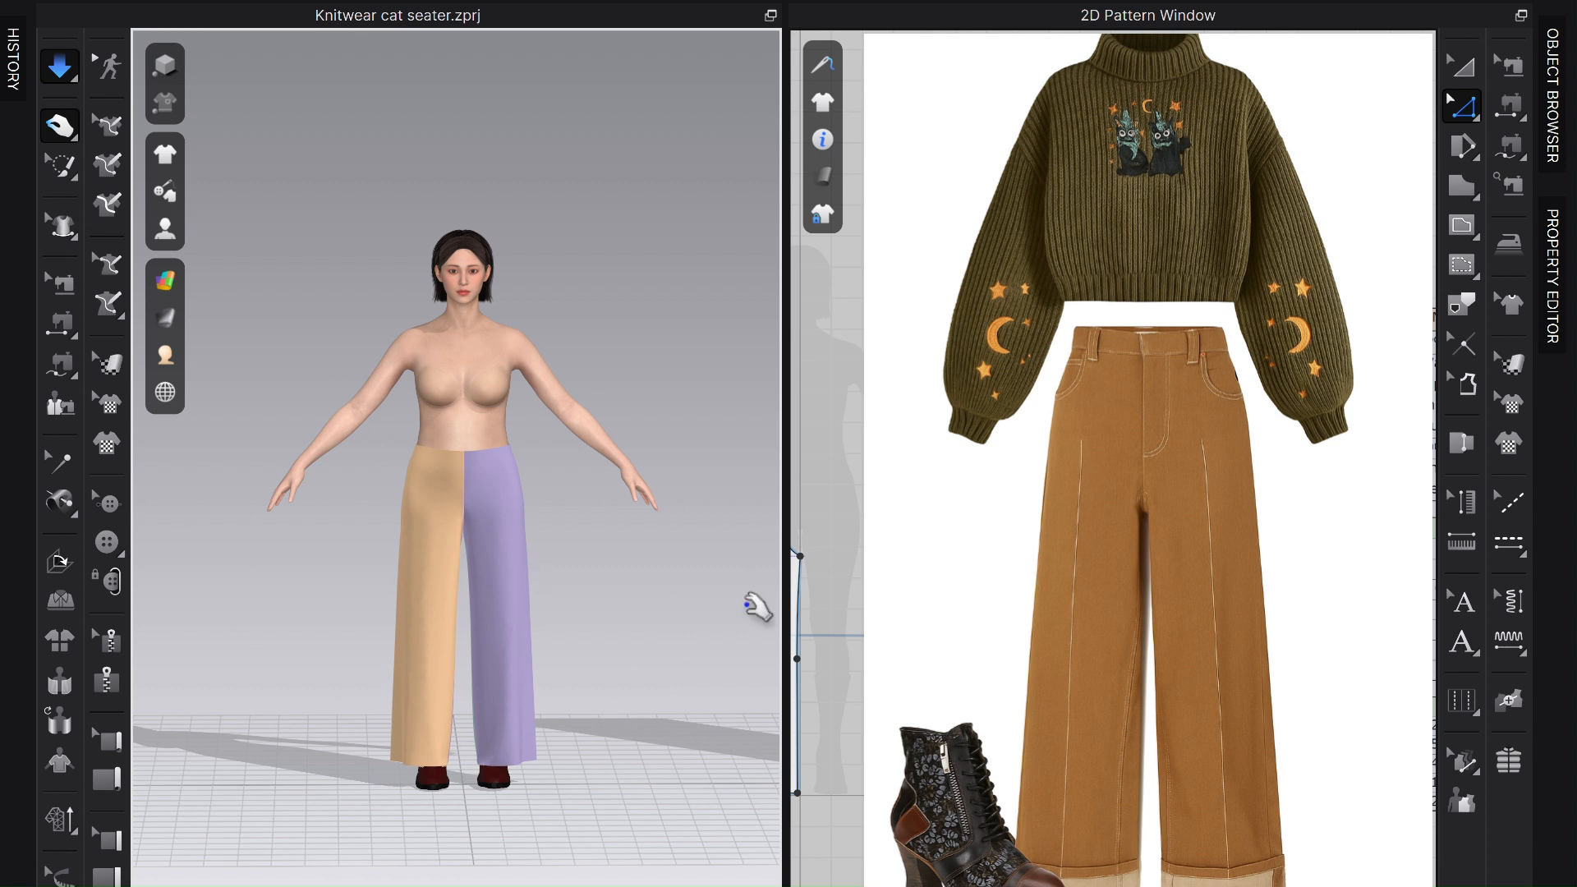
{"action": "left_click", "coordinate": [61, 80]}
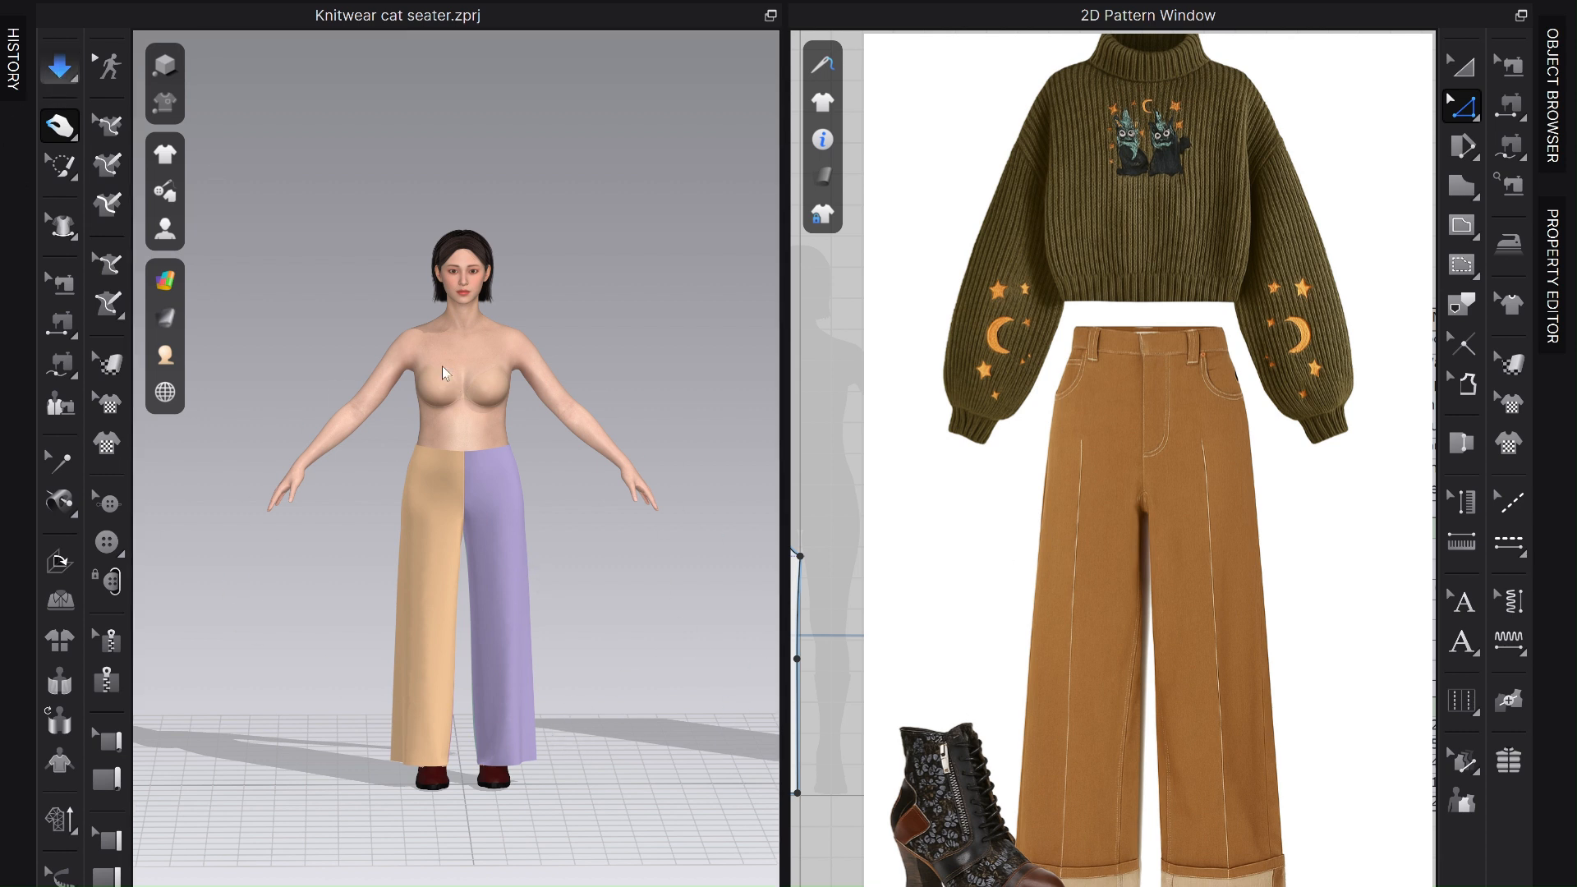